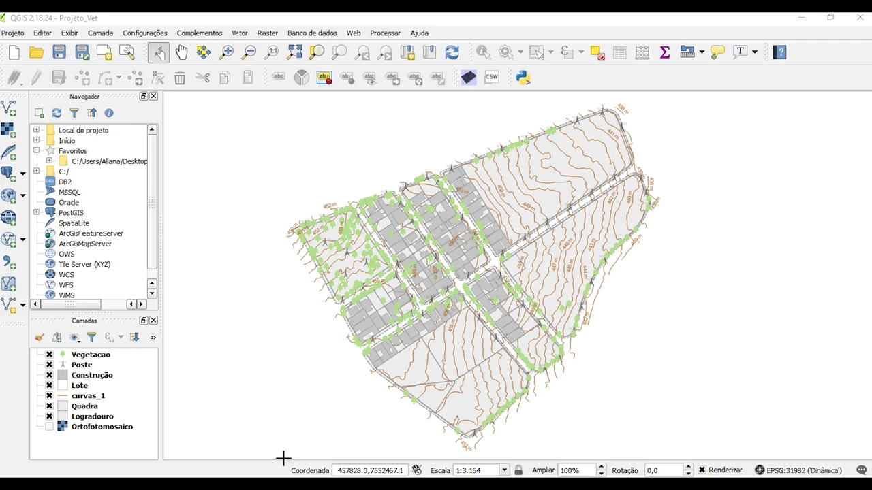
Switch to the NBR 10068 PDF in Acrobat Reader and examine its rules on sheet formats, legend and margins through Table 2.
click(264, 474)
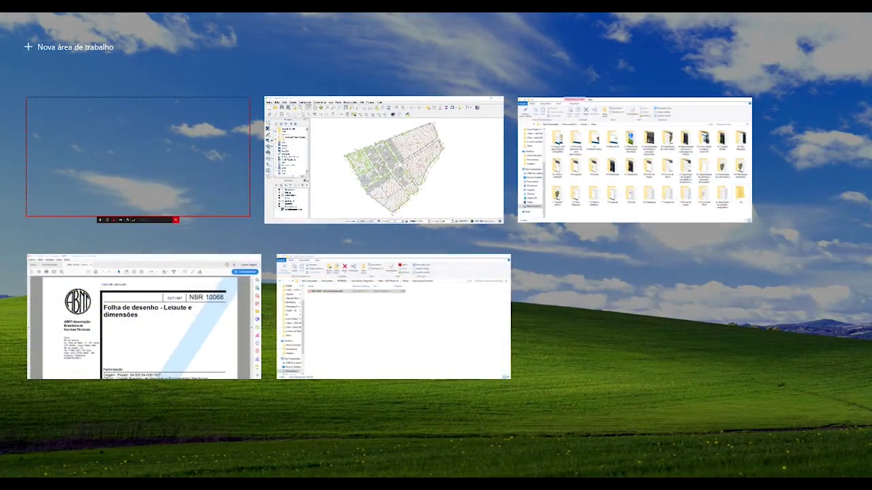
click(187, 318)
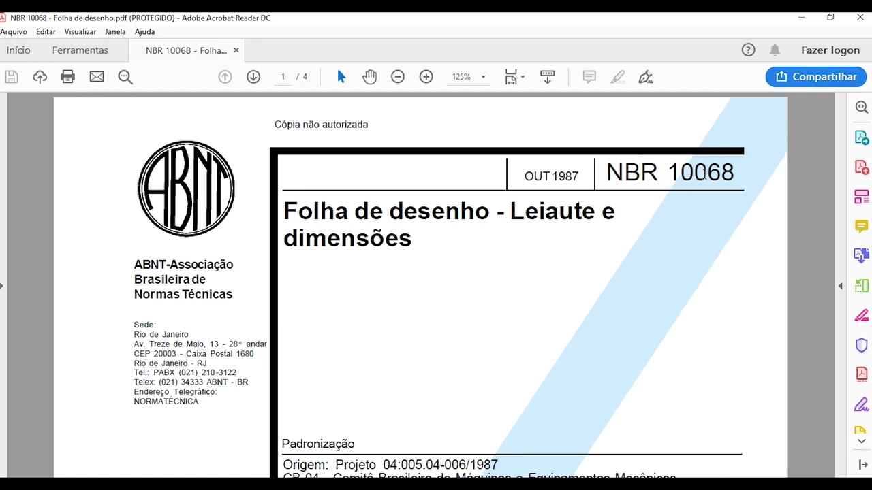
scroll(722, 191, down, 10)
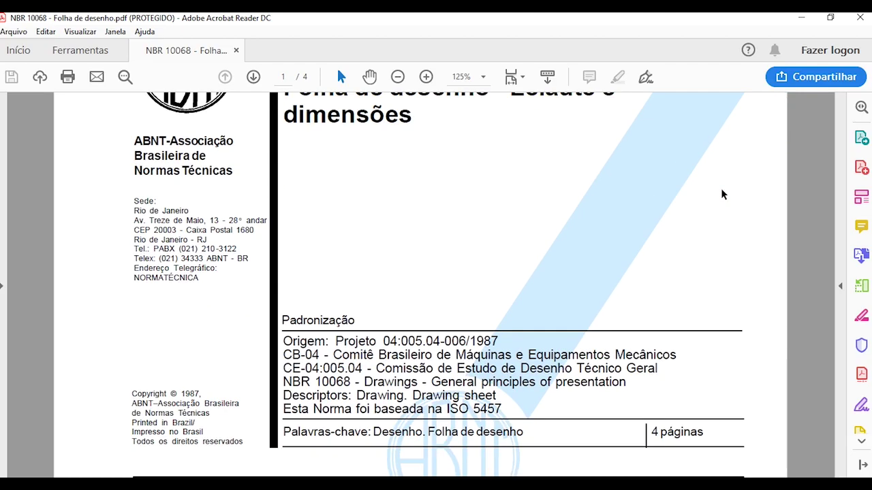
scroll(653, 227, down, 10)
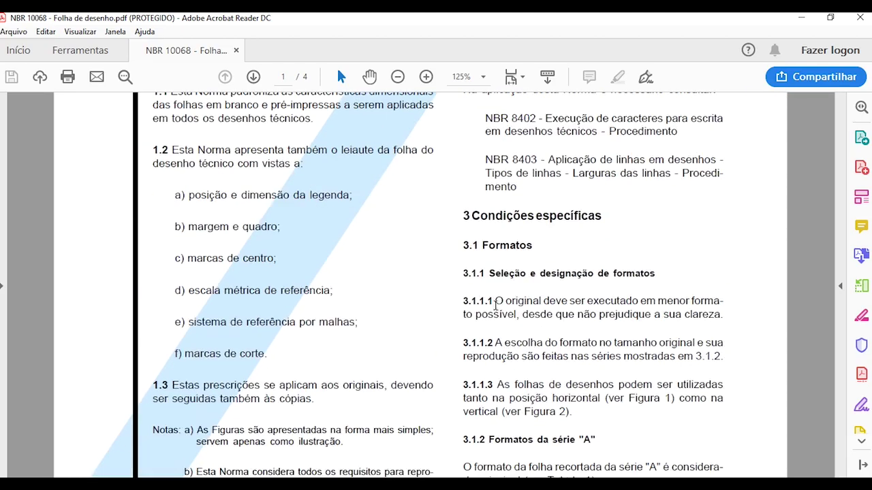
scroll(423, 243, down, 5)
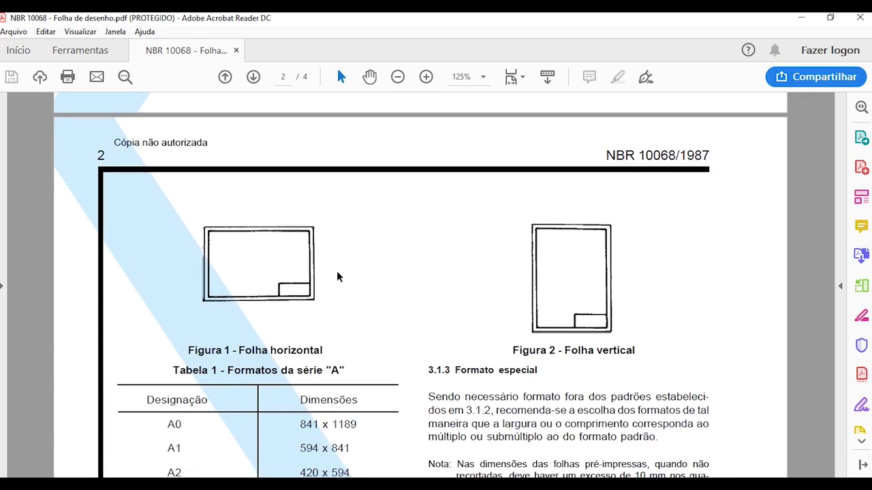
scroll(468, 280, down, 2)
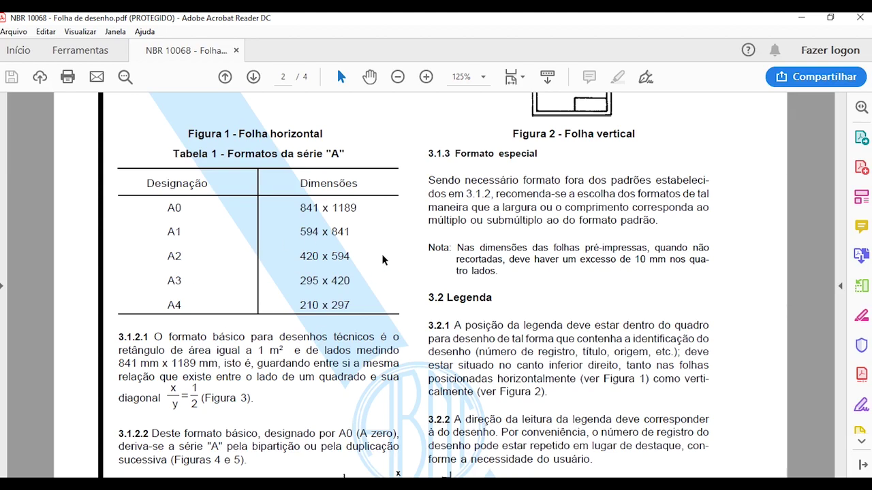
scroll(423, 272, down, 12)
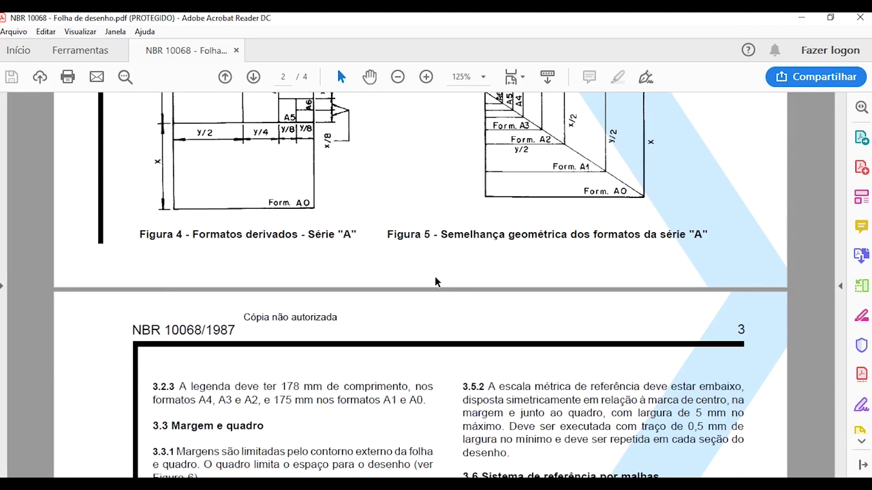
scroll(436, 281, down, 10)
scroll(419, 293, down, 1)
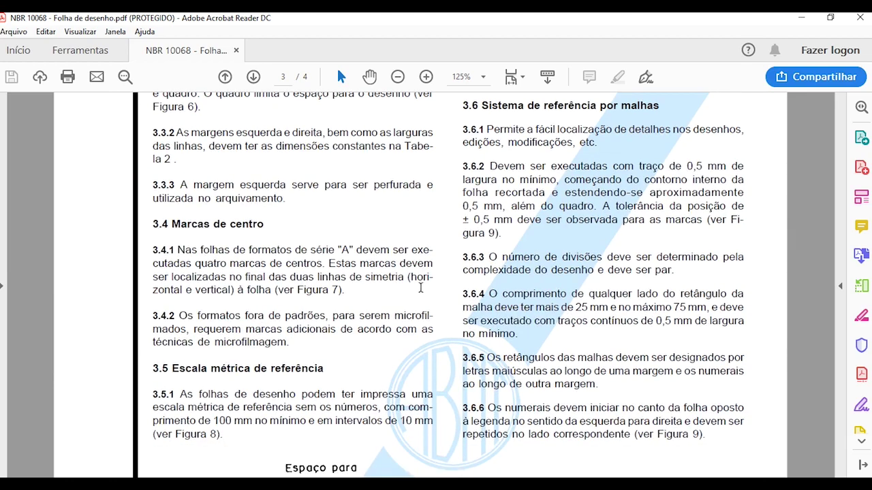
scroll(430, 283, down, 15)
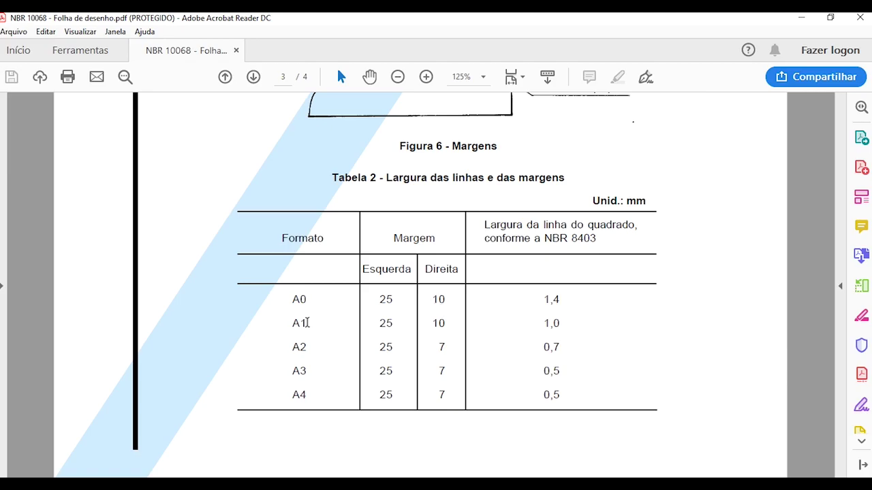
Go back to Table 1 of the standard and highlight the A4 designation and its dimensions.
scroll(561, 313, up, 3)
scroll(561, 313, up, 20)
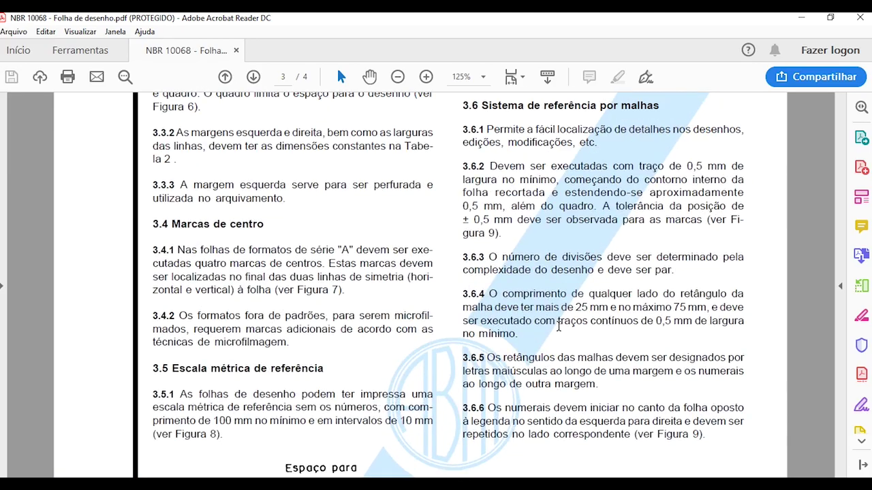
scroll(545, 334, up, 6)
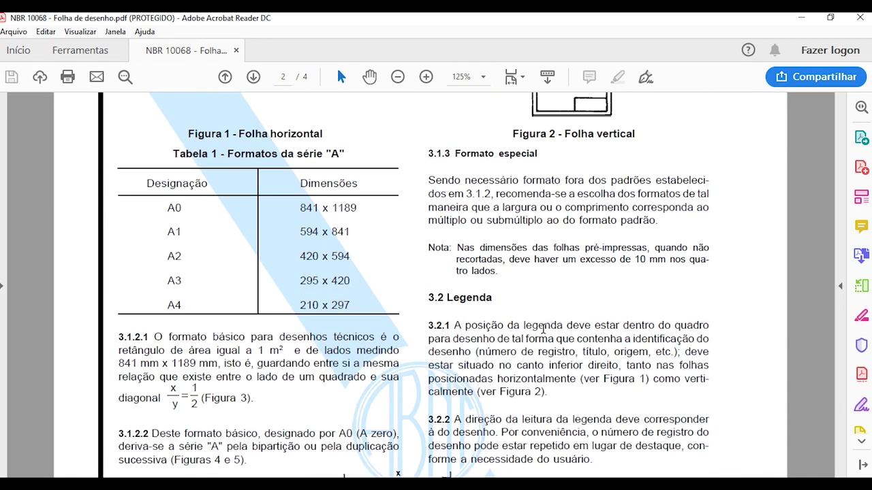
drag(168, 303, 187, 302)
drag(300, 304, 349, 303)
double_click(311, 306)
drag(330, 304, 340, 304)
click(346, 307)
Switch to QGIS and create a print composer titled "Planta A4 - Cruso Planta Topográfica com Drones".
key(super+Tab)
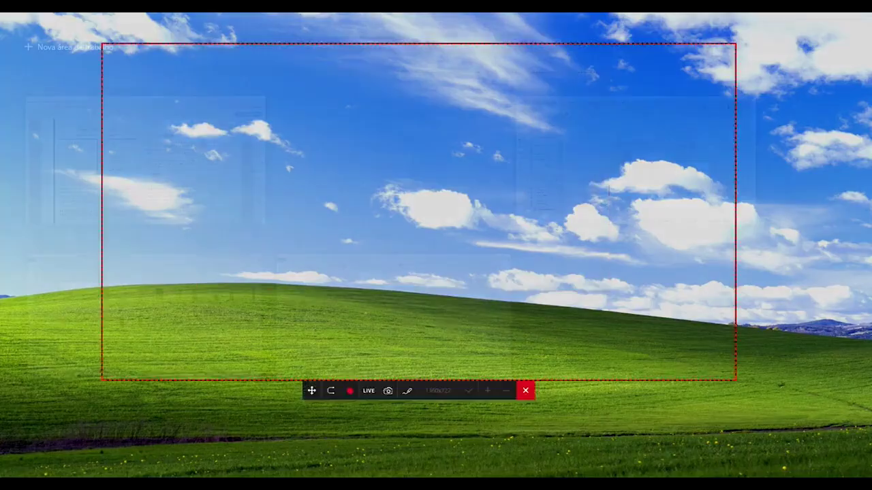
click(578, 188)
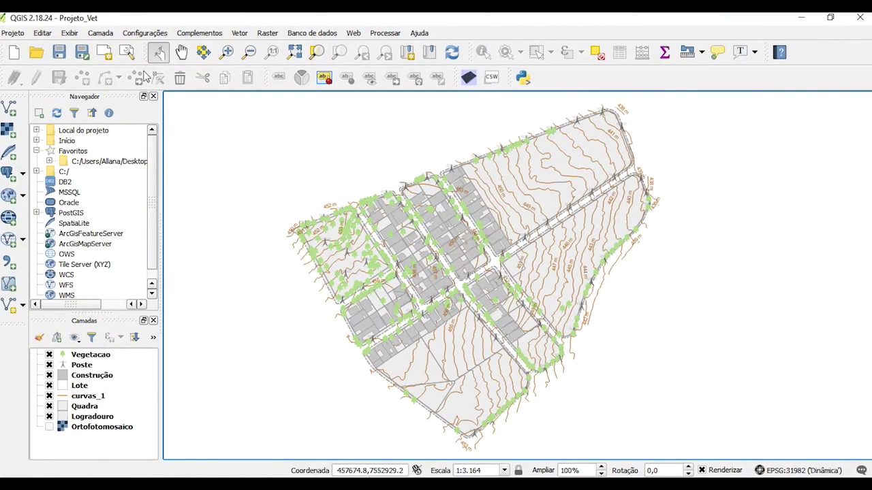
click(104, 51)
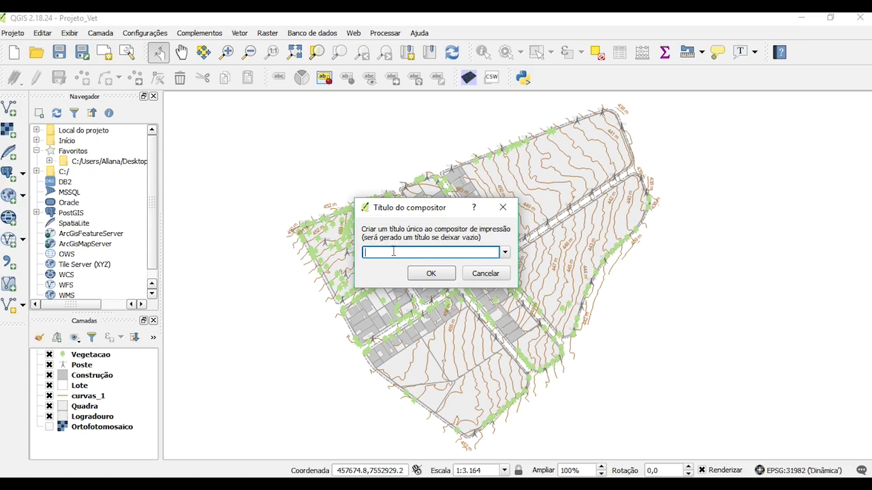
click(502, 207)
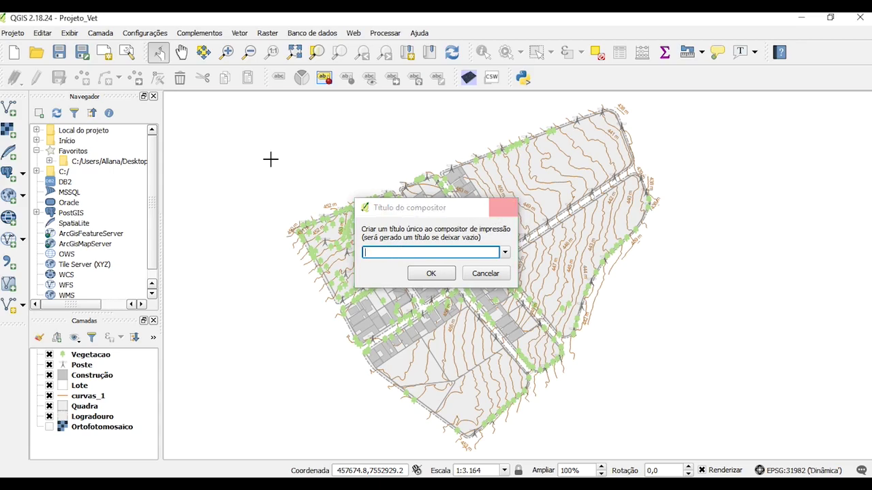
click(106, 54)
text(Planta A4)
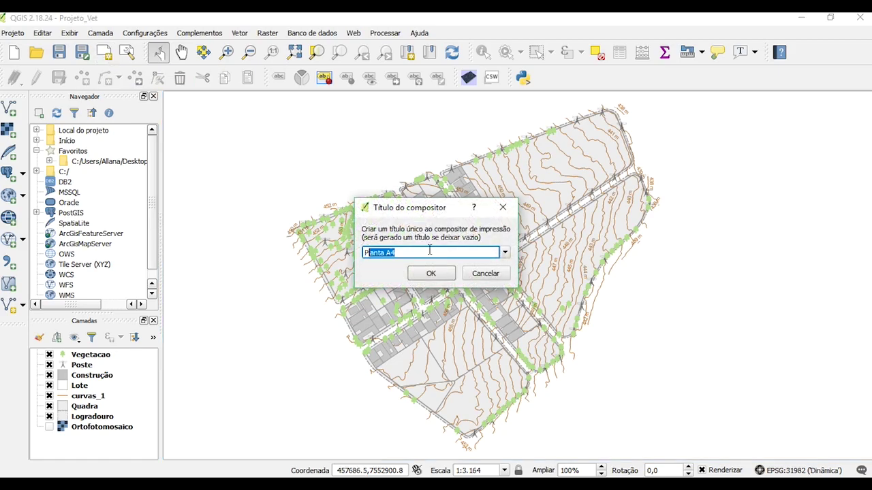
click(429, 250)
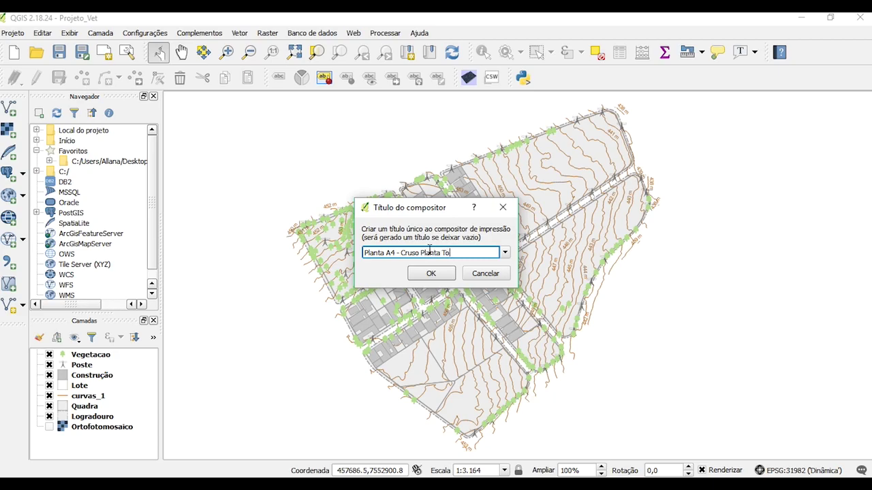
text(Drones)
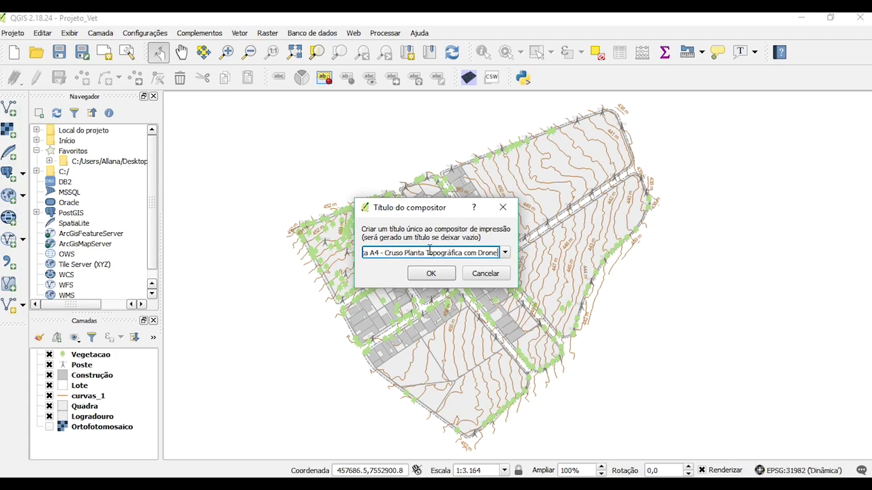
click(443, 273)
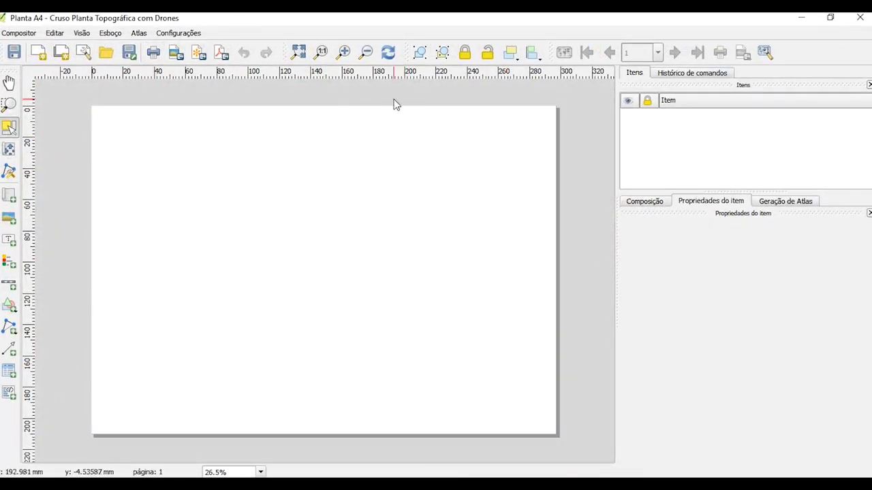
Keep the composition's page size at A4 (210x297 mm), set its orientation to Retrato, and view the whole sheet.
click(644, 202)
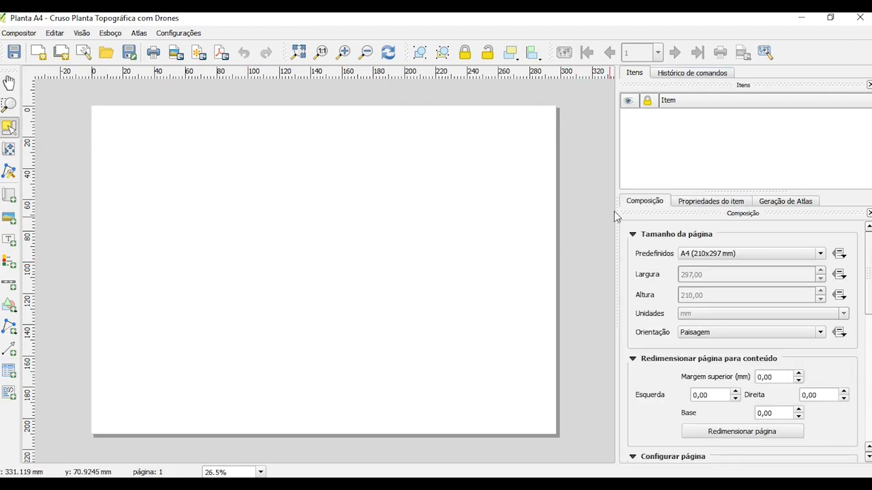
click(703, 253)
click(703, 254)
click(684, 334)
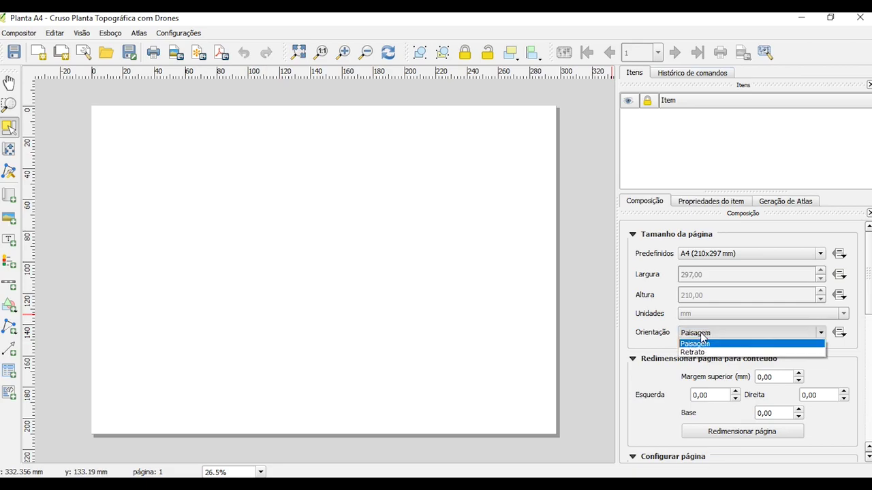
click(702, 353)
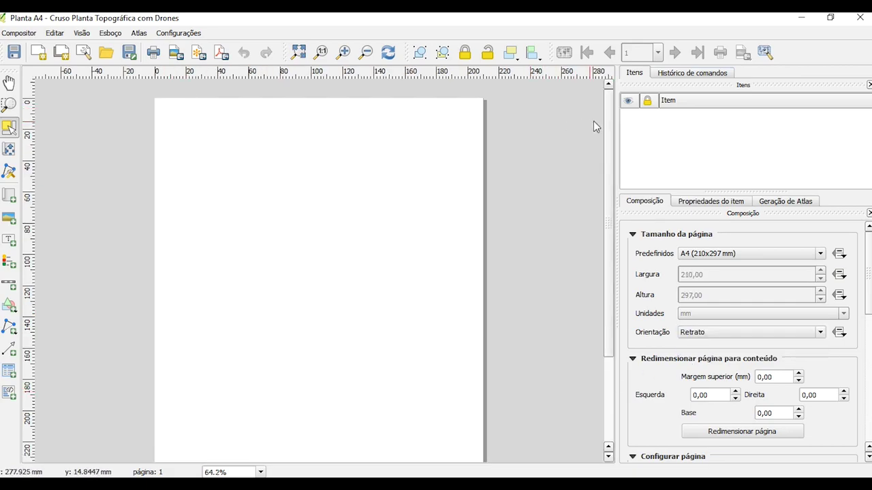
mouse_move(606, 120)
mouse_down()
mouse_move(594, 249)
mouse_move(609, 121)
mouse_up()
scroll(607, 178, down, 3)
scroll(602, 287, up, 3)
drag(604, 122, 344, 471)
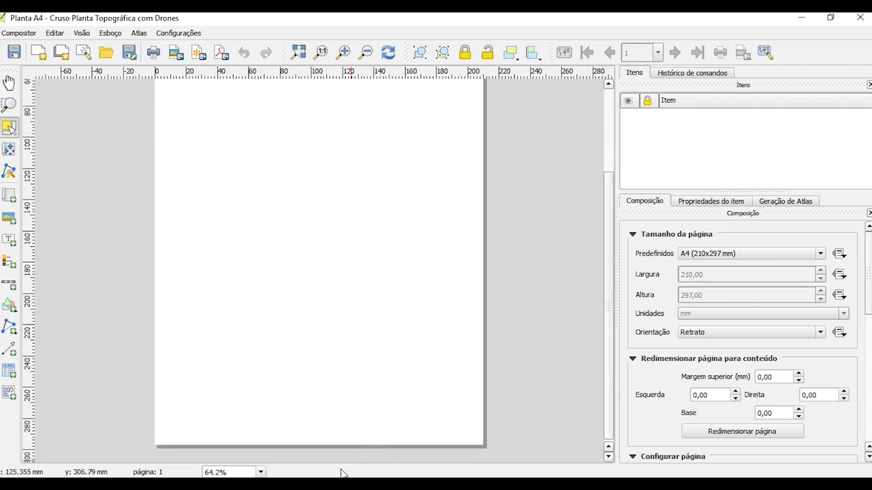
Switch to the NBR 10068 PDF and highlight the A4 row in Table 1 to check the sheet dimensions.
key(super+Tab)
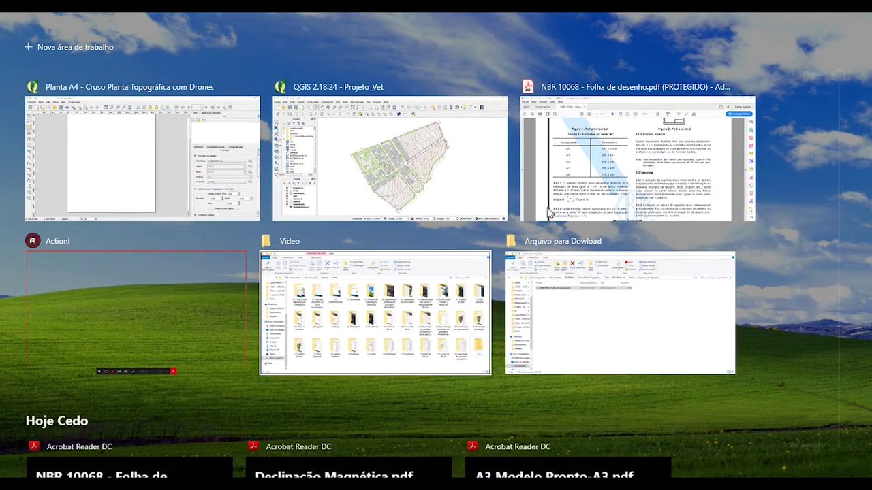
click(576, 182)
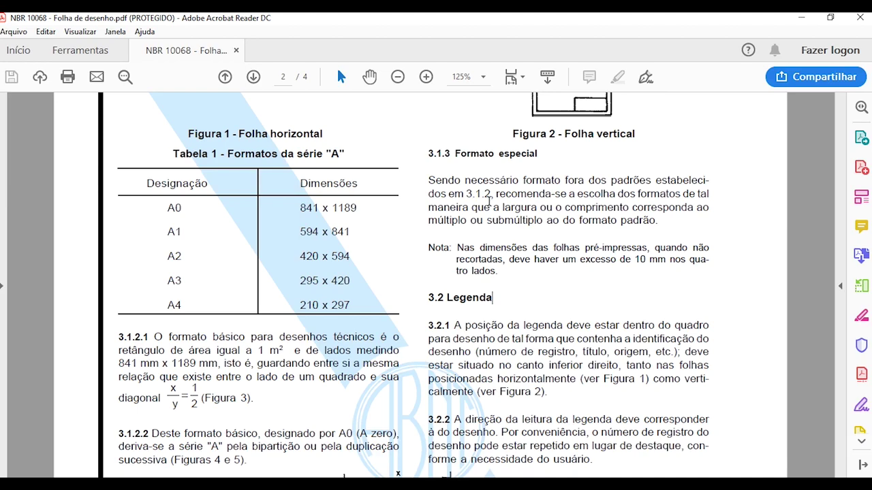
scroll(374, 245, down, 1)
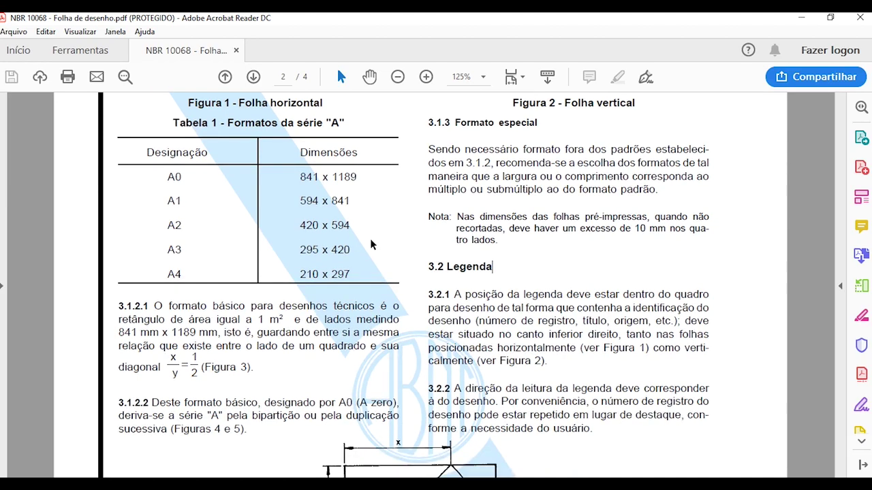
scroll(299, 179, down, 3)
scroll(327, 231, up, 3)
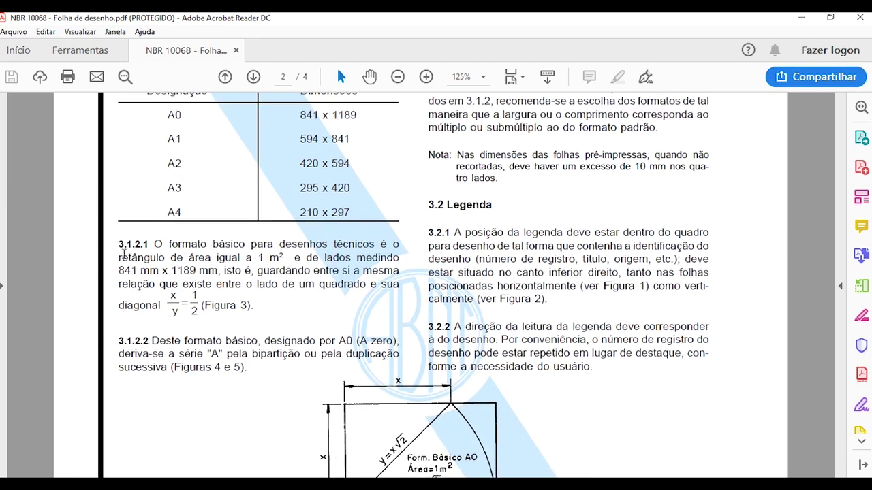
drag(165, 277, 357, 267)
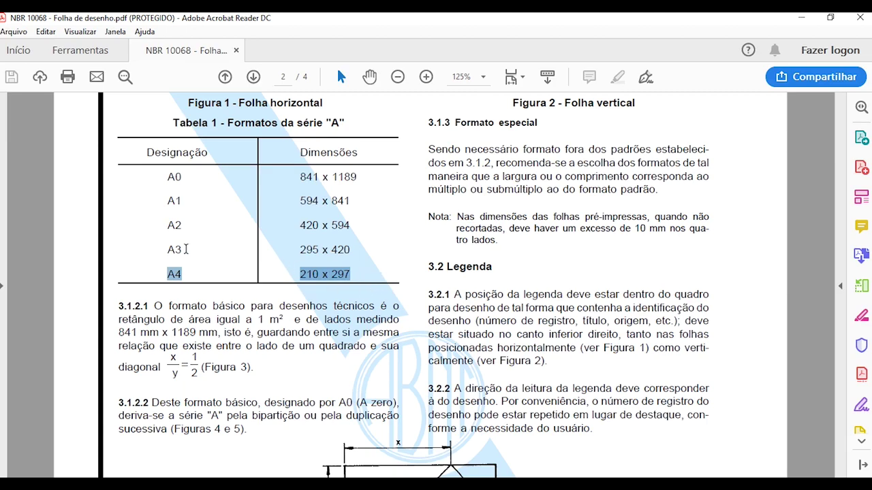
Examine the A4 margins and frame line width in Table 2 of the standard, and return to the Planta A4 composer in QGIS.
scroll(351, 273, down, 15)
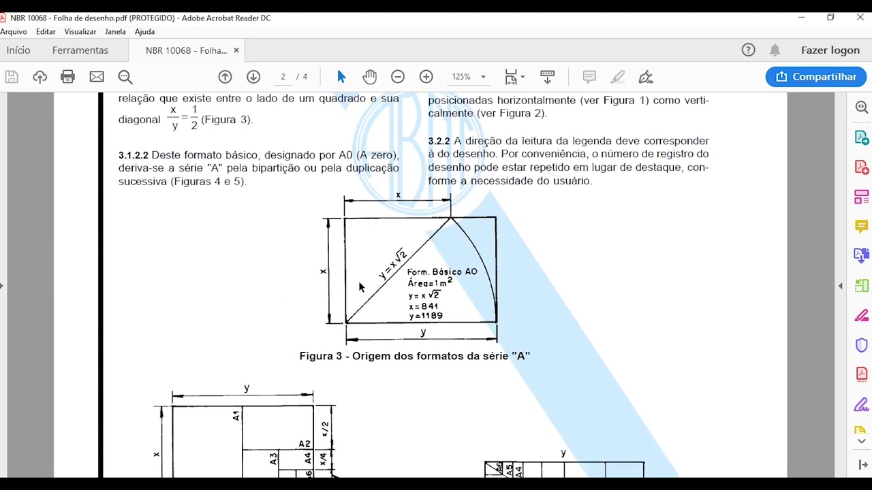
scroll(351, 288, down, 12)
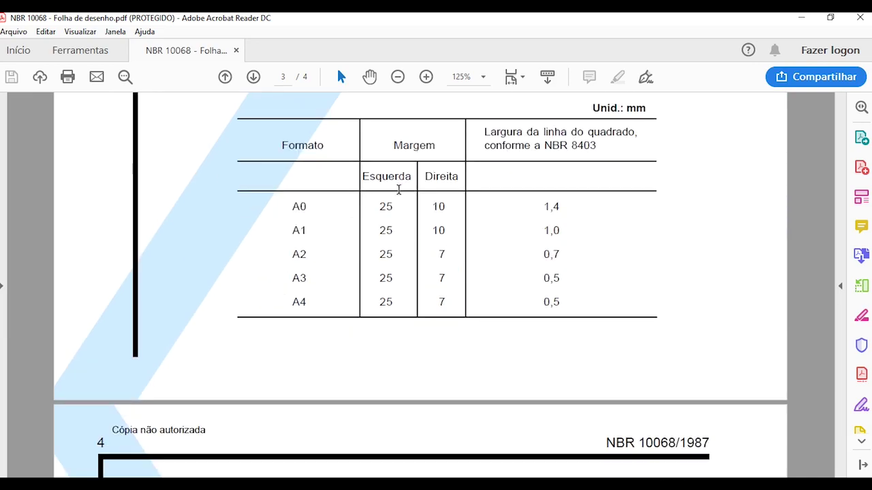
drag(290, 302, 563, 300)
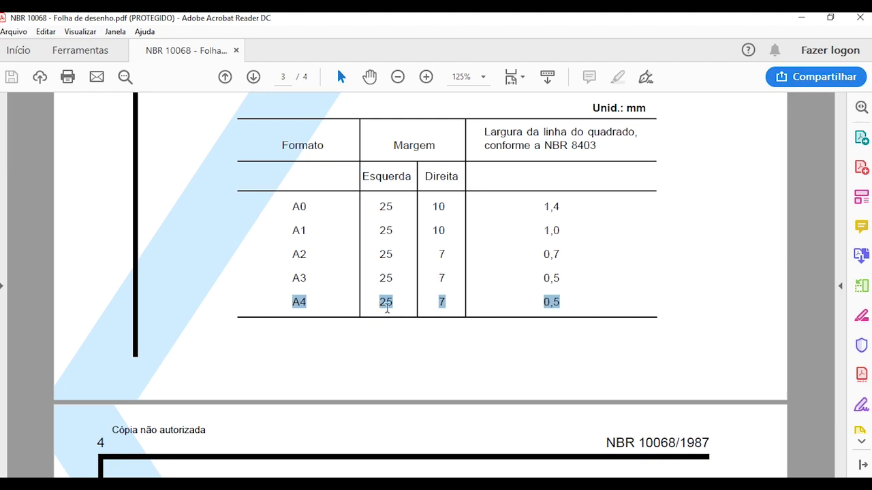
drag(597, 103, 658, 103)
click(370, 320)
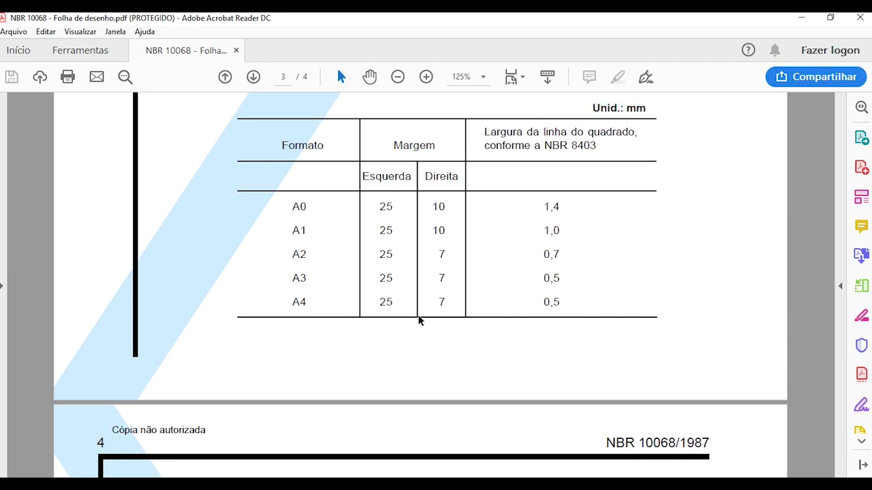
scroll(378, 363, up, 1)
drag(288, 334, 430, 332)
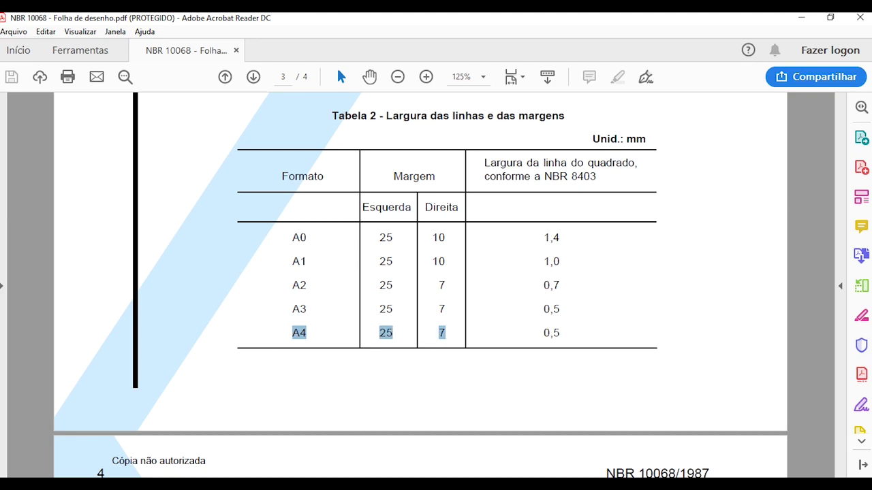
key(super+Tab)
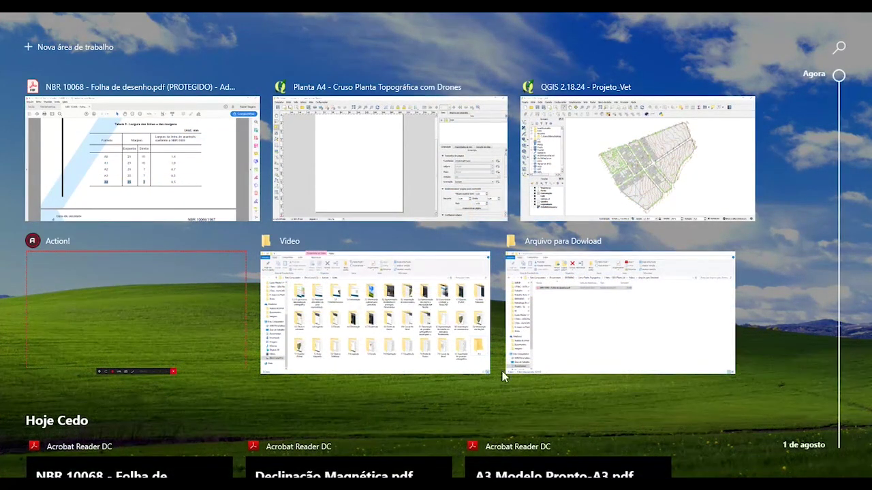
click(409, 168)
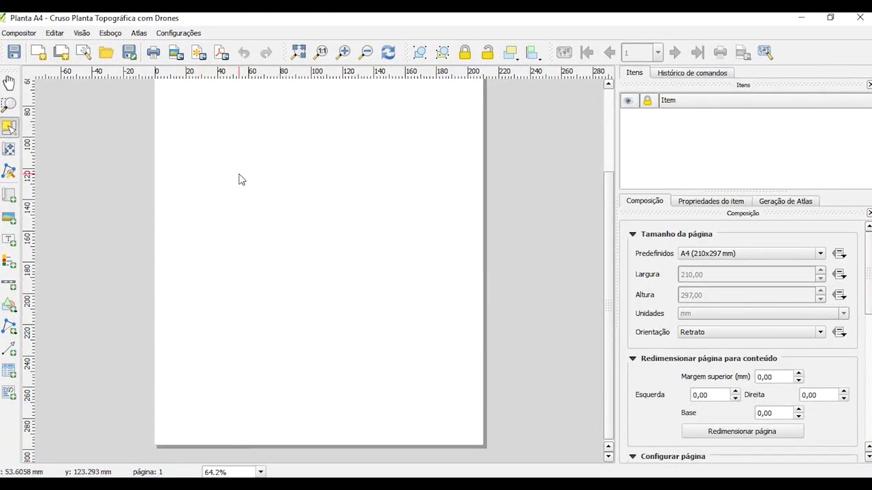
Draw an HTML frame about 75 mm wide and 48 mm high on the sheet, and expand its Posição e tamanho settings.
drag(608, 214, 585, 277)
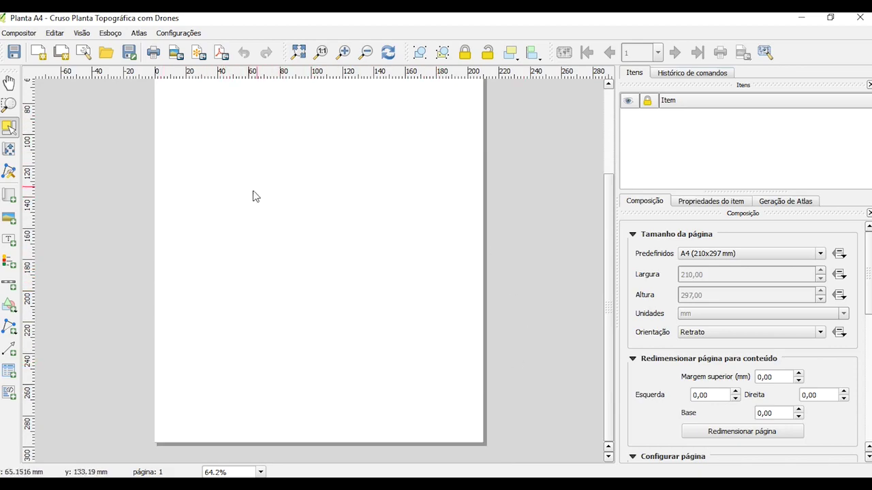
click(6, 397)
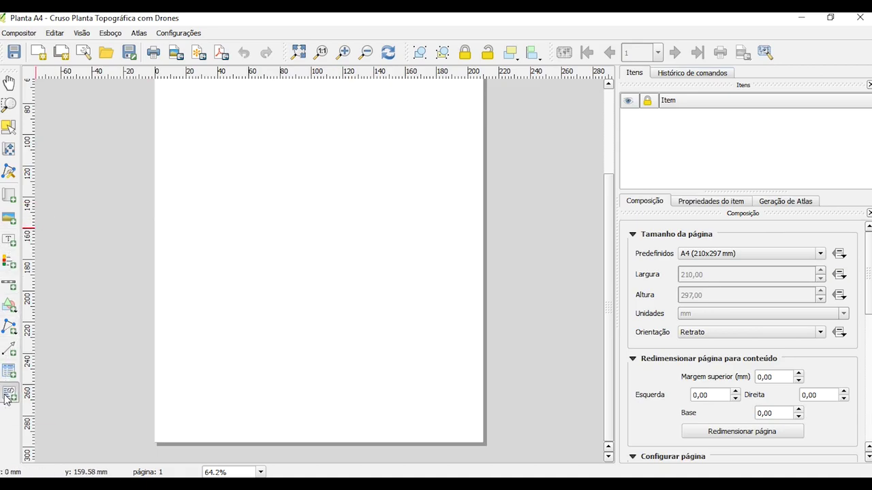
drag(235, 188, 353, 263)
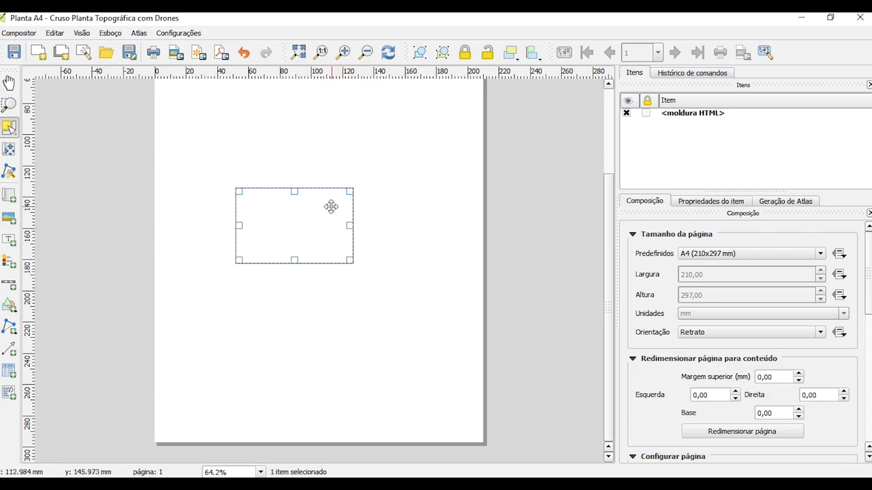
click(710, 203)
scroll(869, 290, down, 1)
drag(869, 291, 862, 390)
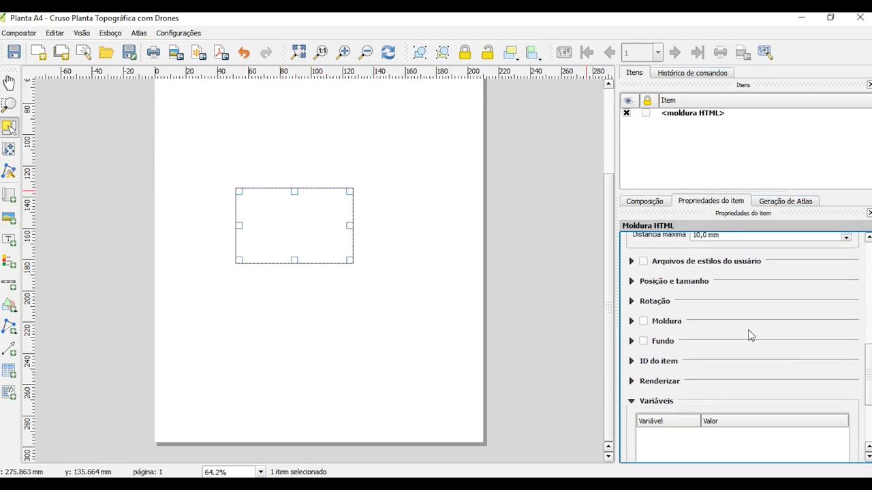
click(639, 284)
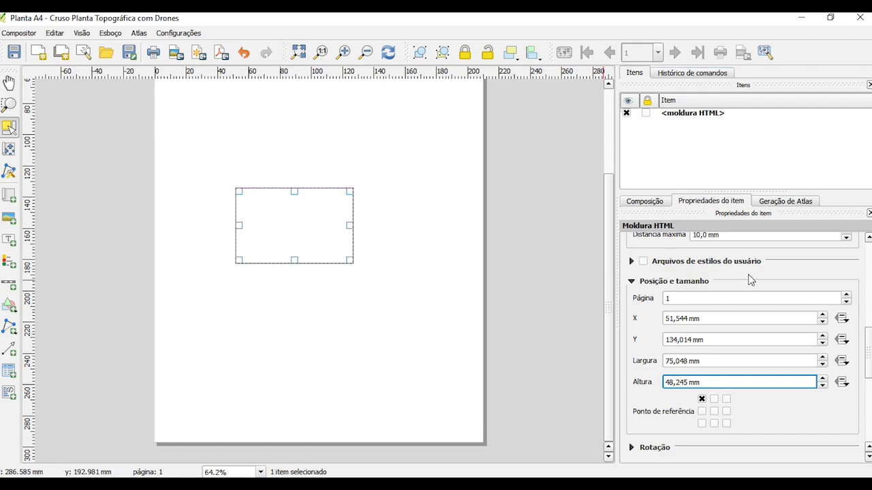
Set the HTML frame's X position to 25 mm to match the left margin.
click(687, 319)
drag(609, 303, 611, 222)
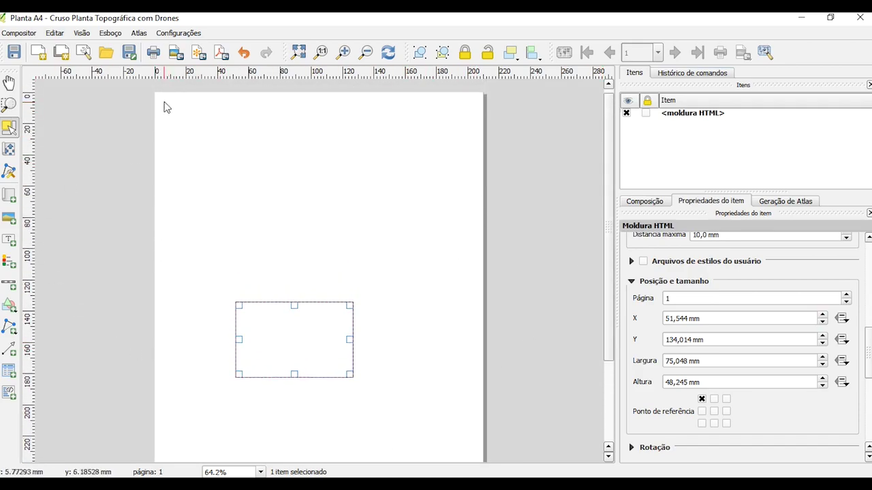
click(495, 104)
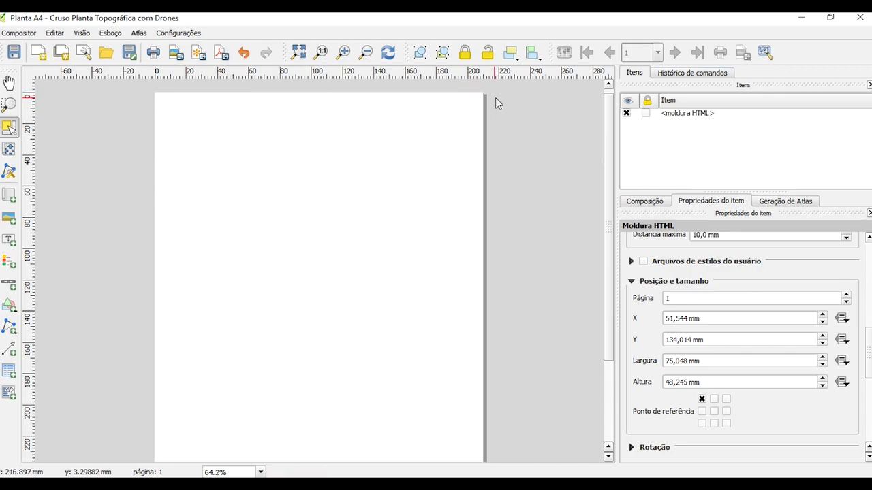
drag(156, 92, 154, 436)
drag(610, 107, 611, 185)
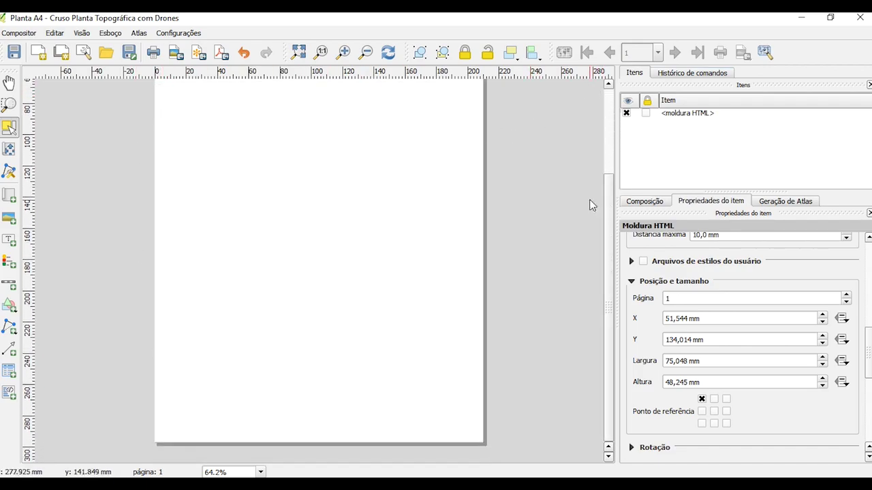
click(311, 256)
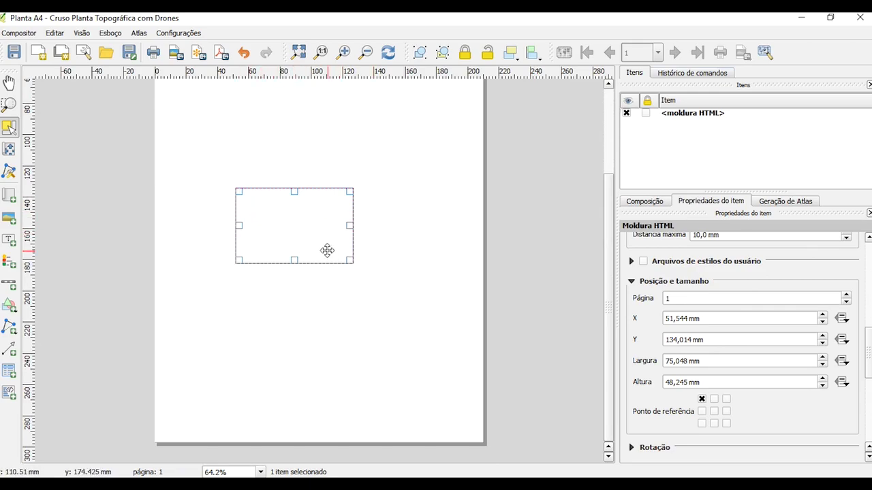
drag(690, 318, 667, 319)
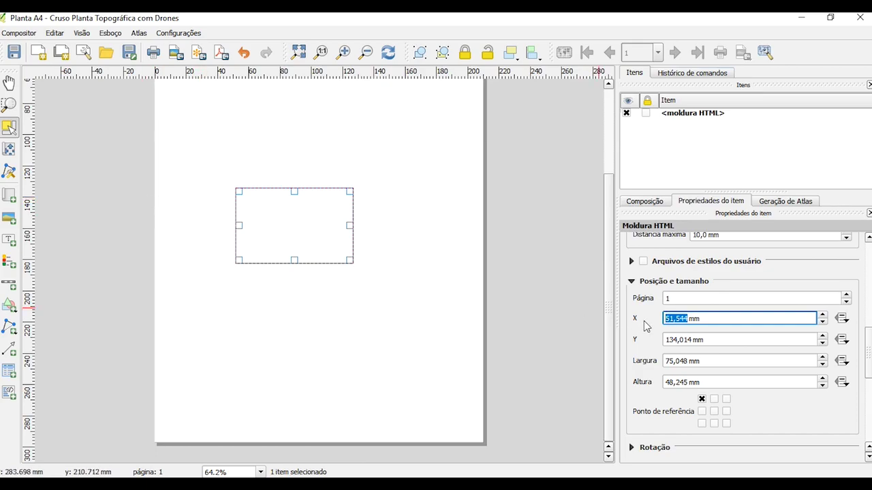
text(25)
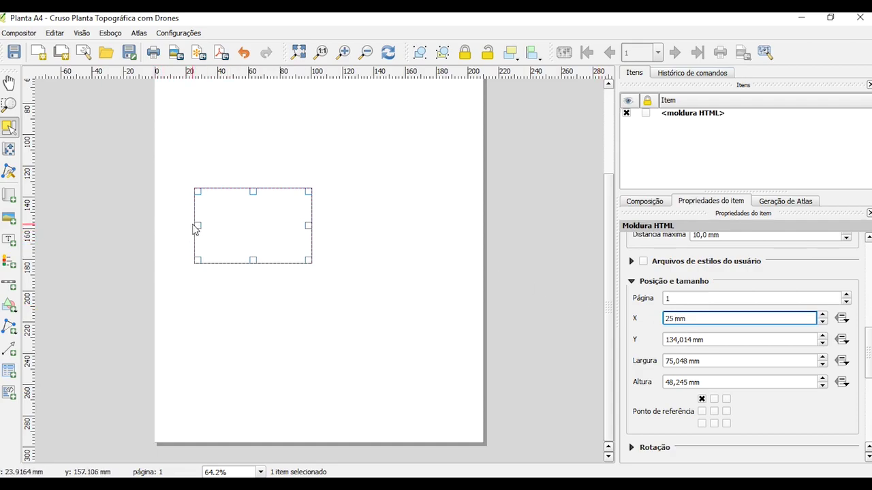
Move the HTML frame sideways across the sheet, and restore its X position to 25 mm.
drag(238, 227, 372, 227)
double_click(678, 319)
mouse_move(690, 318)
mouse_down()
mouse_move(683, 316)
mouse_move(694, 318)
mouse_up()
text(25)
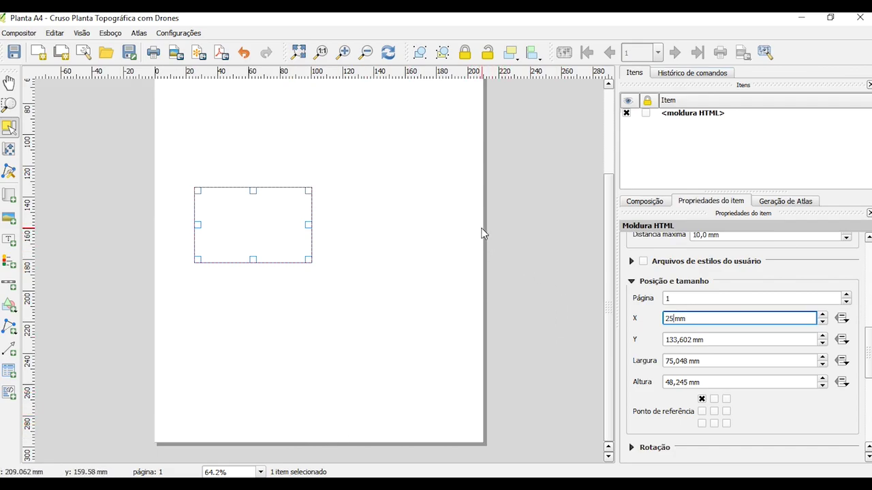
Set the HTML frame's Y position to 7 mm for the upper margin.
click(689, 342)
double_click(689, 342)
text(7)
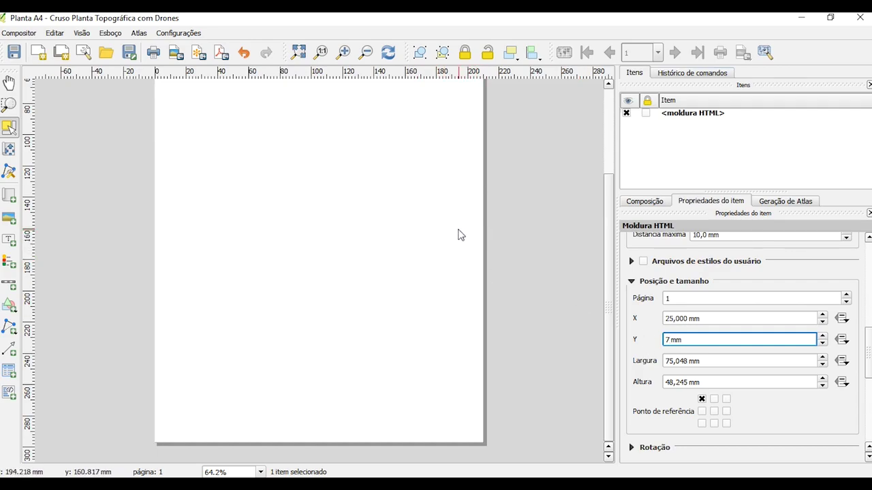
Set the HTML frame's width to 178 mm and its height to 283 mm, and reselect the frame on the sheet.
click(690, 357)
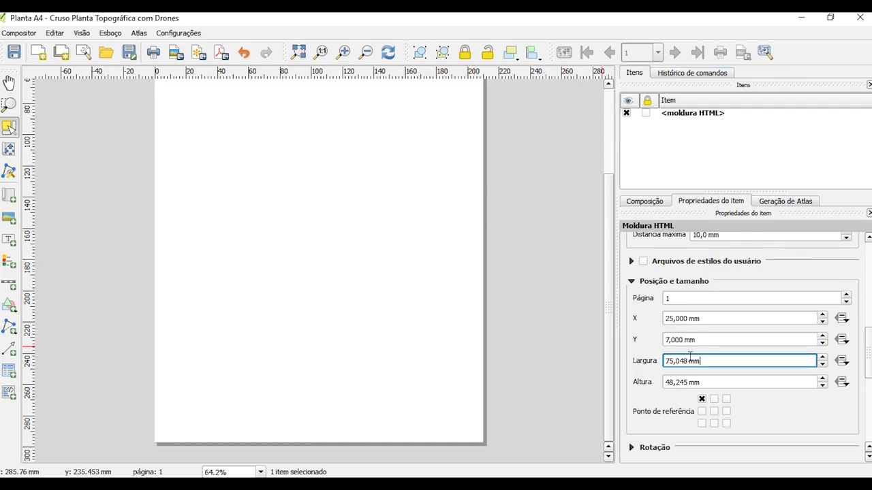
double_click(687, 361)
click(685, 361)
double_click(684, 361)
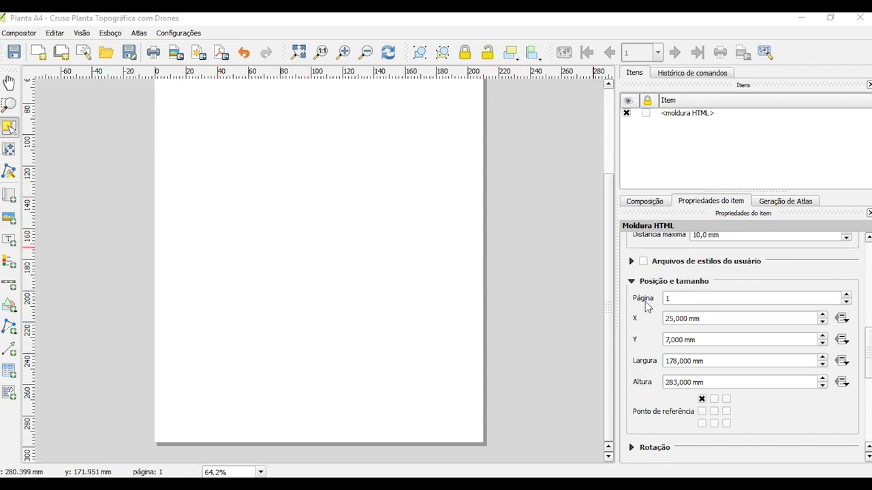
click(678, 361)
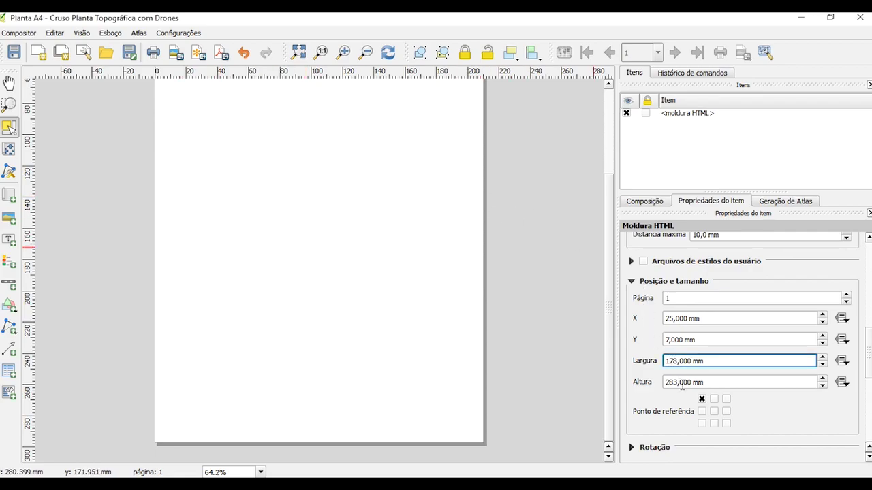
text(1)
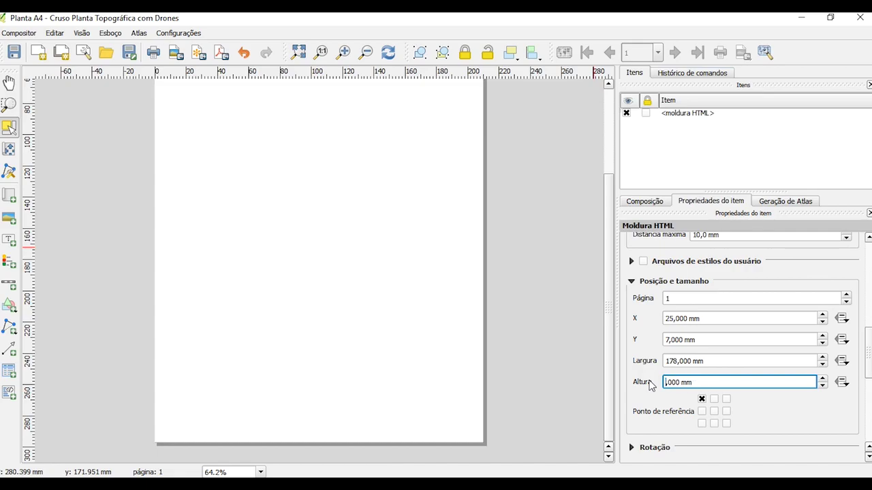
drag(609, 387, 601, 311)
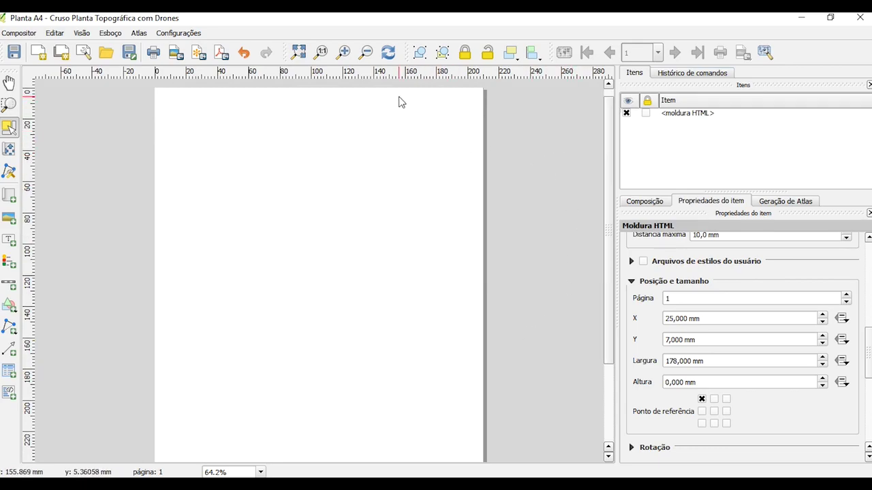
drag(609, 204, 607, 285)
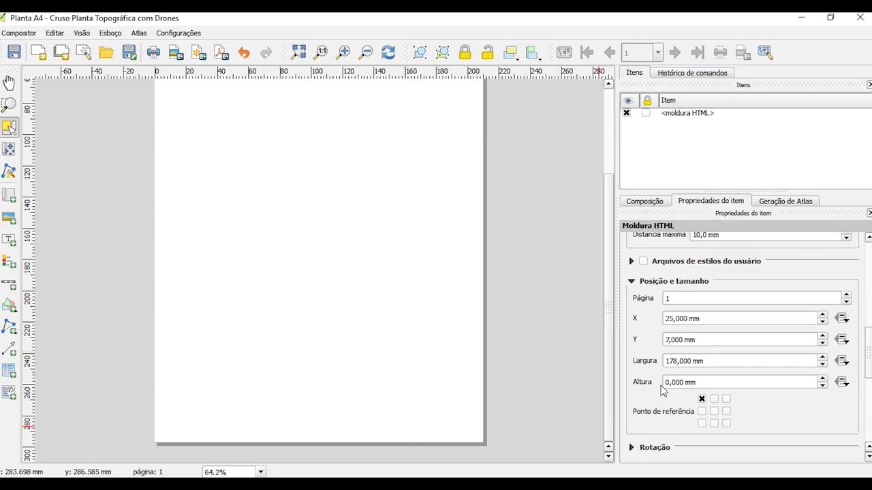
drag(672, 382, 664, 382)
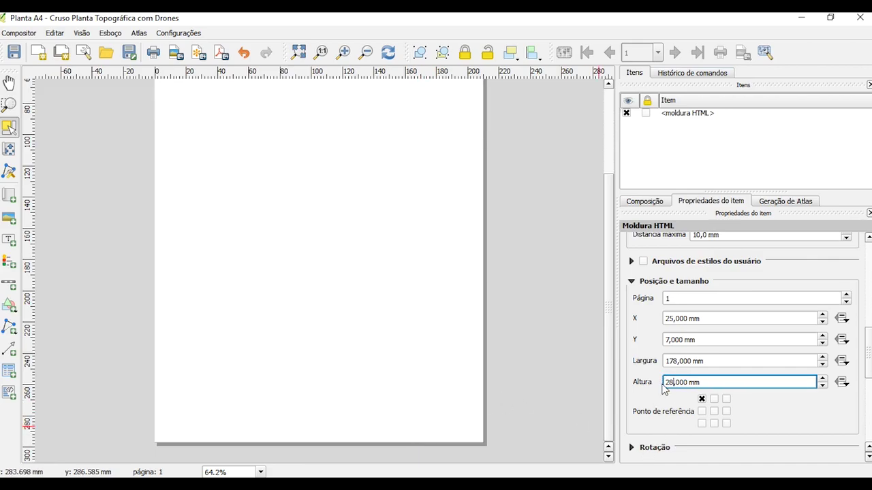
click(519, 299)
click(457, 288)
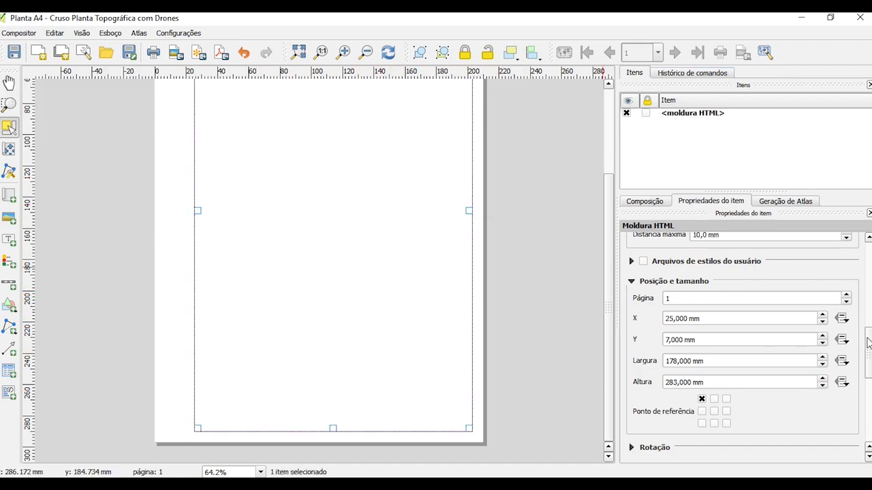
Enable the Moldura outline for the HTML frame.
scroll(868, 343, down, 3)
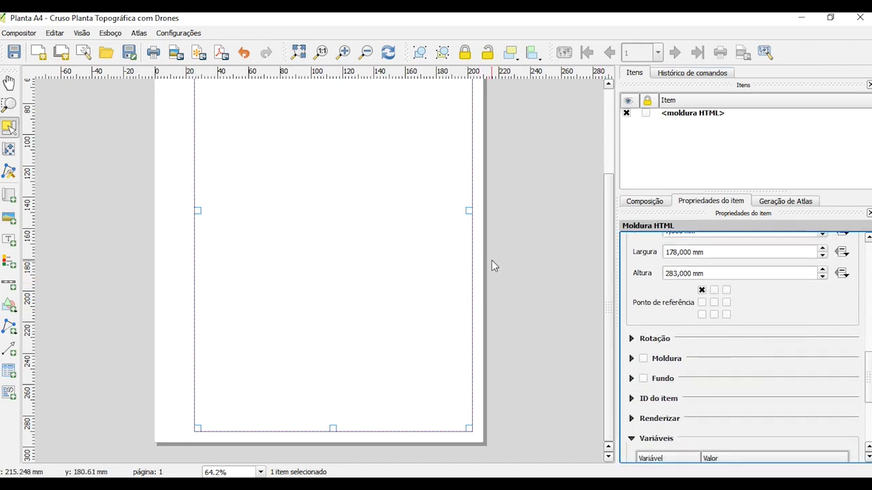
click(168, 243)
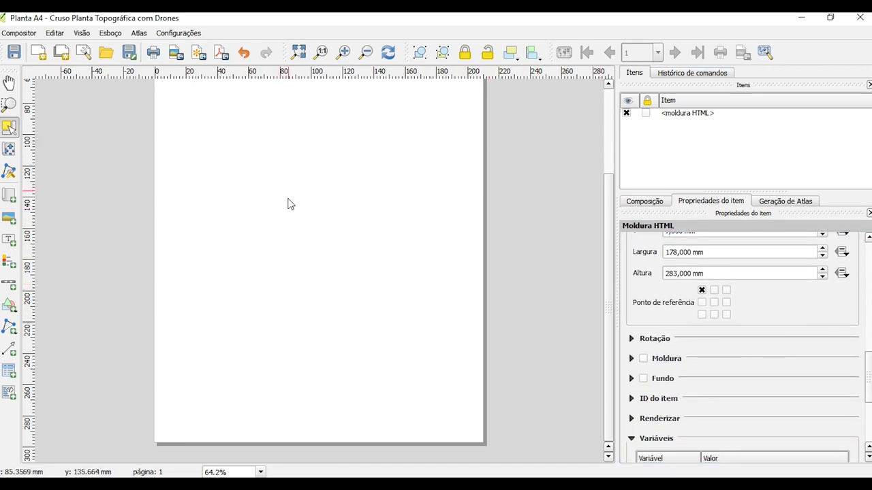
click(386, 263)
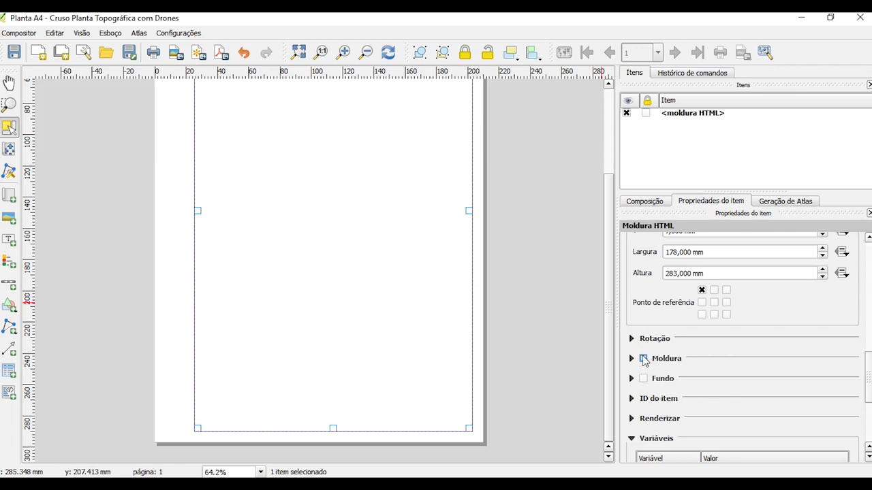
click(643, 359)
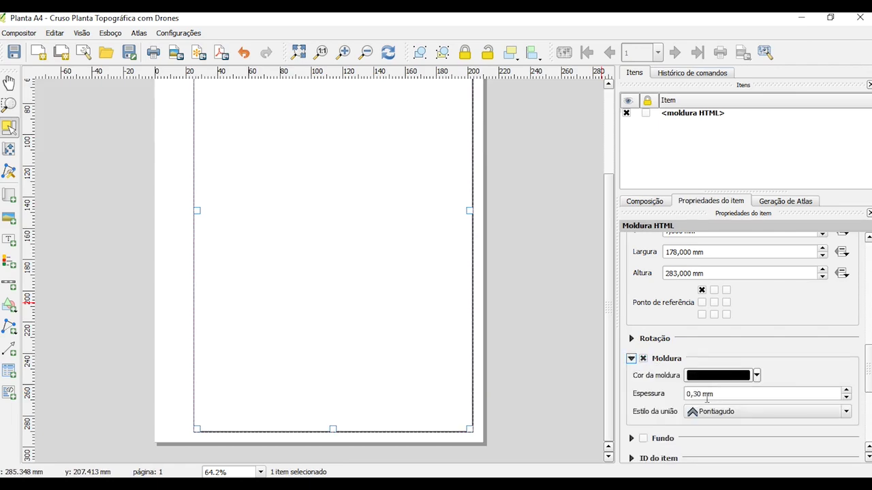
Switch to the NBR 10068 PDF, highlight the A4 frame line width in Table 2, and return to the Planta A4 composer in QGIS.
key(super+Tab)
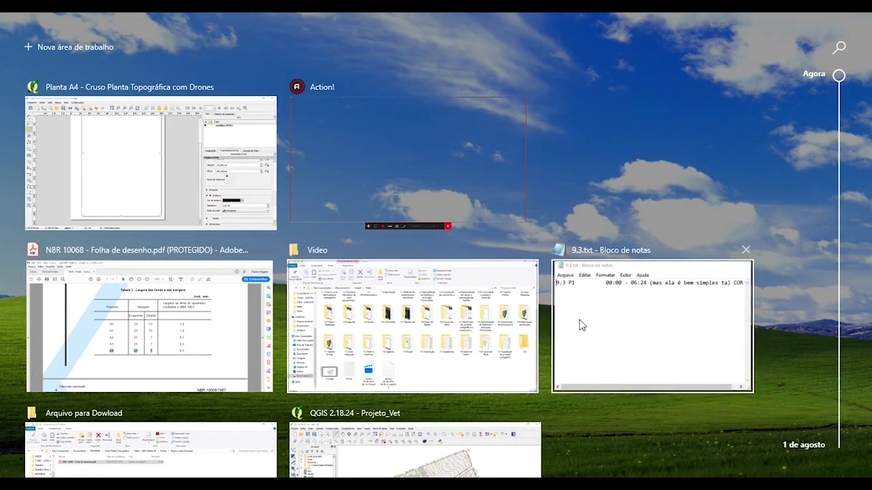
click(170, 359)
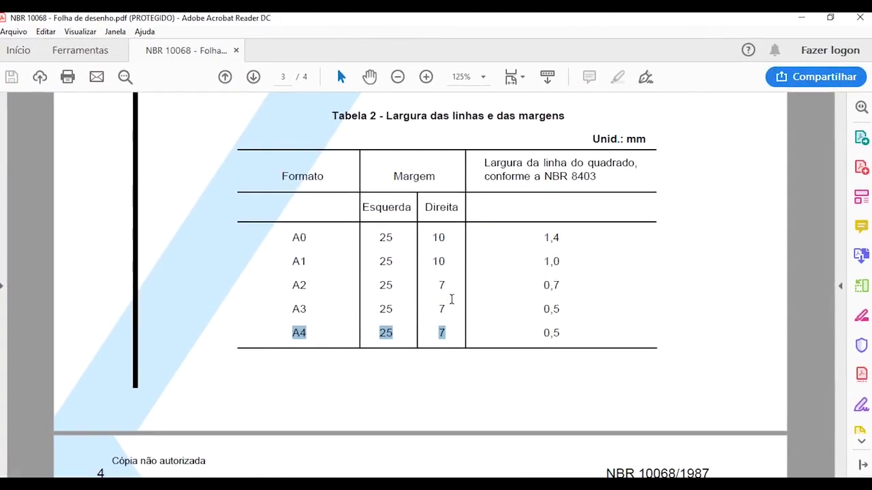
drag(564, 336, 545, 337)
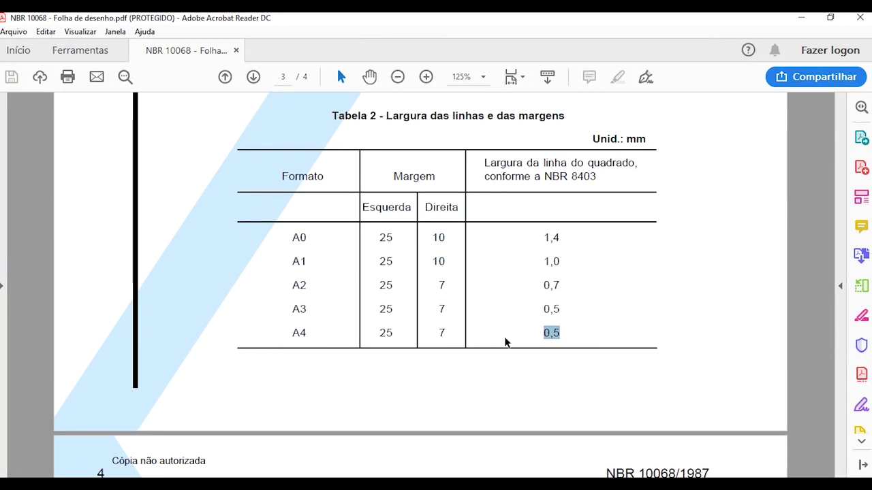
key(super+Tab)
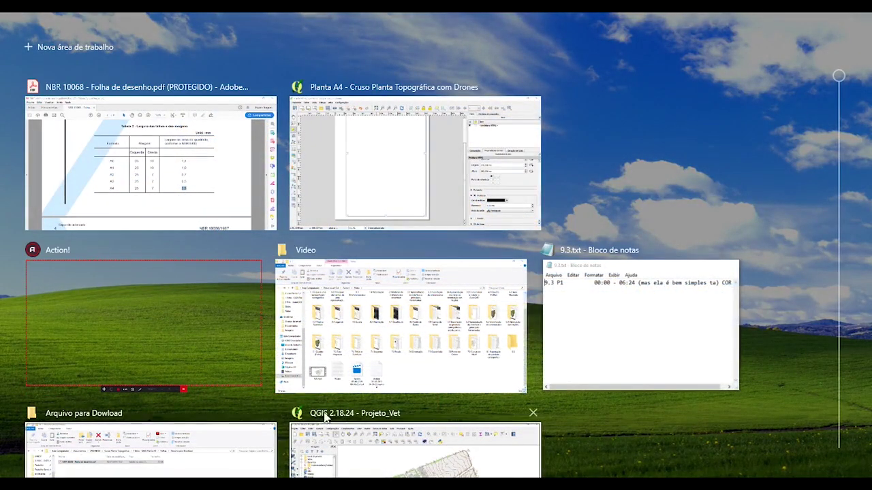
click(388, 198)
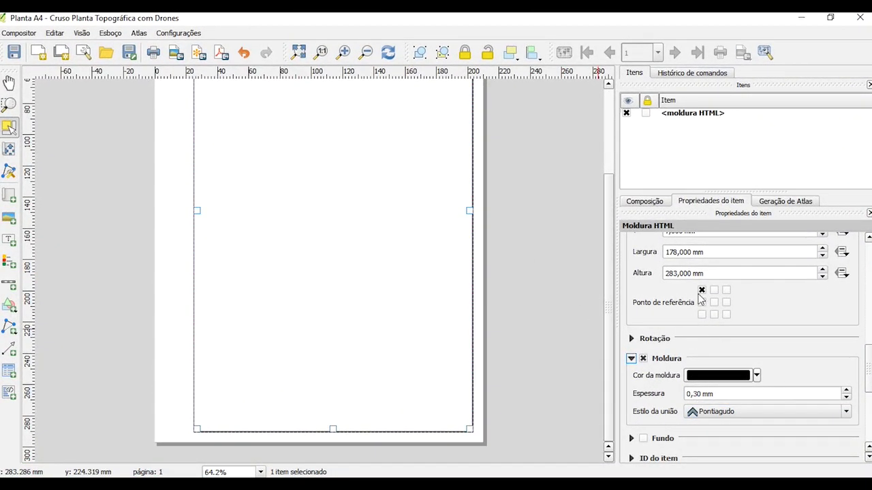
Set the HTML frame's outline thickness to 0,50 mm and deselect it to view the border.
click(696, 394)
text(5)
click(538, 340)
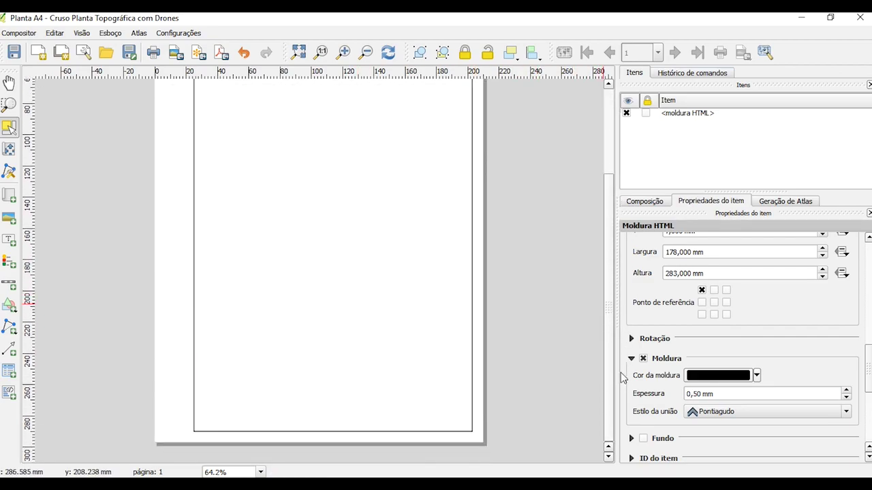
scroll(613, 286, up, 1)
scroll(604, 341, down, 1)
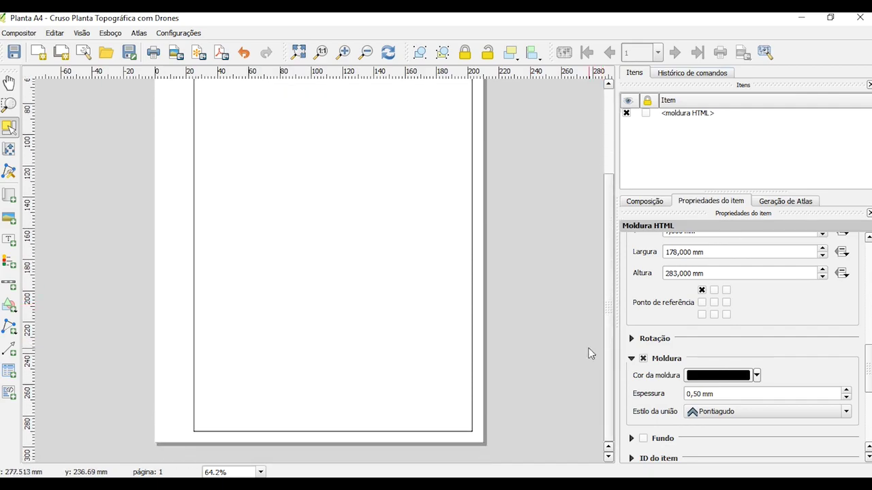
Rename the HTML frame item as M1.
click(694, 114)
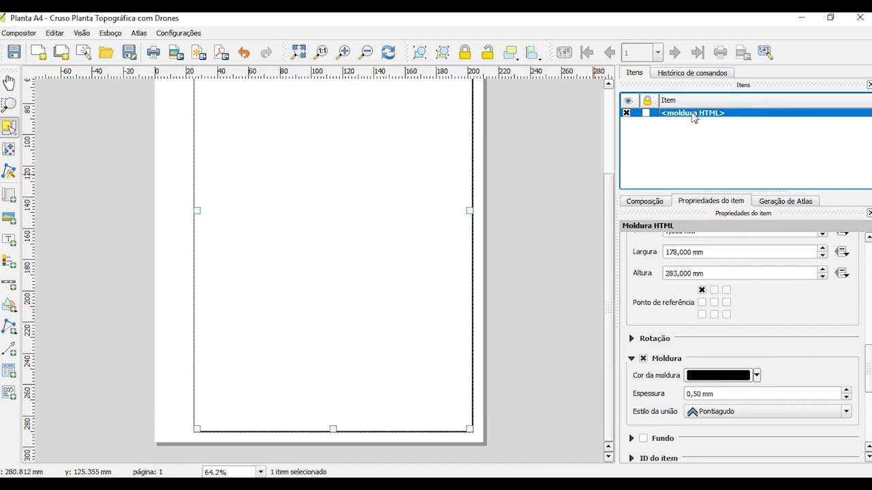
double_click(694, 114)
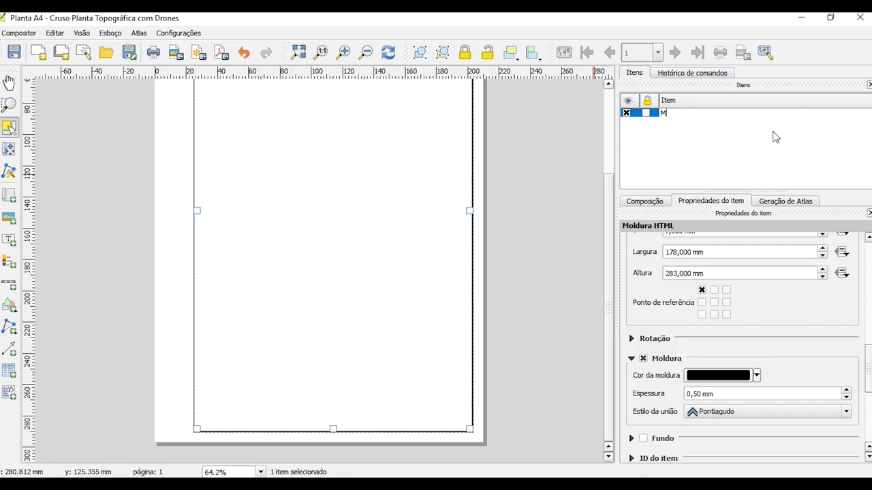
text(M1)
key(Return)
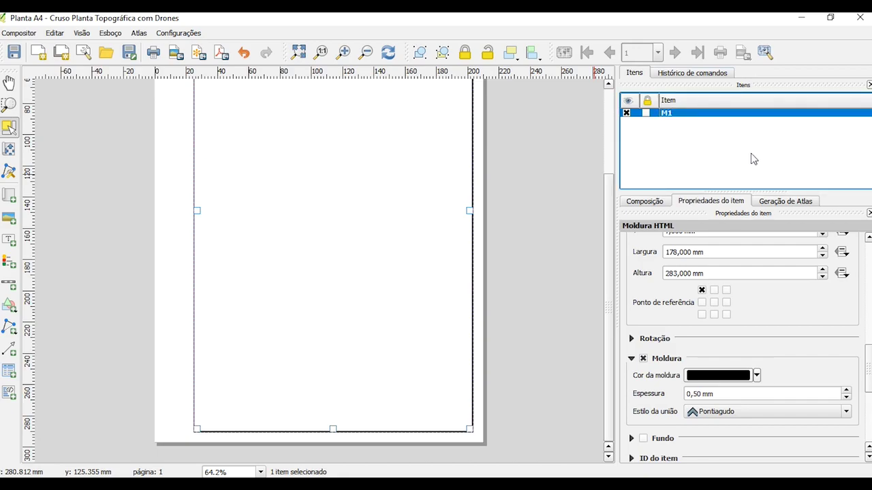
Deselect the M1 frame and review its position and size values against the page.
click(562, 205)
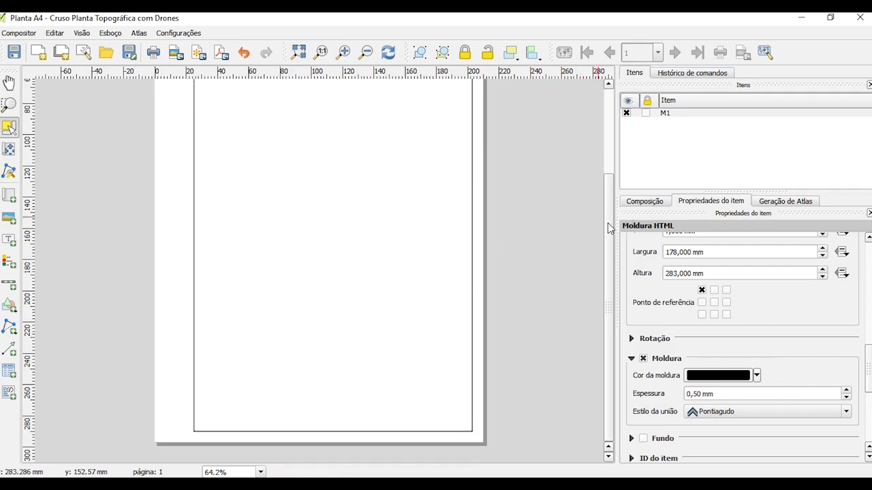
scroll(608, 222, up, 2)
scroll(608, 222, down, 2)
scroll(742, 347, up, 5)
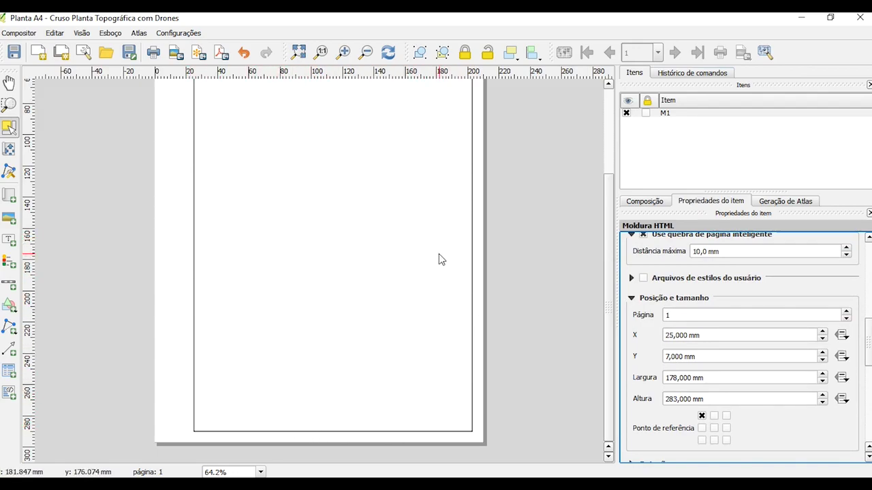
drag(607, 301, 573, 387)
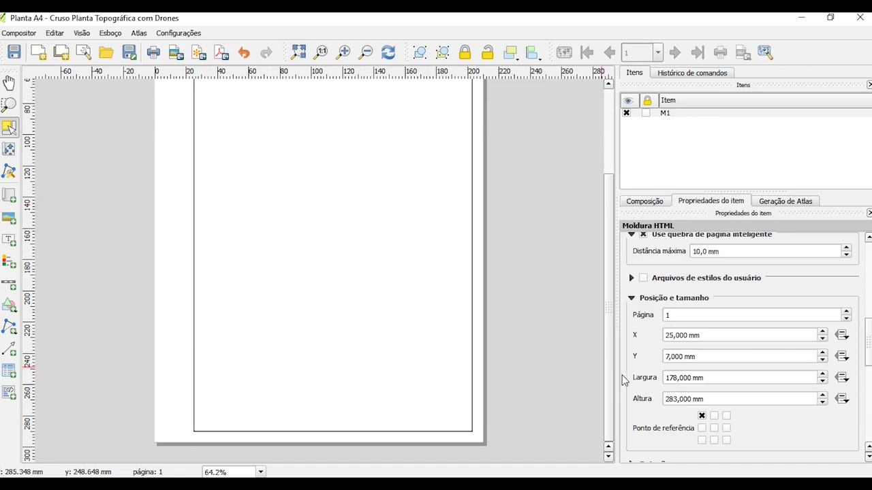
mouse_move(609, 387)
mouse_down()
mouse_move(609, 292)
mouse_move(610, 384)
mouse_up()
mouse_move(608, 308)
mouse_down()
mouse_move(609, 253)
mouse_move(608, 308)
mouse_up()
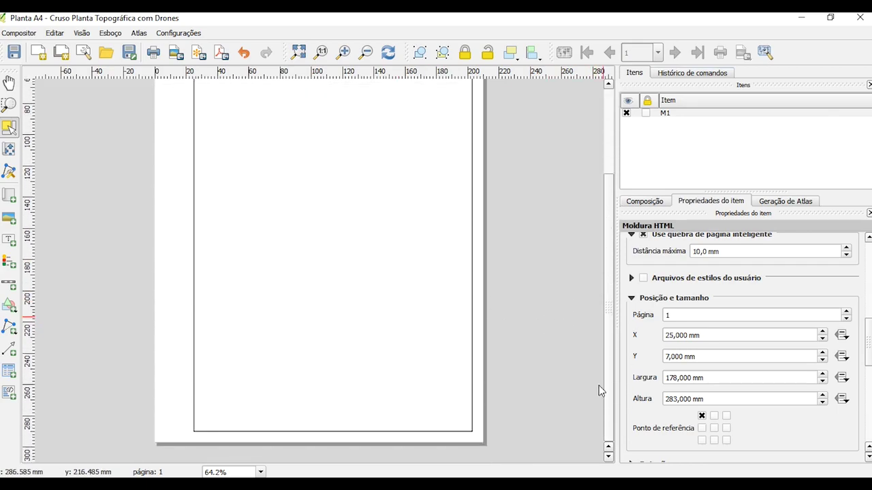
Draw a second HTML frame about 71 × 47 mm in the lower part of M1 and set its X position to 25 mm.
click(9, 394)
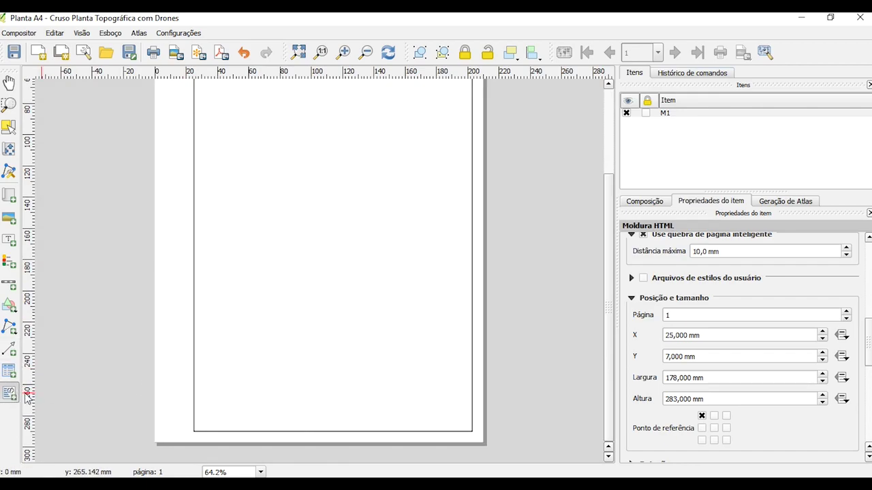
mouse_move(249, 265)
mouse_down()
mouse_move(386, 338)
mouse_move(361, 338)
mouse_up()
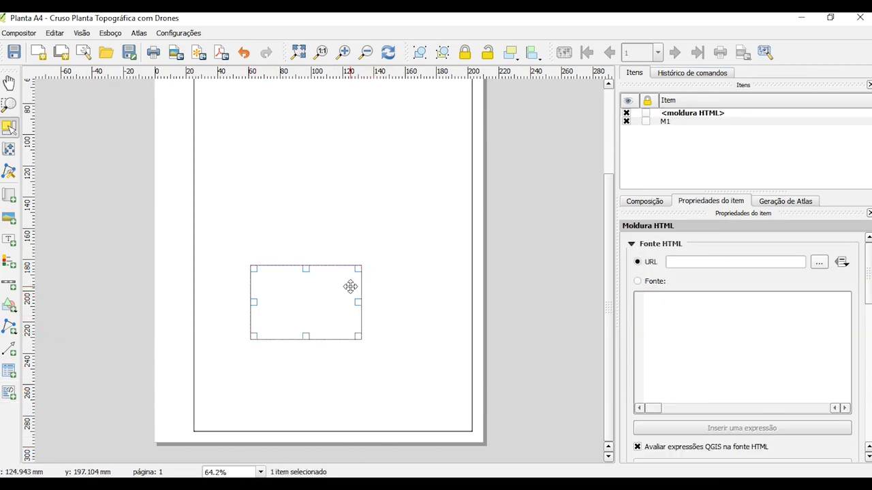
scroll(812, 354, down, 10)
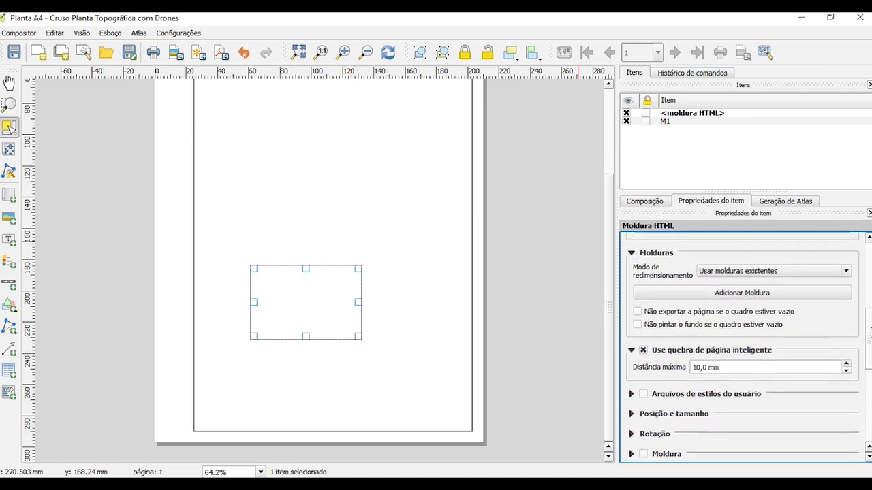
click(633, 297)
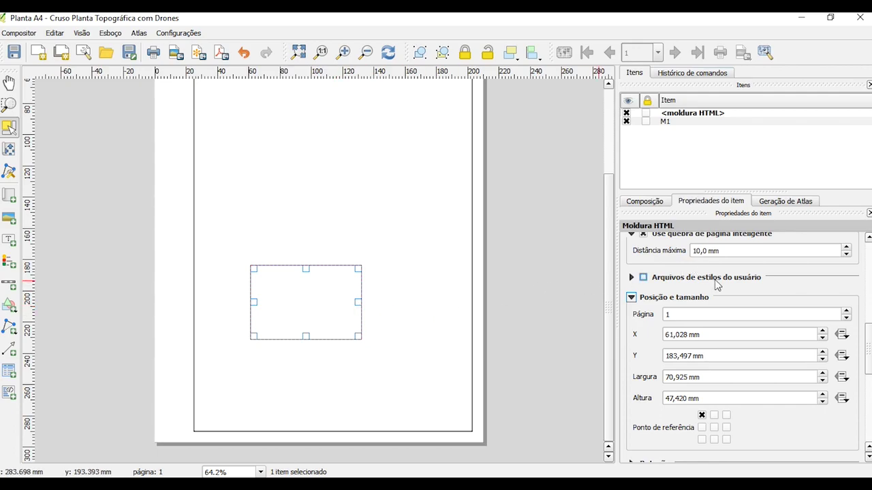
double_click(689, 334)
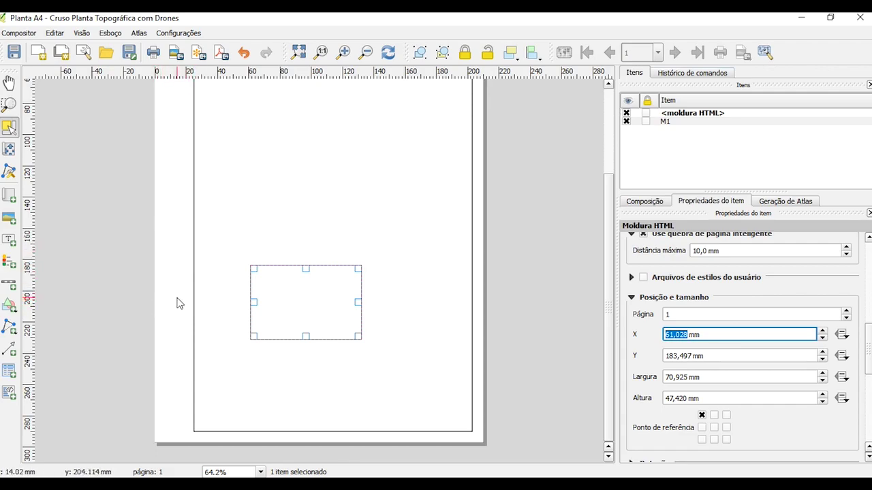
text(25)
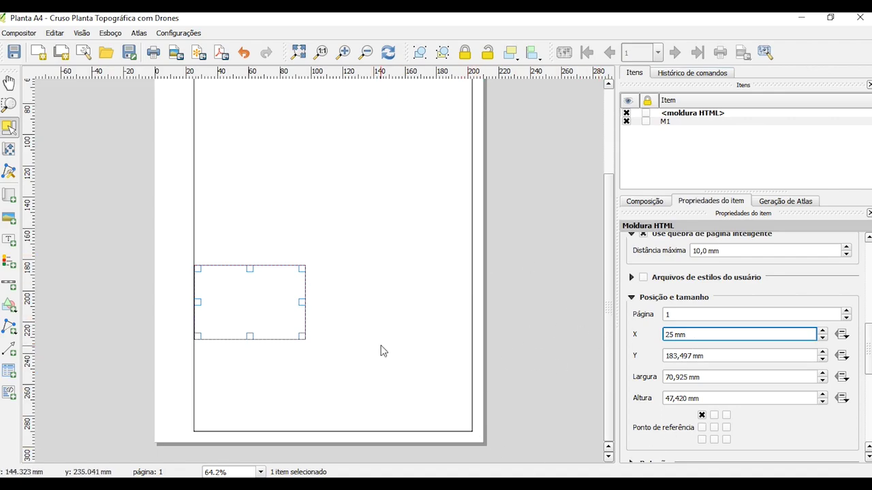
key(Return)
Widen the second HTML frame across M1, setting its Y position to 190 mm and its width to 178 mm.
scroll(570, 276, up, 4)
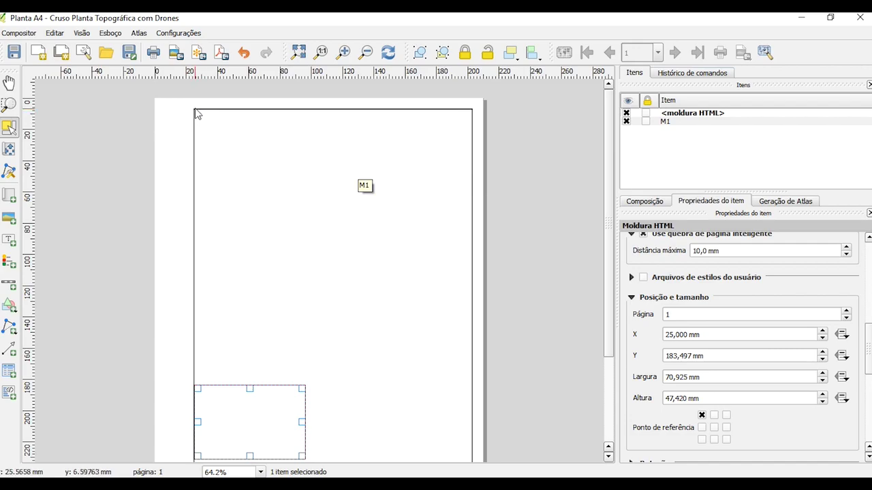
drag(610, 160, 581, 261)
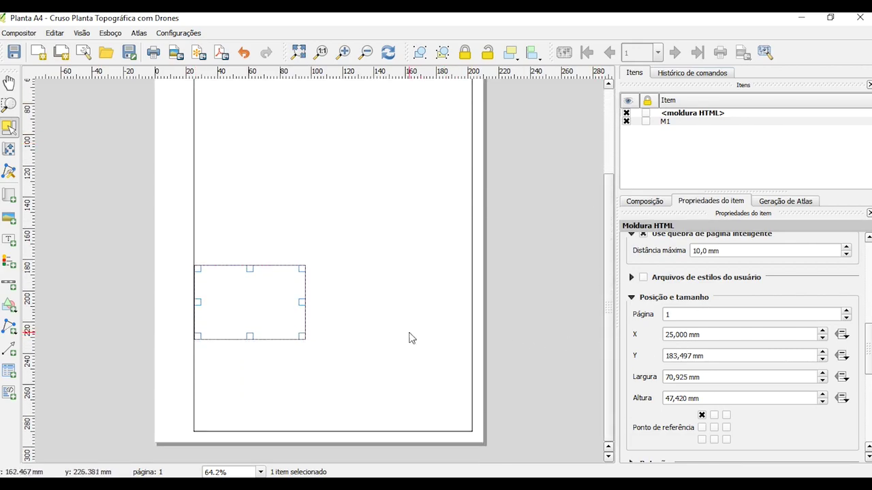
drag(303, 300, 454, 302)
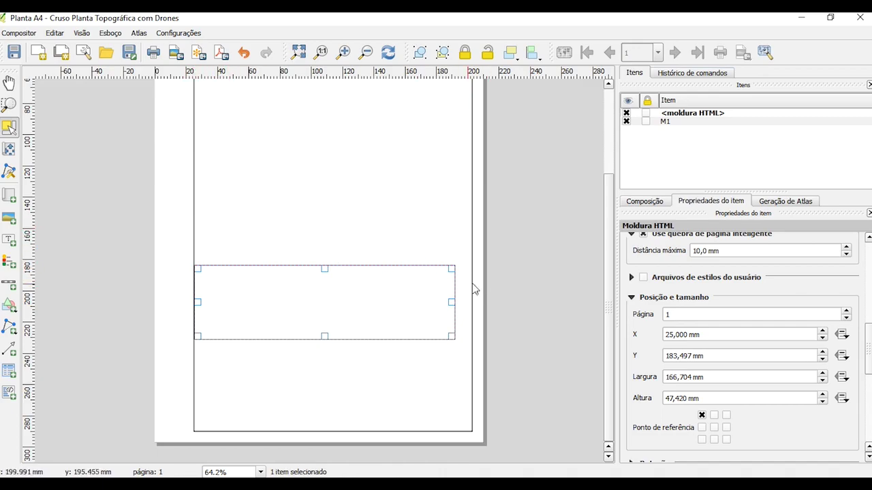
drag(689, 355, 649, 361)
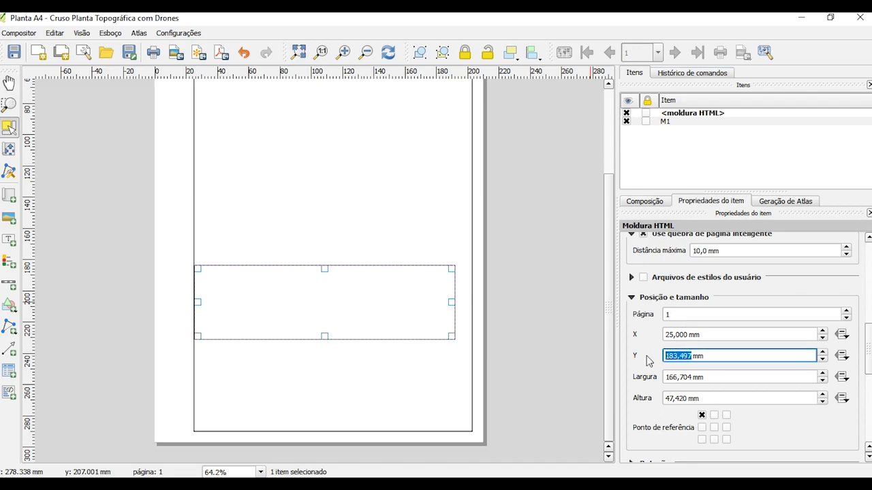
text(190)
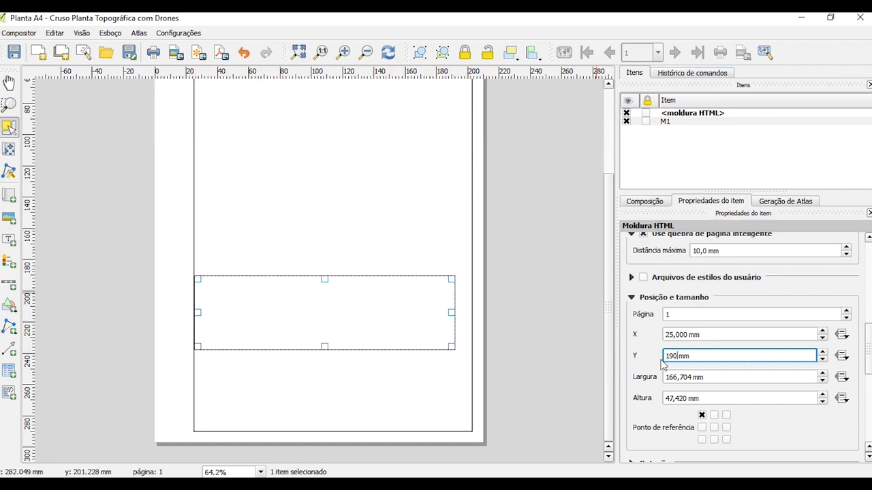
drag(693, 376, 649, 382)
text(178)
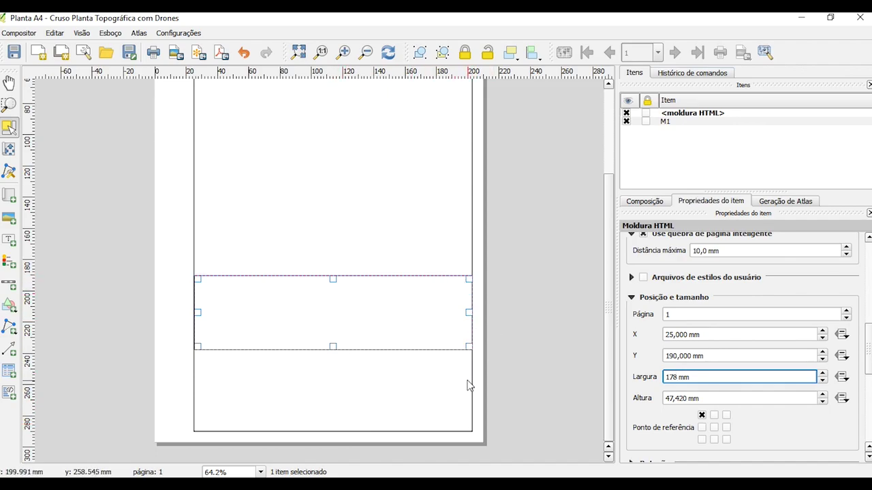
Set the second HTML frame's height to 100 mm and deselect it.
click(684, 401)
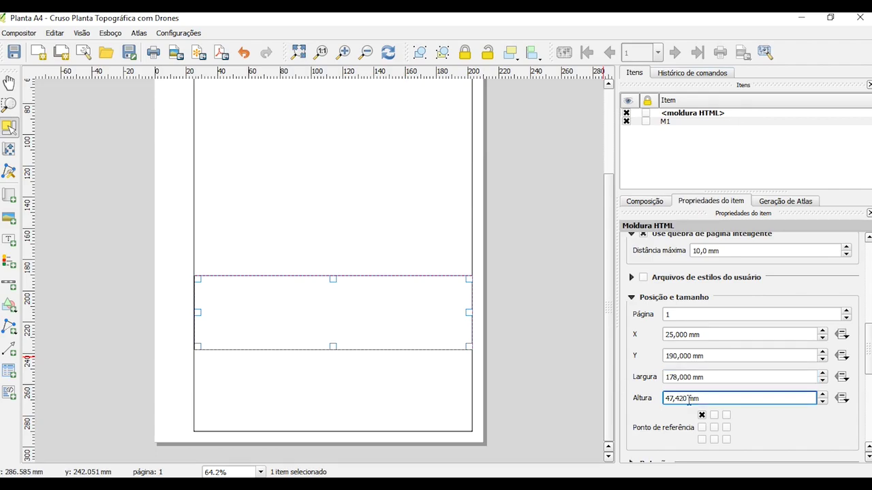
drag(609, 354, 609, 269)
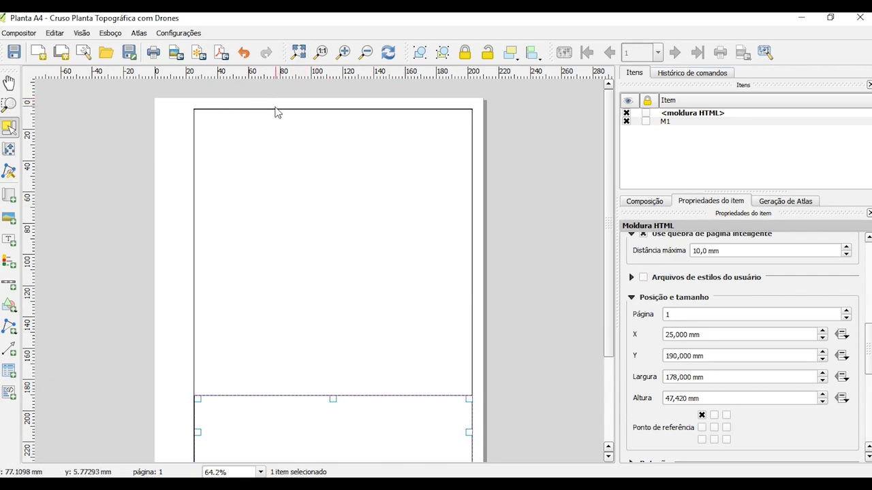
drag(609, 214, 589, 376)
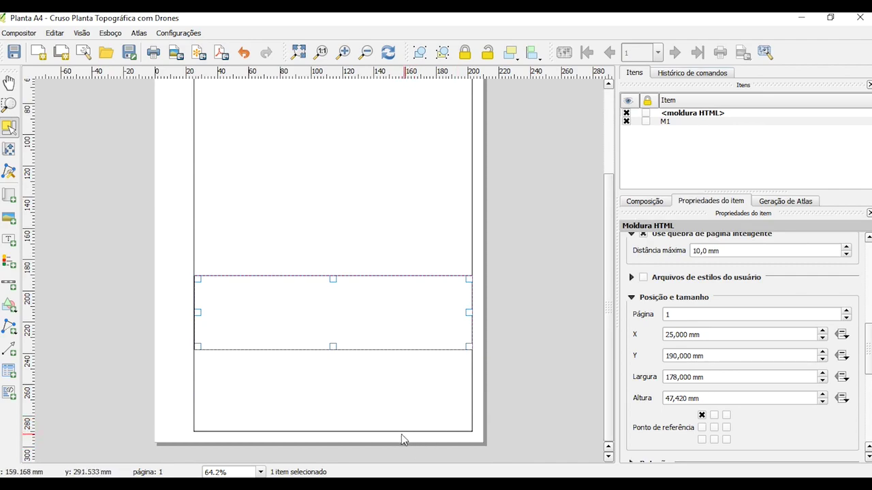
drag(613, 337, 614, 235)
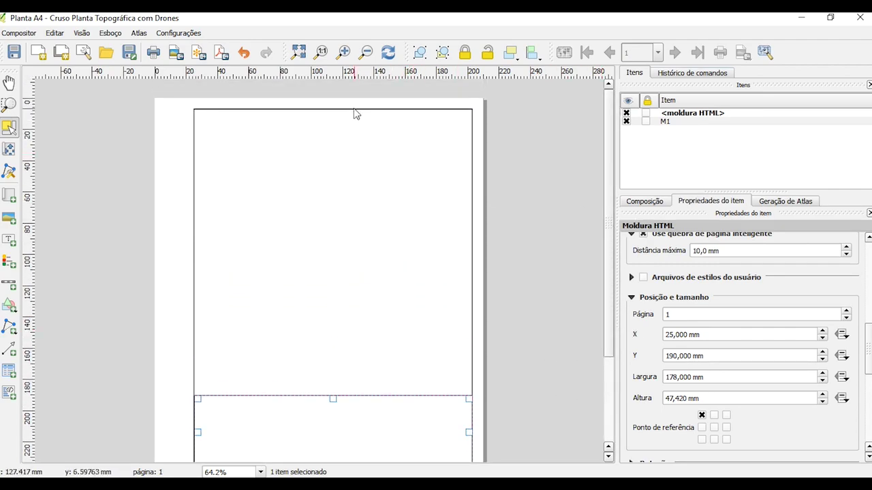
drag(609, 282, 591, 362)
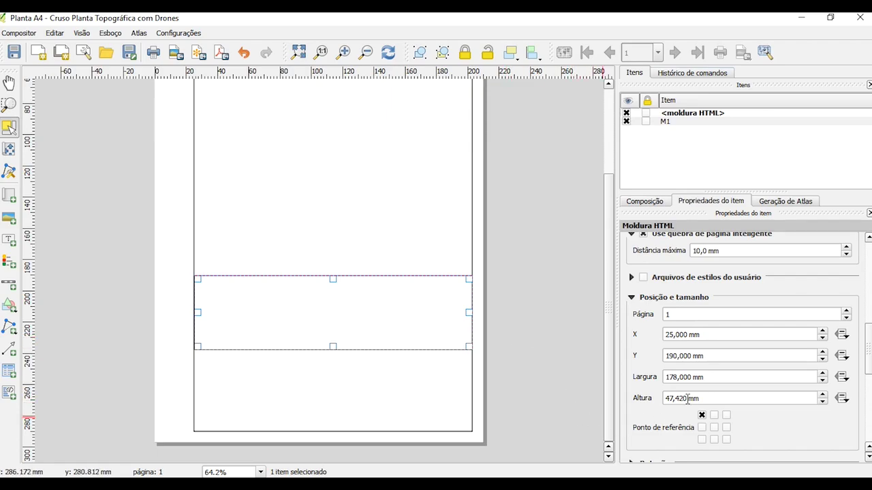
drag(688, 399, 662, 398)
text(100)
click(547, 340)
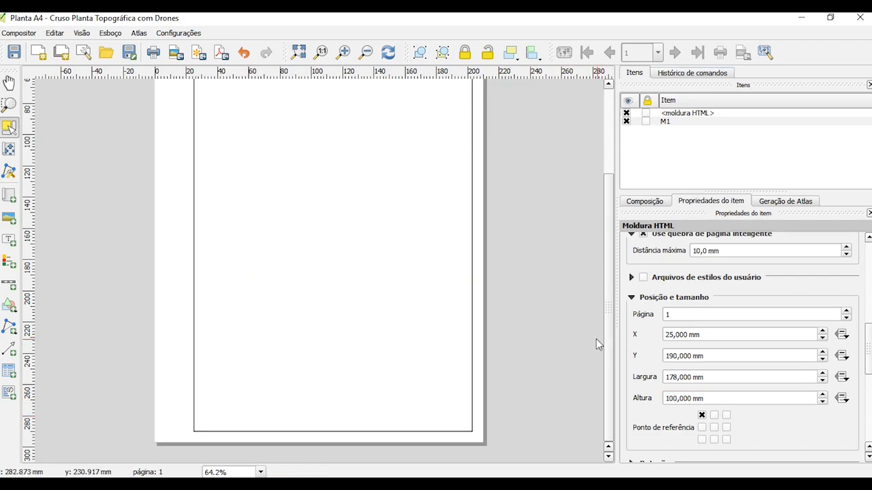
Enable the Moldura outline on the second HTML frame with a thickness of 0,30 mm and deselect it.
click(470, 351)
drag(865, 340, 869, 361)
scroll(749, 340, down, 2)
click(643, 350)
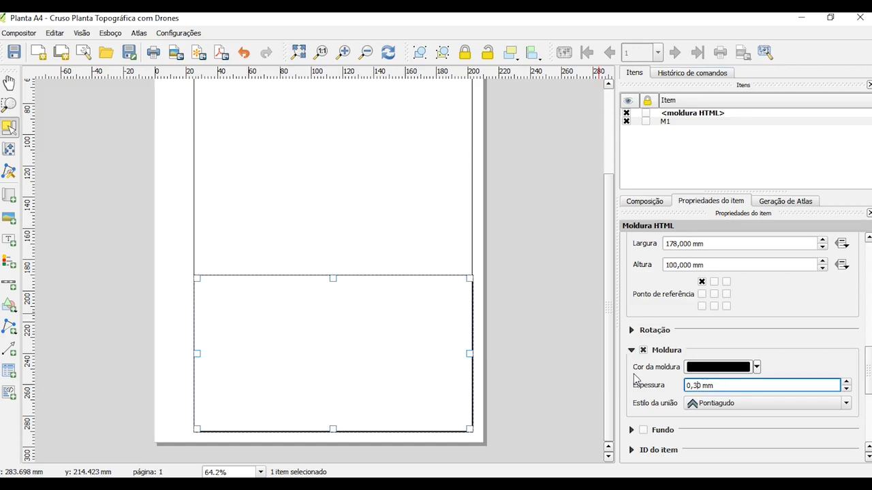
click(481, 294)
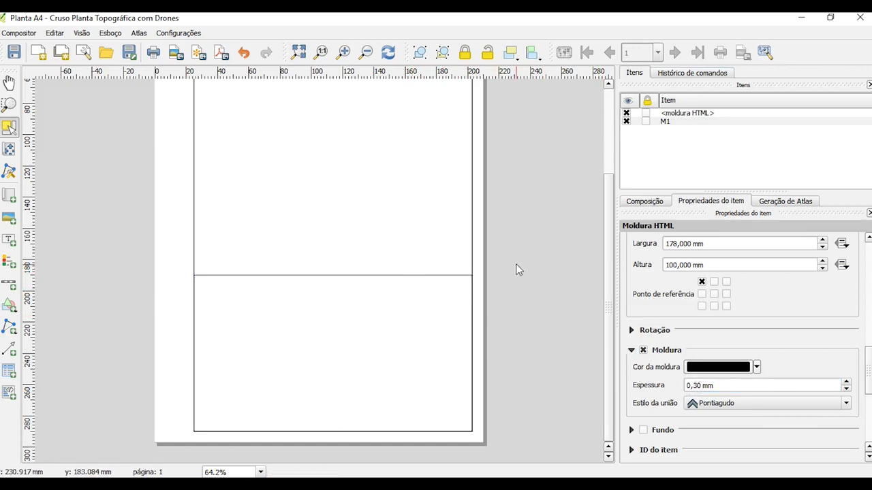
Examine the lower frame's Y position, width and height values.
scroll(869, 374, up, 3)
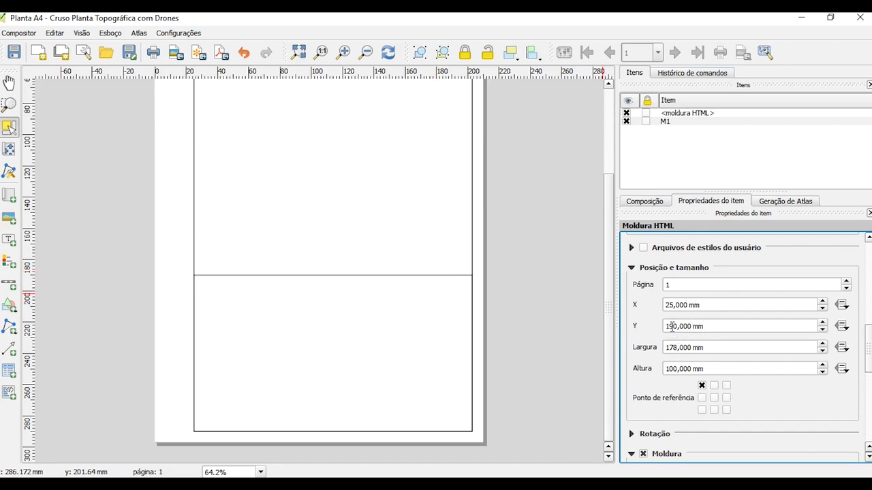
click(680, 349)
click(672, 368)
click(673, 348)
click(667, 369)
click(684, 347)
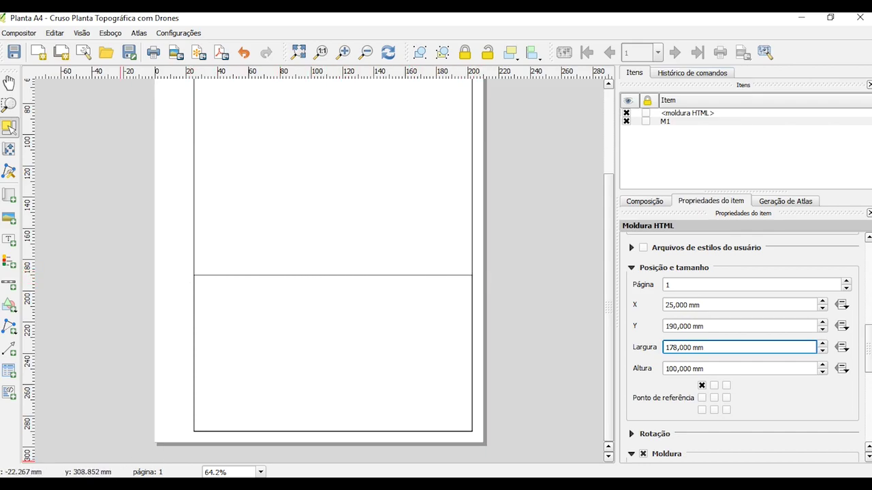
Open the Windows Calculator over the composer and move it clear of the page's left half.
click(89, 479)
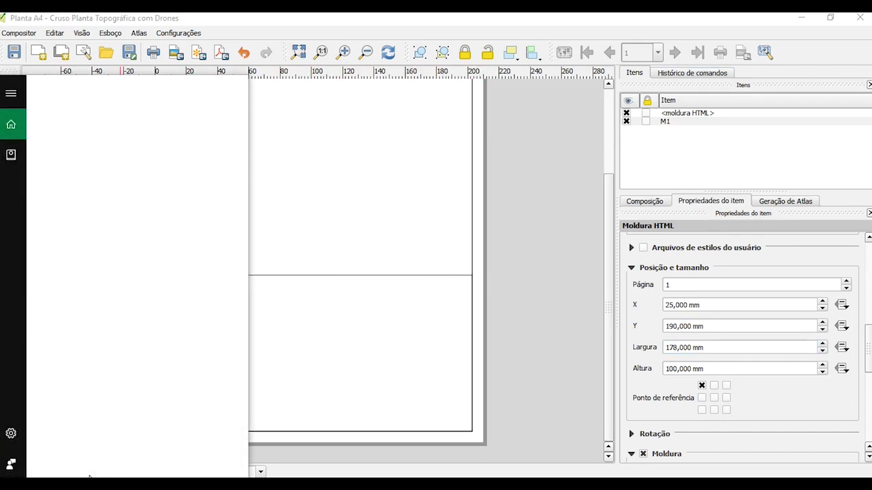
text(CALCULA)
click(121, 157)
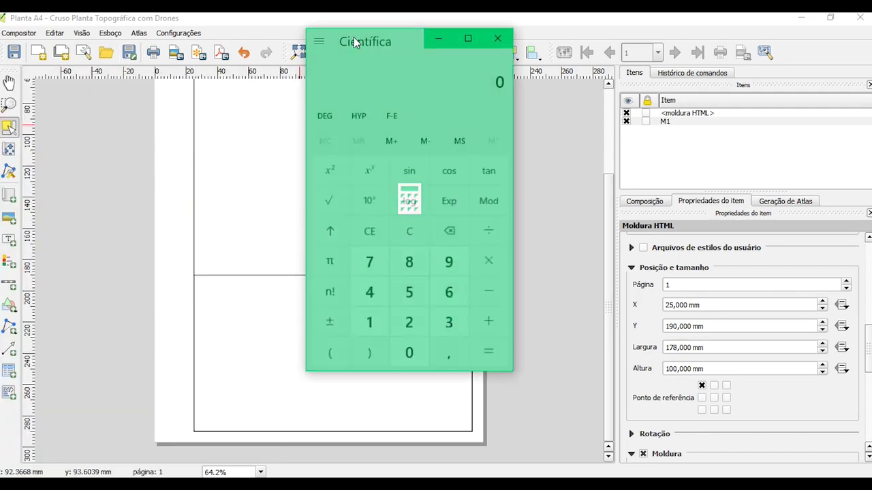
drag(361, 39, 508, 36)
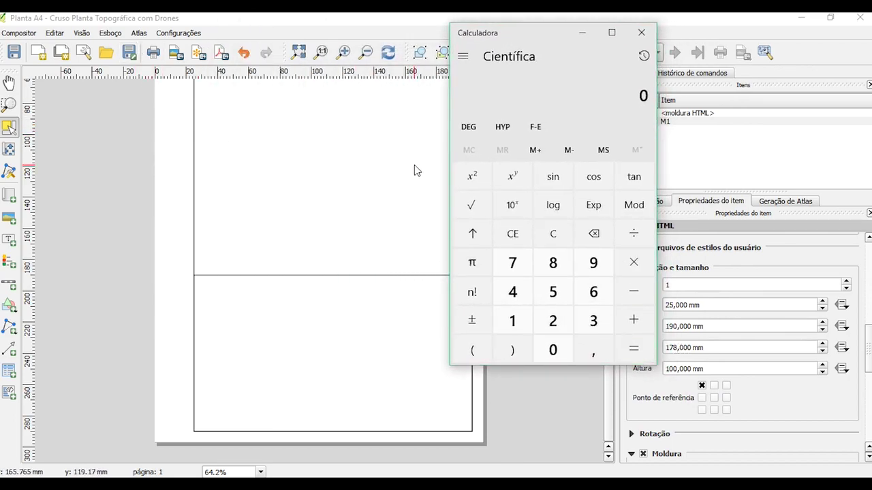
Calculate the frame width by subtracting the 25 mm and 7 mm margins from the 210 mm page width.
text(210)
drag(532, 34, 460, 64)
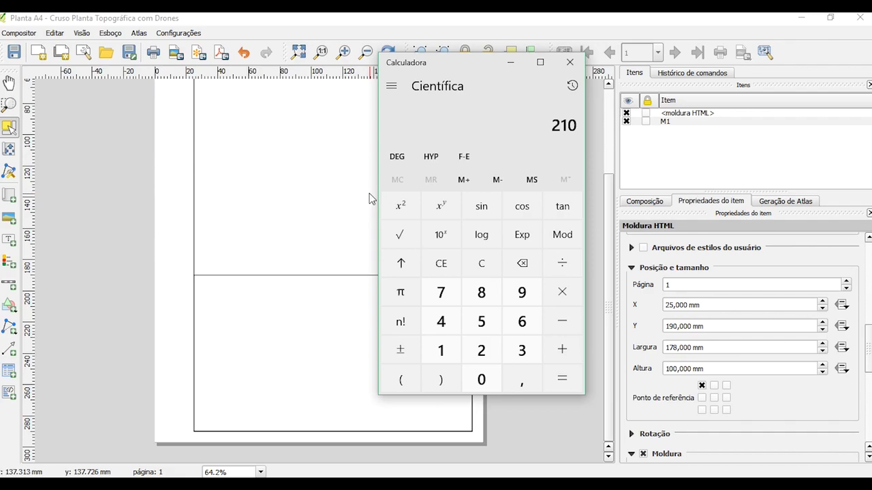
text(25)
key(Return)
drag(441, 66, 298, 86)
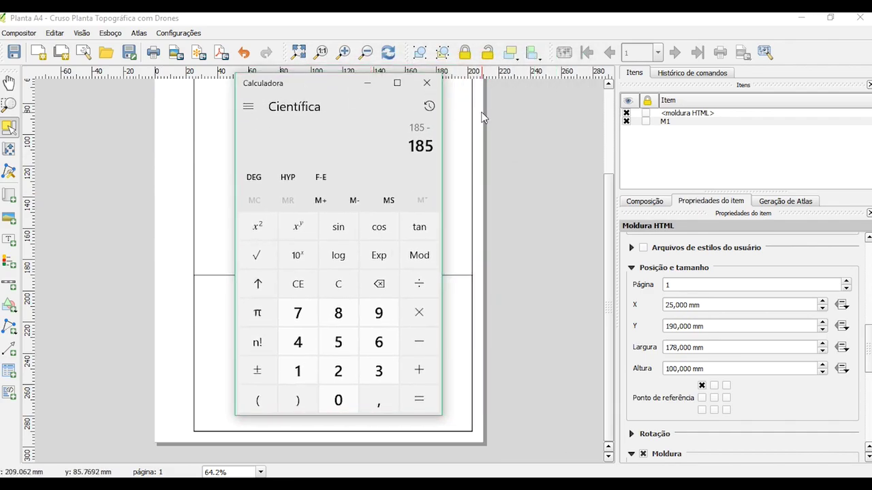
text(7)
key(Return)
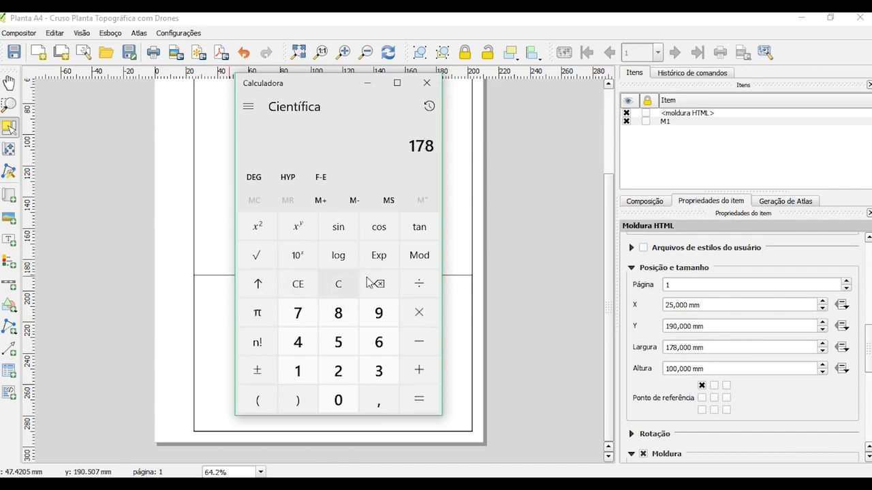
Clear the calculation and return to the lower frame's X position in the composer.
click(337, 284)
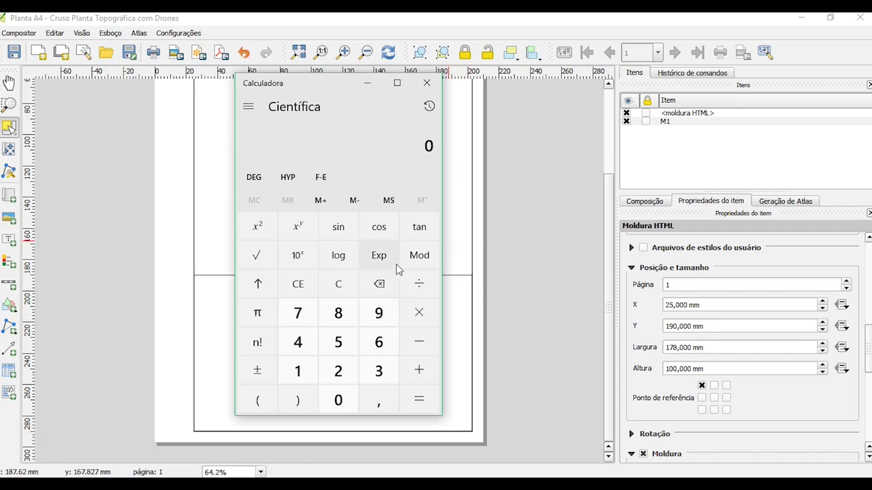
drag(303, 79, 422, 96)
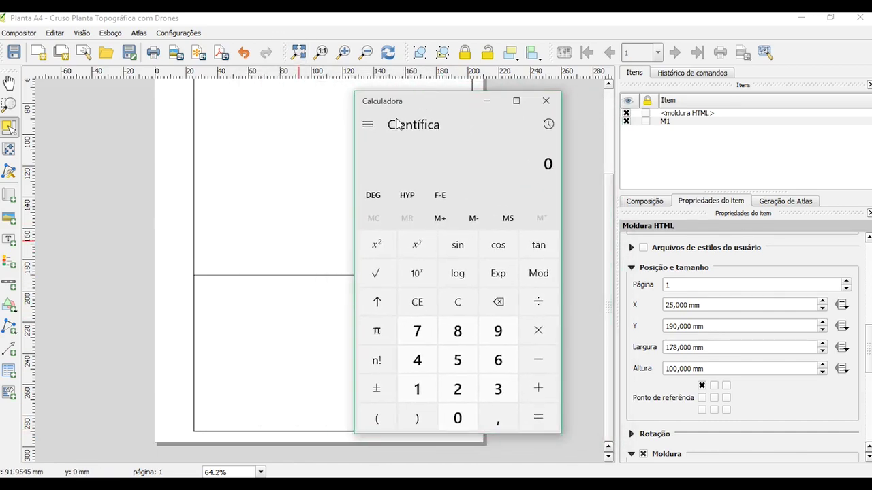
click(680, 307)
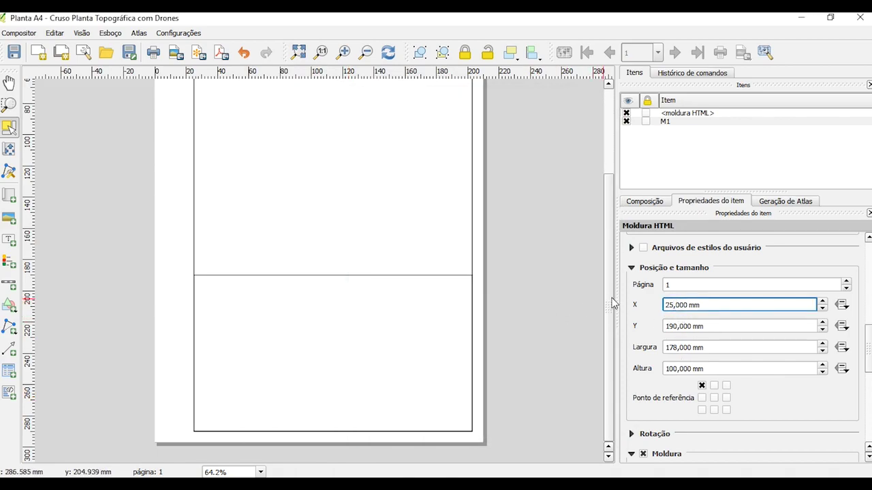
Select the outer M1 frame and the lower frame in turn to compare their positions and sizes.
scroll(608, 303, up, 5)
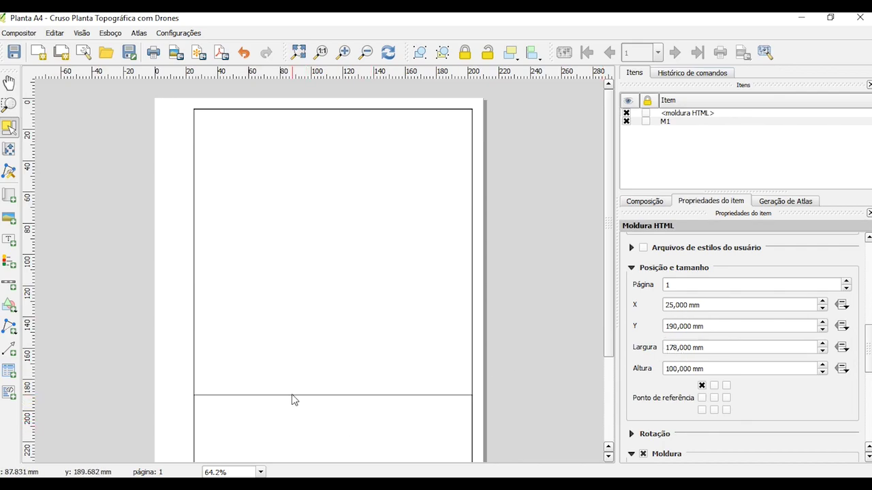
click(228, 397)
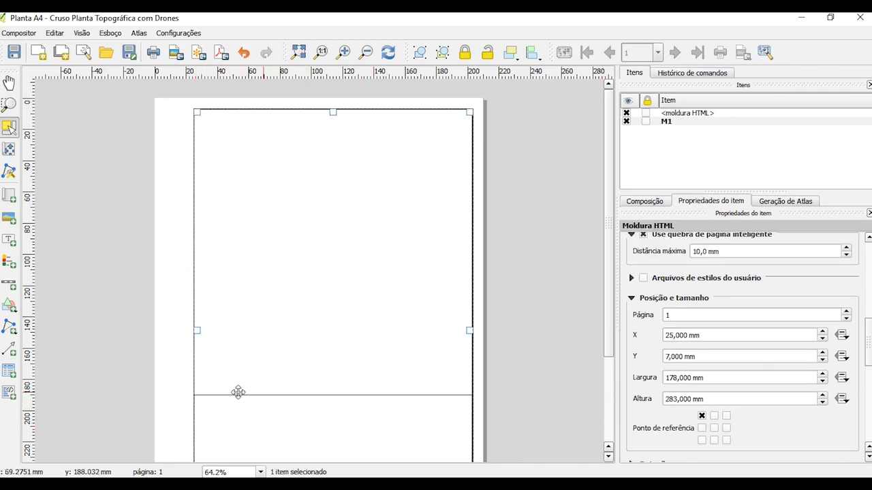
drag(608, 292, 525, 448)
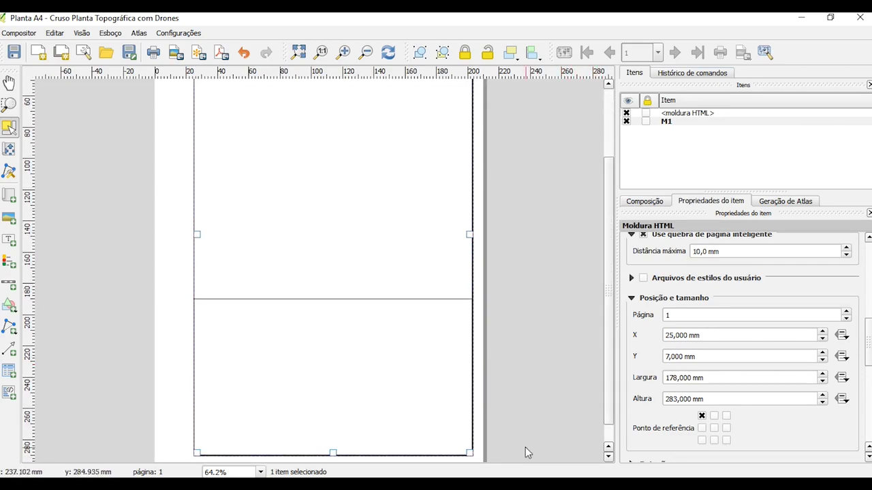
click(439, 325)
key(super)
text(CAL)
click(156, 167)
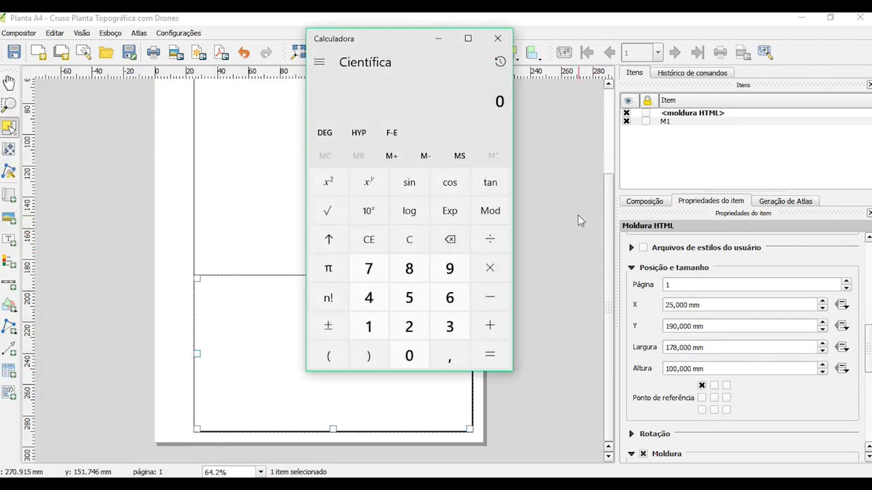
scroll(590, 210, up, 2)
drag(608, 247, 605, 170)
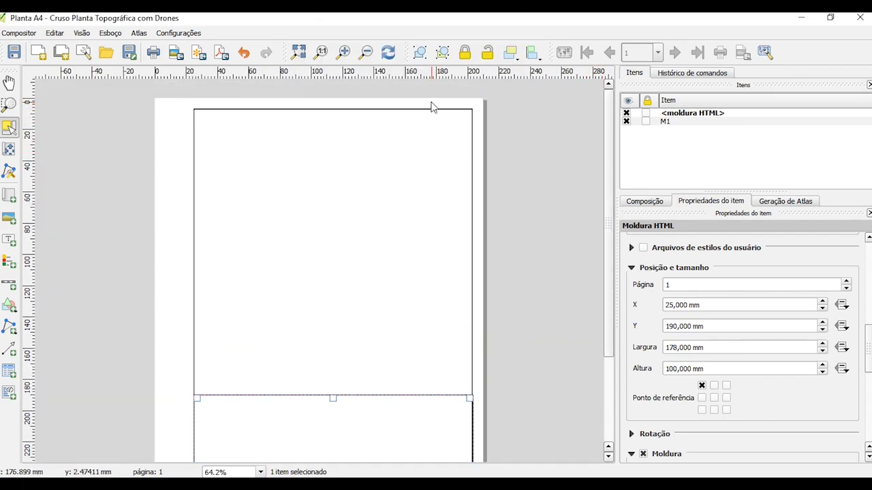
Calculate the lower frame's Y position in the Windows Calculator by subtracting the 7 mm margin and 100 mm frame height from 297 mm.
key(super)
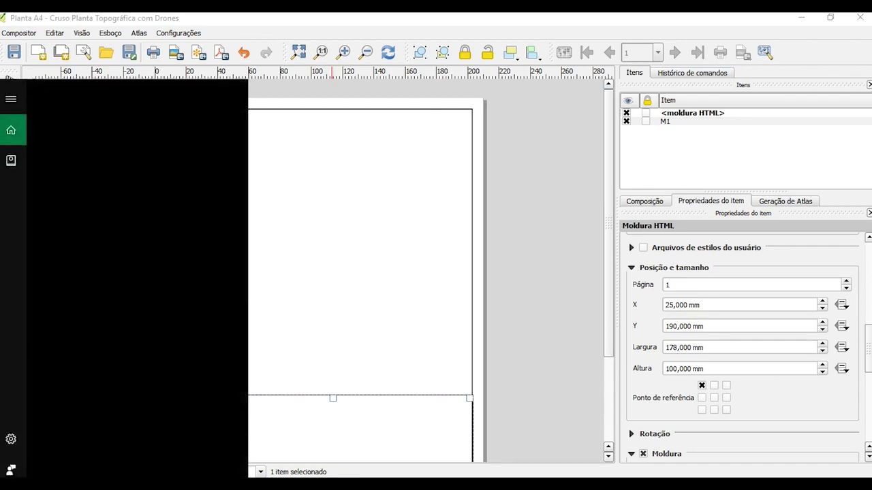
text(CAL)
click(114, 144)
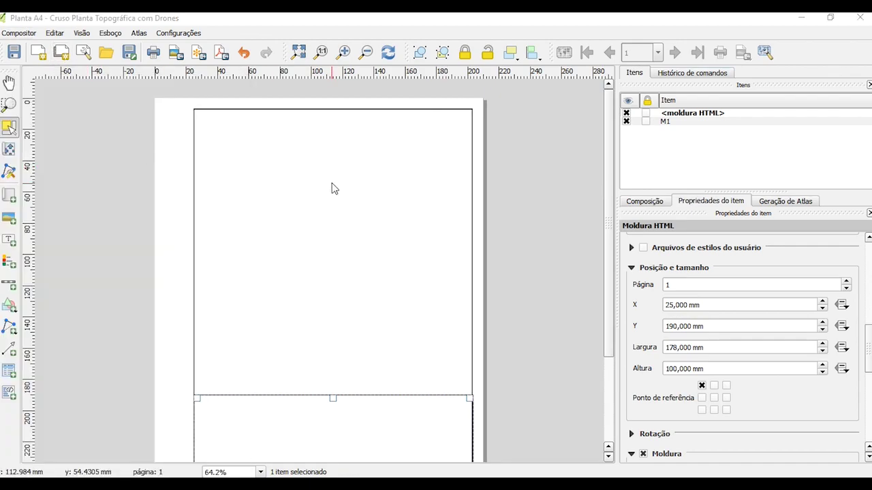
text(297 -)
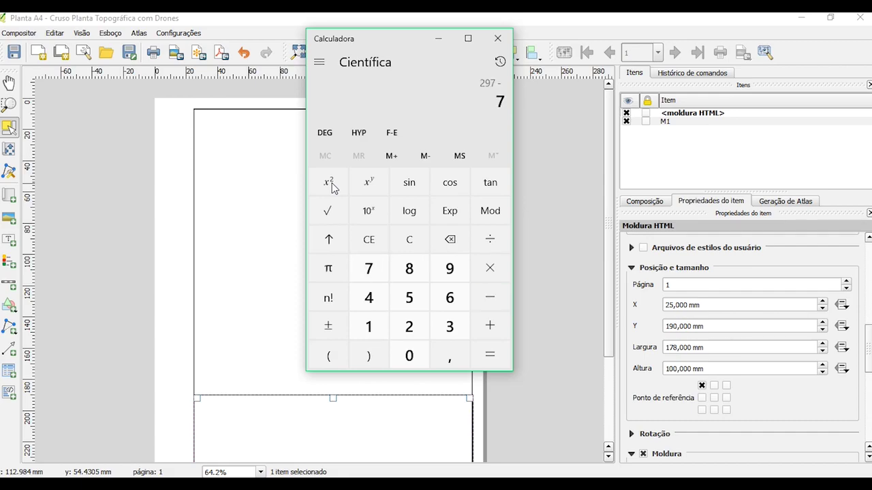
key(Return)
text(100)
key(Return)
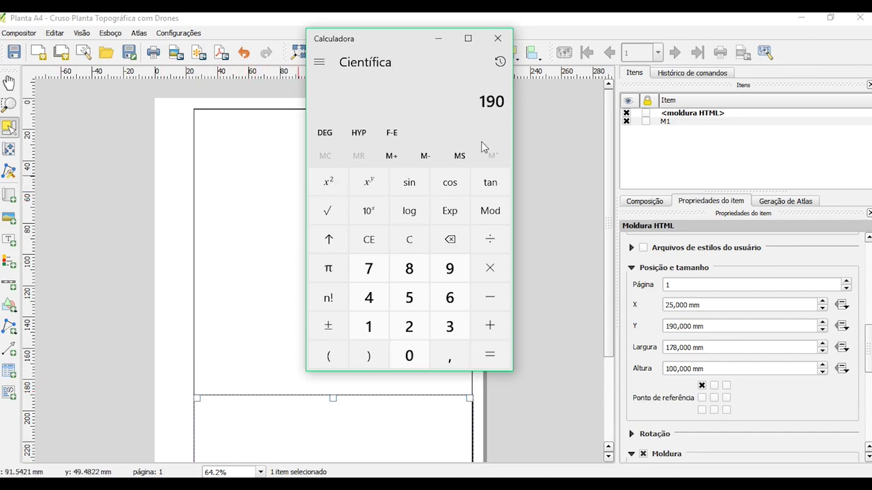
click(438, 38)
drag(611, 228, 607, 296)
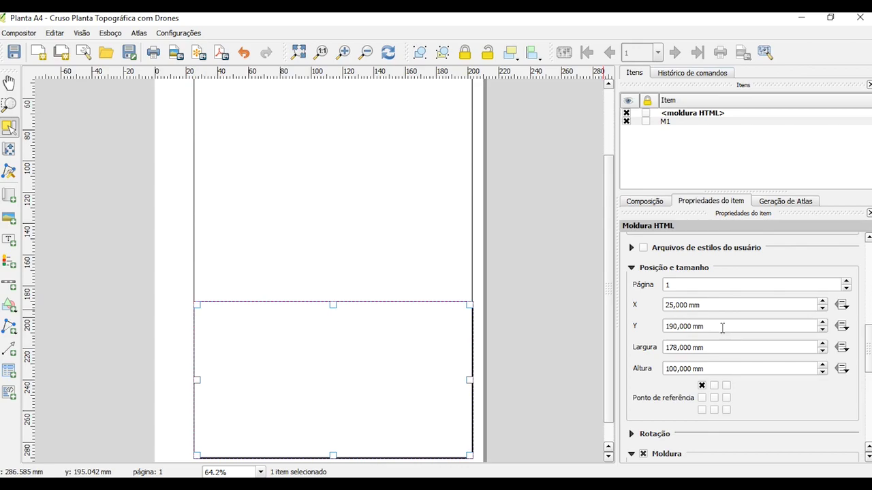
click(532, 306)
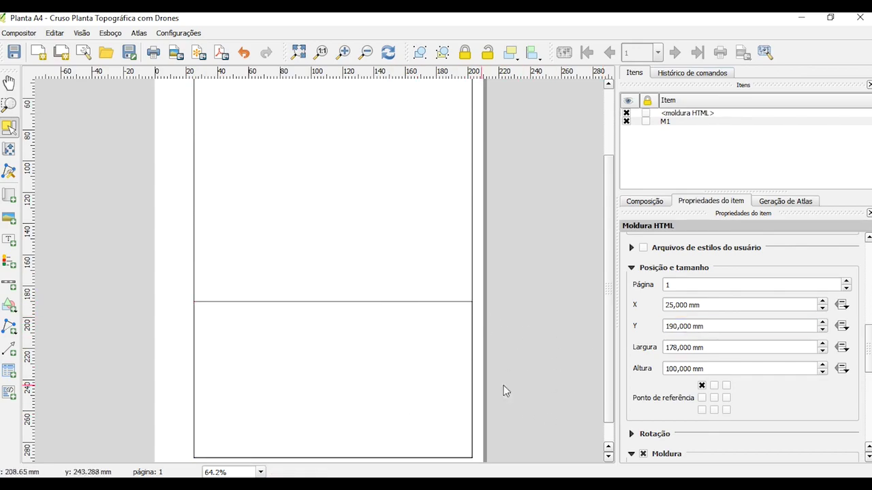
scroll(605, 318, down, 1)
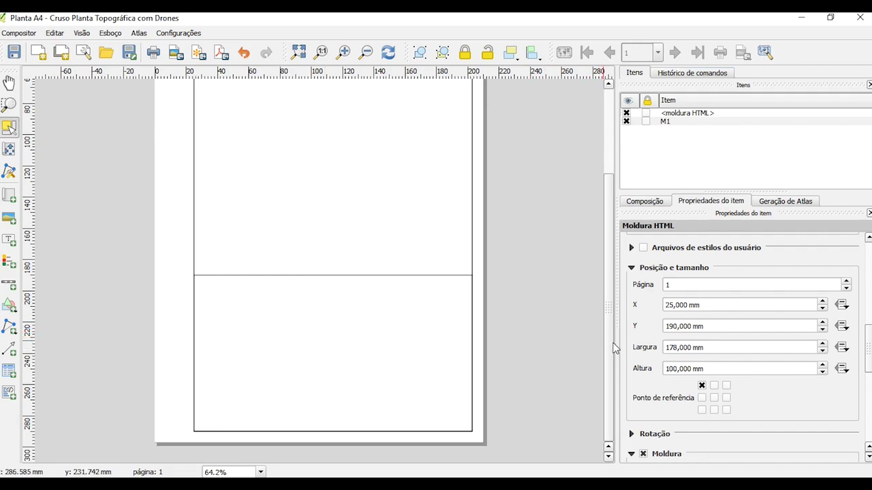
scroll(602, 252, up, 5)
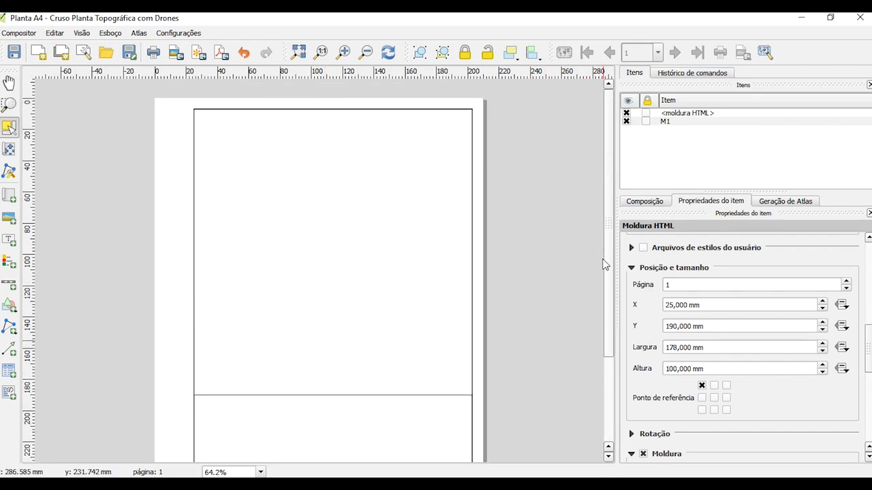
scroll(598, 306, down, 5)
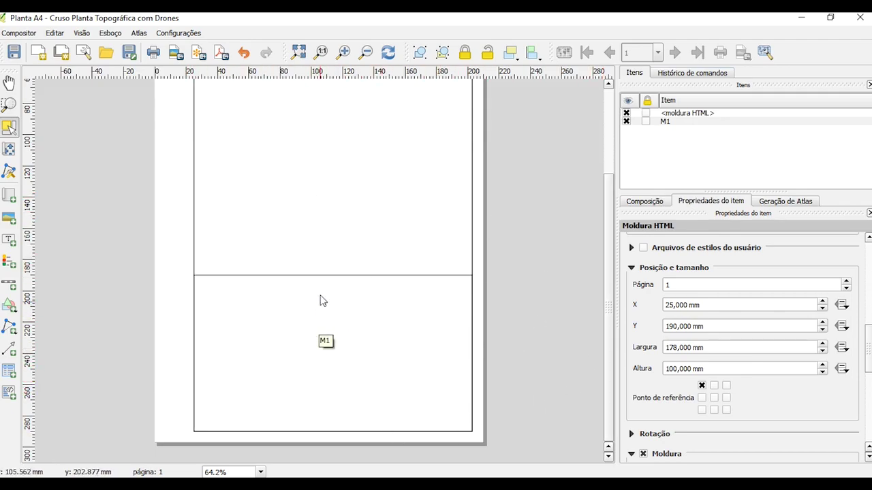
Rename the lower frame as M2 in the composer's item list.
click(349, 276)
click(350, 275)
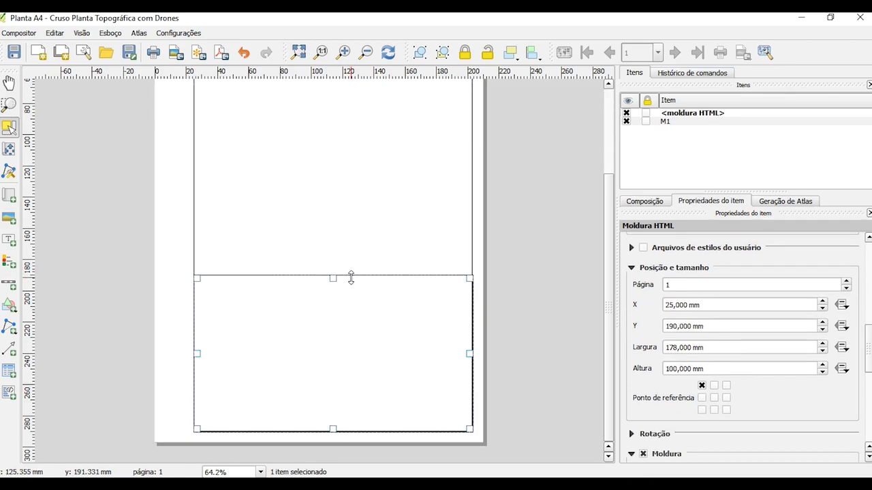
double_click(707, 114)
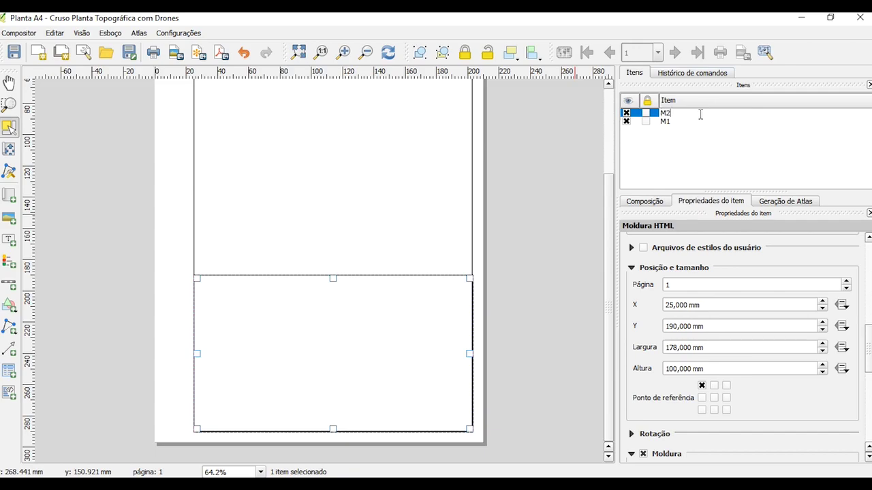
click(533, 232)
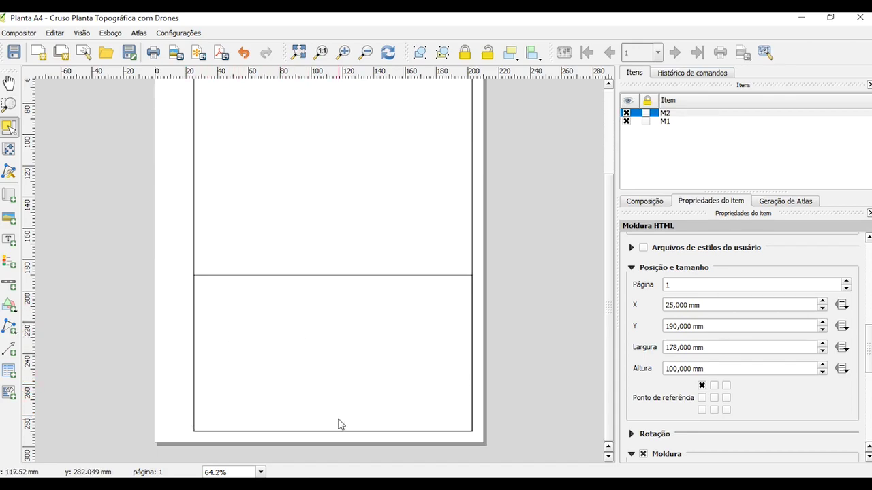
Draw an HTML frame about 23 by 28 mm inside M2 and show its position and size settings.
mouse_move(261, 313)
mouse_down()
mouse_move(279, 322)
mouse_move(297, 355)
mouse_up()
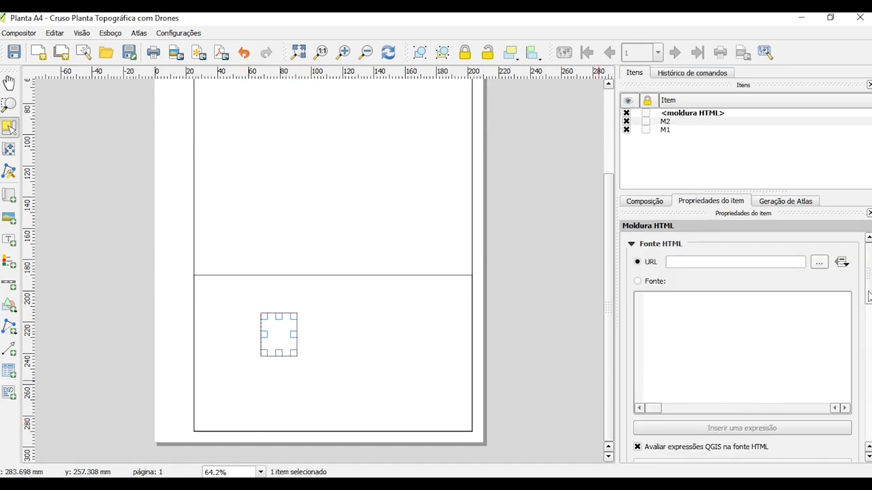
scroll(749, 341, down, 6)
scroll(742, 340, down, 4)
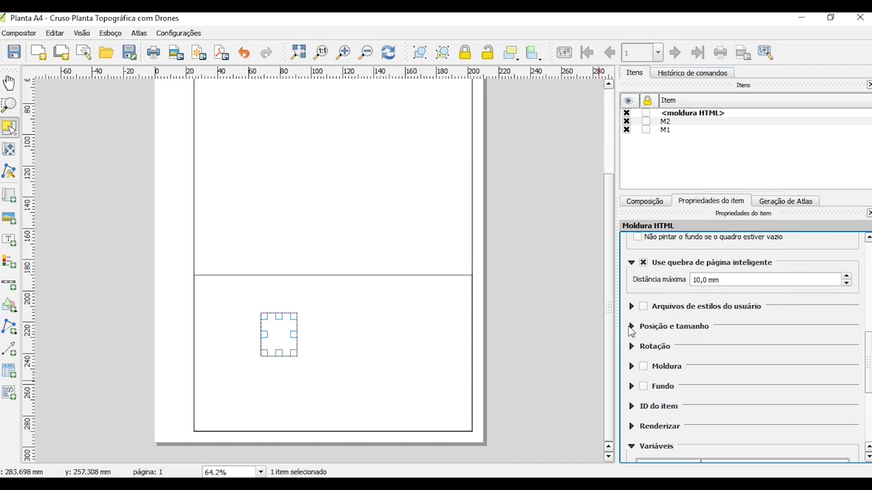
click(631, 327)
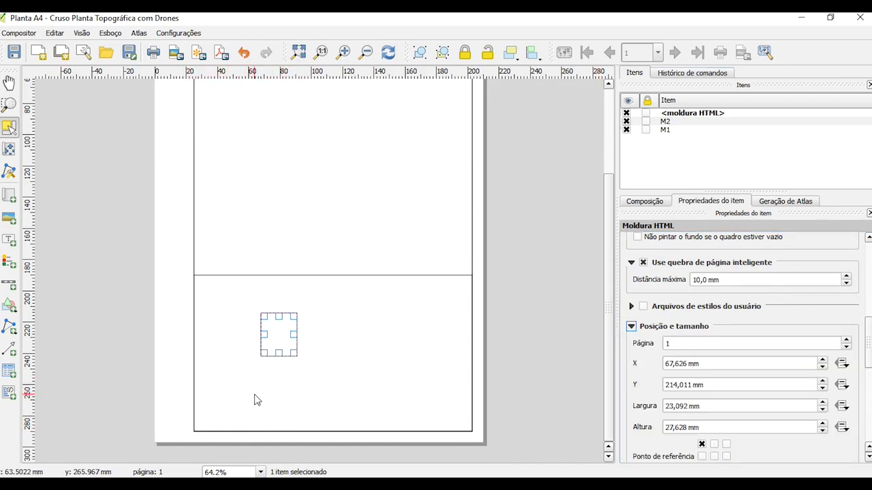
Position the new small frame at X 25 mm and Y 260 mm, against M2's left edge.
drag(686, 366, 652, 365)
text(25)
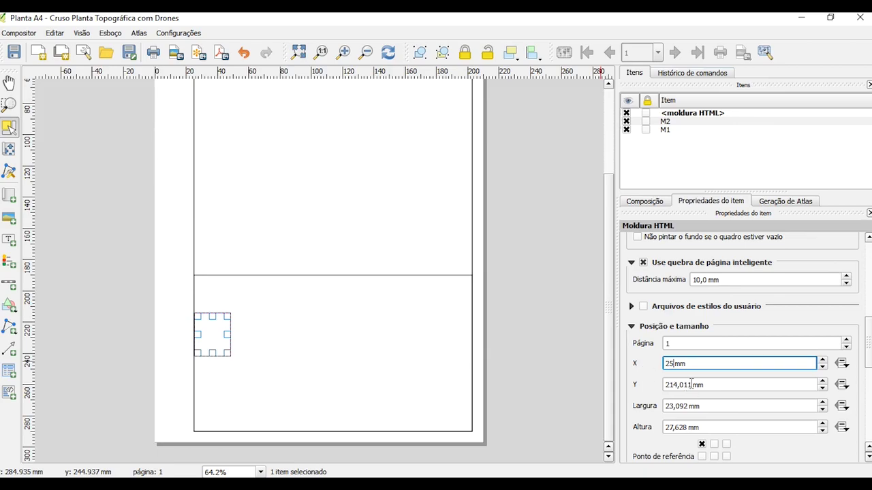
key(Tab)
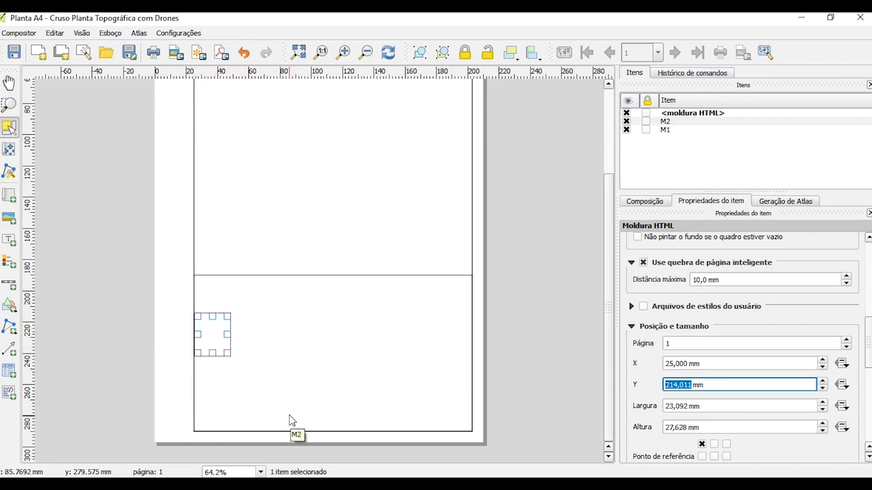
text(260)
key(Return)
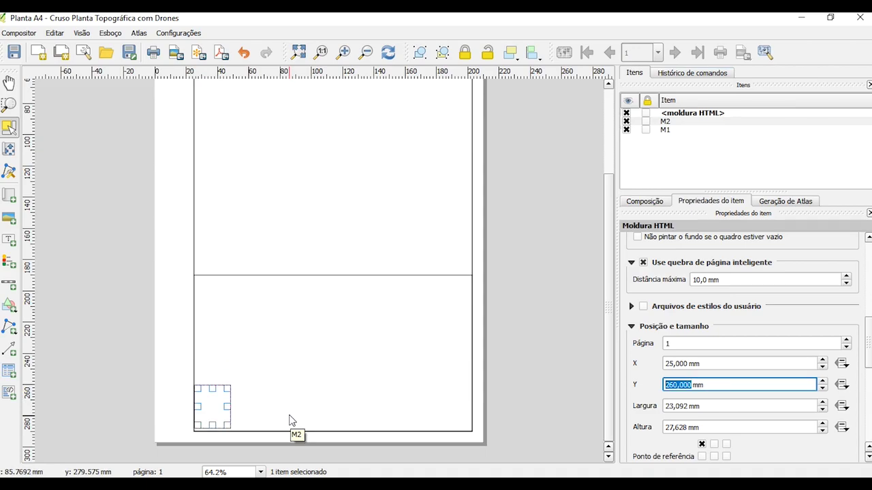
Set the small corner frame's height to 30 mm and its width to 38 mm.
click(688, 428)
text(30)
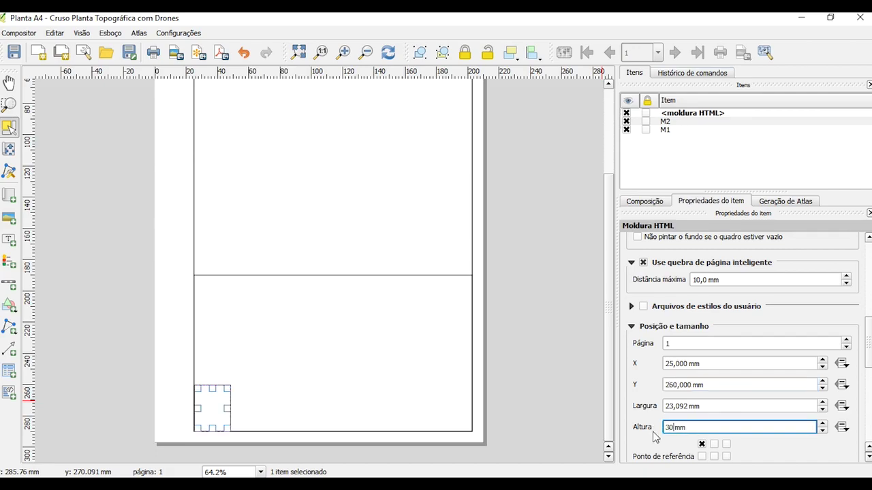
click(670, 408)
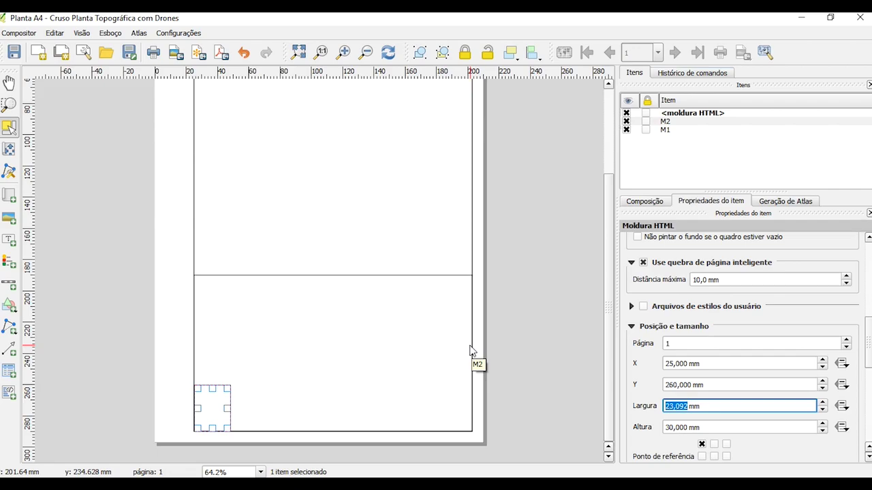
text(38)
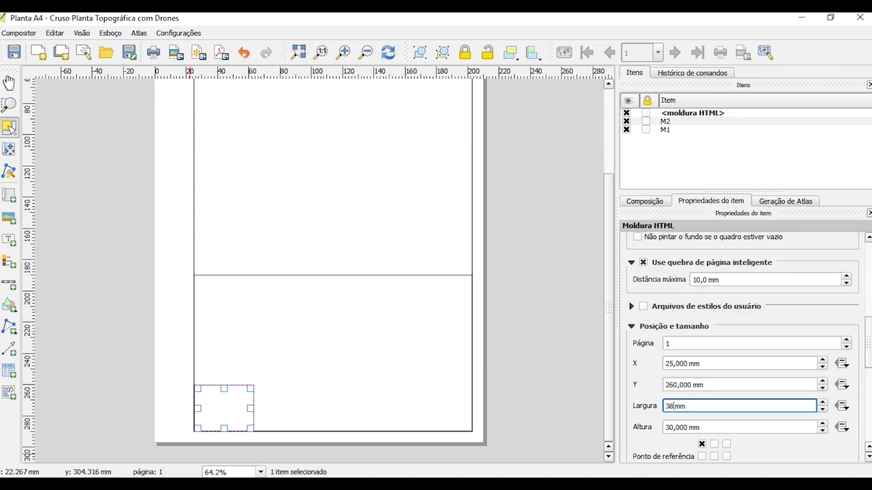
Calculate the width remaining beside the corner frame in the Windows Calculator by subtracting 38 from 178.
key(super)
text(CAL)
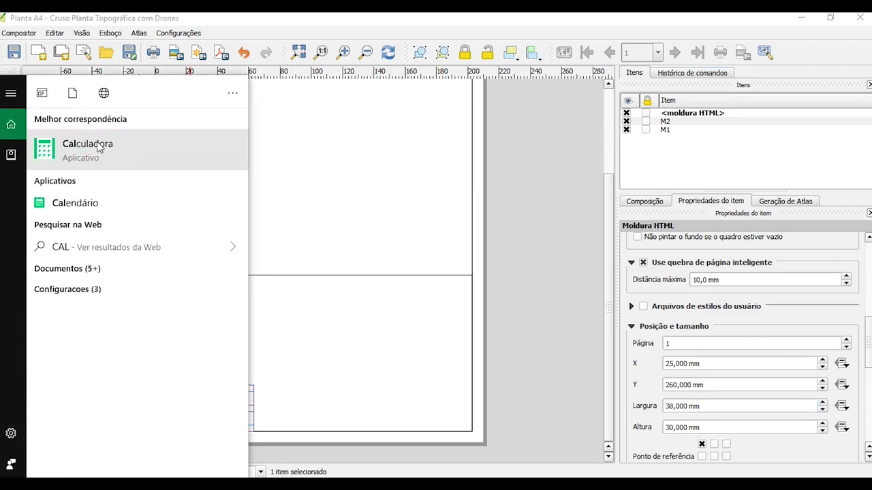
click(97, 146)
text(178-38=)
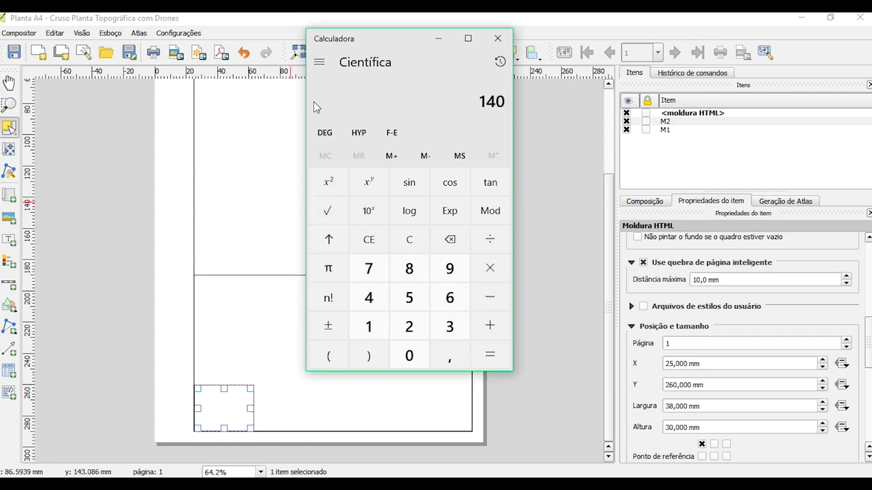
drag(351, 38, 392, 40)
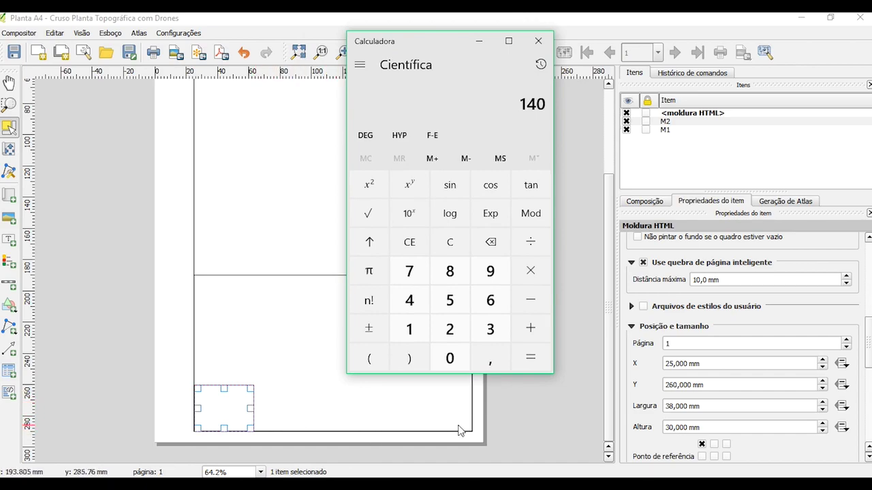
click(489, 45)
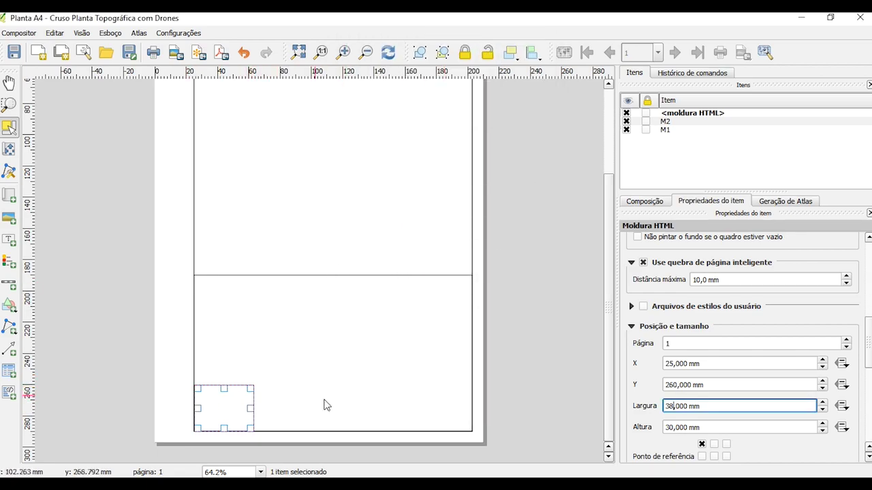
Turn on the outline of the small frame in M2's lower-left corner.
click(500, 363)
click(266, 397)
click(248, 397)
scroll(789, 374, down, 5)
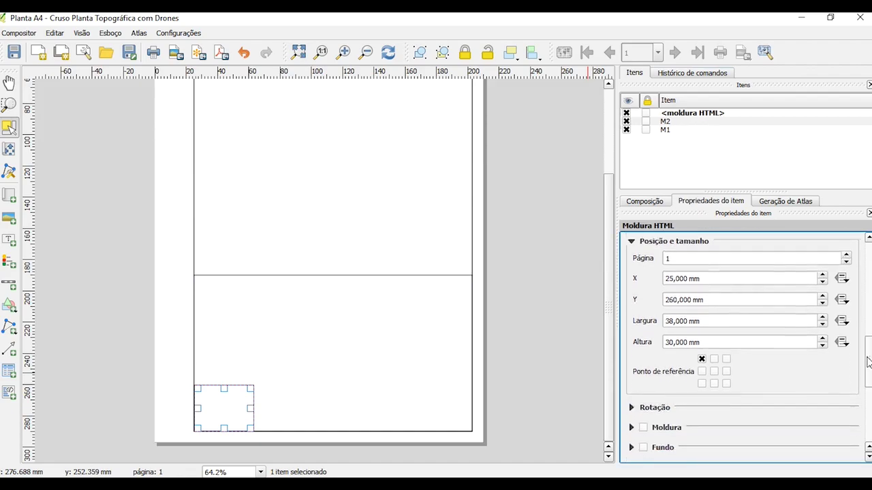
click(643, 336)
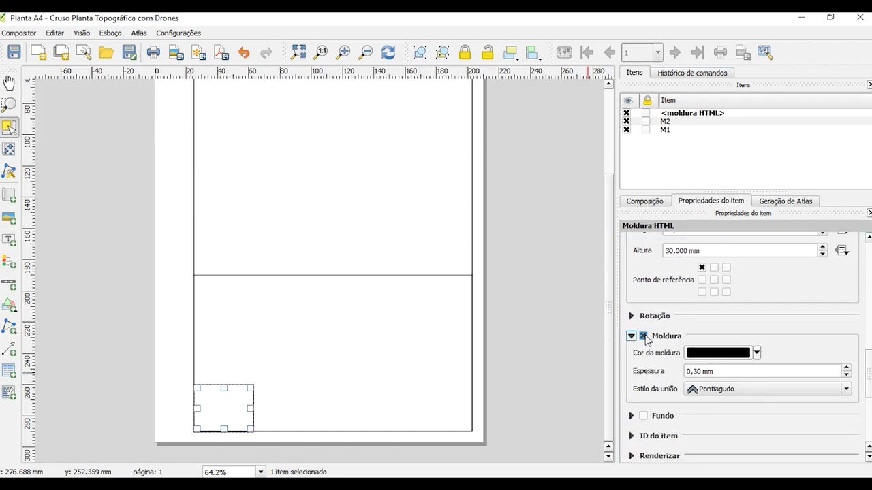
click(504, 379)
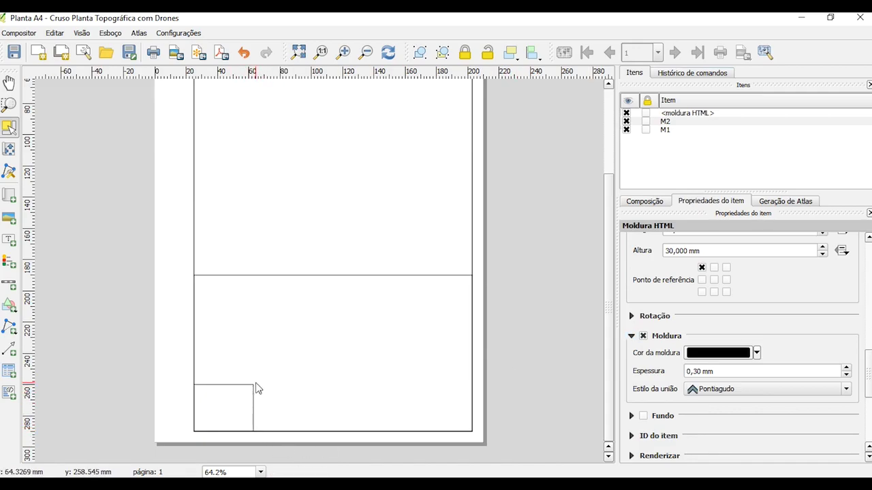
Draw another HTML frame about 28 mm wide and 15 mm high inside M2 and show its position and size settings.
click(9, 394)
drag(325, 326, 369, 350)
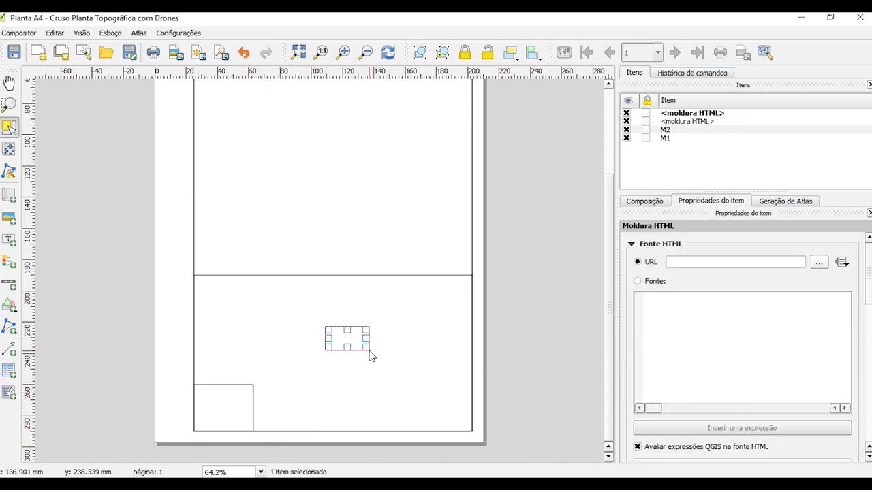
drag(869, 294, 865, 379)
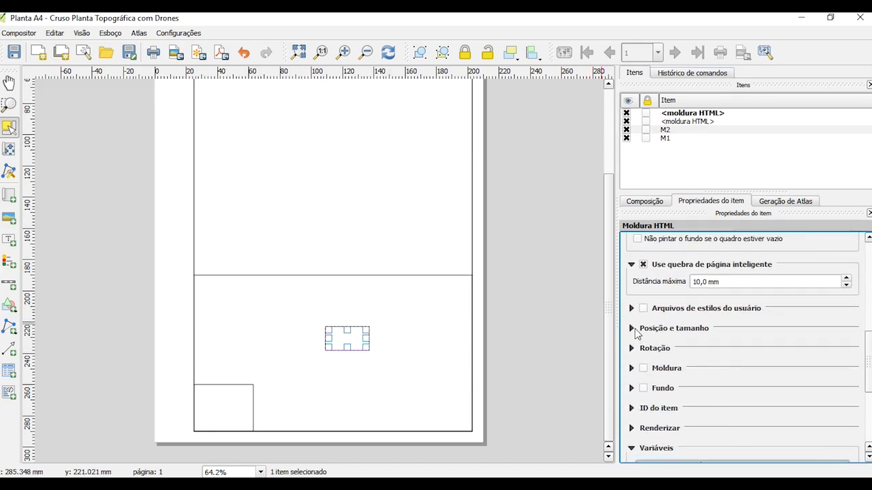
click(633, 329)
double_click(691, 367)
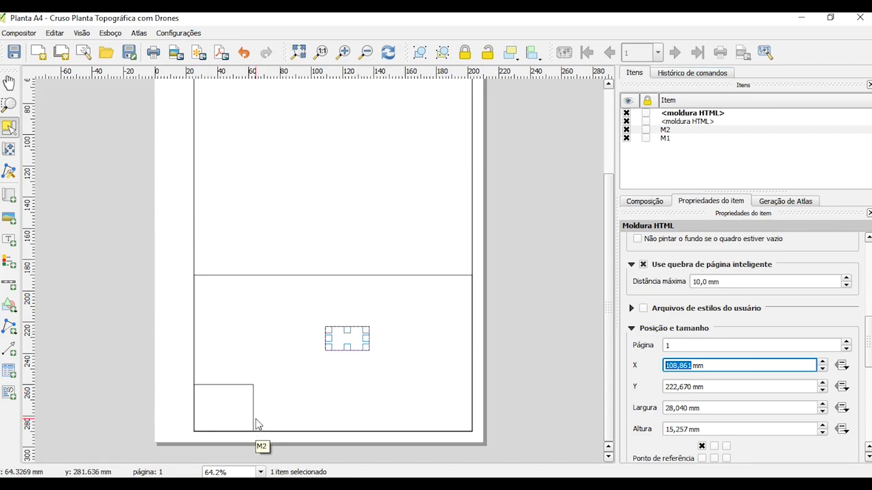
Calculate the X position of the corner frame's right edge in the Windows Calculator by adding 25 and 38.
key(super)
text(CAL)
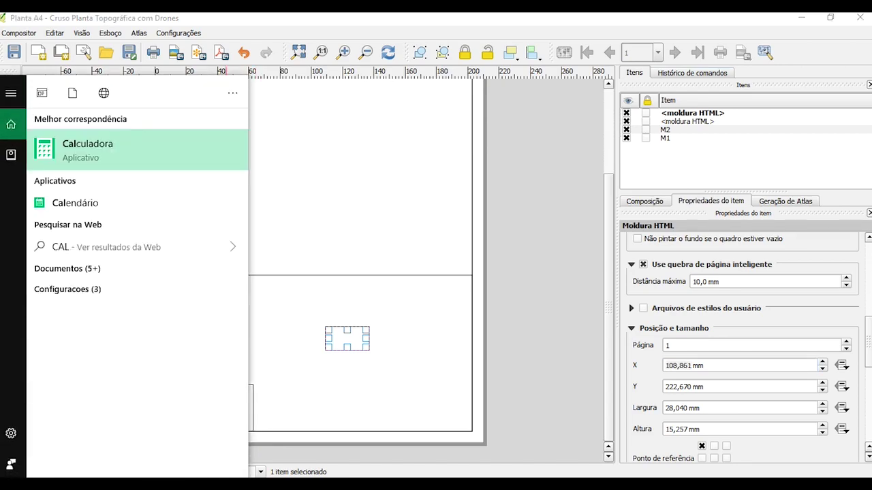
click(77, 152)
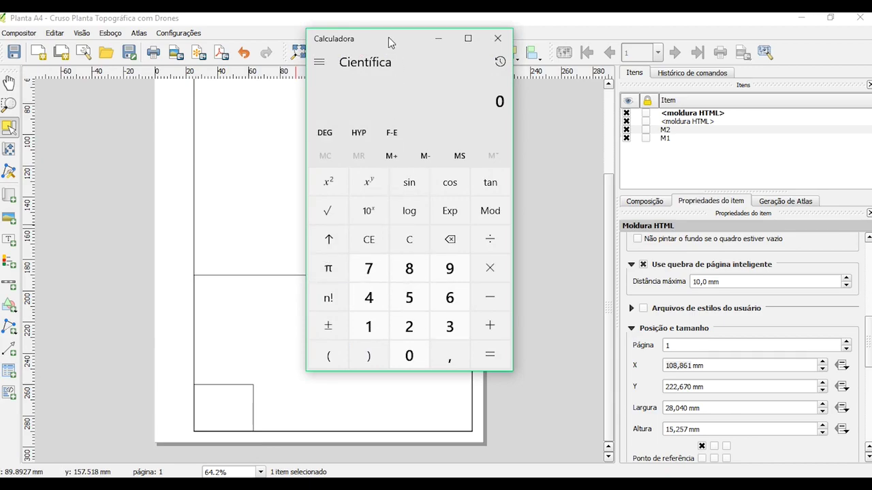
drag(388, 37, 456, 39)
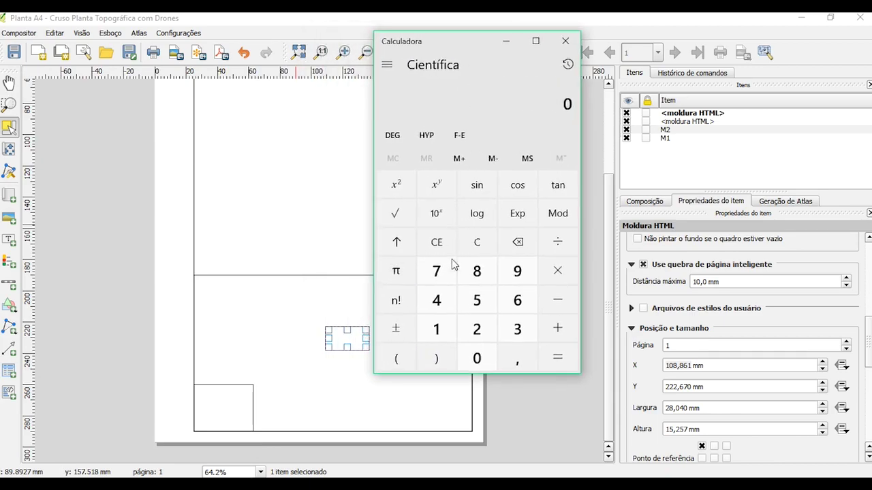
click(470, 316)
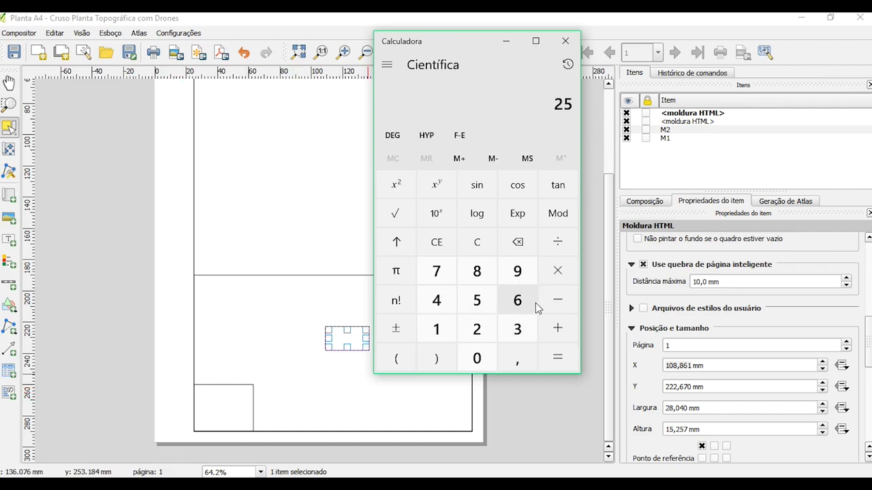
click(570, 329)
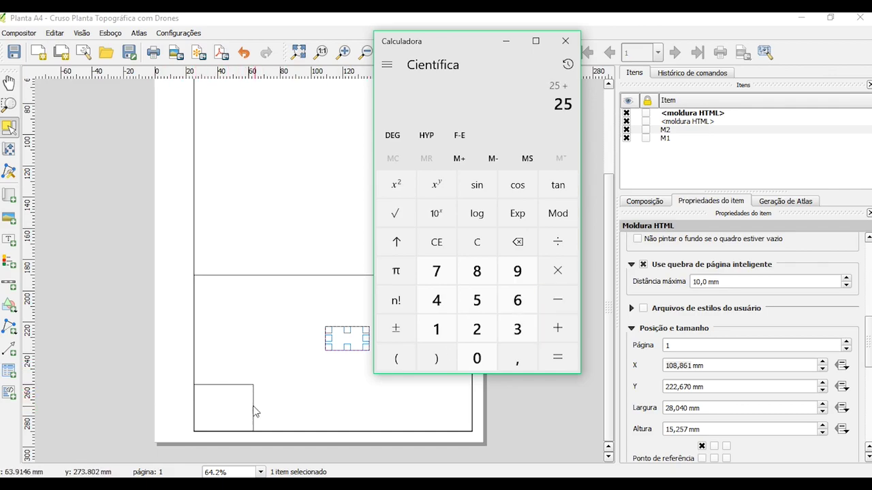
text(38)
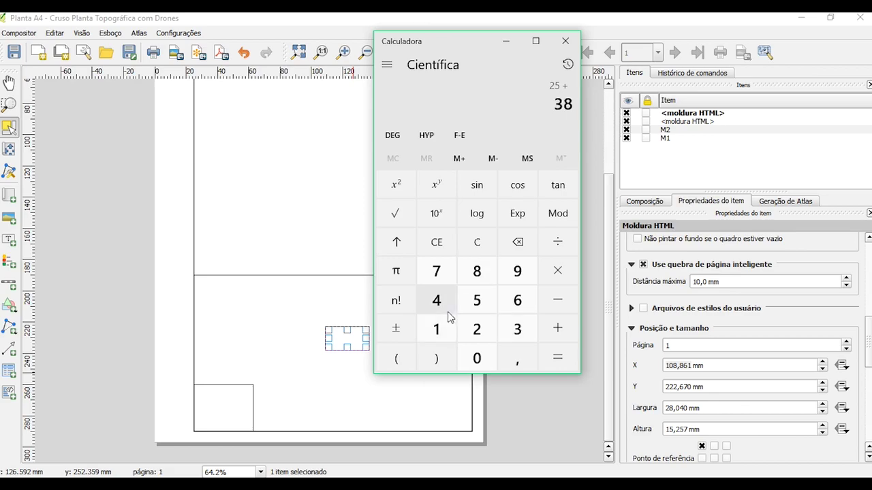
key(Return)
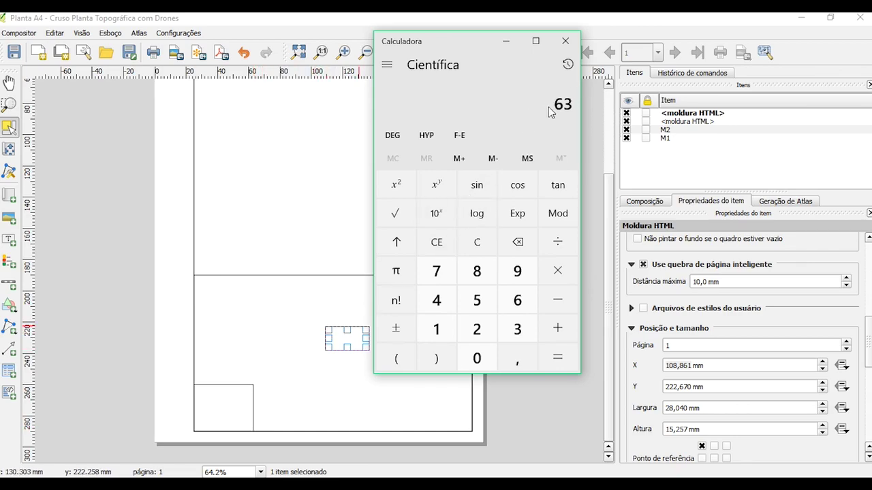
click(506, 41)
Position the new frame at X 63 mm and Y 280 mm, against the corner frame's right edge.
text(63)
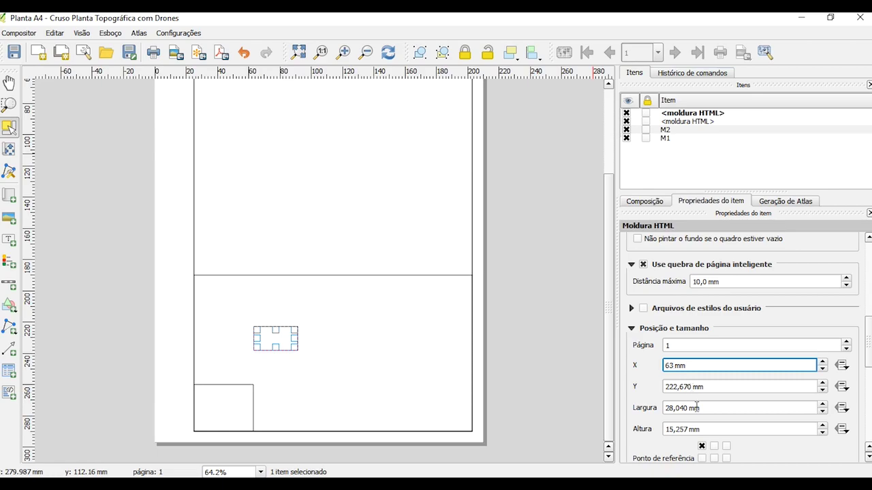
key(Tab)
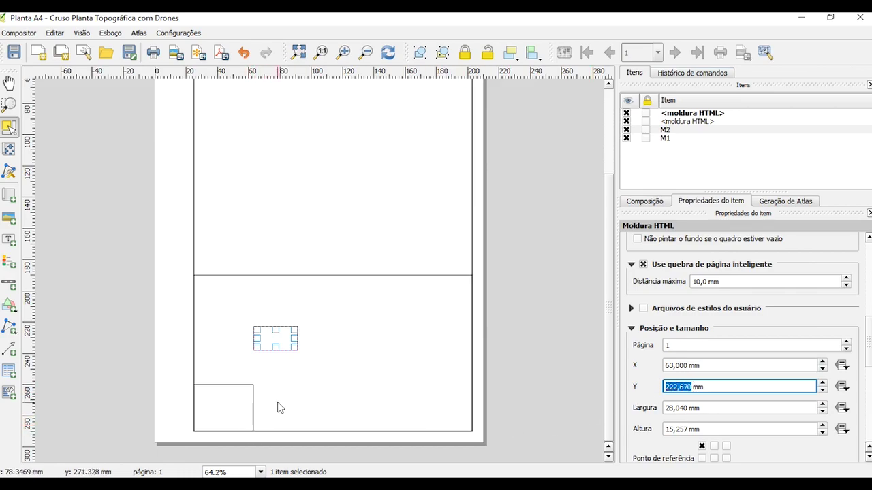
text(280)
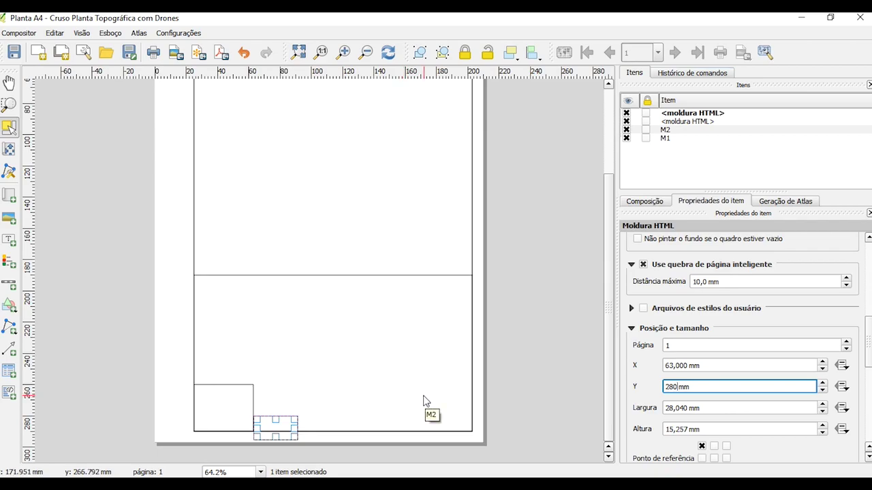
key(BackSpace)
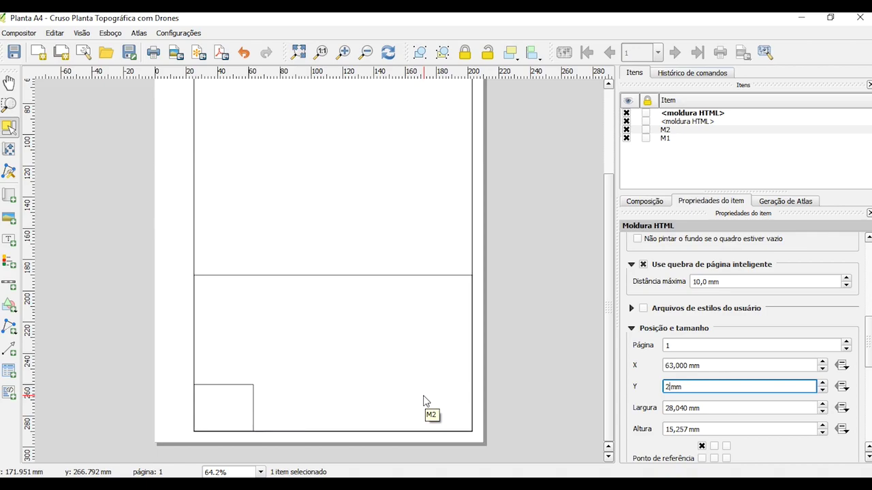
text(70)
key(BackSpace)
text(60)
key(BackSpace)
key(BackSpace)
text(80)
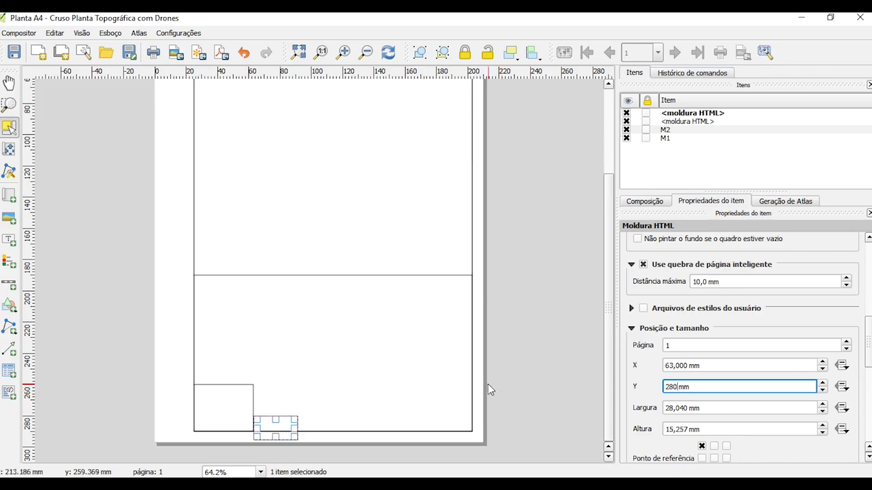
Set the width of the frame beside the corner frame to 40 mm and its height to 10 mm.
click(683, 409)
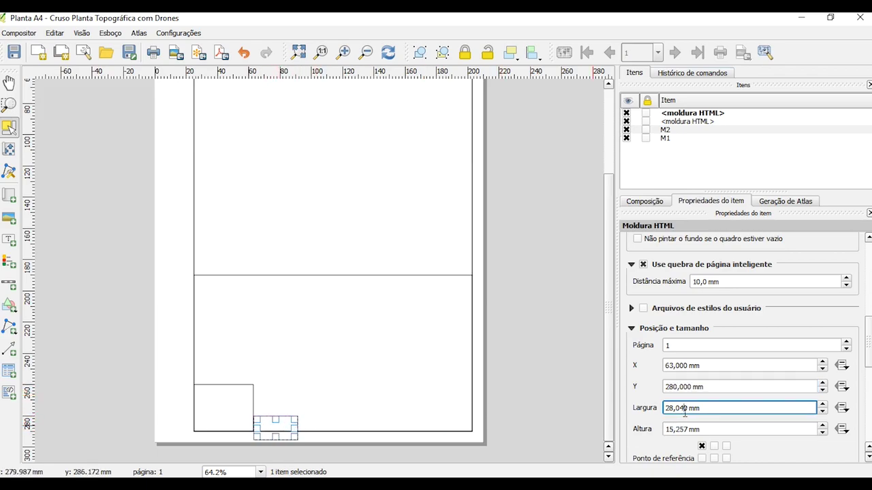
drag(687, 408, 662, 411)
text(40)
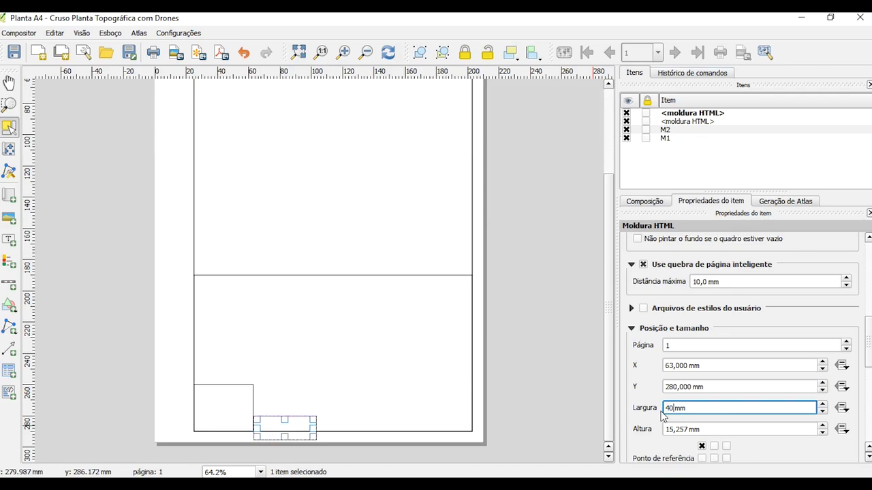
click(694, 430)
drag(693, 429, 656, 431)
text(10)
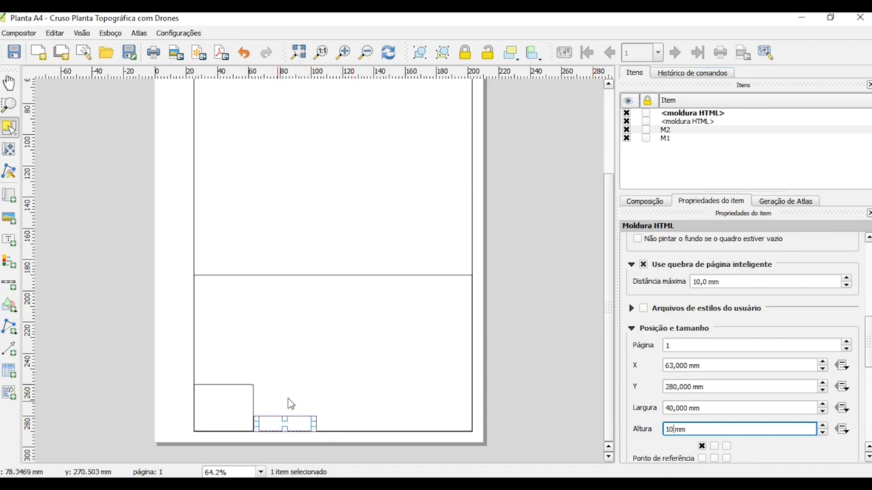
click(547, 415)
click(265, 423)
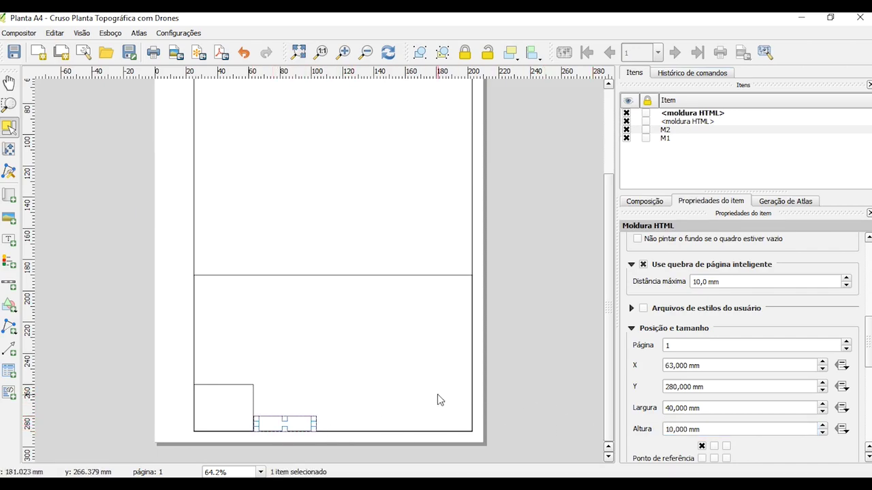
Turn on the outline of the 40 by 10 mm frame beside the corner frame.
scroll(862, 364, down, 2)
scroll(729, 439, down, 3)
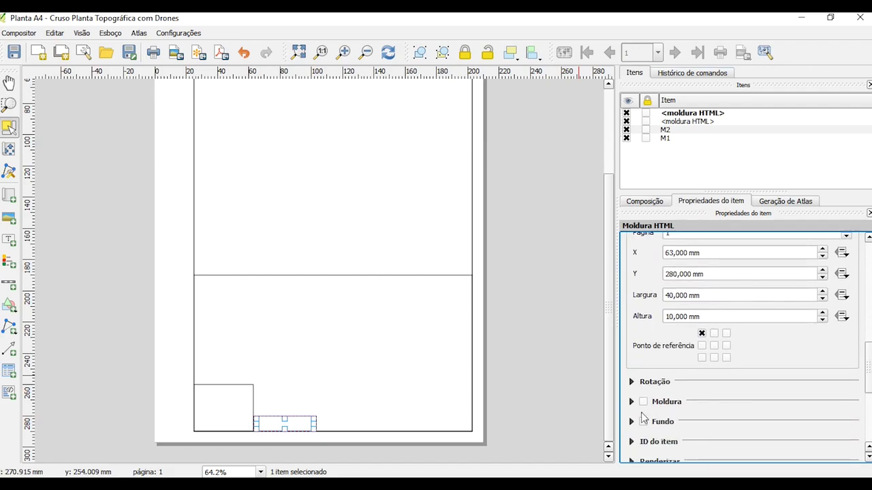
click(643, 402)
click(482, 418)
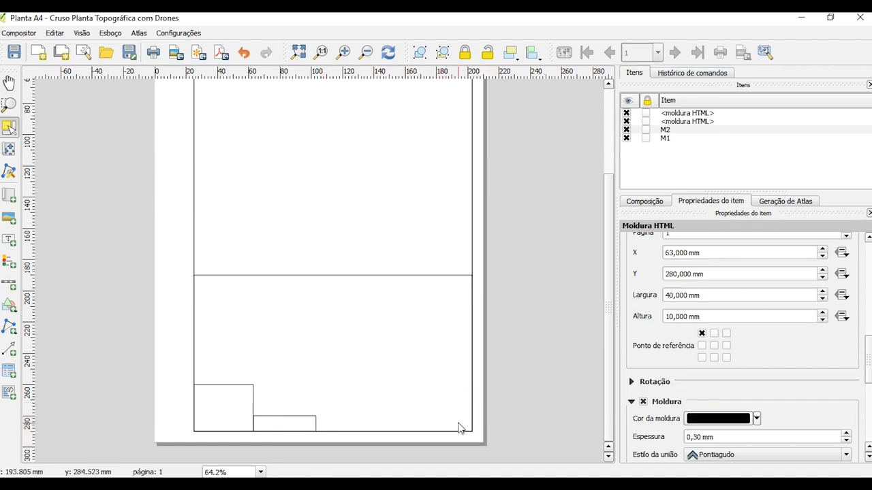
Draw a third HTML subframe about 58 mm wide and 31 mm high inside M2 and show its position and size settings.
click(9, 393)
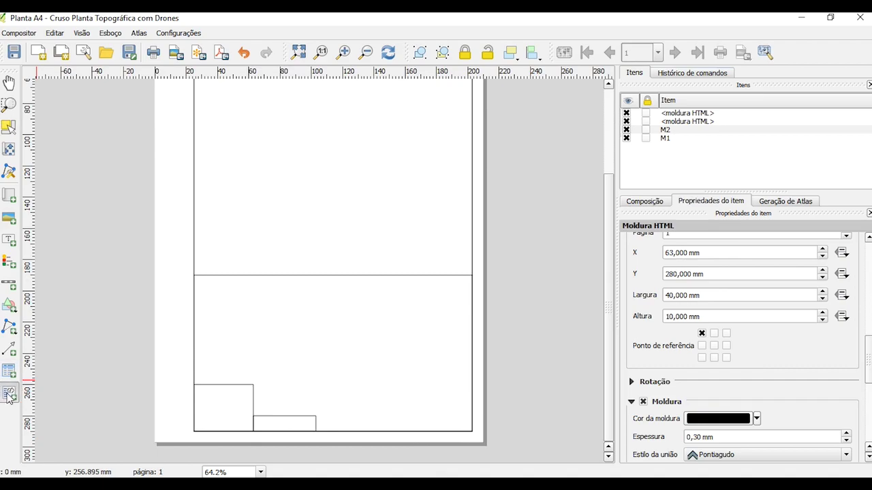
drag(297, 310, 387, 357)
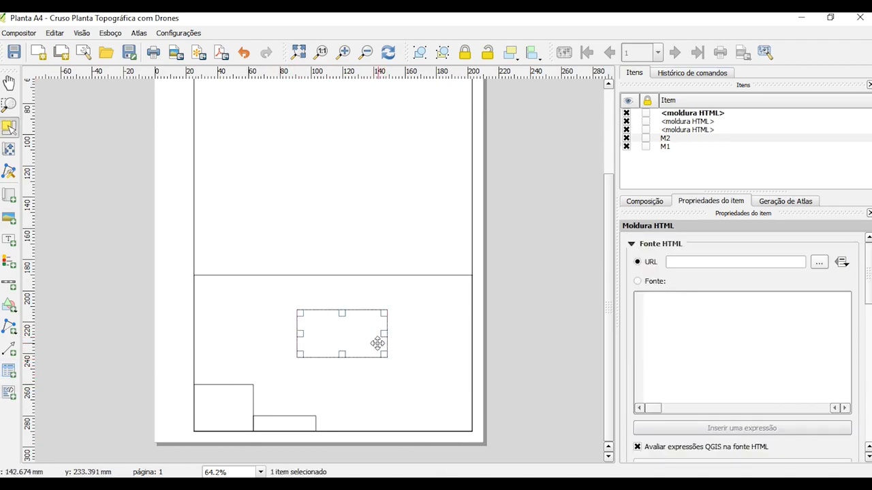
scroll(735, 449, down, 8)
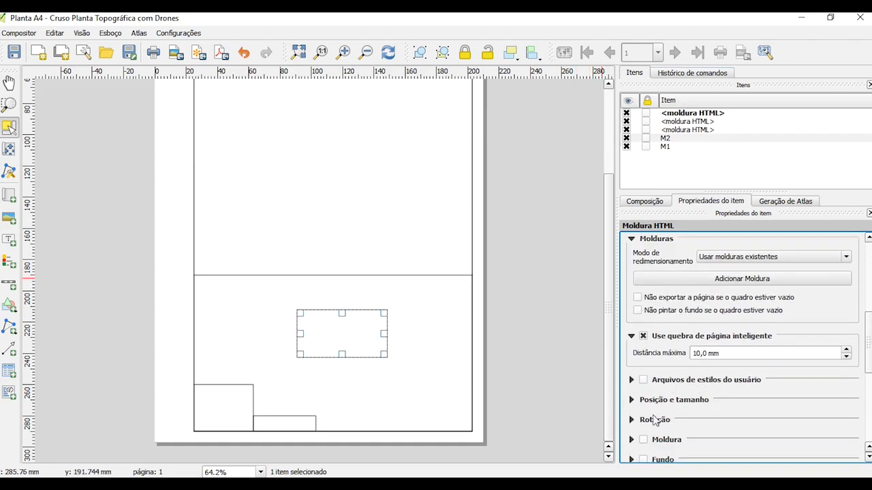
click(631, 401)
scroll(868, 354, down, 3)
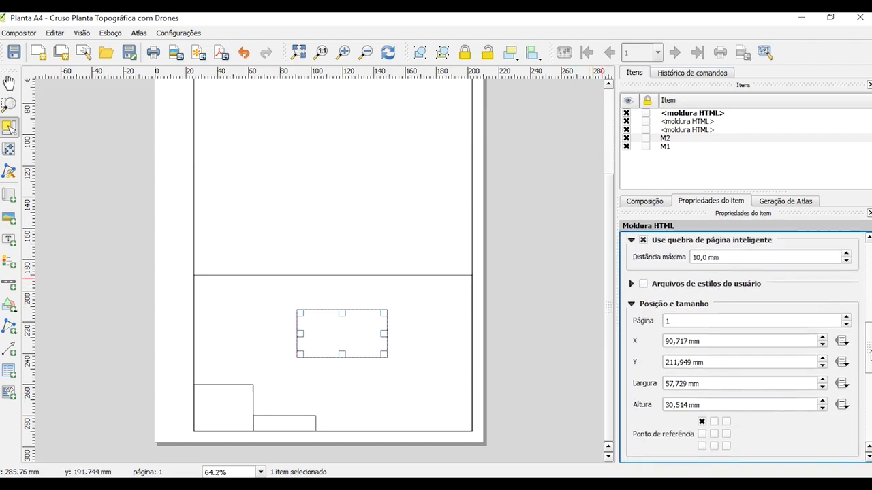
drag(689, 318, 665, 318)
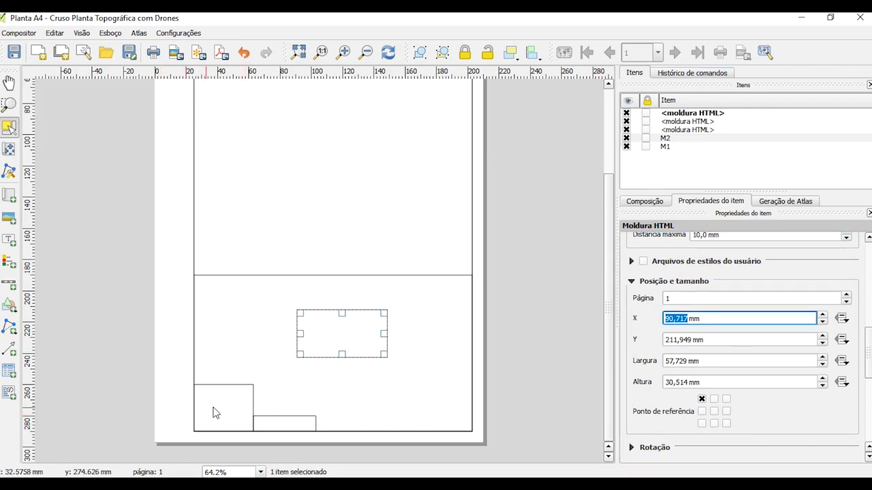
Resize the third subframe to a width of 40 mm and a height of 10 mm.
click(682, 362)
click(680, 382)
click(690, 362)
drag(690, 361, 660, 366)
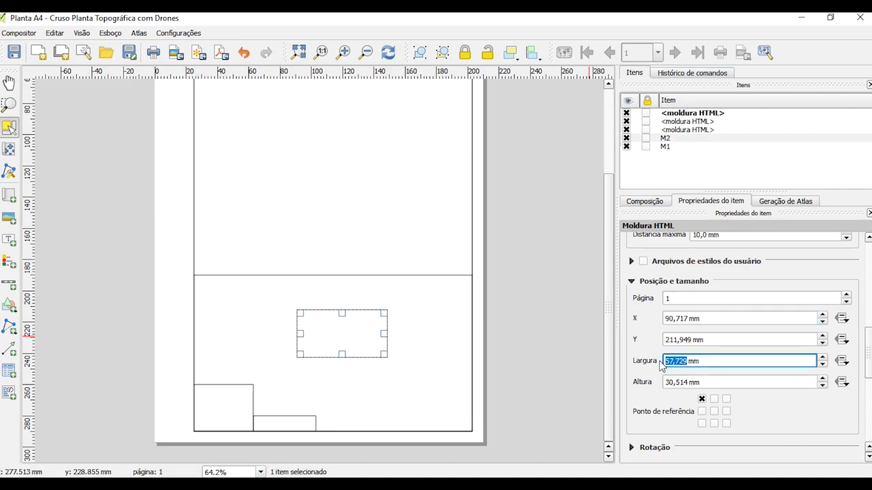
text(40)
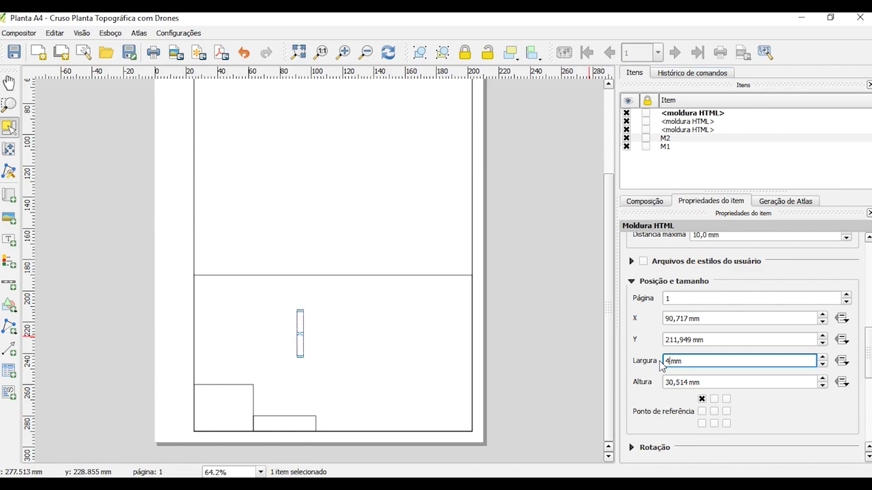
double_click(684, 383)
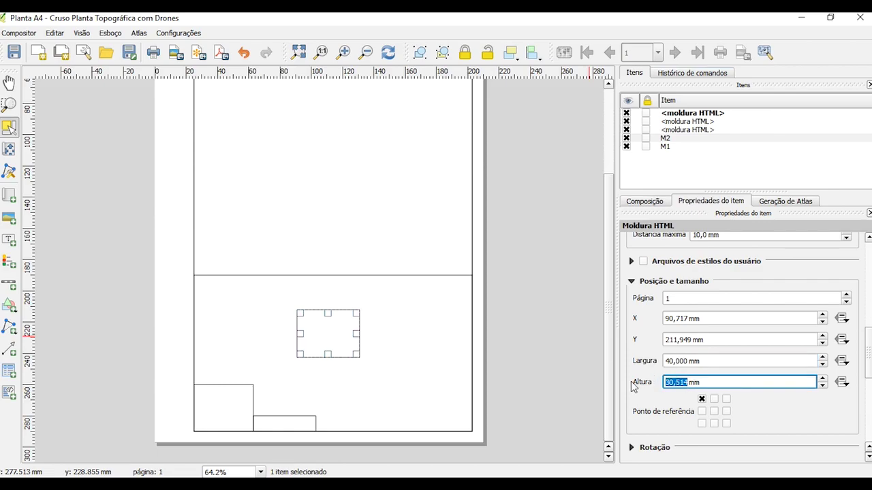
text(10)
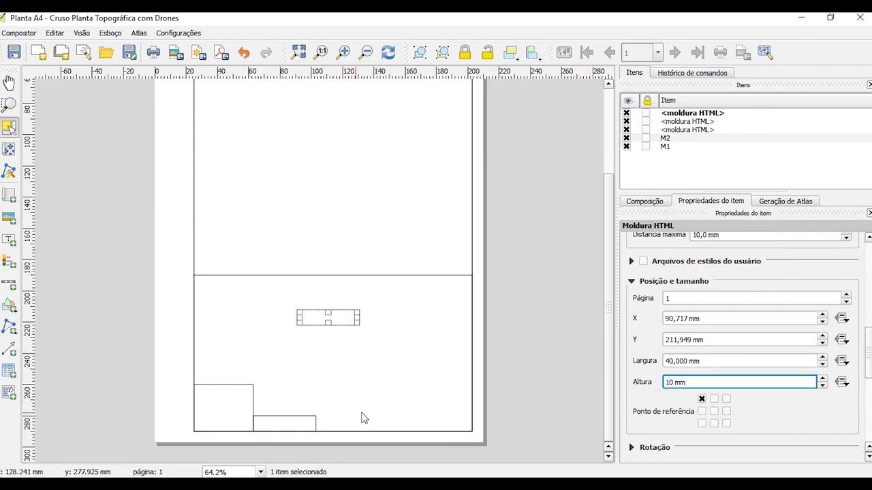
Move the third subframe to X 103 mm and Y 280 mm, directly right of the outlined 40 mm frame.
drag(870, 342, 870, 340)
drag(690, 325, 664, 325)
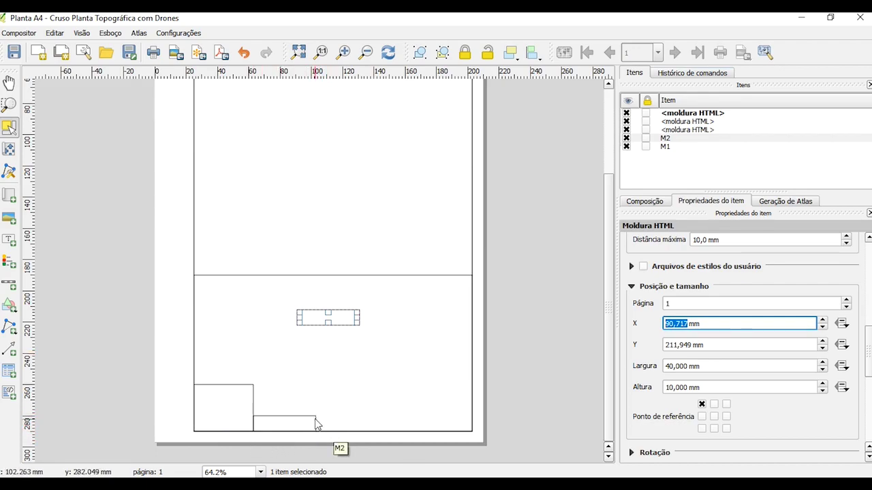
text(103)
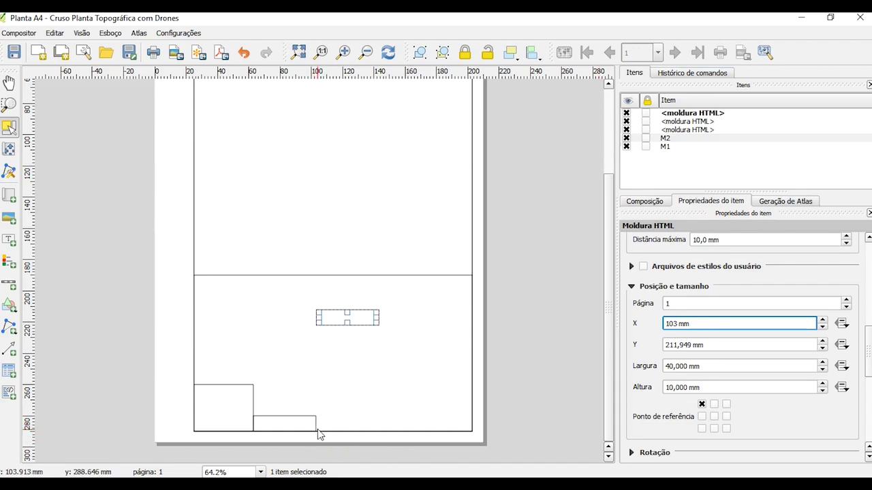
key(Tab)
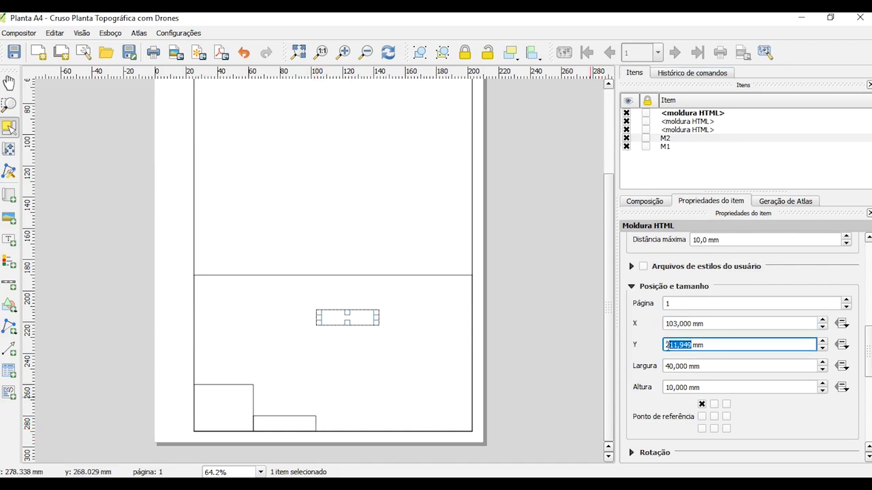
text(280)
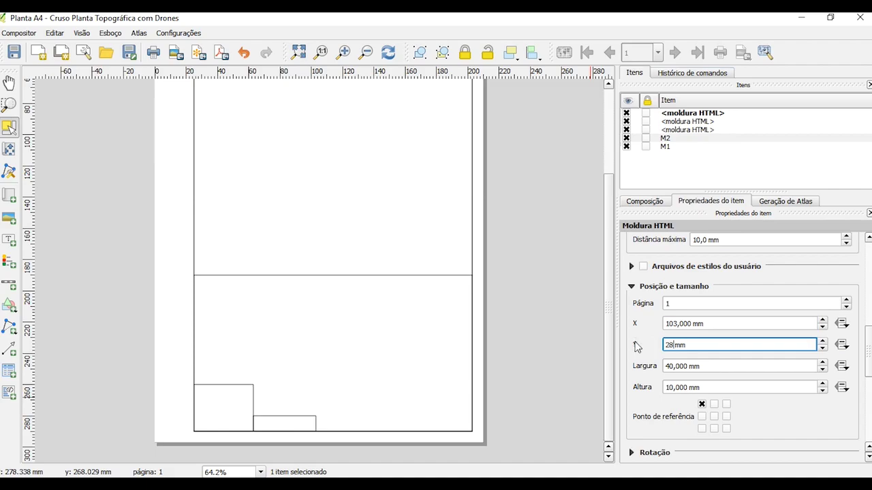
click(544, 363)
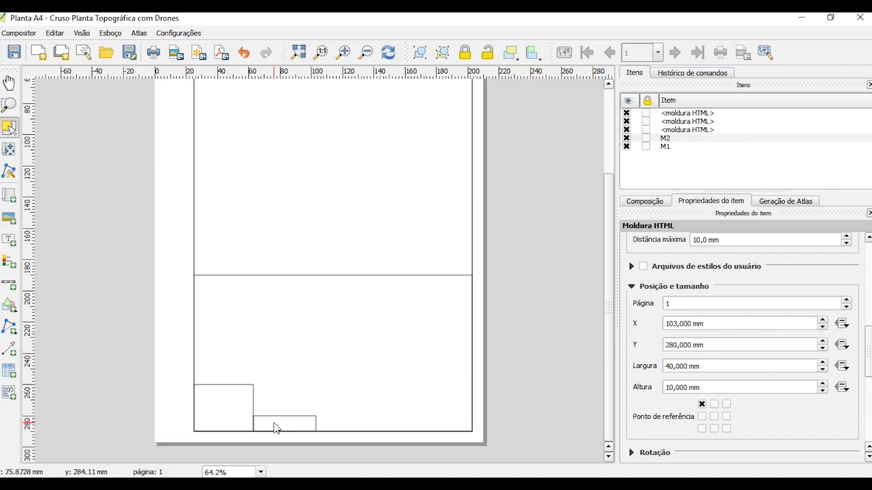
Turn on the outline of the third subframe, the second 40 by 10 mm frame in the title-block row.
click(335, 413)
click(334, 421)
scroll(753, 366, down, 3)
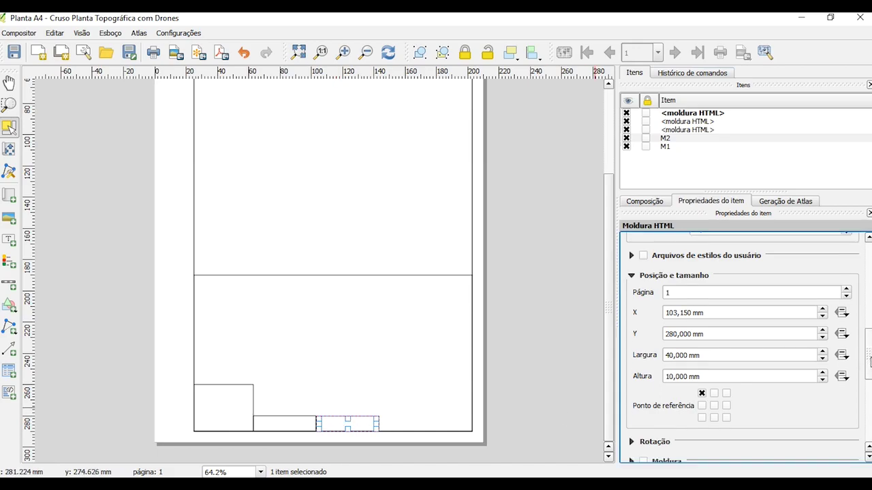
click(643, 424)
click(560, 373)
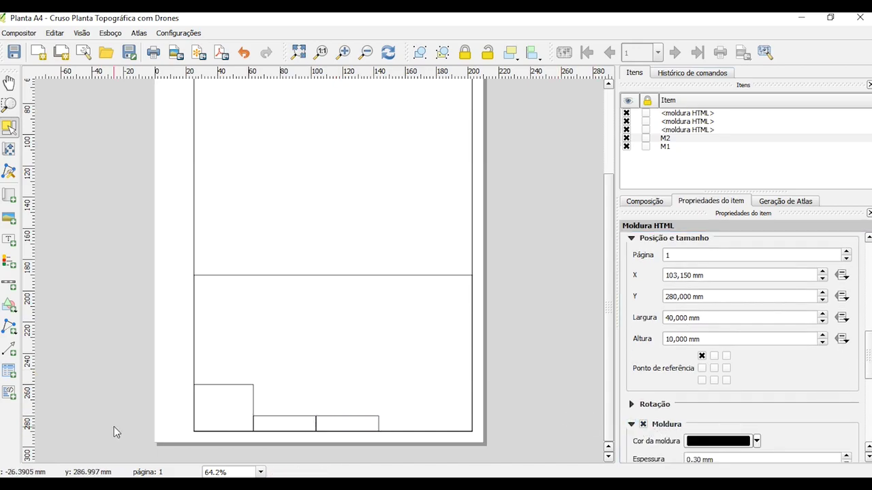
Draw a fourth HTML subframe about 45 mm wide and 12 mm high inside M2 and show its position and size settings.
mouse_move(310, 346)
mouse_down()
mouse_move(394, 370)
mouse_move(381, 364)
mouse_up()
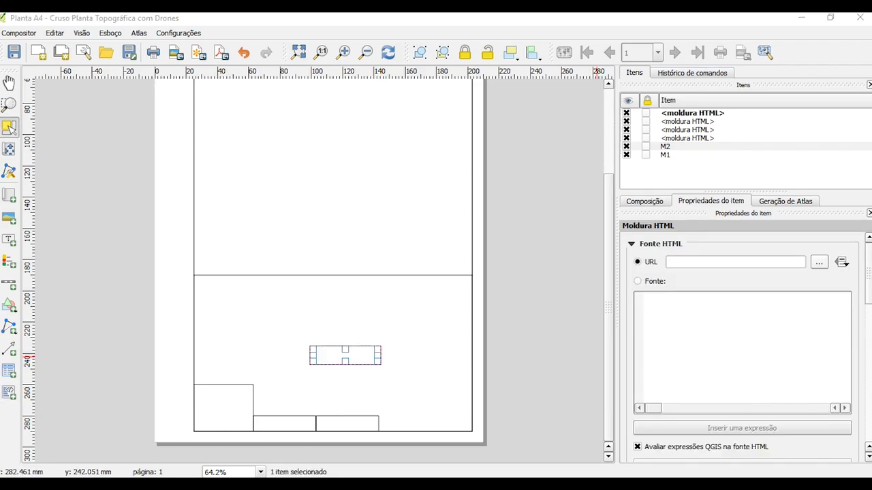
scroll(854, 374, down, 10)
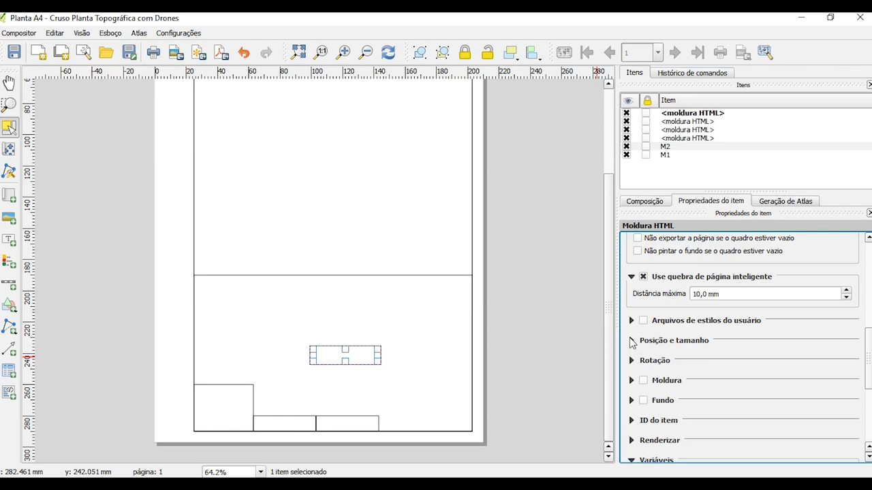
click(632, 340)
scroll(838, 381, down, 2)
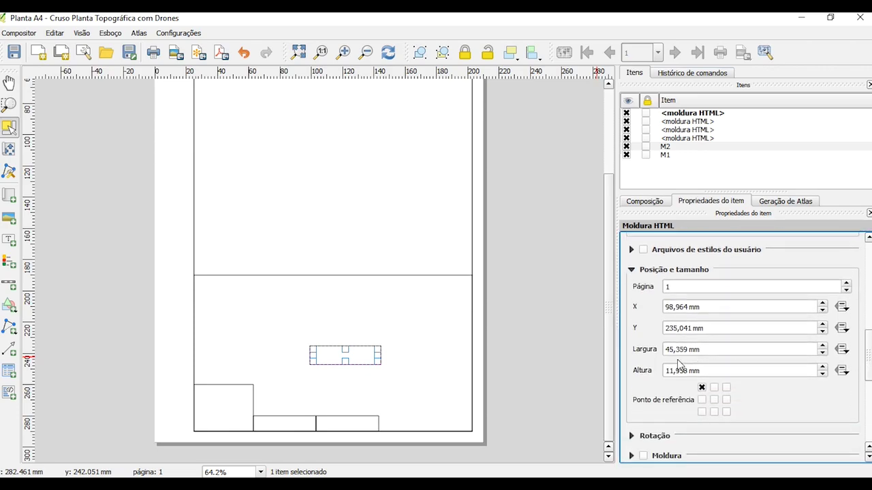
Resize the fourth subframe to a width of 40 mm and a height of 10 mm.
drag(690, 349, 660, 348)
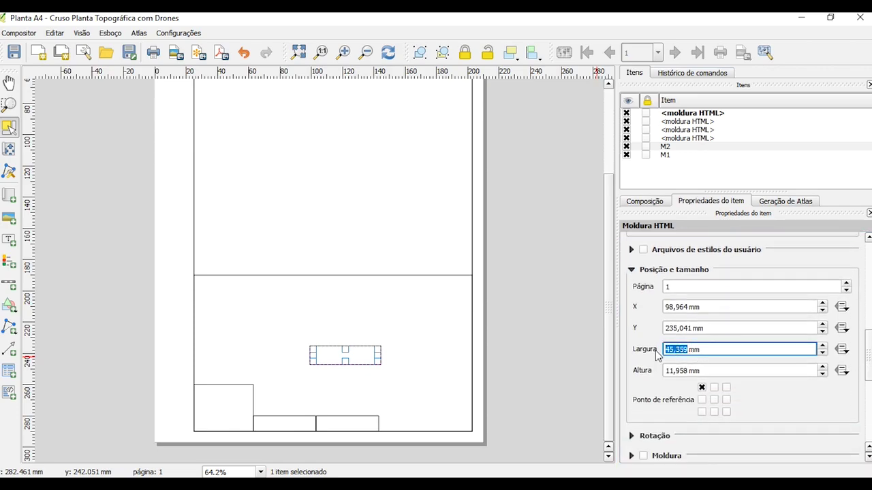
text(40)
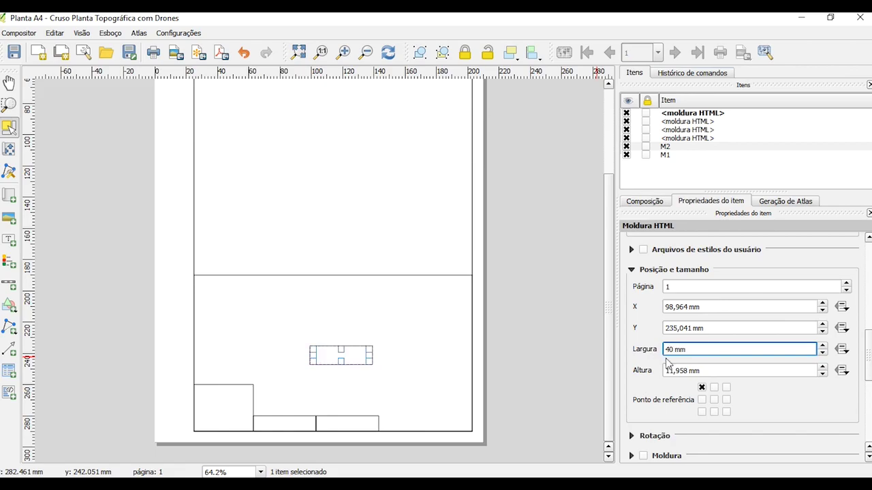
drag(685, 368, 656, 375)
text(10)
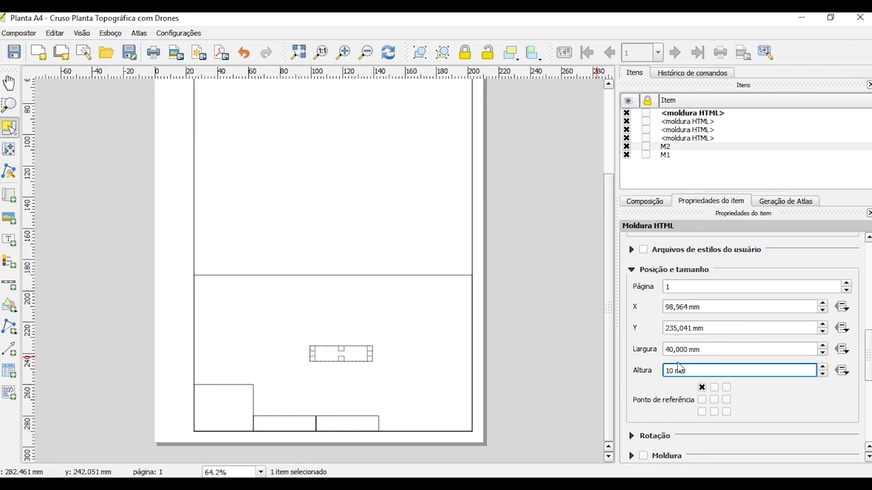
Move the fourth subframe to X 143 mm and Y 280 mm, directly right of the third subframe.
drag(687, 307, 665, 308)
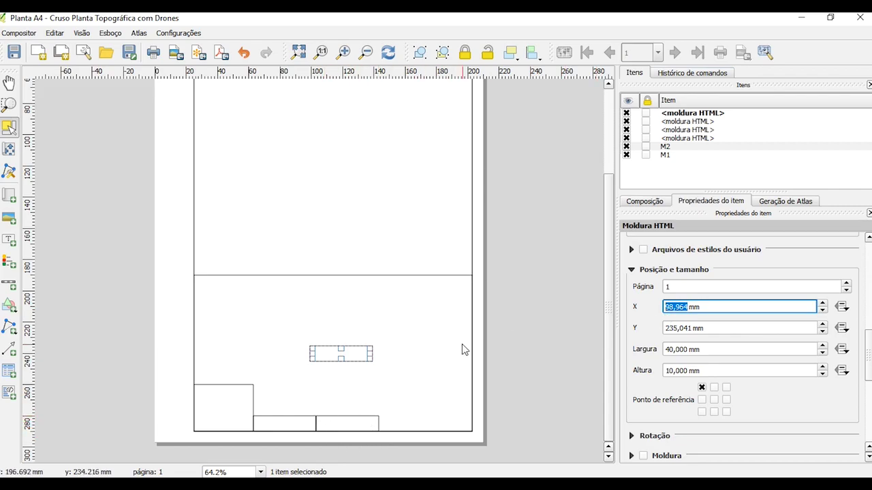
text(4)
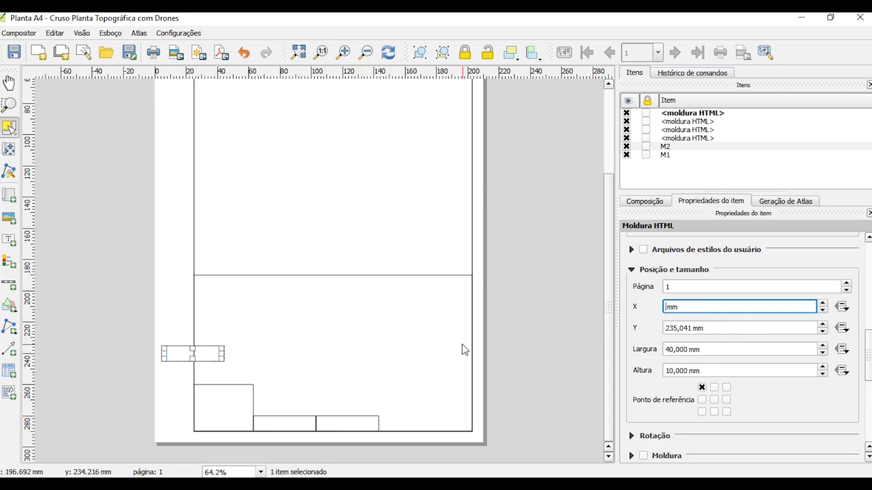
text(14 )
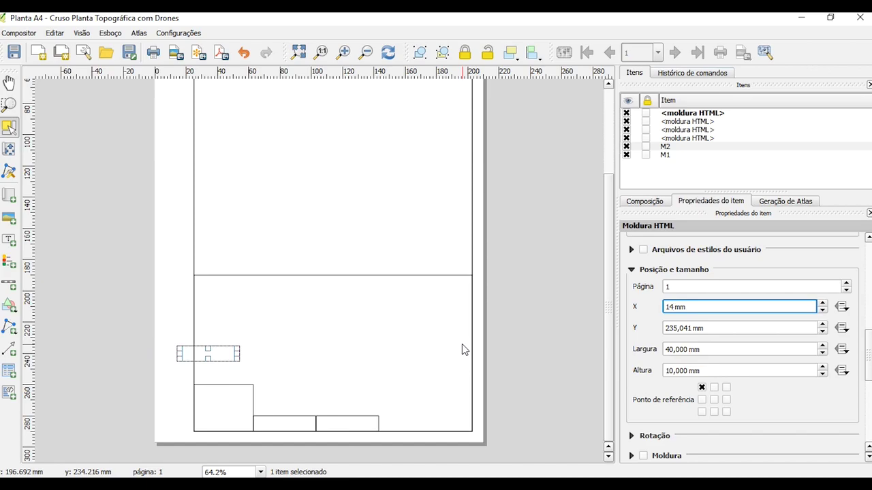
text(3)
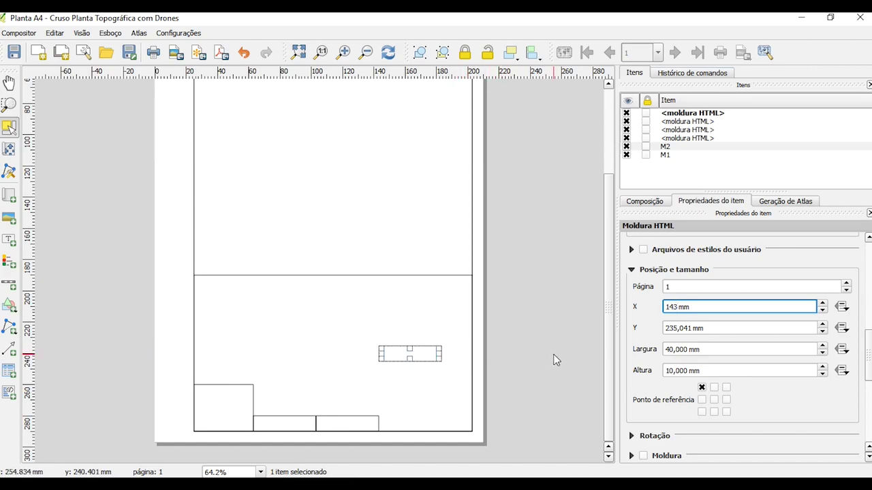
key(Tab)
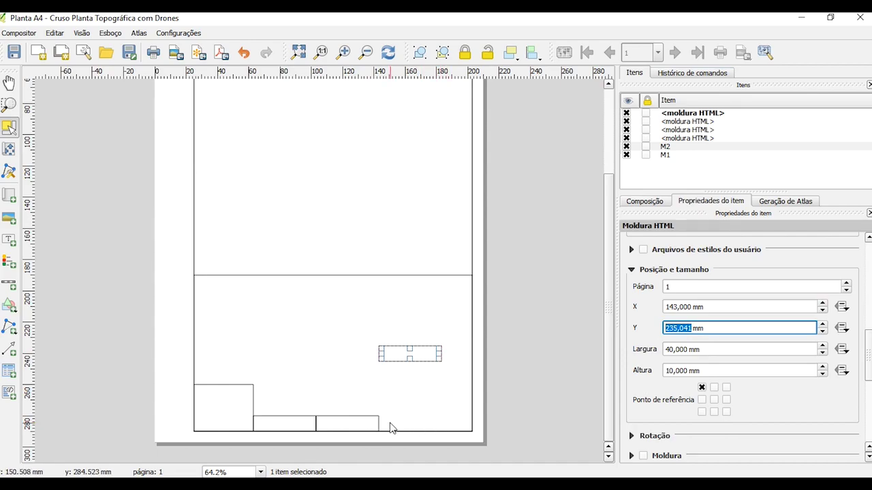
text(280)
click(474, 434)
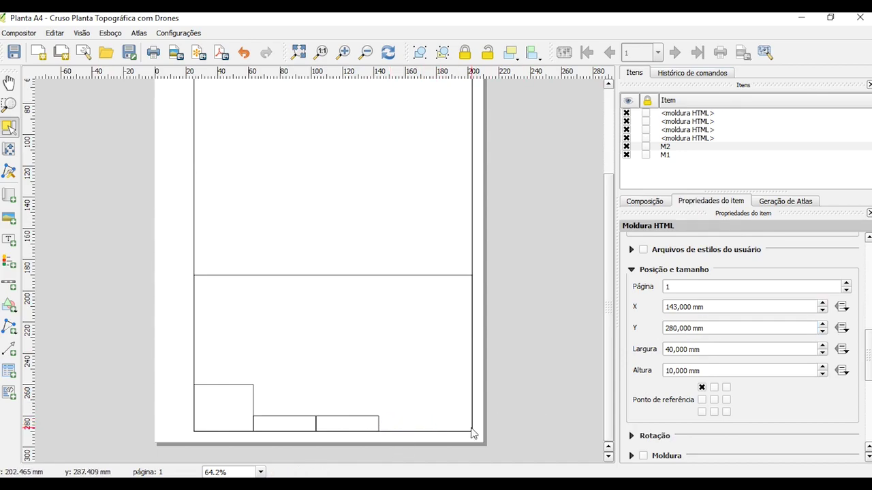
Turn on the outline of the fourth subframe at the end of the title-block row.
click(404, 423)
click(641, 457)
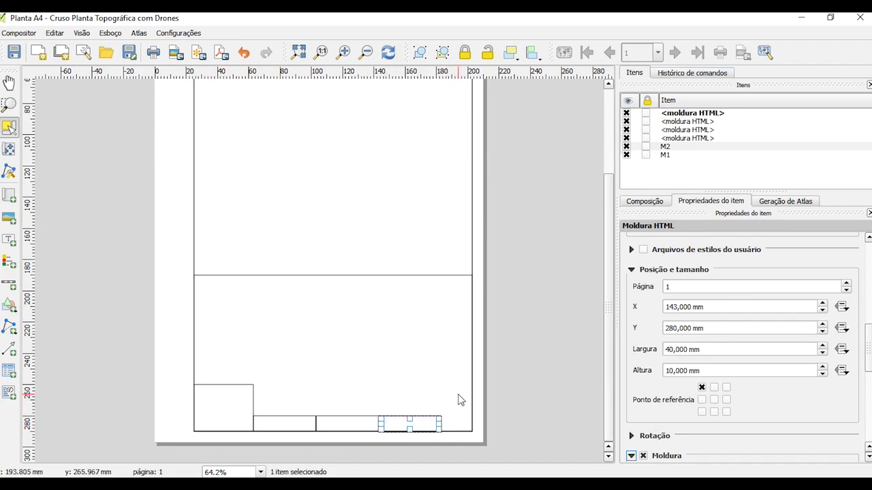
click(507, 414)
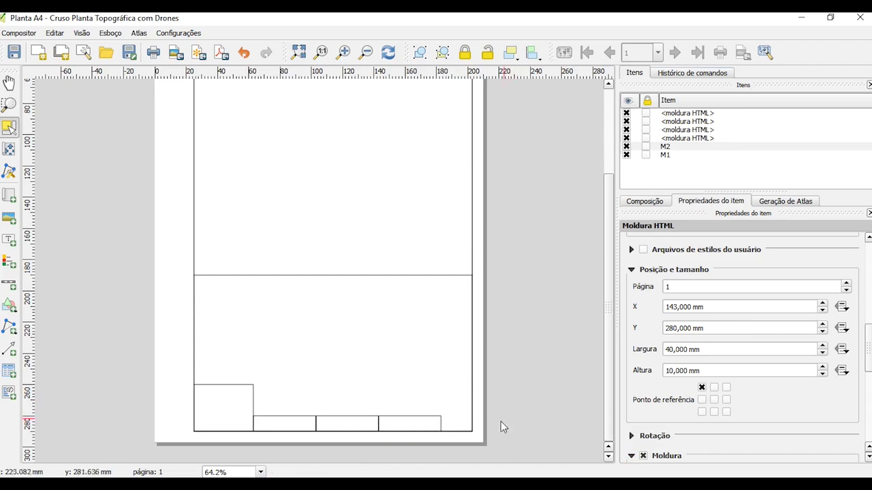
Draw a fifth HTML subframe about 21 mm wide and 19 mm high in the middle of M2.
click(9, 393)
drag(314, 326, 347, 354)
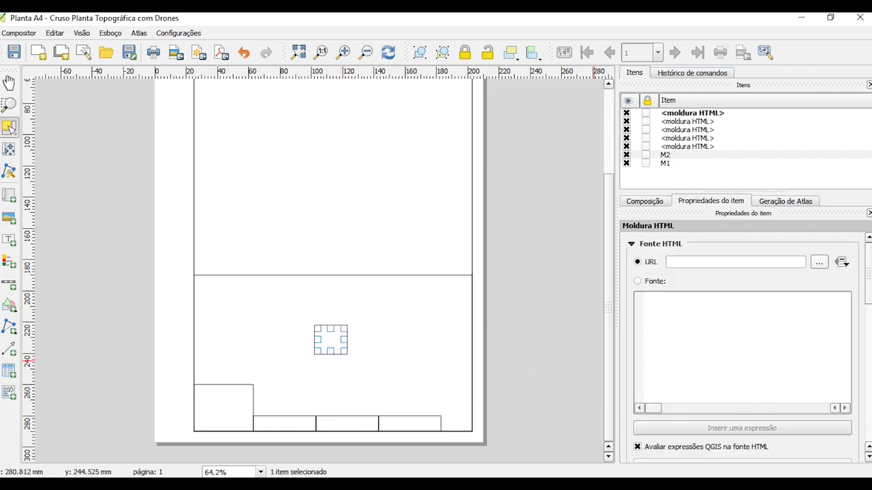
key(alt+Tab)
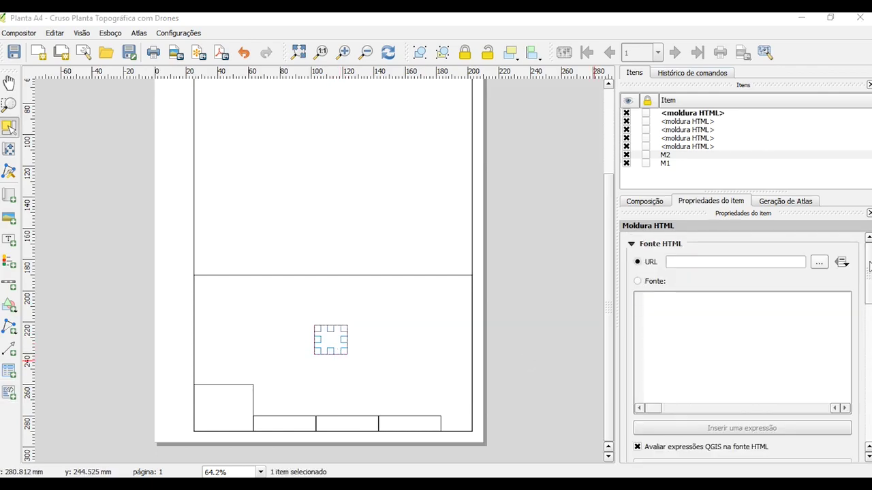
scroll(869, 267, down, 4)
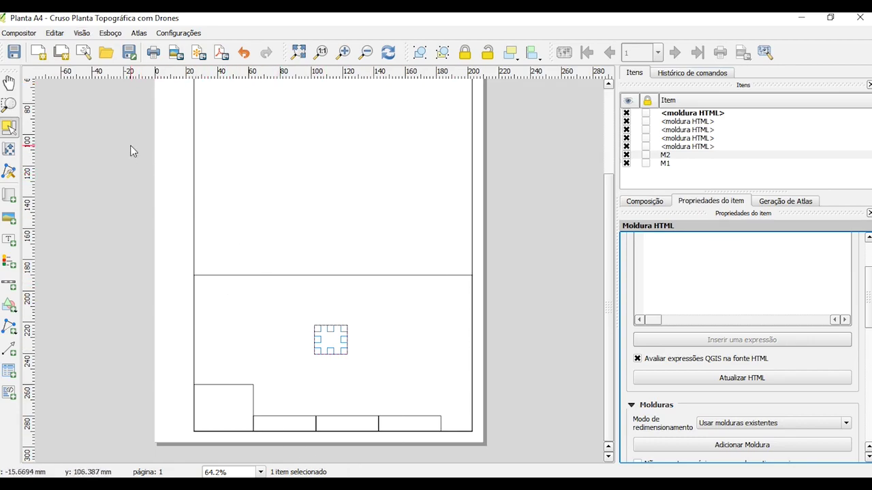
click(56, 34)
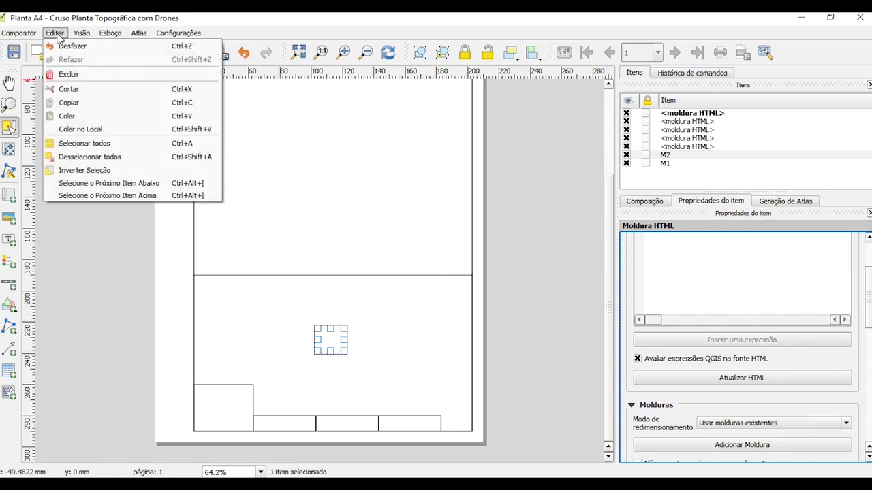
mouse_move(80, 37)
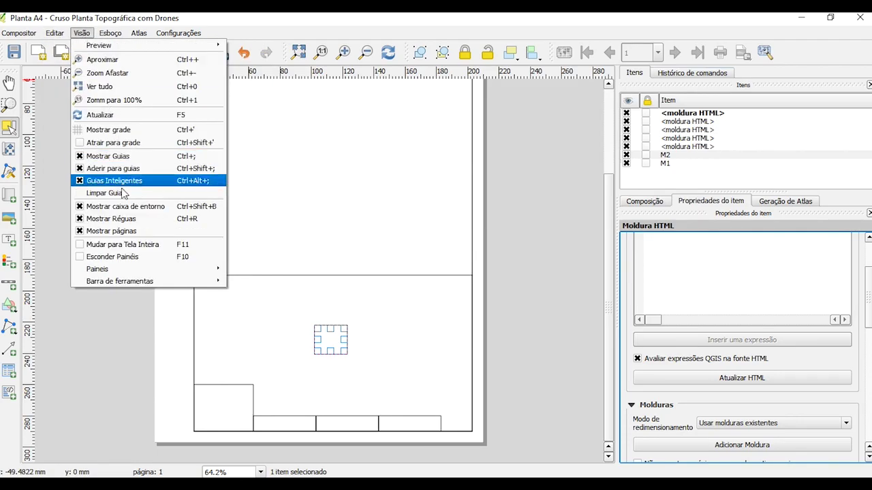
click(555, 218)
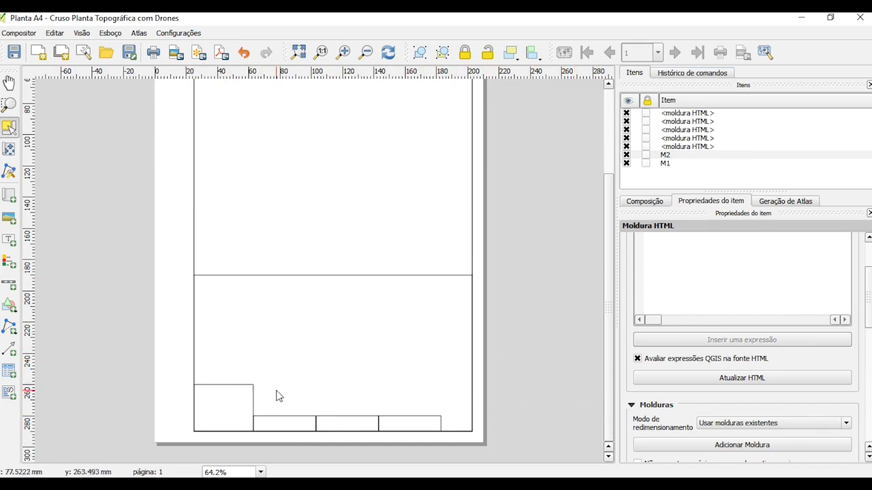
Move the fifth subframe to X 183 mm and Y 270 mm, at the lower right corner of M2.
click(331, 339)
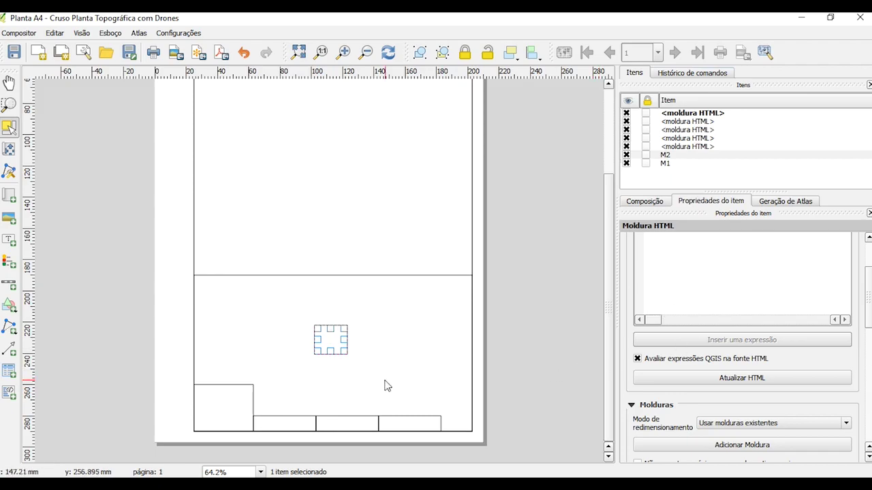
scroll(869, 302, down, 8)
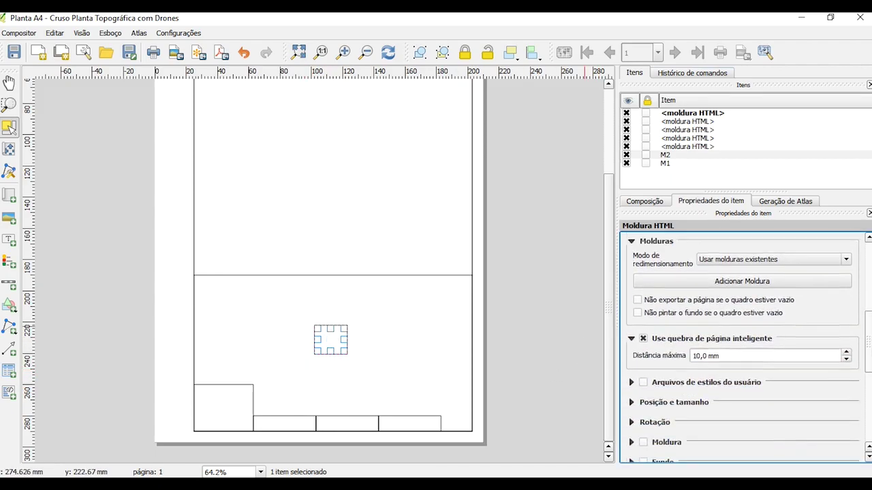
click(642, 315)
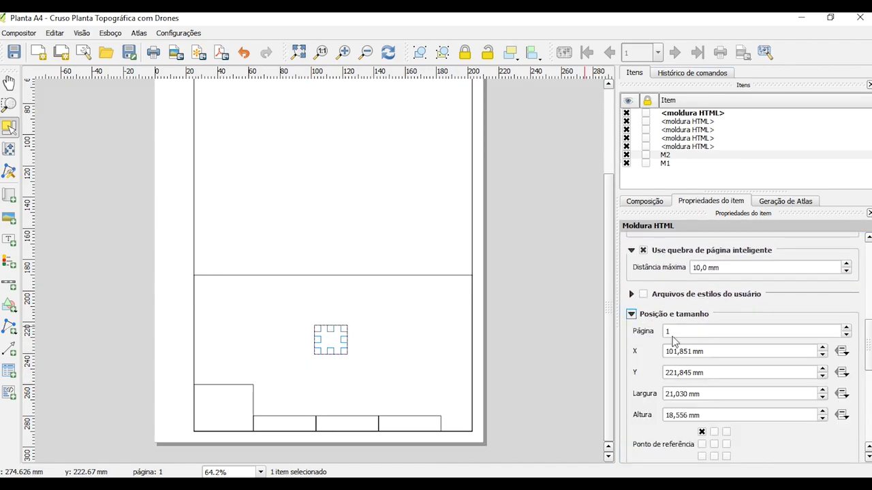
drag(693, 351, 667, 352)
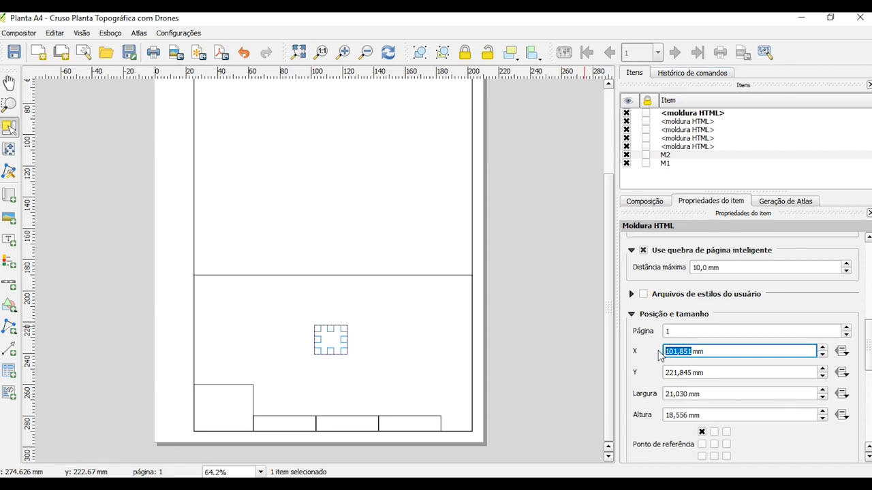
text(183)
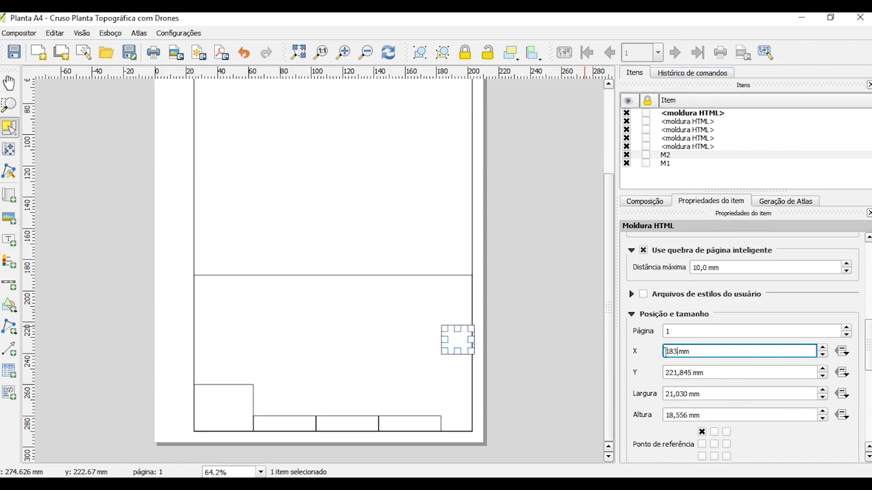
key(Tab)
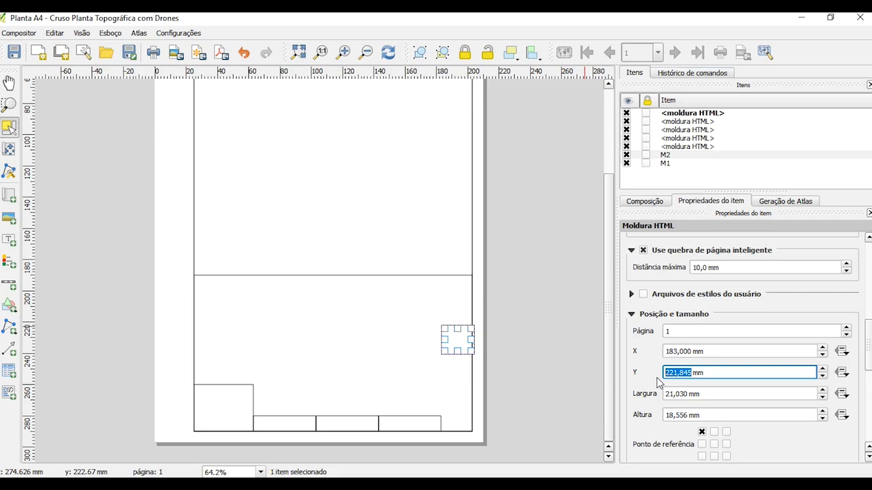
text(270)
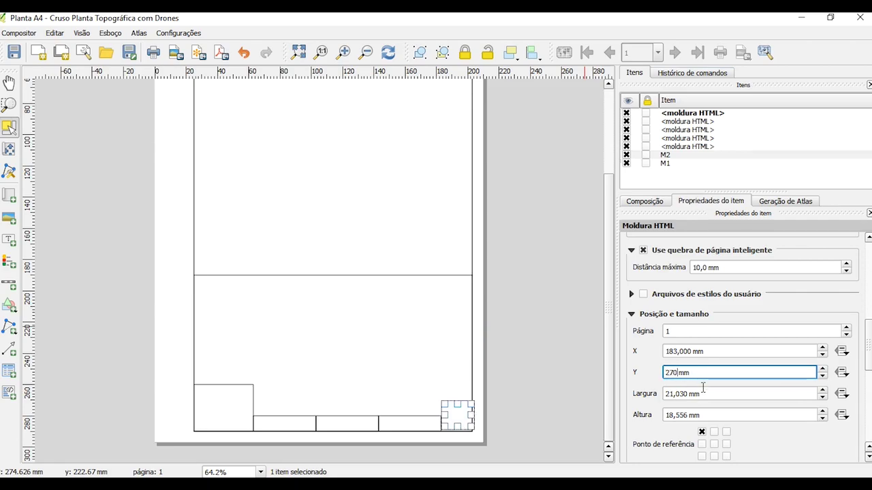
Resize the fifth subframe to 20 mm wide and 20 mm high, and undo any accidental change to it.
click(680, 393)
double_click(687, 397)
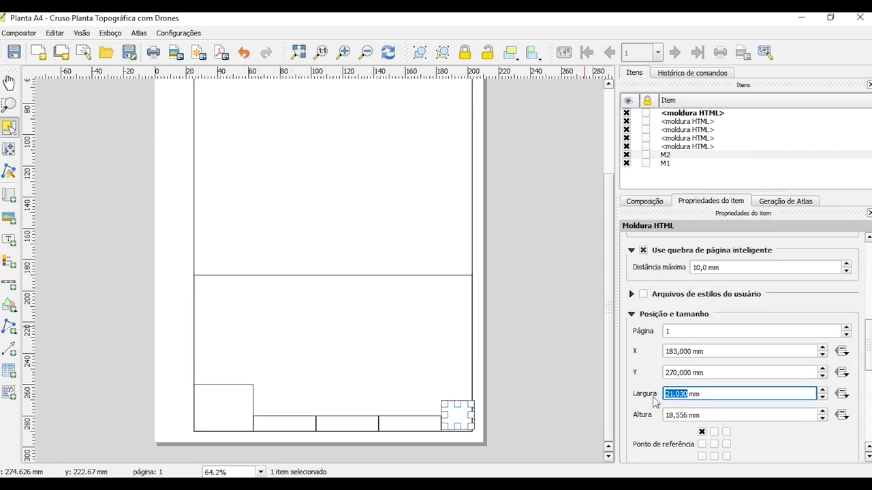
text(20)
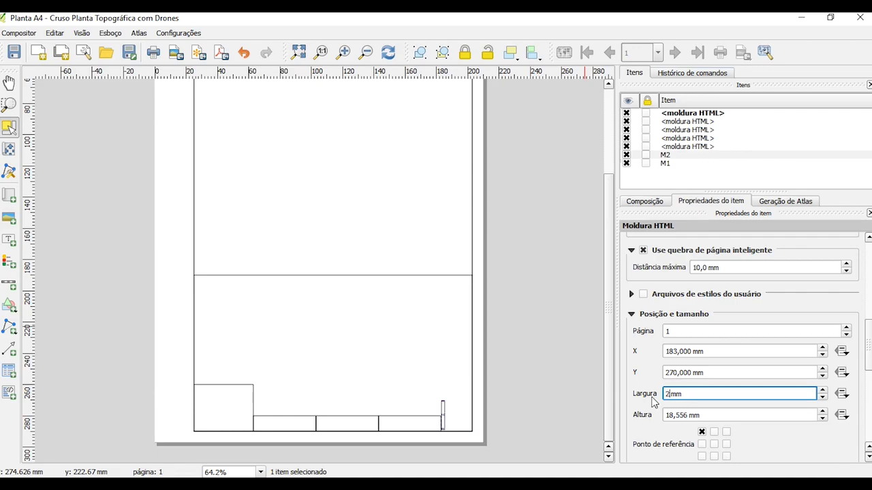
click(688, 416)
double_click(689, 416)
text(20)
click(564, 408)
click(452, 413)
key(ctrl+z)
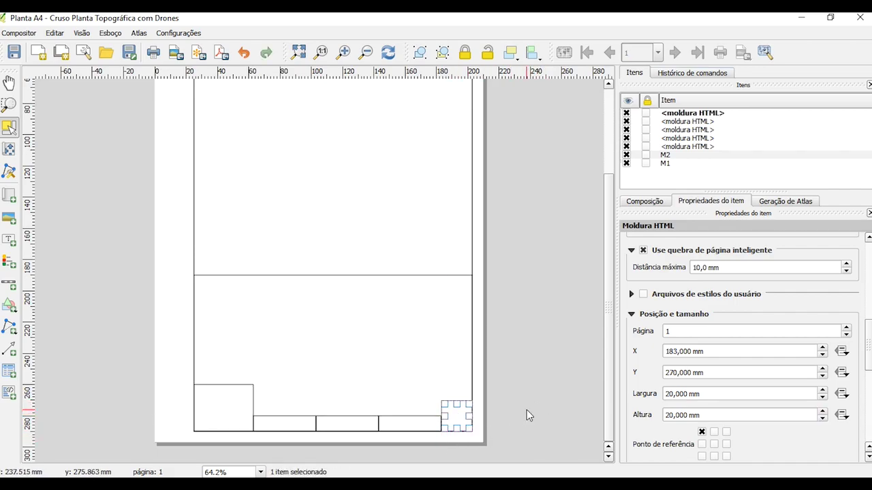
Turn on the outline of the 20 by 20 mm subframe in M2's lower right corner.
scroll(868, 359, down, 3)
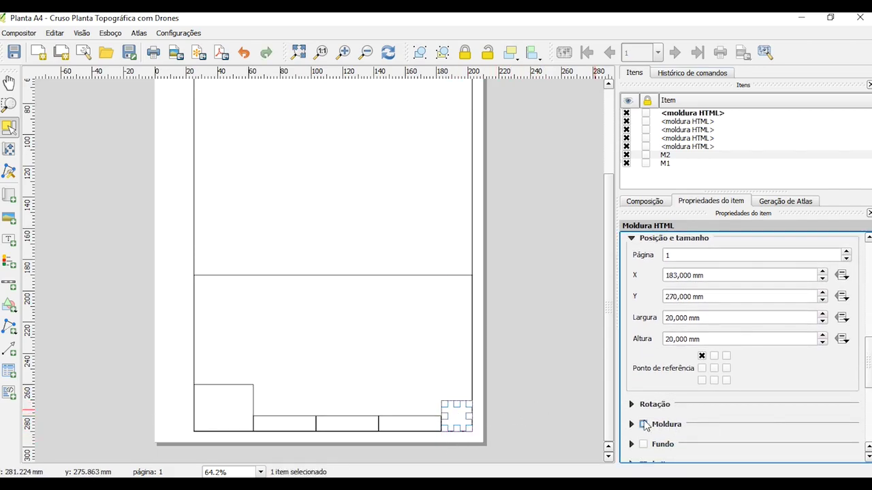
click(643, 424)
click(553, 440)
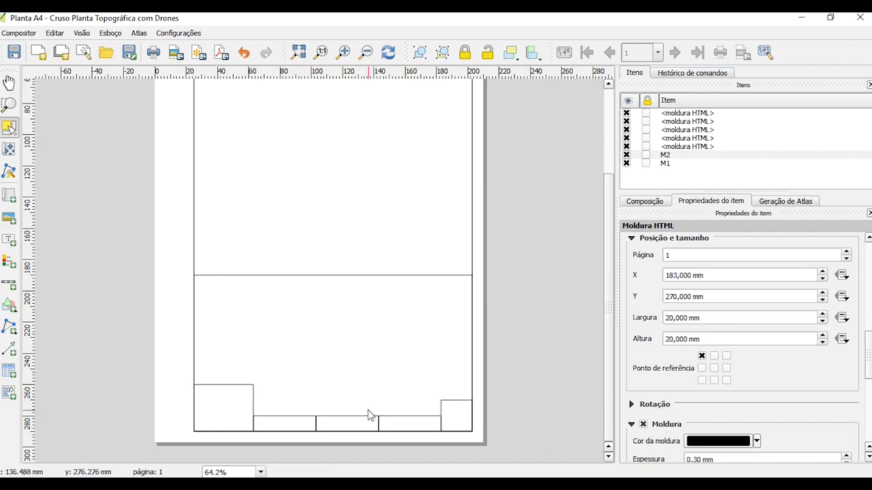
Draw a sixth HTML subframe about 33 mm wide and 14 mm high in the middle of M2 and show its position and size settings.
click(9, 393)
drag(286, 327, 339, 352)
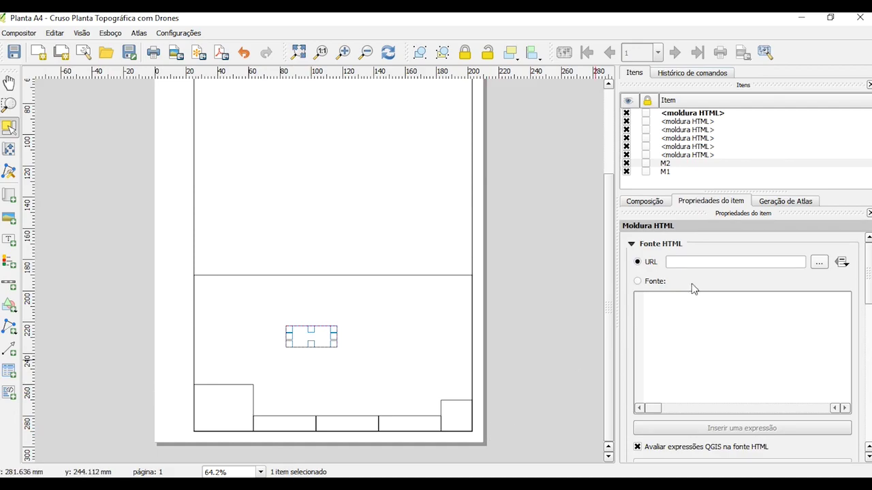
click(652, 202)
click(703, 202)
scroll(668, 343, down, 10)
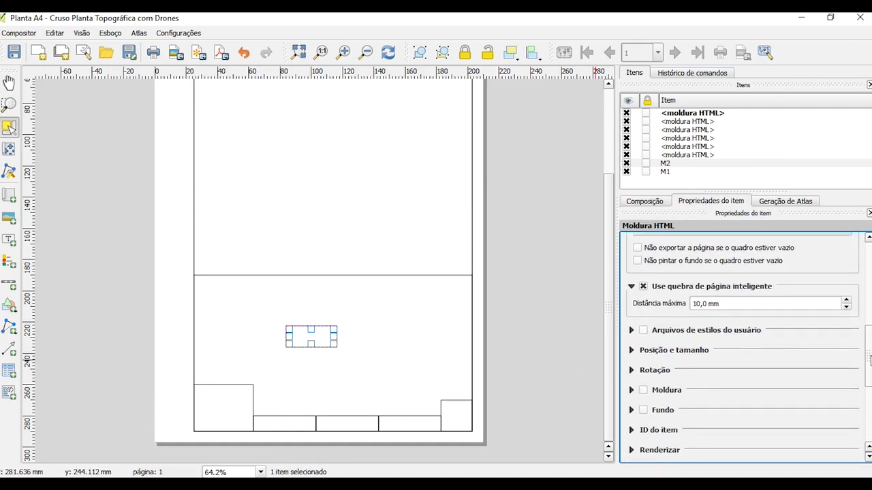
click(654, 350)
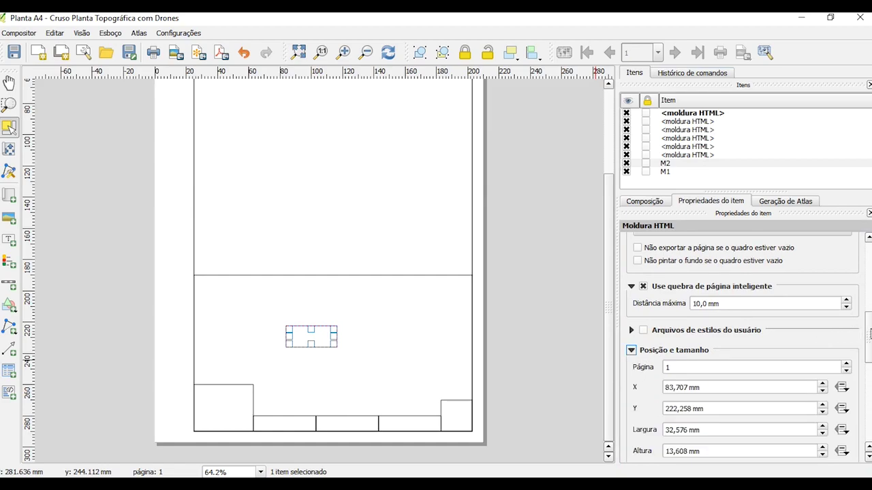
scroll(654, 342, down, 3)
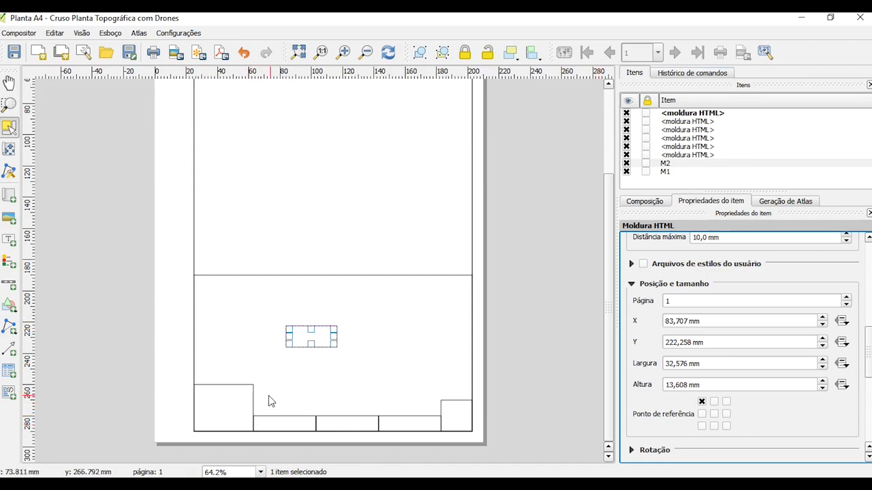
Resize the sixth subframe to 120 mm wide and 10 mm high.
click(687, 366)
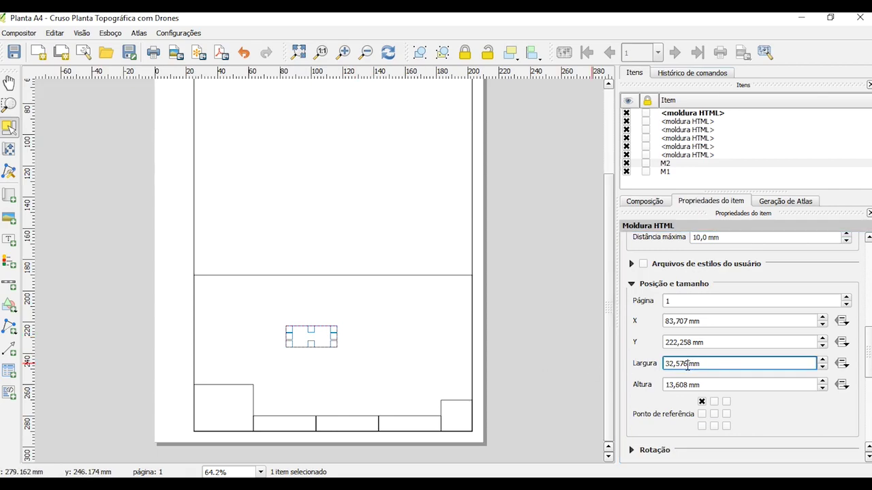
drag(687, 365, 647, 366)
text(120)
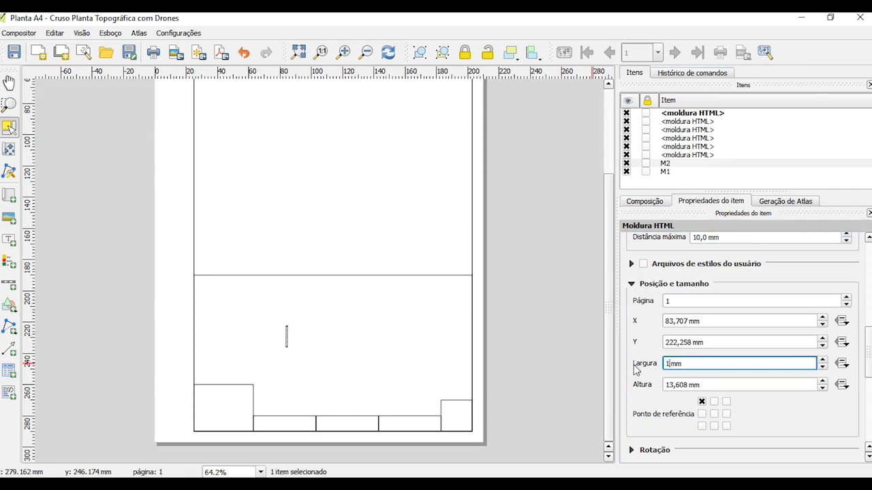
drag(684, 385, 664, 385)
text(10)
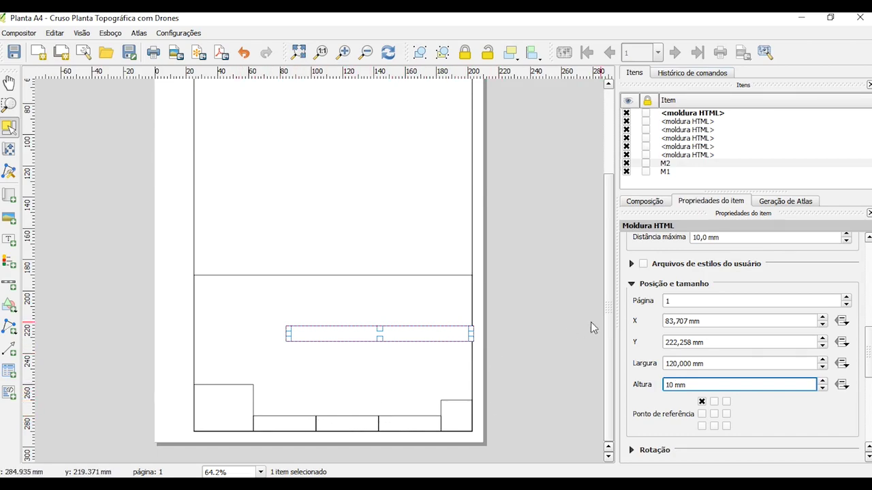
Set the sixth subframe's X position to 63 mm, keeping that subframe selected.
click(686, 323)
double_click(686, 323)
click(689, 320)
double_click(686, 321)
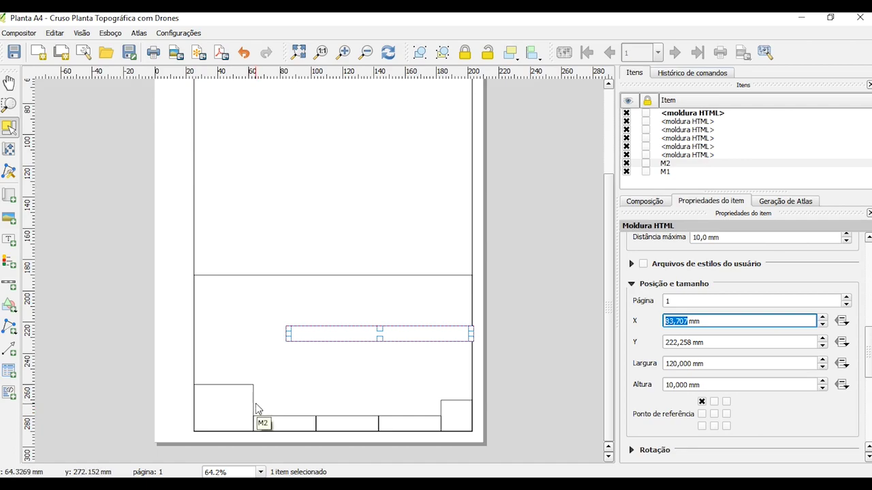
text(63)
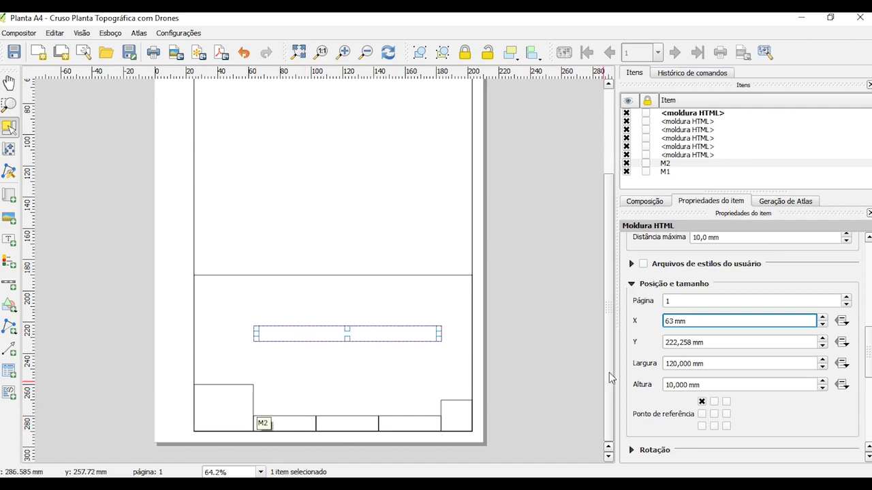
click(253, 413)
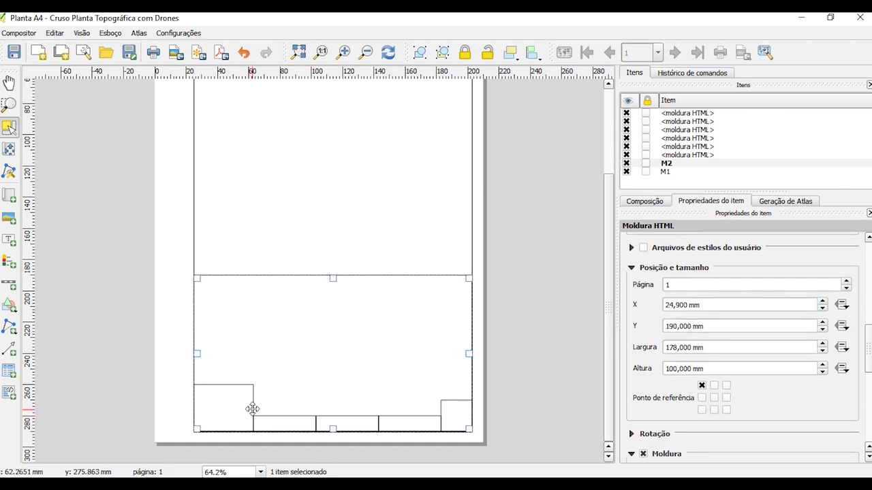
click(348, 334)
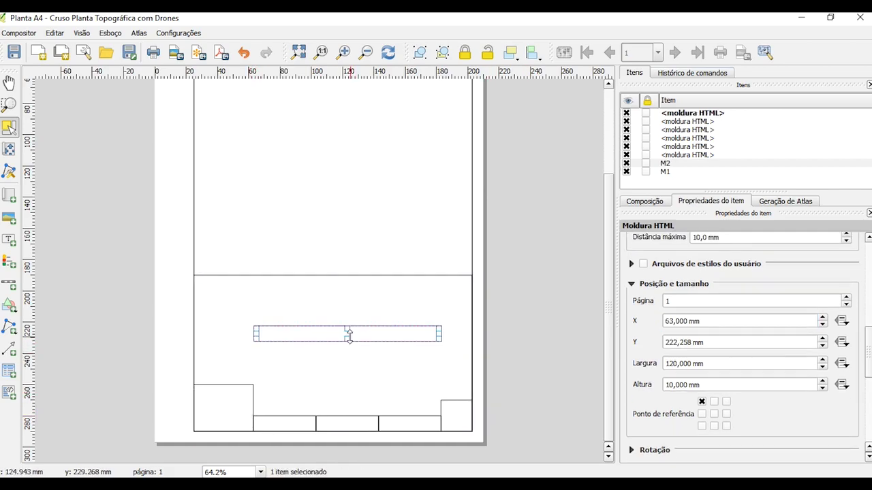
double_click(691, 342)
drag(612, 215, 615, 137)
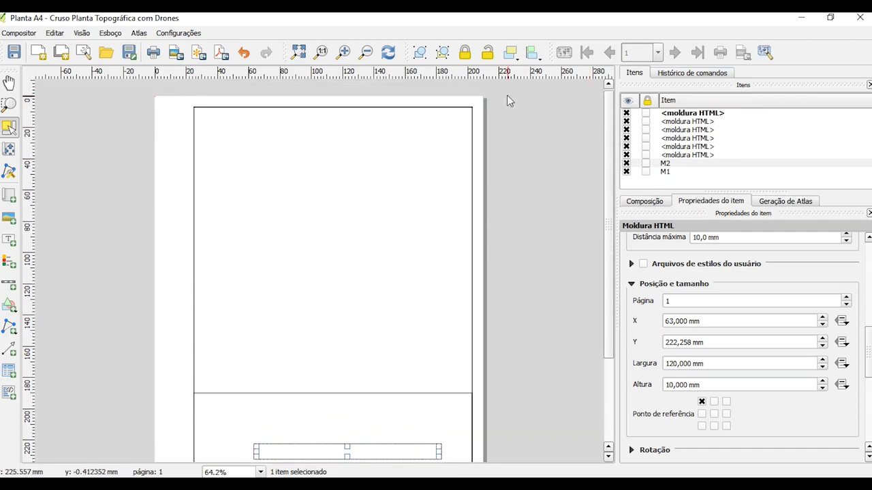
drag(605, 219, 603, 349)
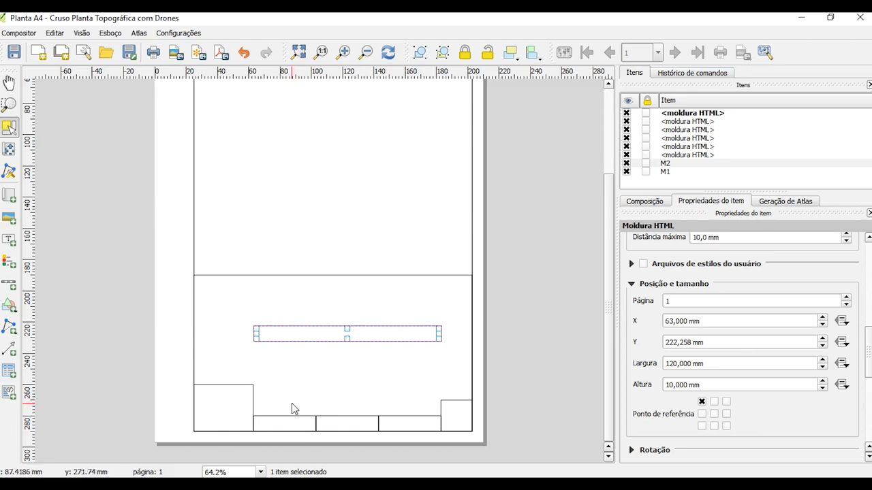
click(684, 364)
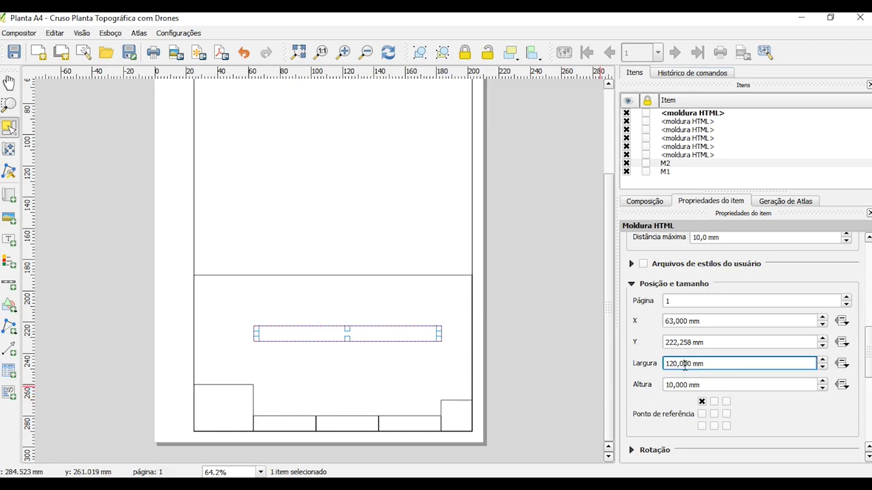
click(669, 385)
text(27)
key(BackSpace)
key(BackSpace)
text(10)
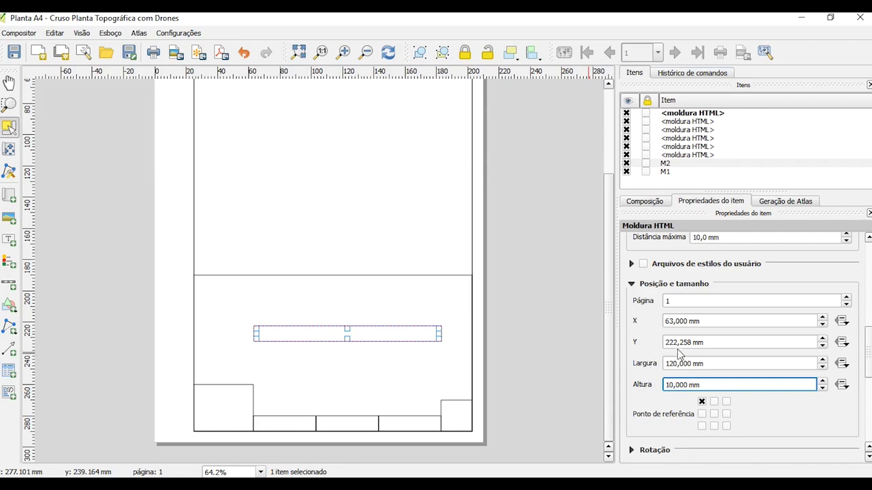
Set the sixth subframe's Y position to 270 mm, directly above the row of three small subframes.
double_click(693, 342)
text(270)
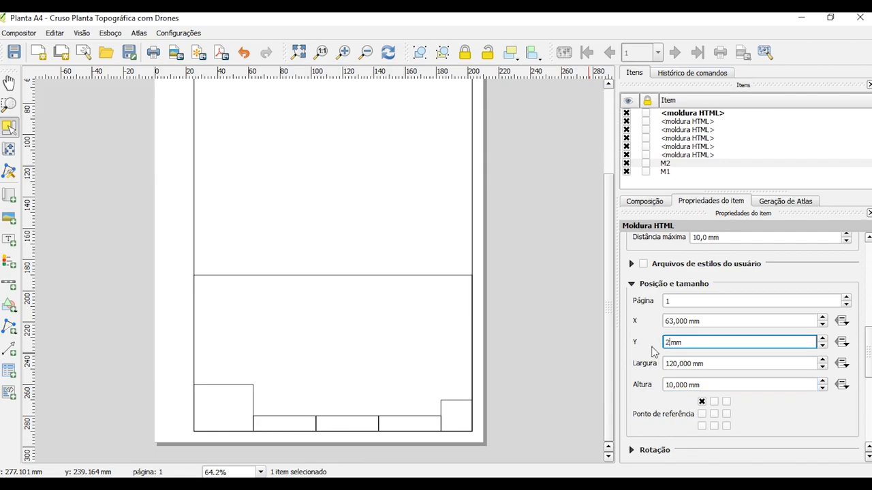
click(521, 397)
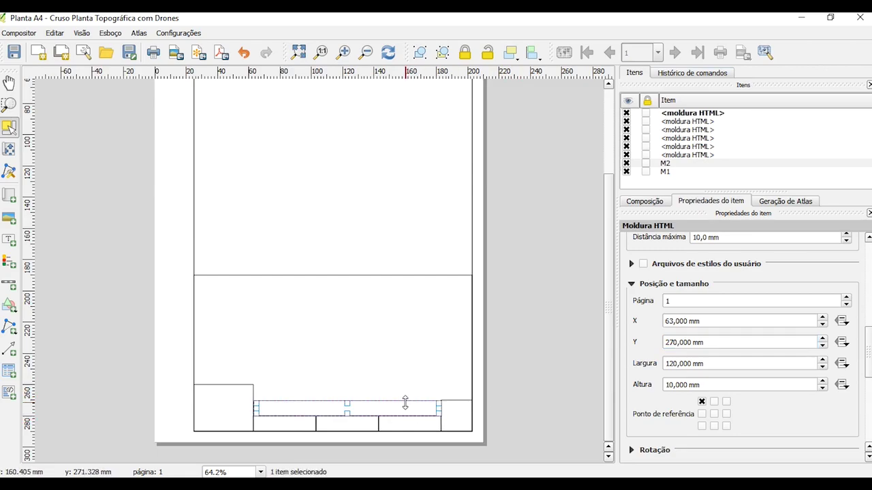
Turn on the outline of the 120 by 10 mm subframe and deselect it.
scroll(867, 332, down, 5)
click(643, 364)
click(538, 367)
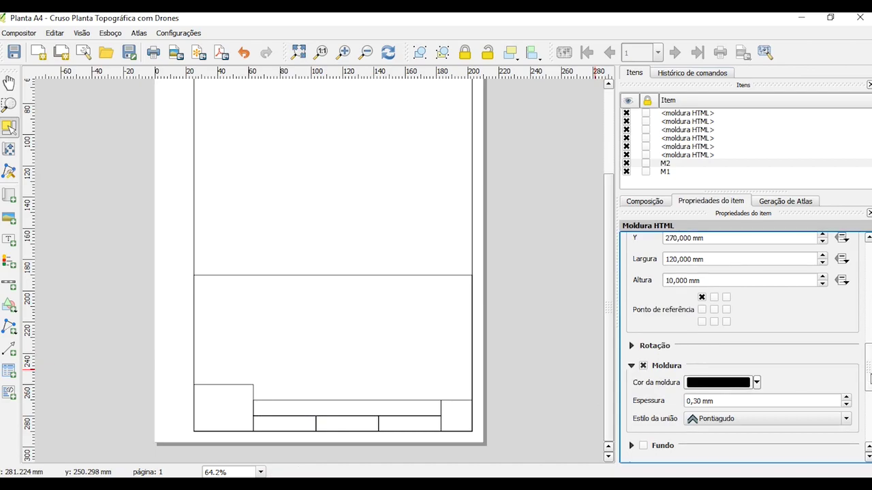
scroll(869, 374, up, 3)
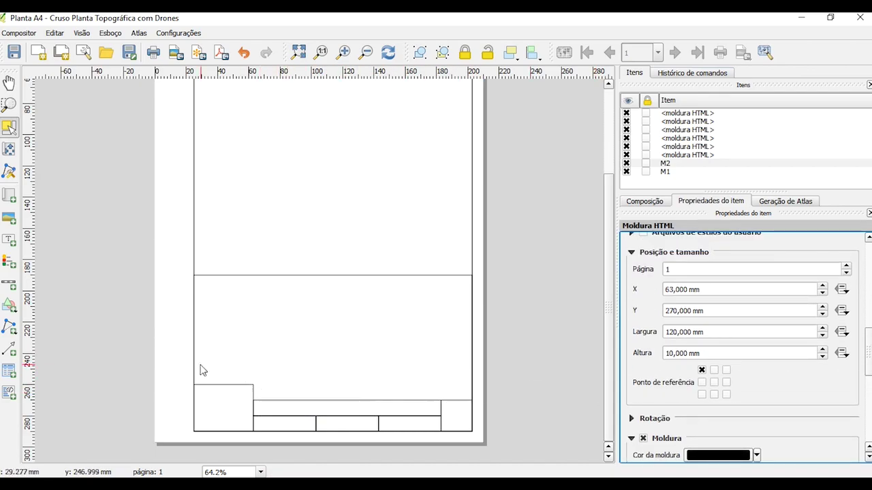
Draw a seventh HTML subframe about 58 mm wide and 10 mm high in the upper part of M2 and show its position and size settings.
click(8, 393)
drag(268, 295, 361, 311)
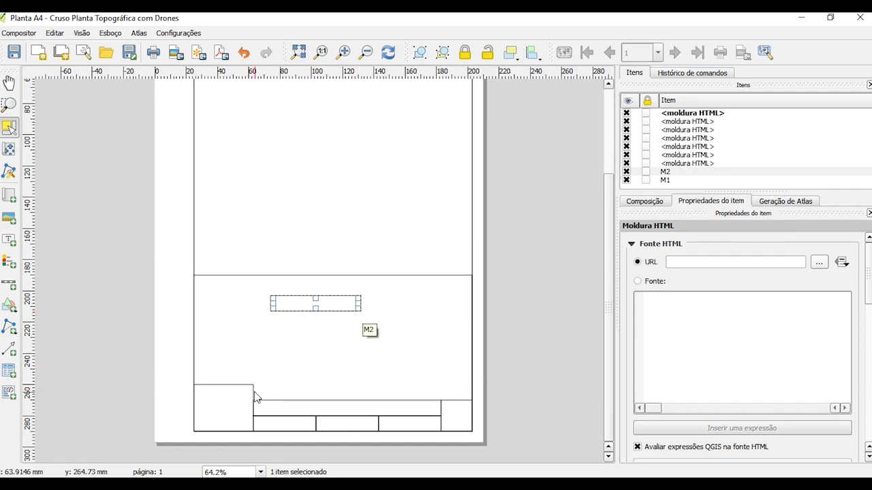
drag(869, 277, 861, 373)
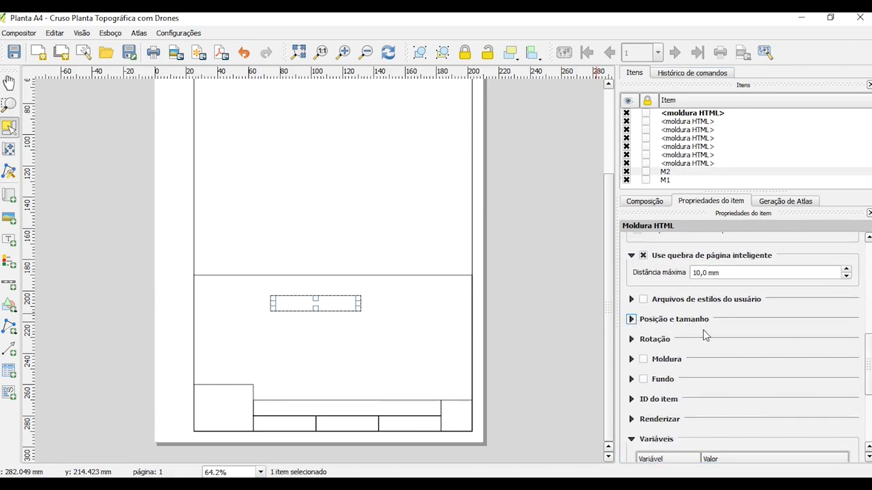
click(630, 319)
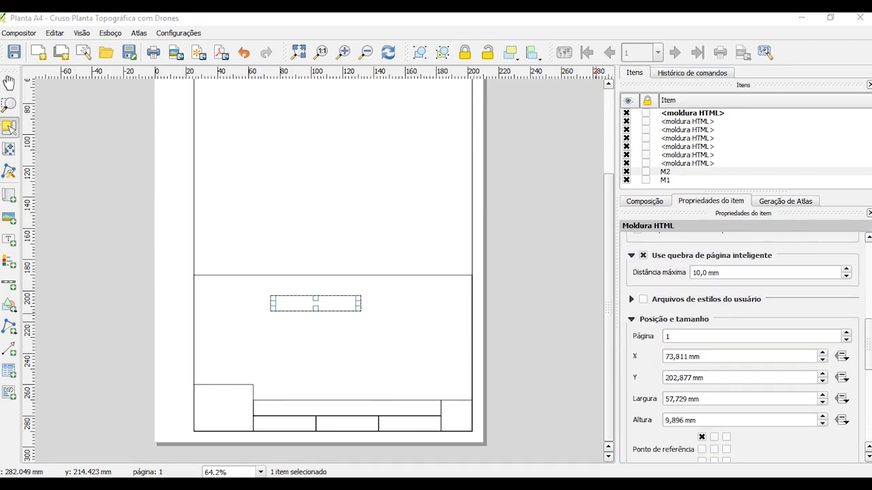
Resize the seventh subframe to 80 mm wide and 10 mm high.
click(684, 399)
drag(687, 400, 653, 399)
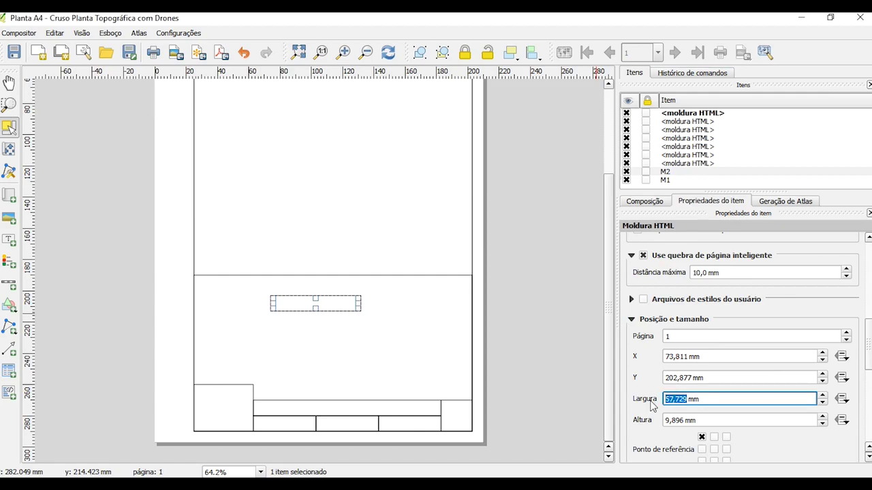
text(80)
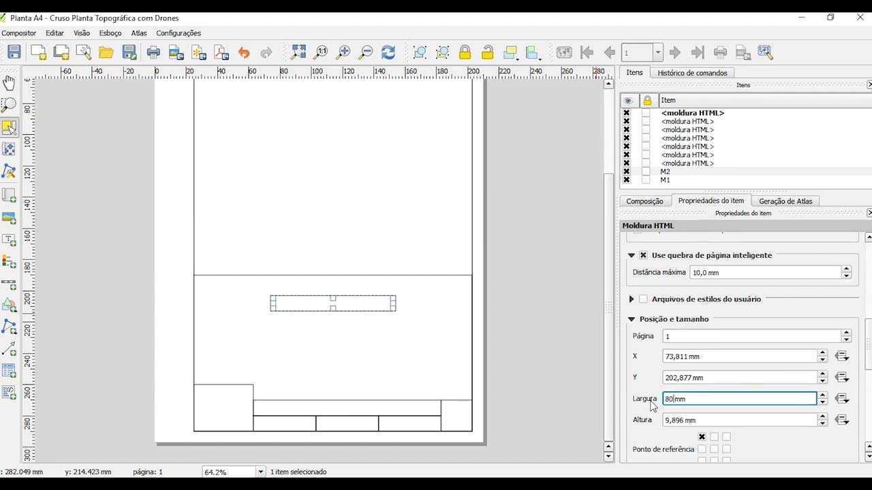
drag(684, 424, 663, 423)
text(10)
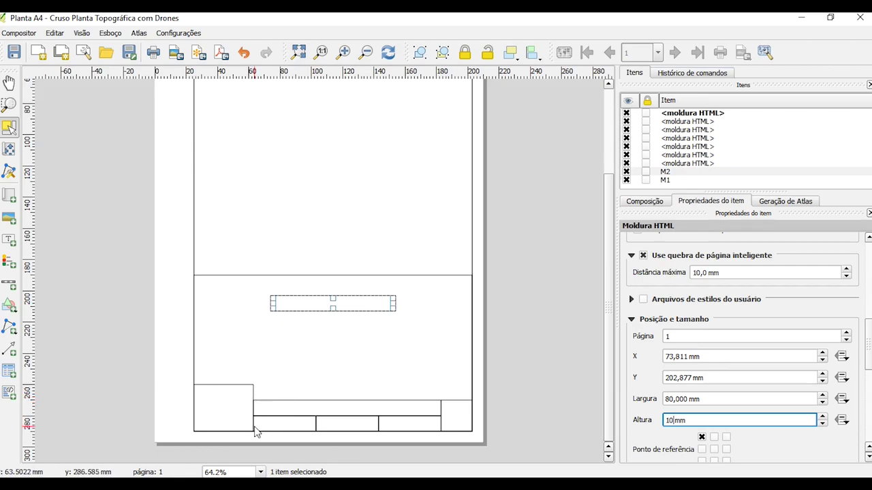
Move the seventh subframe to X 63 mm and Y 260 mm, directly above the 120 mm wide subframe.
drag(688, 357, 660, 361)
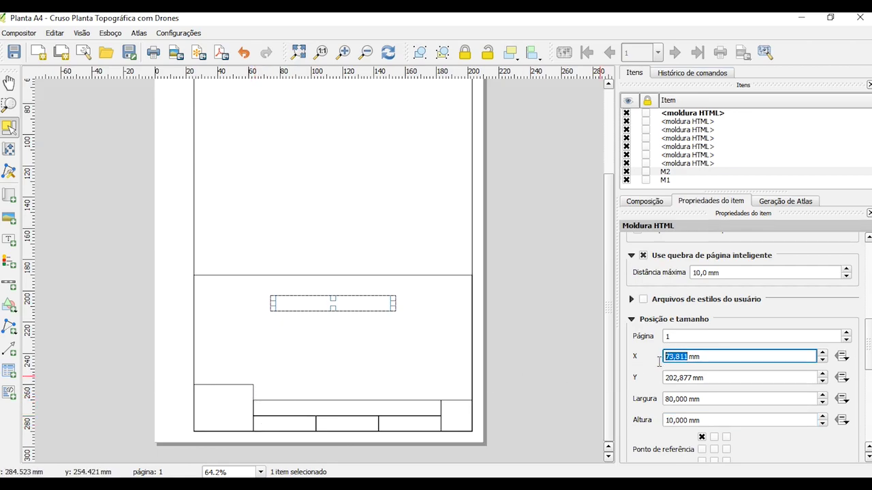
text(63)
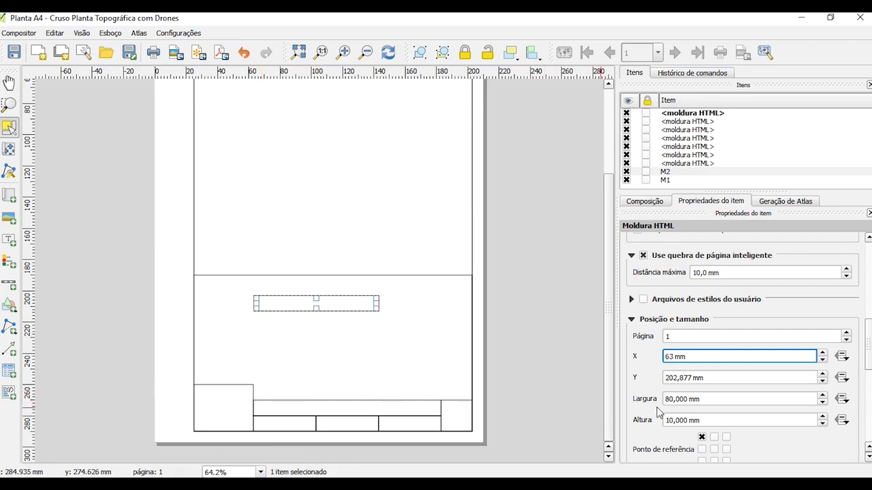
click(698, 378)
key(ctrl+a)
text(260)
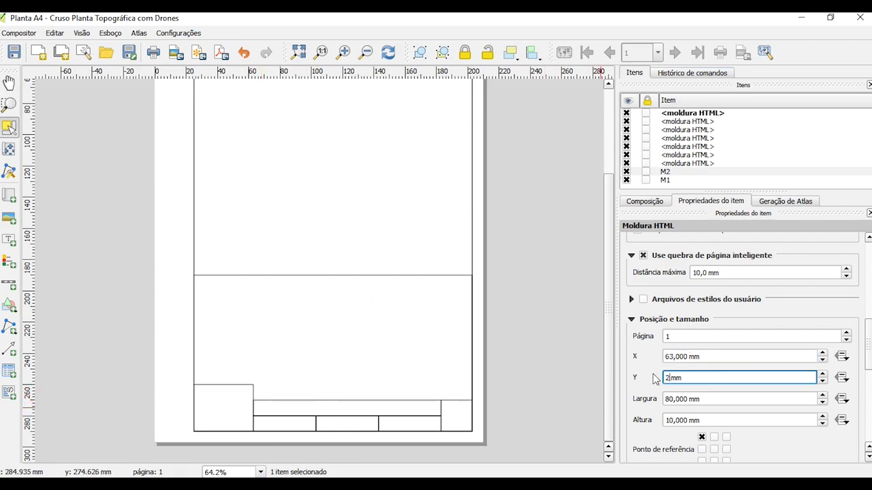
key(Return)
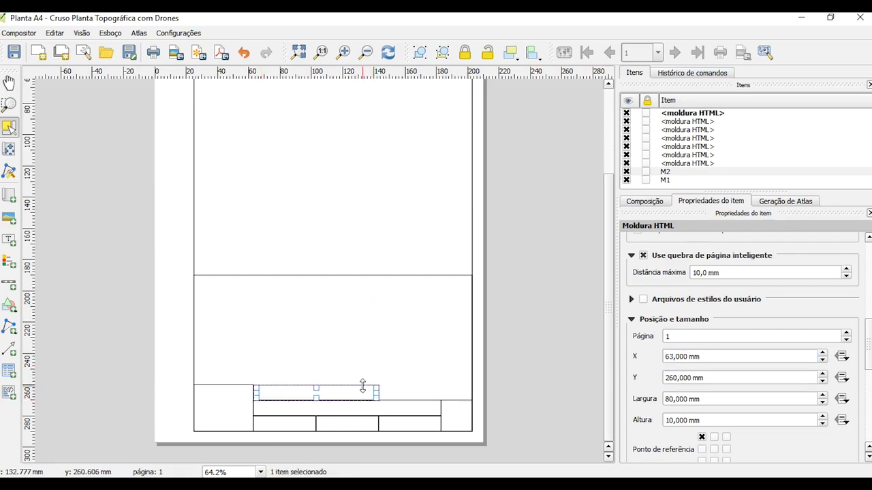
Turn on the outline of the 80 by 10 mm subframe and deselect it.
scroll(726, 398, down, 2)
click(643, 450)
click(515, 341)
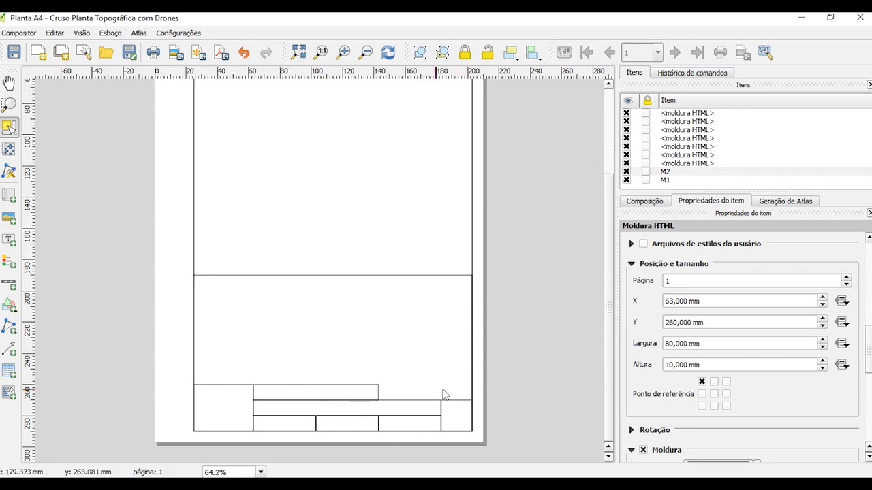
Draw an eighth HTML subframe about 51 mm wide and 7 mm high inside M2 and show its position and size settings.
click(9, 393)
drag(246, 314, 326, 325)
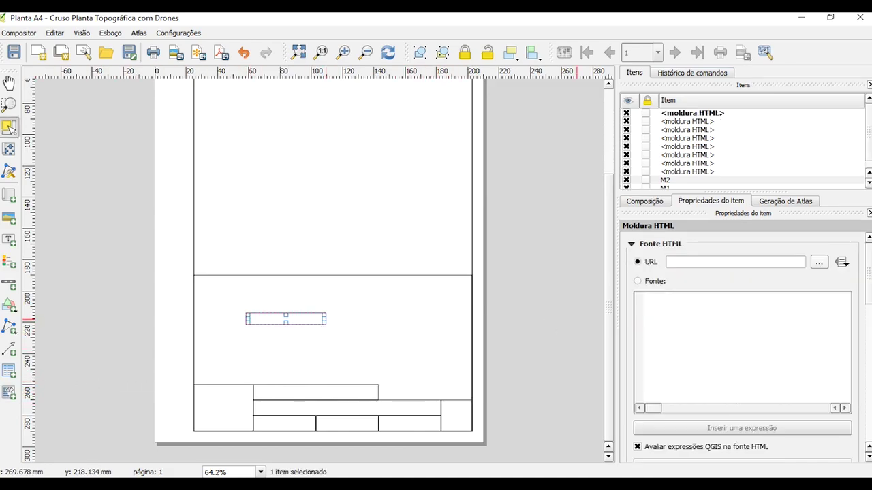
scroll(709, 380, down, 10)
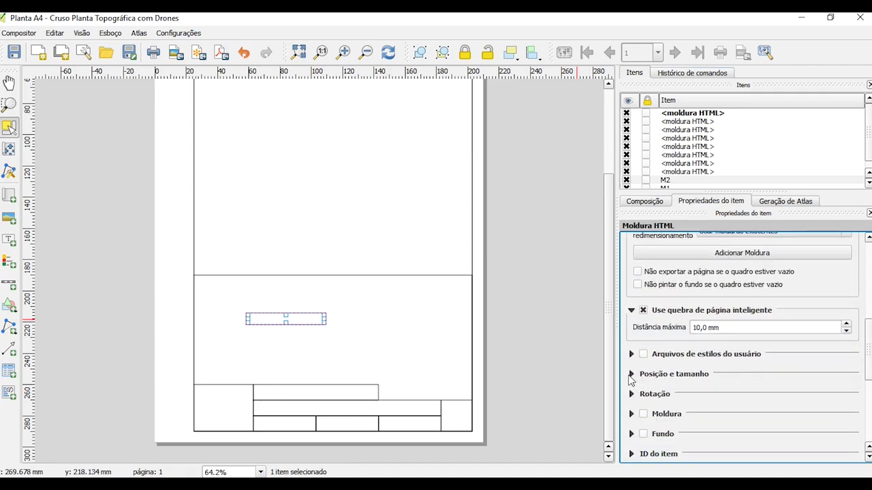
click(630, 376)
scroll(768, 380, down, 3)
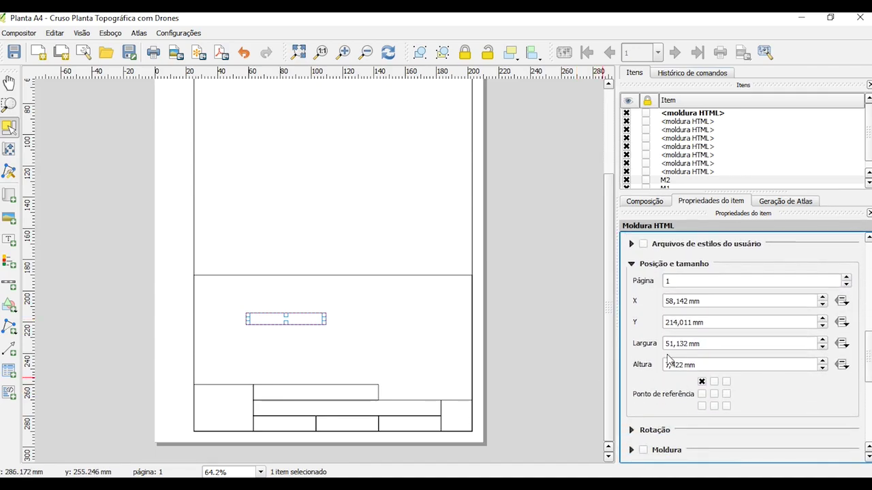
Resize the eighth subframe to 40 mm wide and 10 mm high.
drag(689, 345, 656, 344)
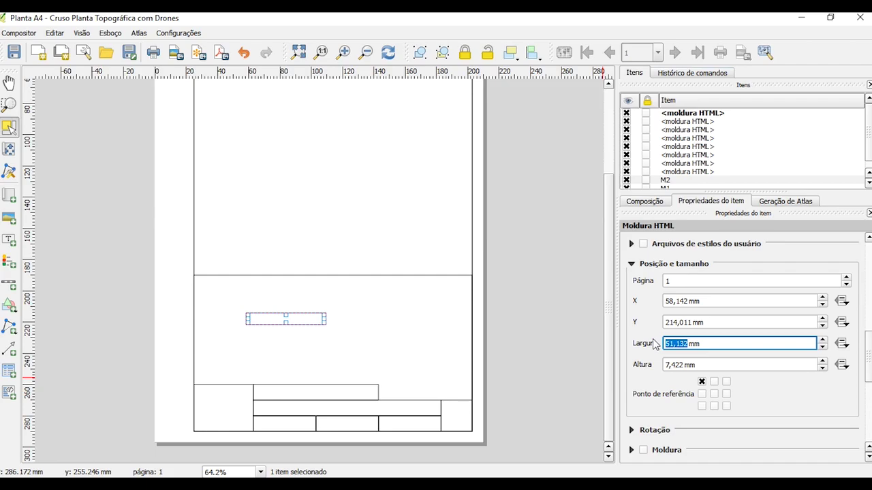
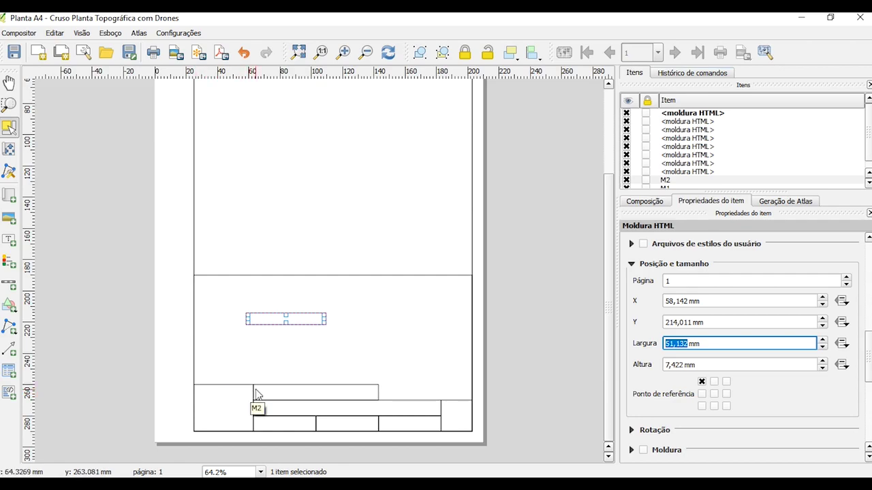
click(477, 391)
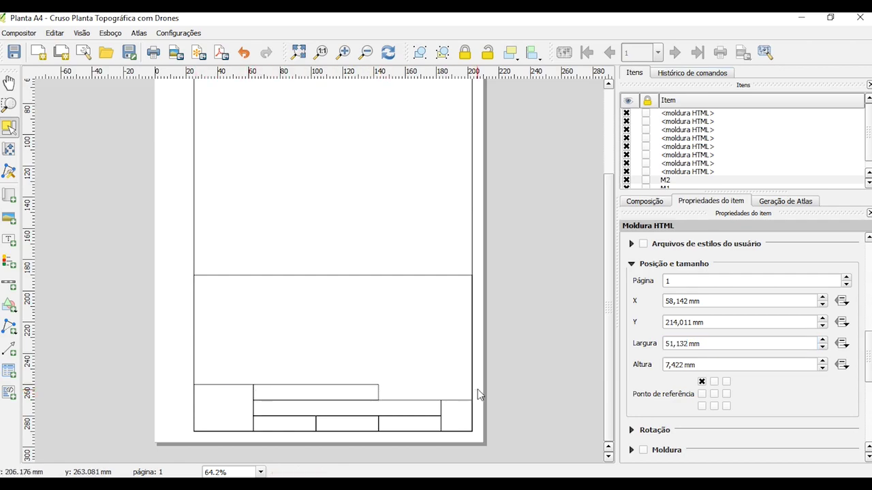
click(327, 346)
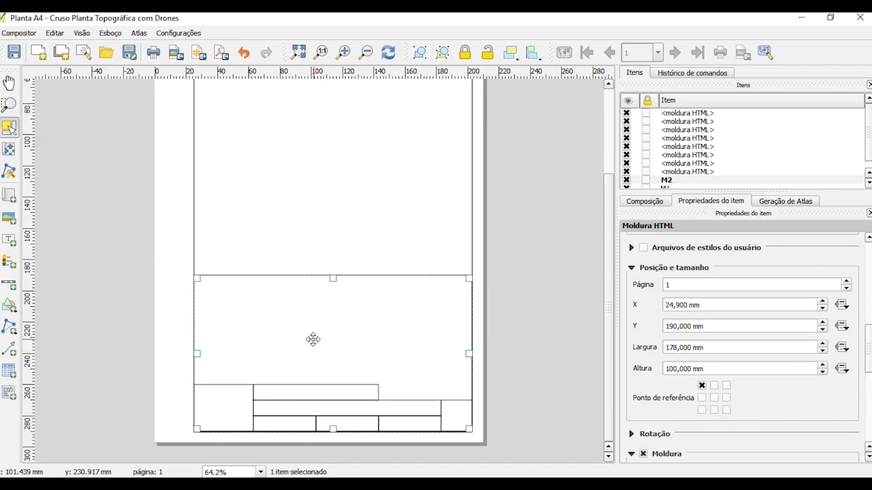
click(688, 113)
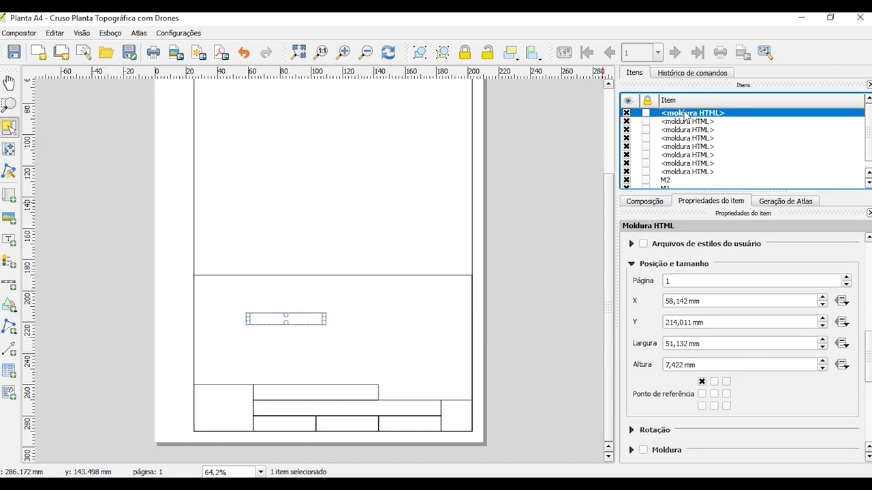
drag(692, 342, 644, 345)
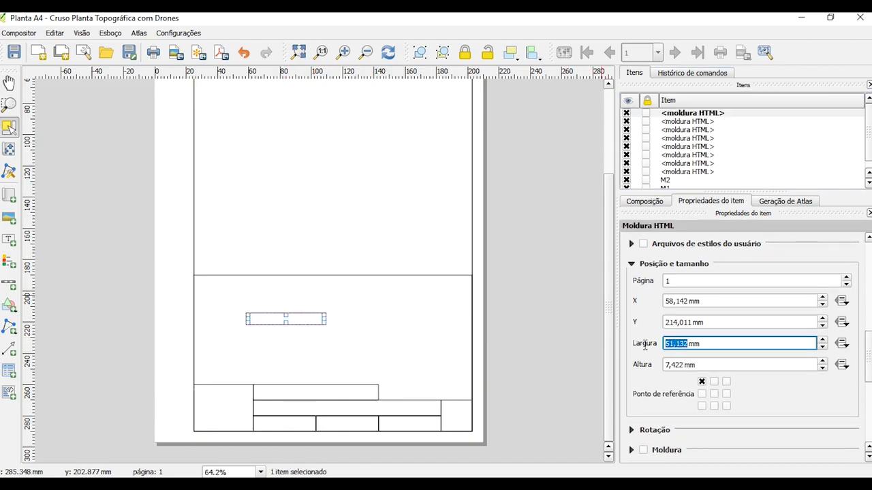
text(40)
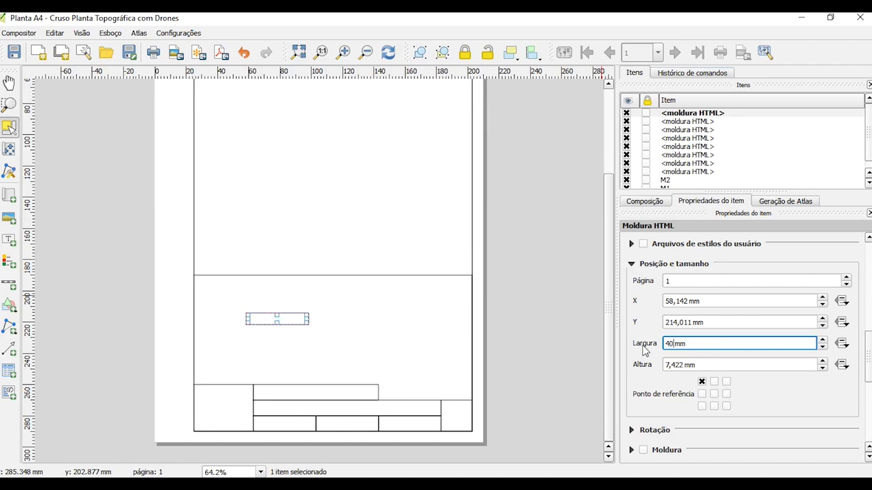
click(680, 365)
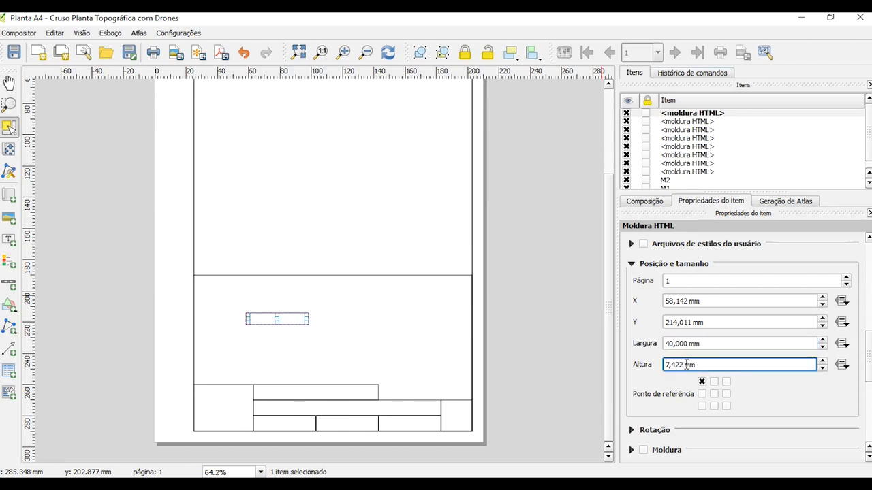
drag(679, 367, 655, 371)
text(10)
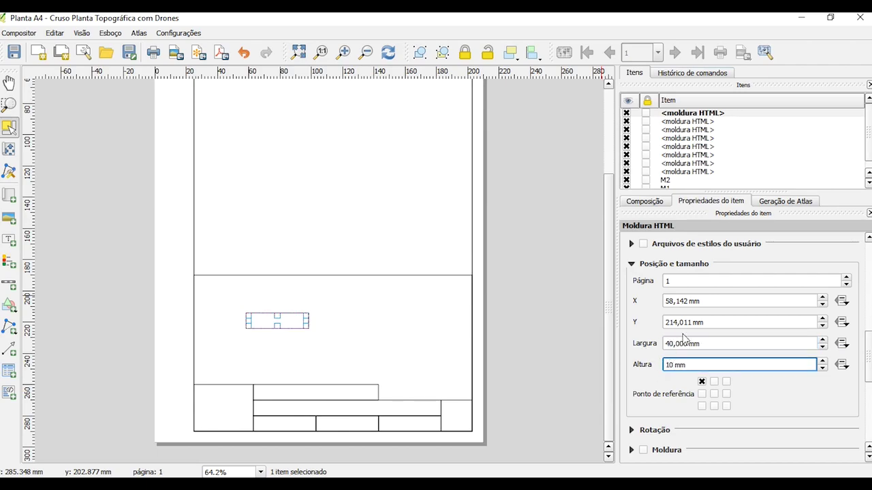
Move the eighth subframe to X 143 mm and Y 260 mm, beside the 80 mm wide subframe, and turn on its outline.
double_click(690, 302)
drag(688, 301, 618, 293)
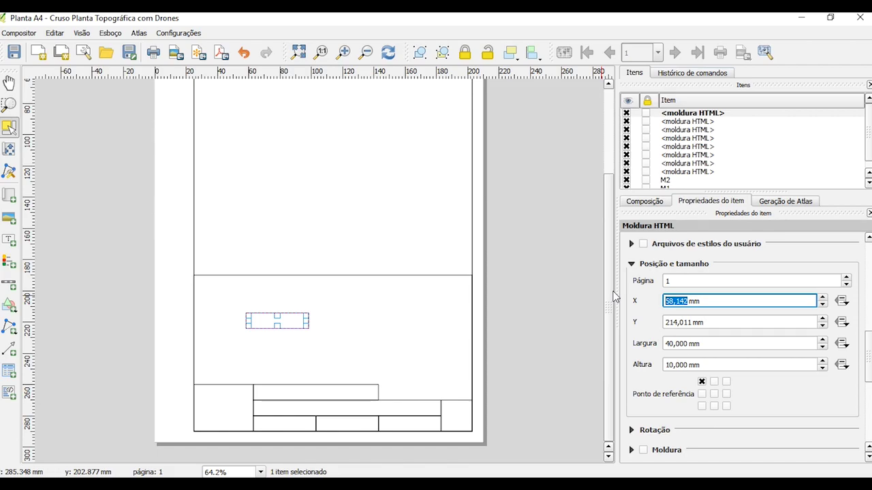
text(143)
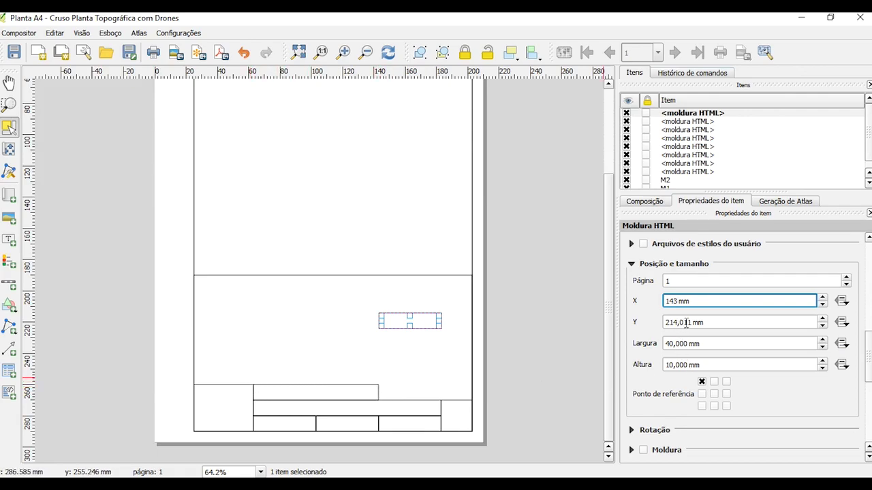
key(Tab)
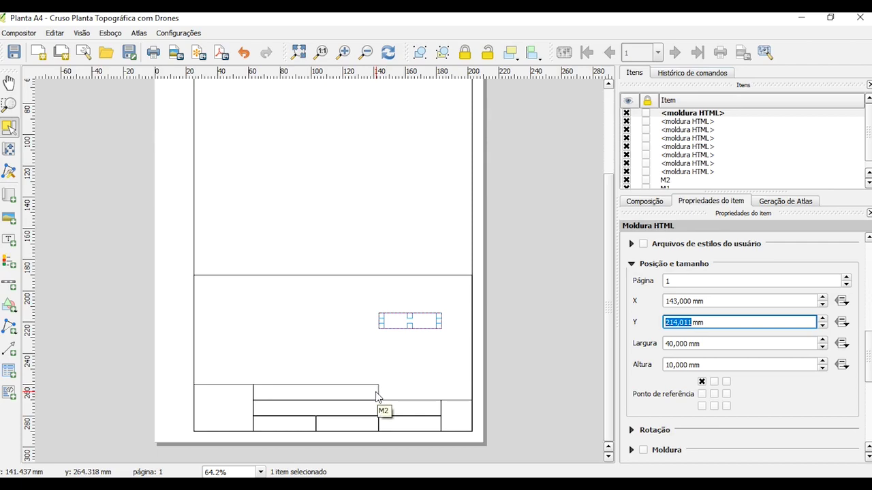
text(260)
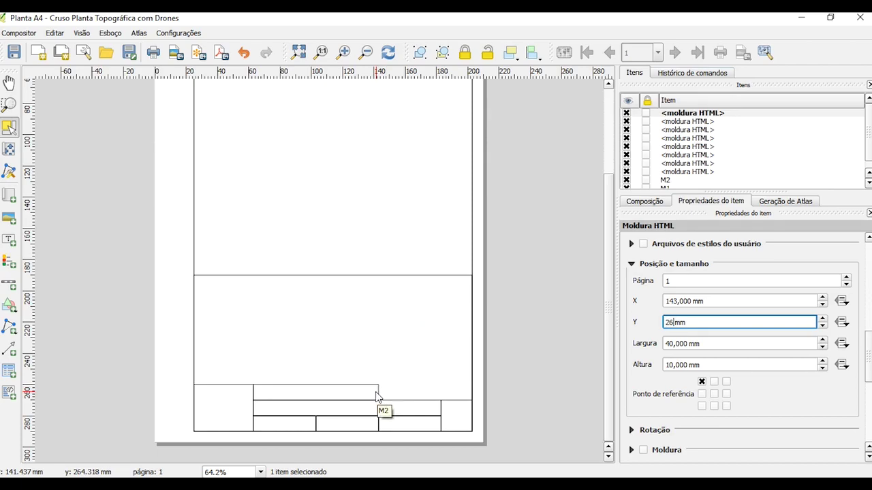
key(Return)
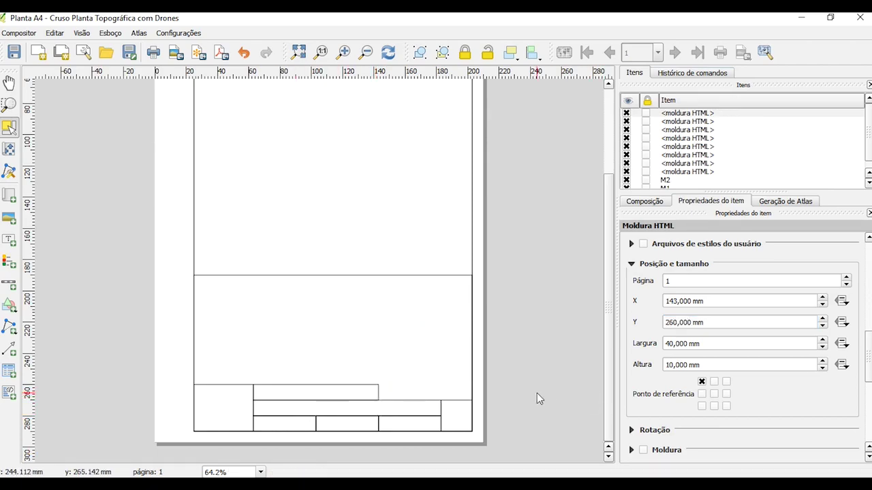
click(643, 450)
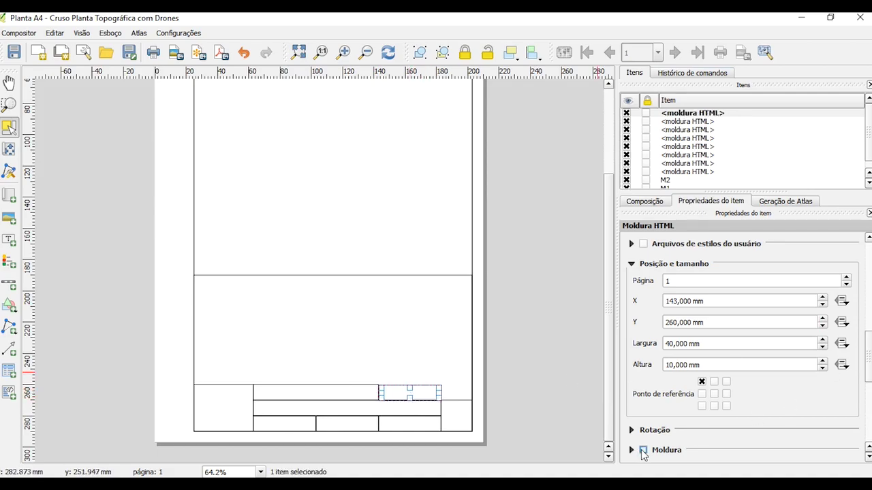
click(468, 408)
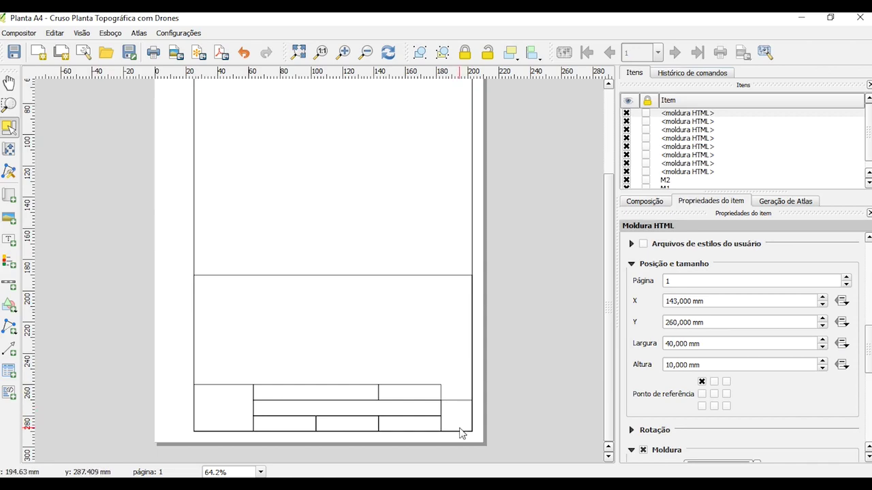
Draw a ninth HTML subframe about 19 mm wide and 9 mm high inside M2 and show its position and size settings.
click(9, 394)
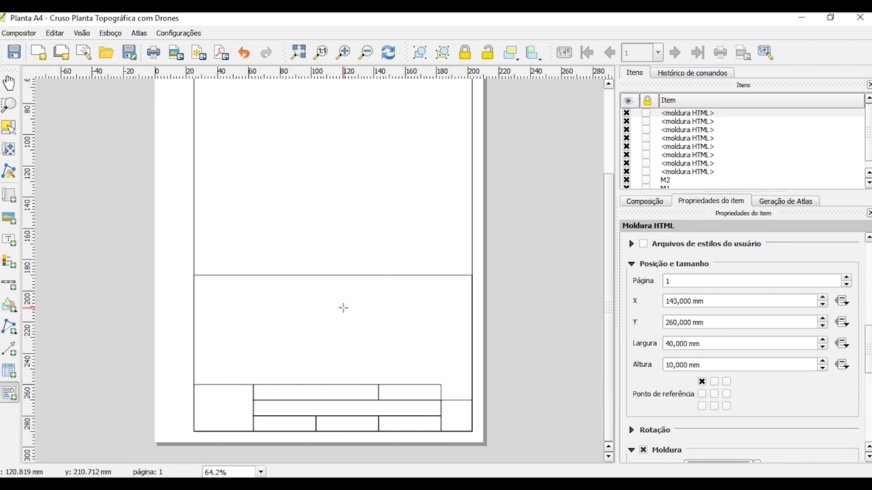
drag(344, 308, 373, 322)
scroll(855, 282, down, 10)
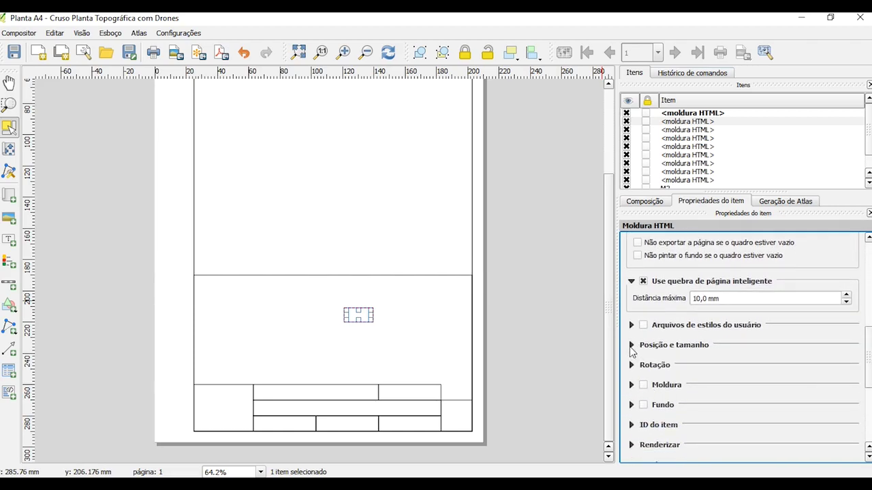
click(632, 346)
scroll(786, 357, down, 4)
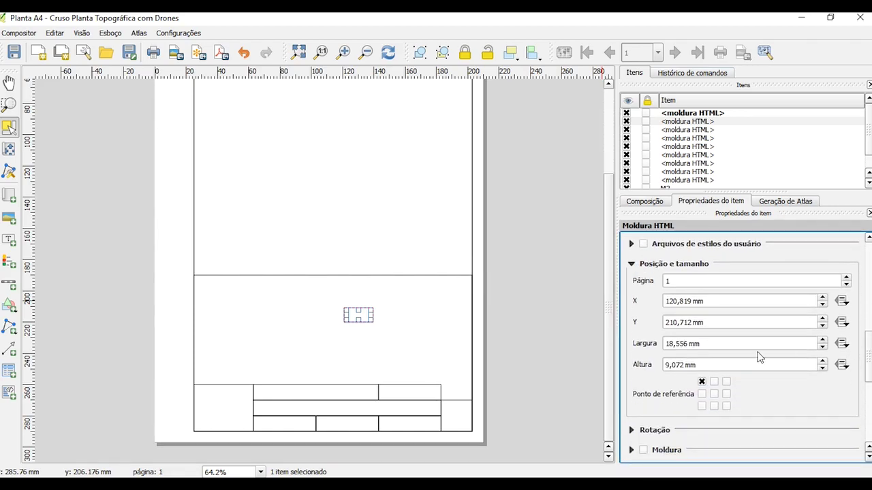
Resize the ninth subframe to 20 mm wide and 20 mm high.
double_click(685, 344)
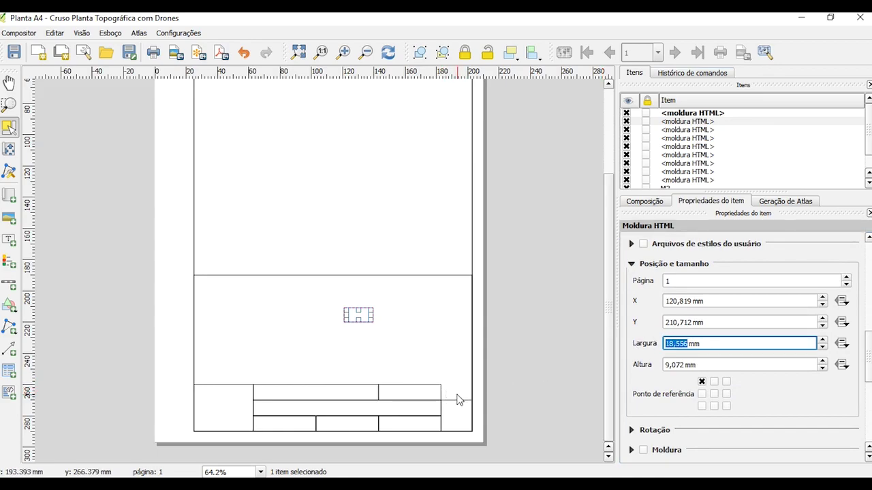
text(20)
double_click(683, 366)
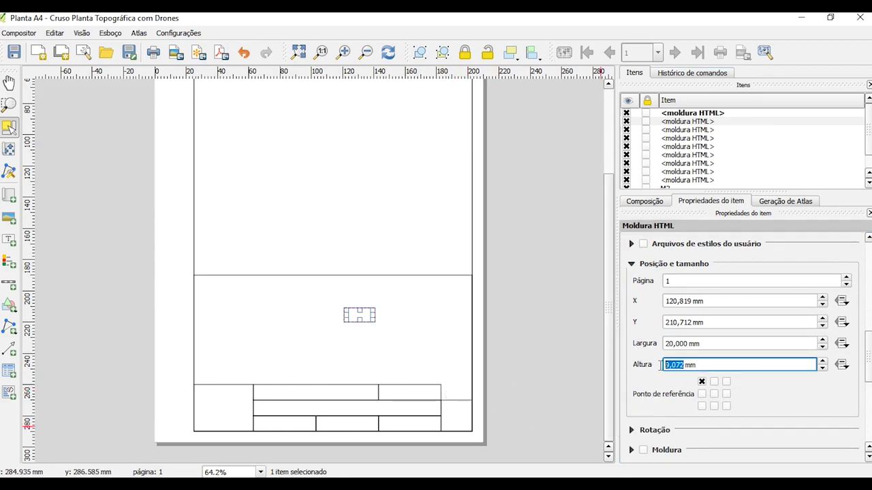
text(20)
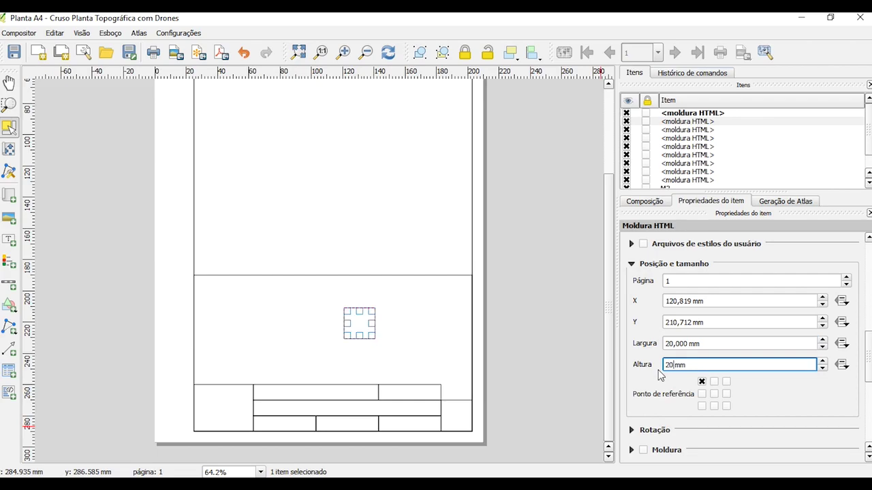
Move the 20 by 20 mm subframe to X 183 mm and Y 250 mm, against M2's right edge, and turn on its outline.
click(689, 300)
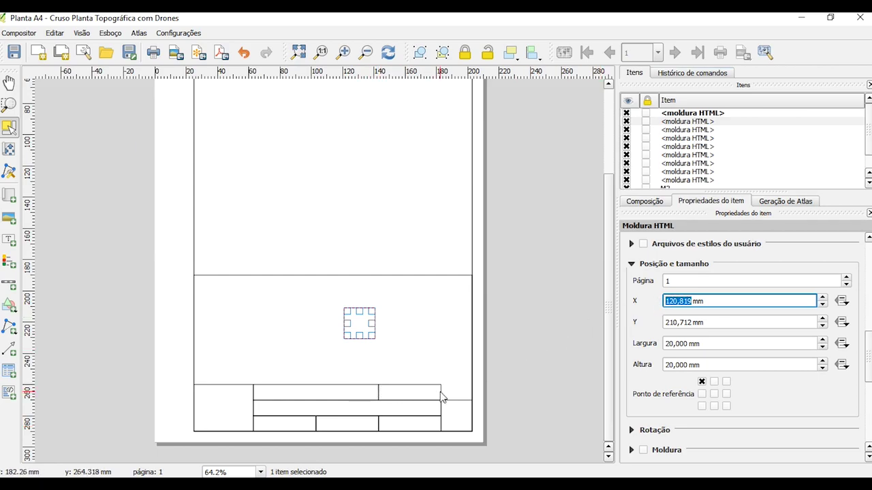
text(183)
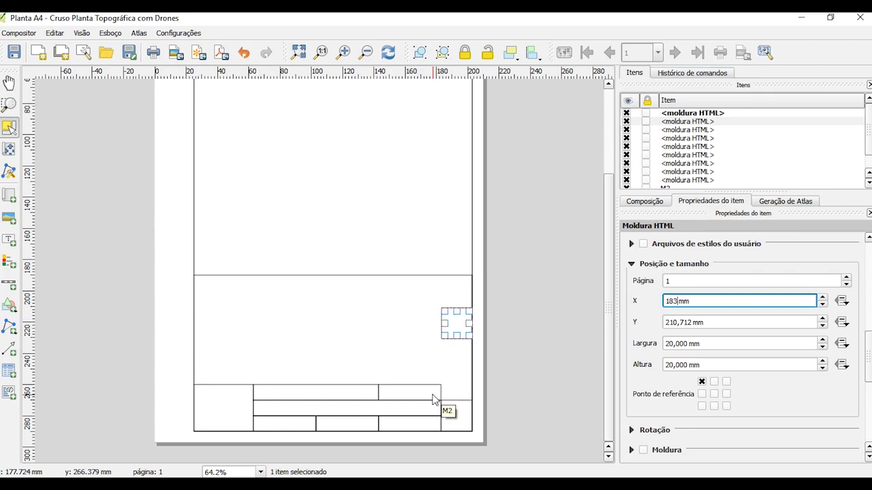
key(Tab)
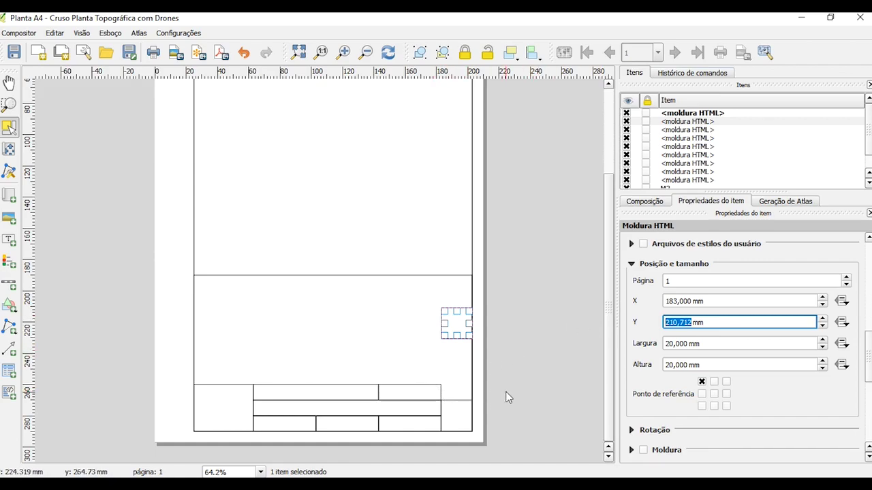
text(26)
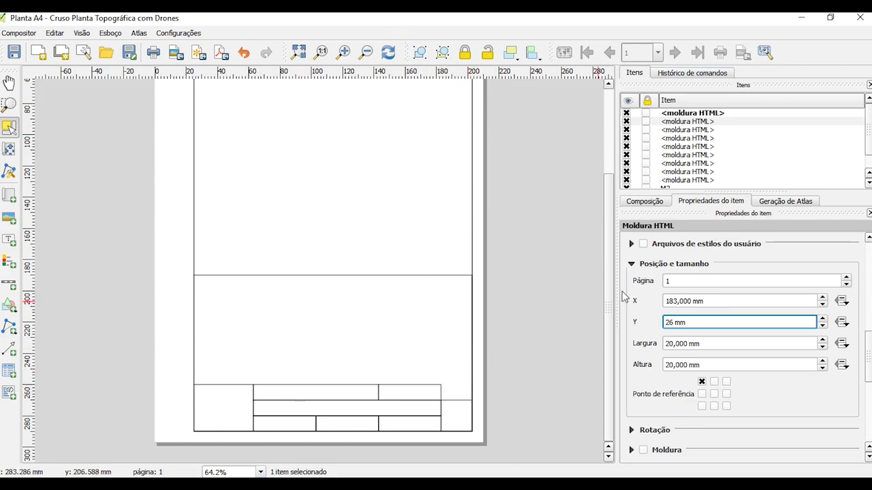
text(0)
key(Return)
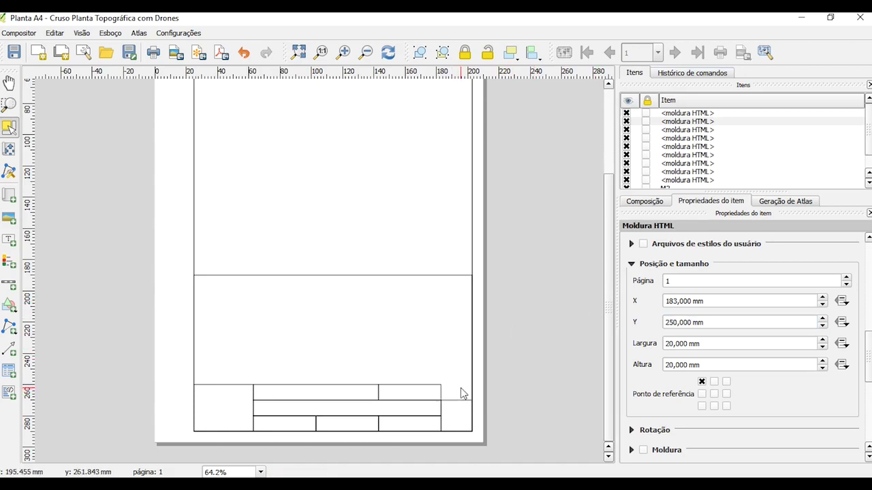
click(643, 450)
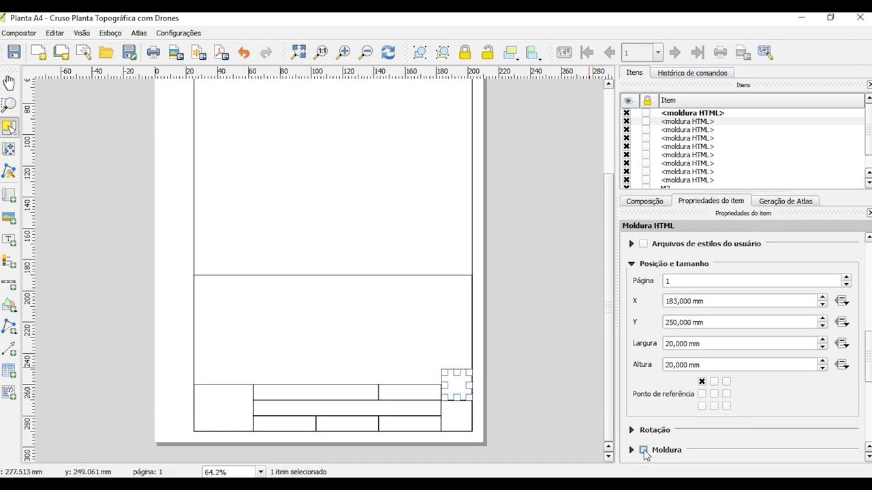
click(557, 364)
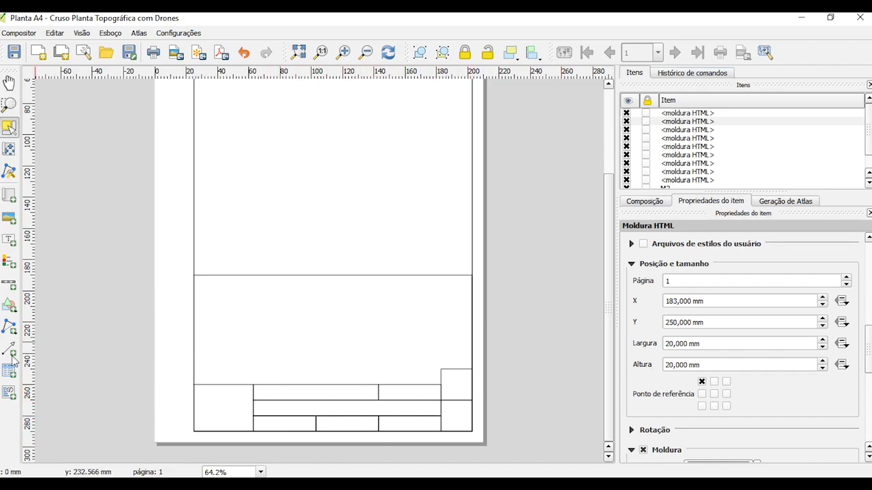
Draw a tenth HTML subframe about 64 mm wide and 16 mm high inside M2 and show its position and size settings.
click(10, 393)
drag(238, 317, 336, 342)
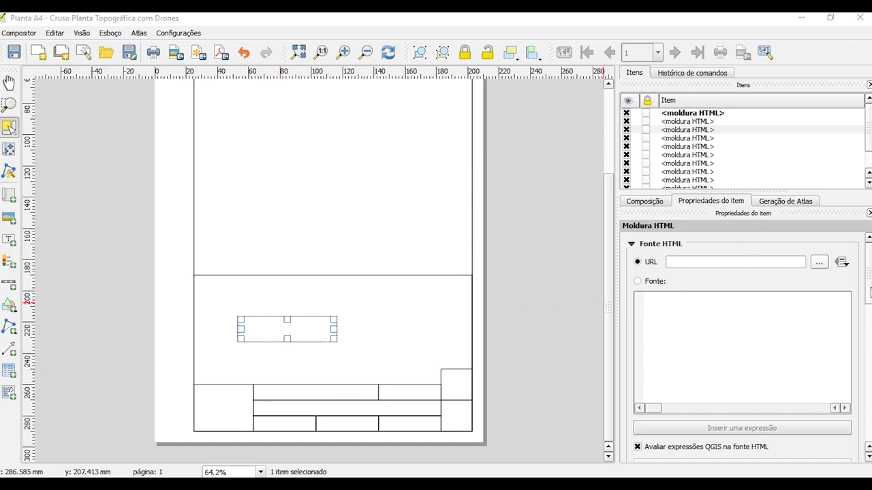
scroll(742, 341, down, 5)
click(631, 410)
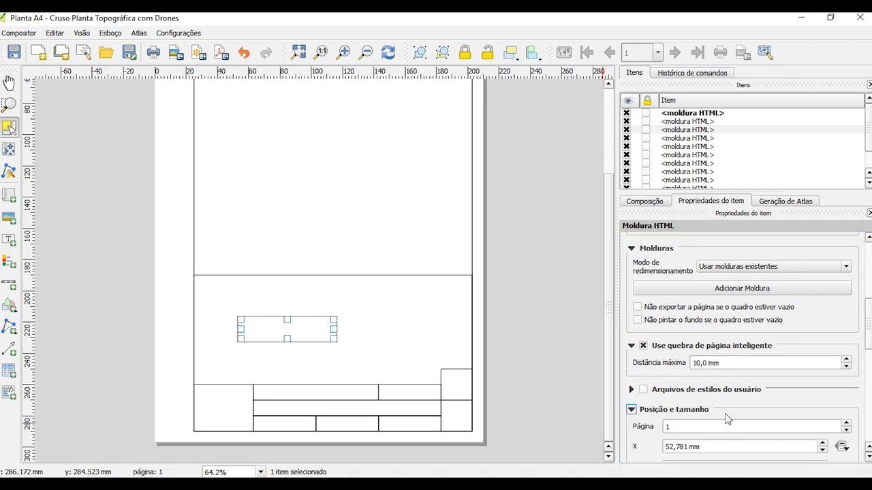
scroll(742, 333, down, 3)
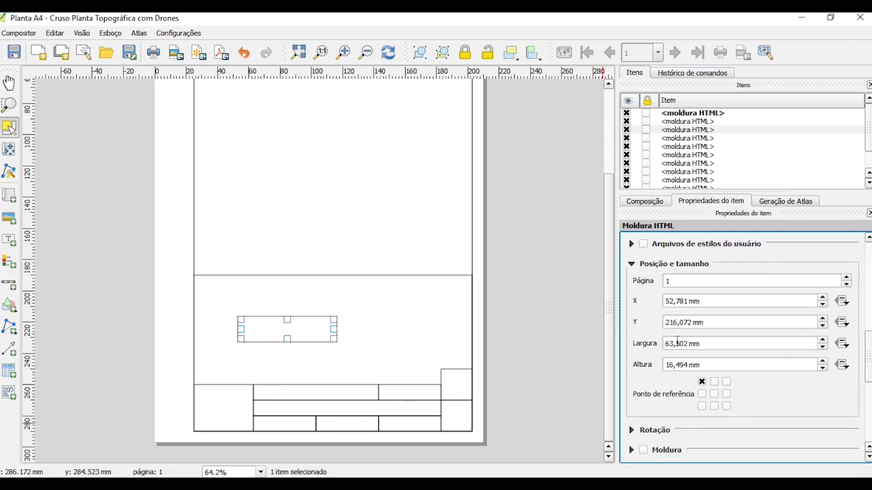
Resize the tenth subframe to 158 mm wide and 10 mm high.
drag(686, 344, 680, 344)
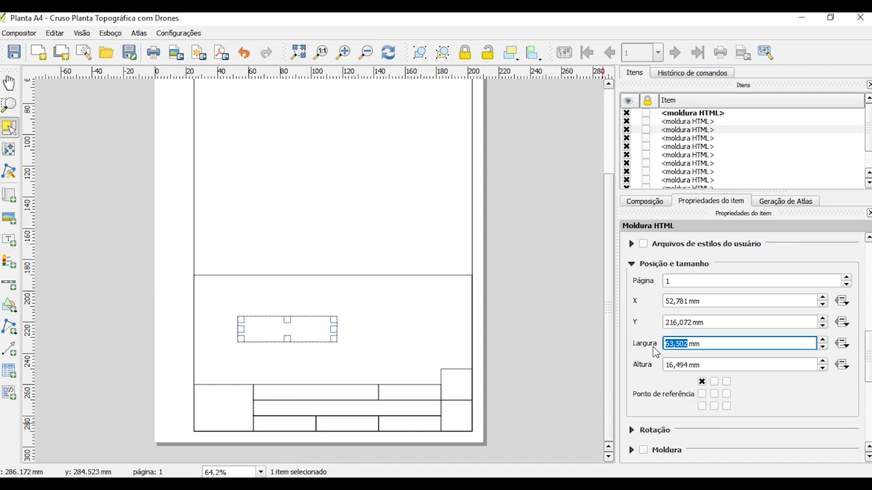
text(158)
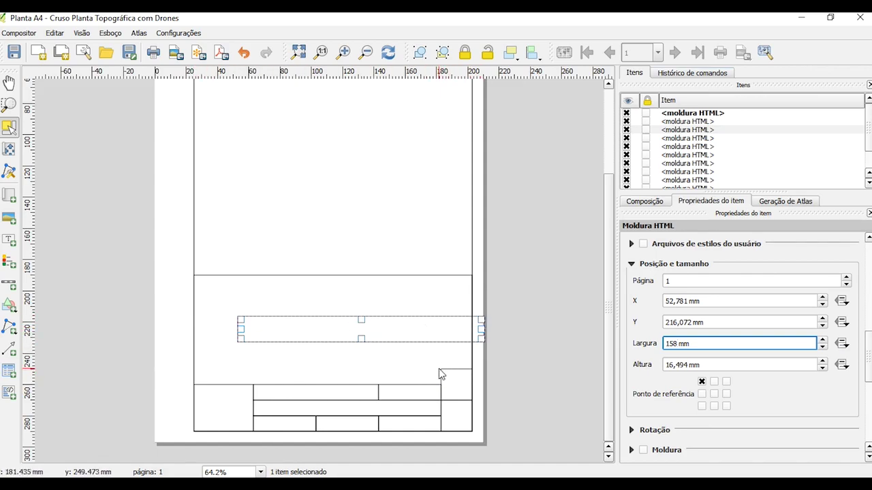
double_click(687, 364)
text(10)
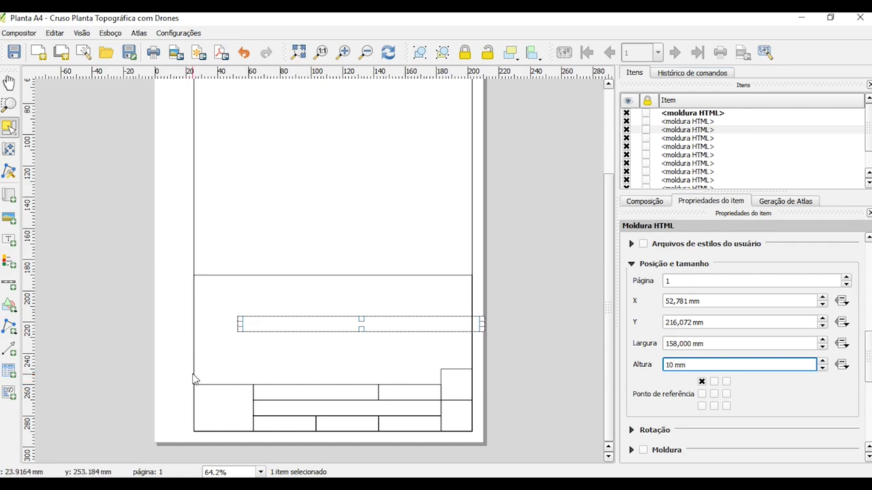
Move the 158 by 10 mm subframe to X 25 mm and Y 250 mm, against M2's left edge, and turn on its outline.
double_click(688, 302)
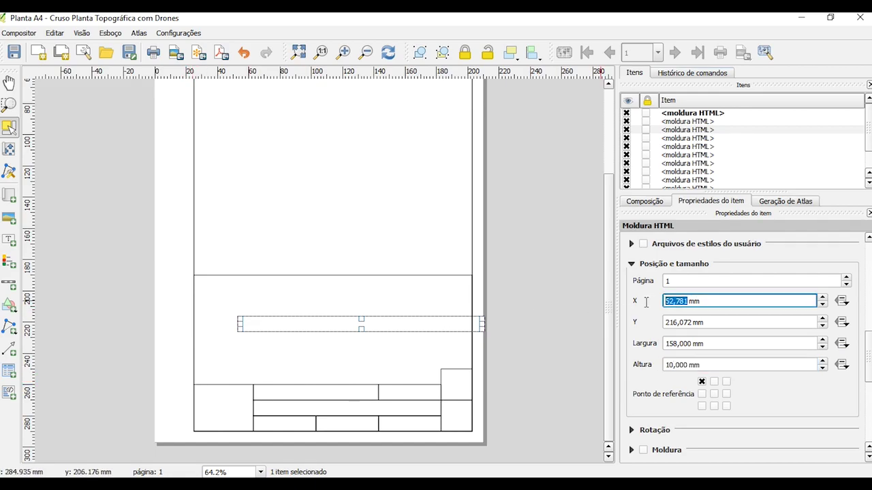
text(25)
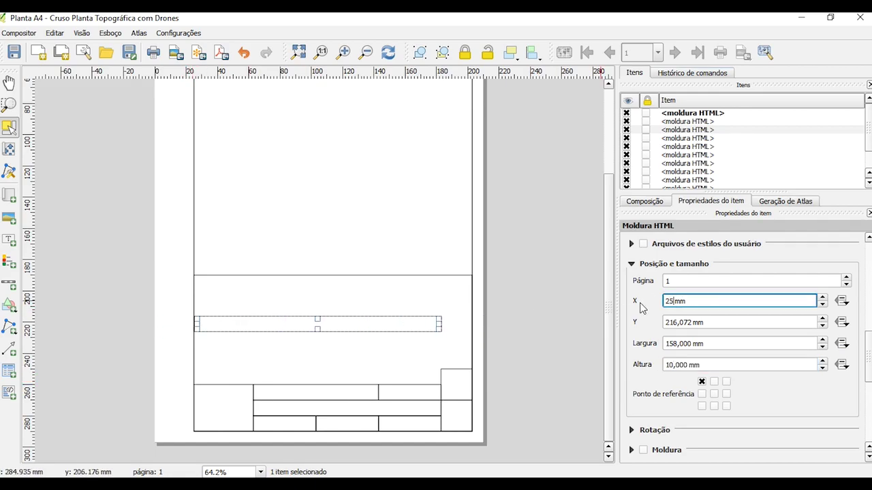
key(Tab)
click(690, 323)
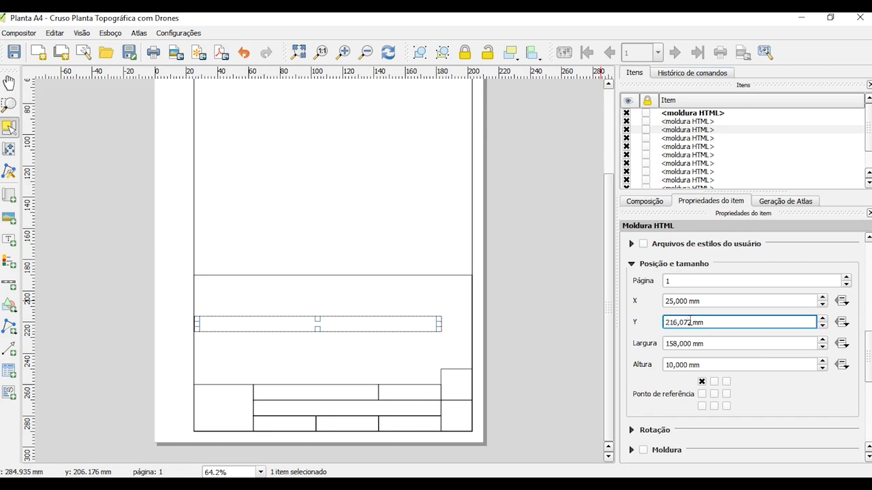
double_click(691, 323)
text(250)
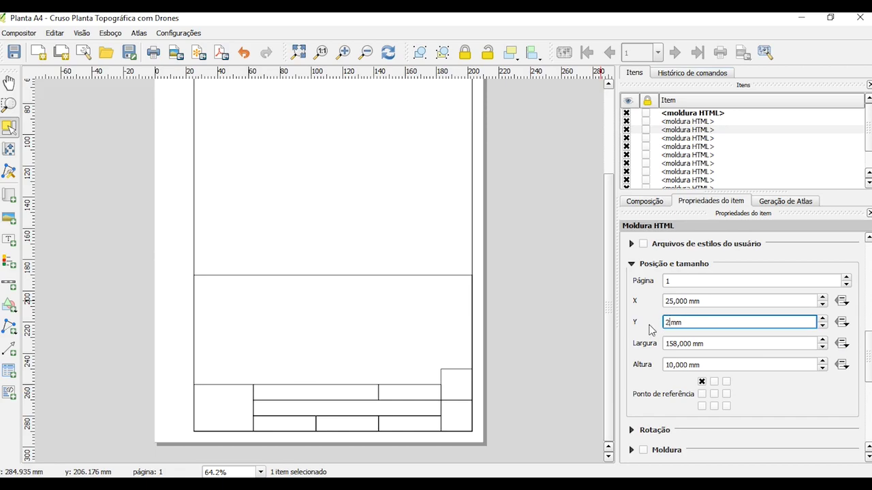
key(Return)
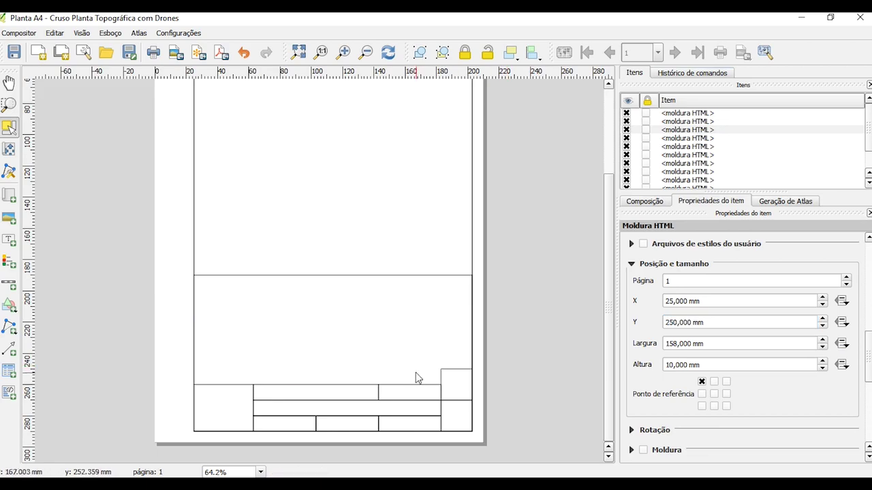
click(643, 450)
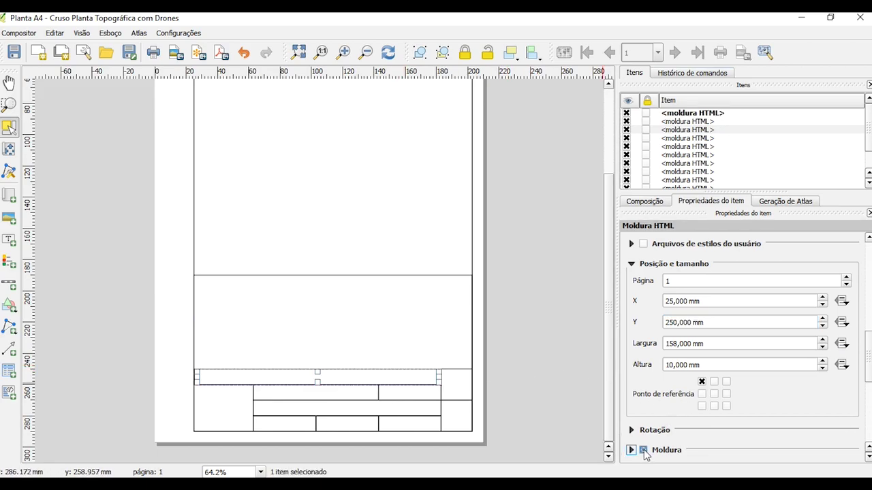
click(532, 383)
Draw an eleventh HTML subframe about 65 mm wide and 13 mm high inside M2 and show its position and size settings.
click(10, 393)
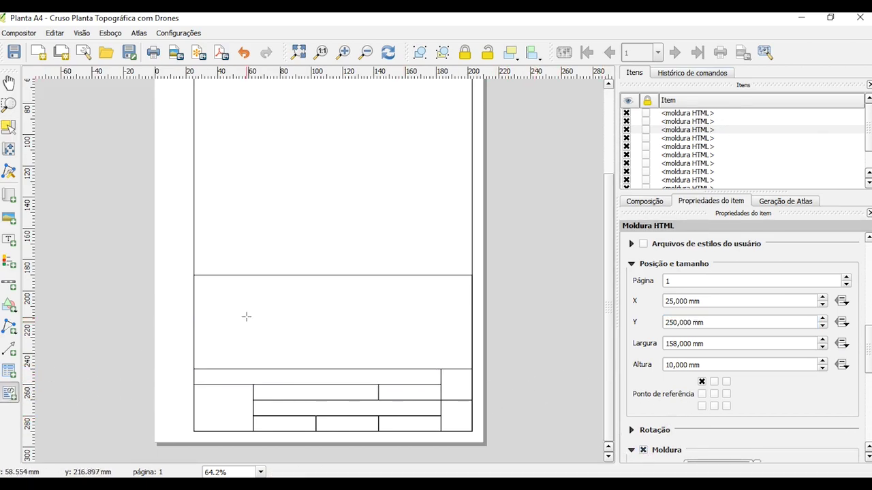
drag(248, 318, 348, 337)
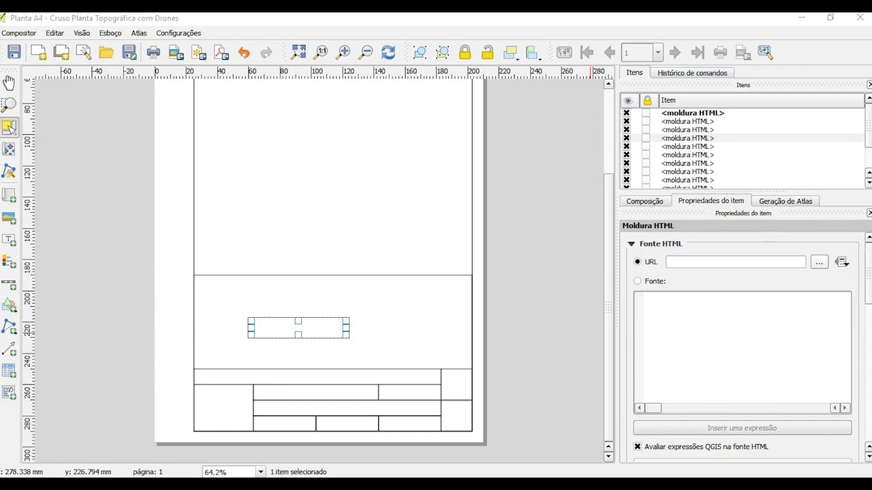
scroll(817, 379, down, 5)
drag(869, 307, 868, 360)
click(632, 293)
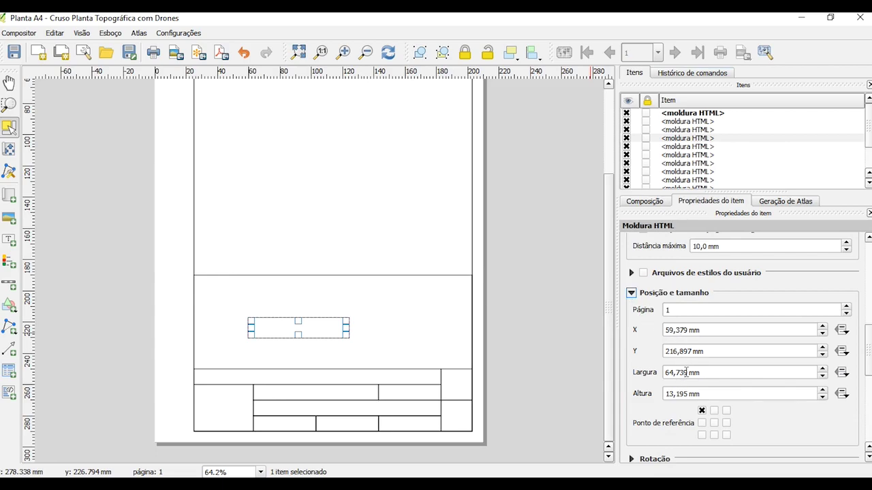
Resize the eleventh subframe to 178 mm wide and 10 mm high.
drag(689, 373, 668, 373)
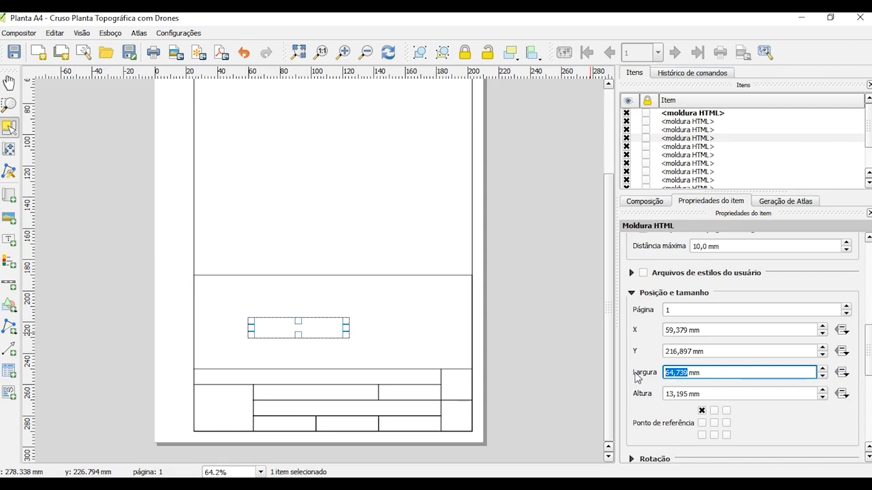
text(178)
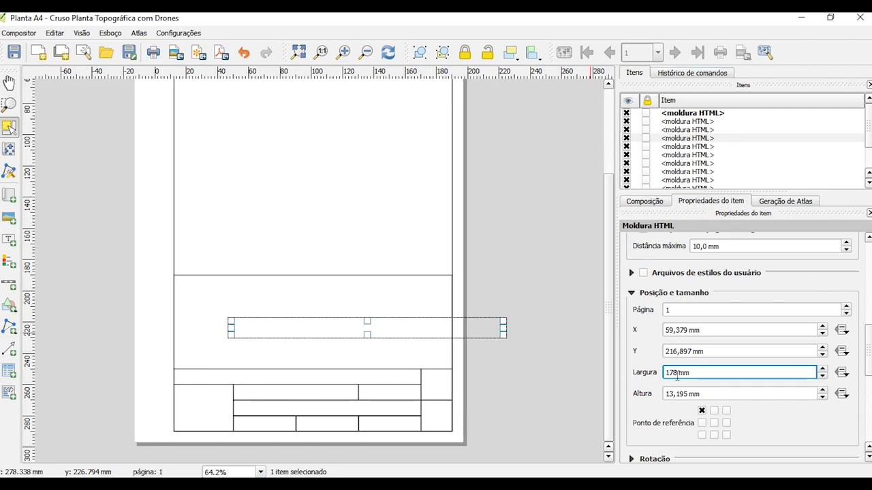
drag(687, 394, 658, 395)
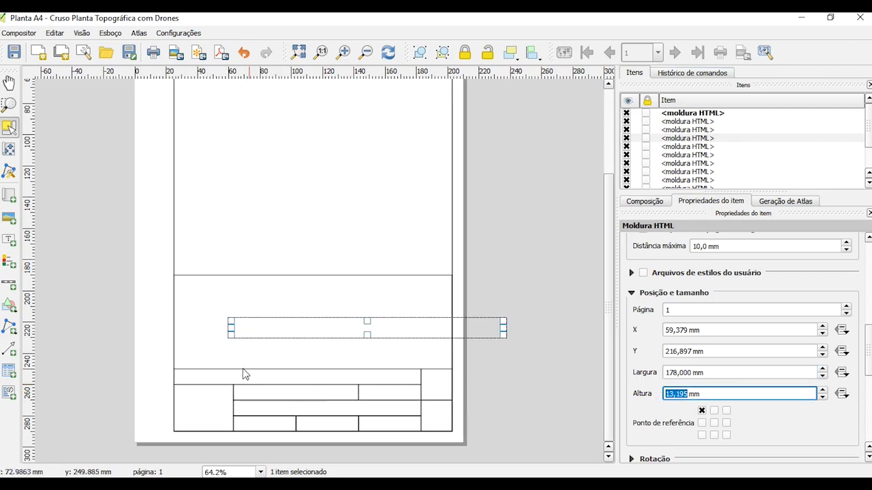
text(10)
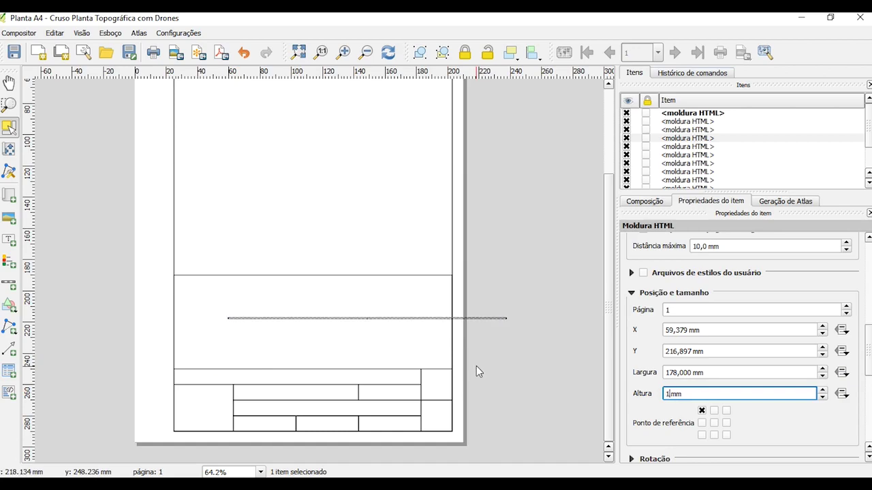
Move the eleventh subframe to X 25 mm and Y 240 mm, spanning M2's full width, and turn on its outline.
drag(685, 330, 663, 351)
text(25)
text(240)
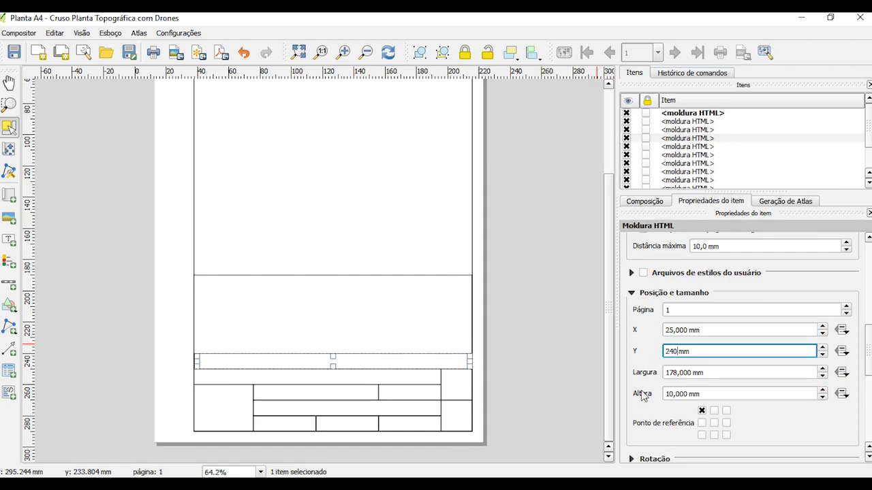
click(516, 386)
click(391, 359)
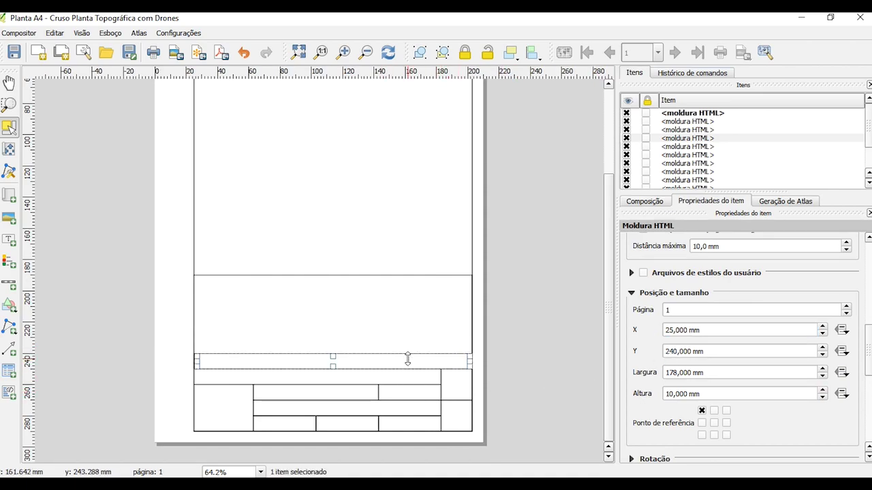
scroll(866, 360, down, 2)
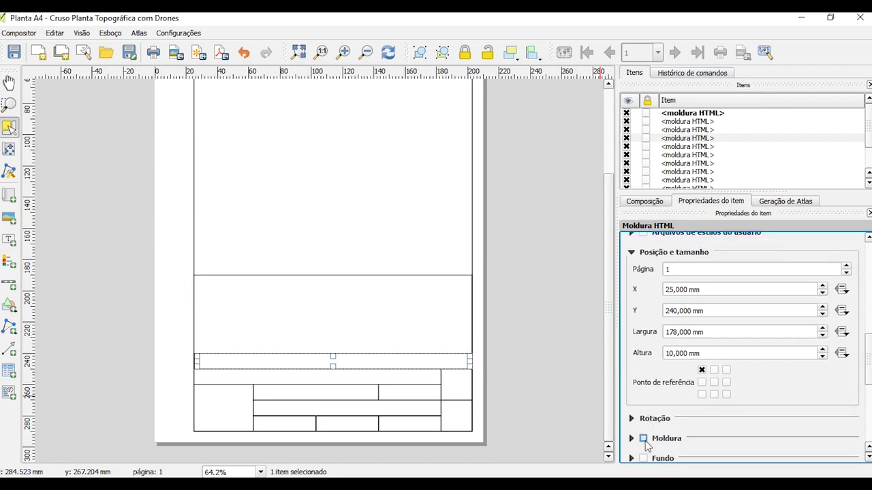
click(643, 439)
click(521, 359)
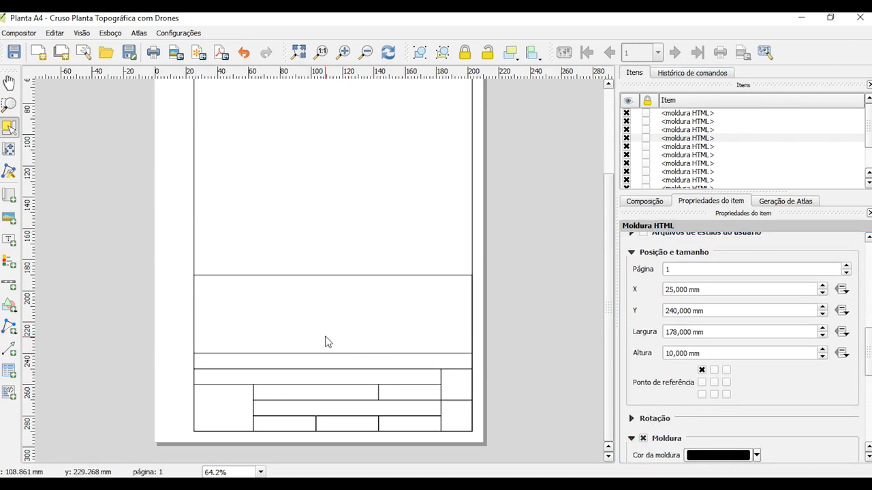
Draw a twelfth HTML subframe about 127 mm wide and 15 mm high inside M2 and show its position and size settings.
click(10, 393)
drag(222, 301, 422, 324)
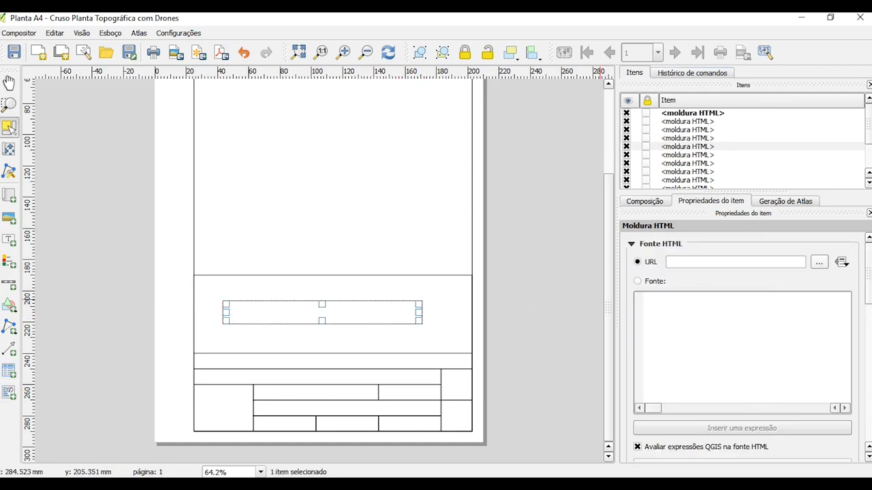
scroll(866, 374, down, 5)
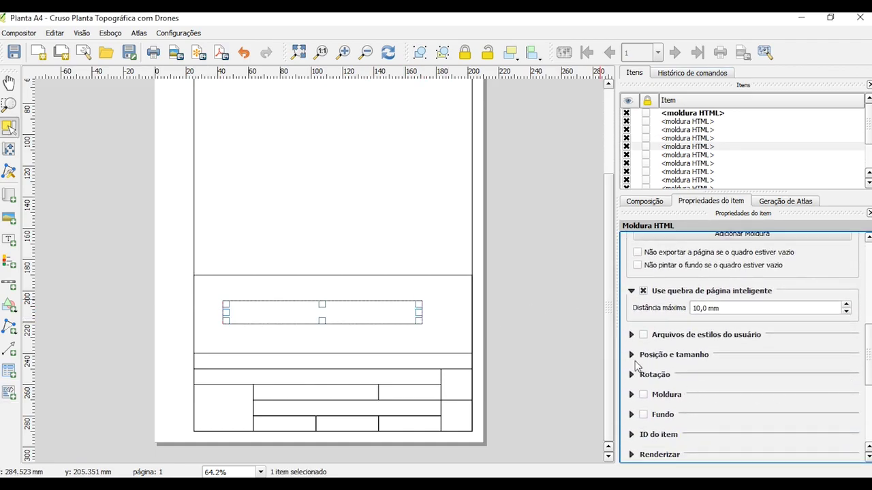
click(659, 356)
scroll(681, 337, down, 4)
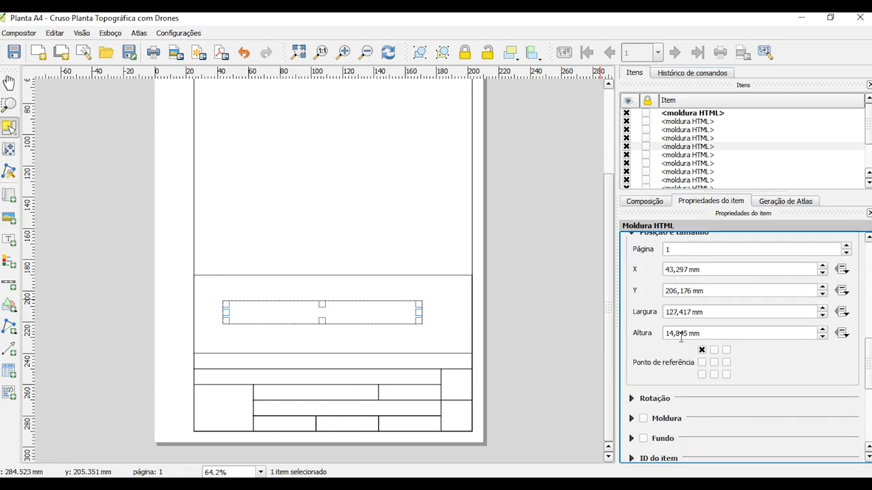
Resize the twelfth subframe to 178 mm wide and 10 mm high.
drag(692, 314, 647, 314)
text(178,)
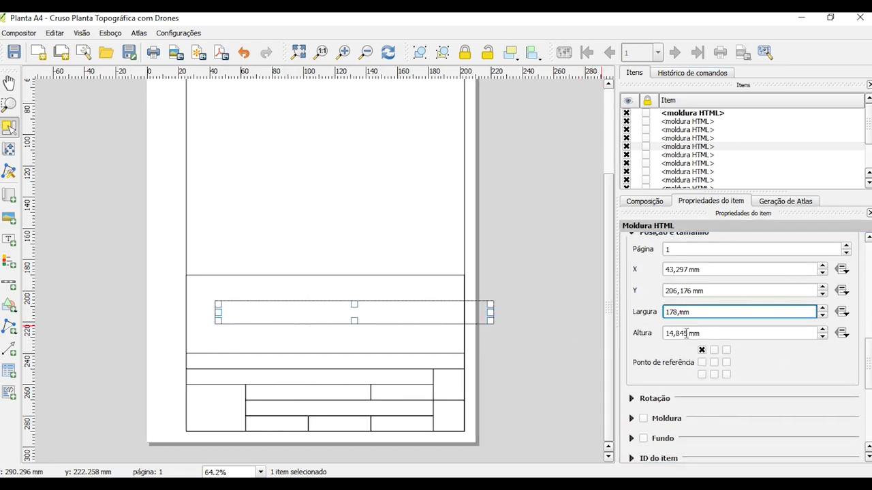
drag(665, 333, 641, 341)
text(10)
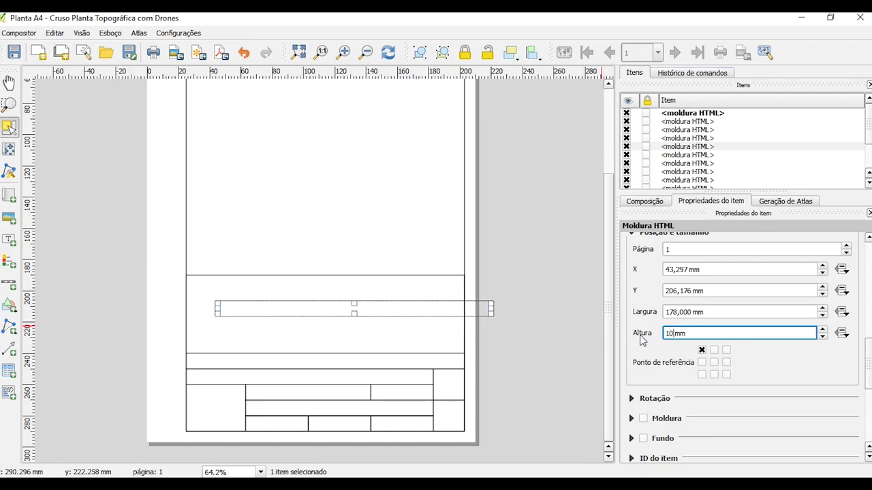
Move the twelfth subframe to X 25 mm and Y 230 mm, directly above the previous full-width row, and turn on its outline.
drag(689, 269, 694, 291)
text(25)
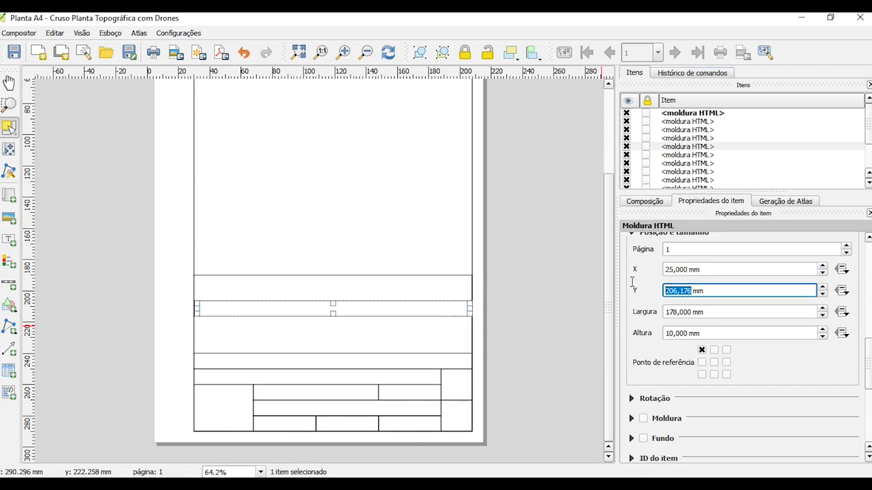
text(230)
click(530, 313)
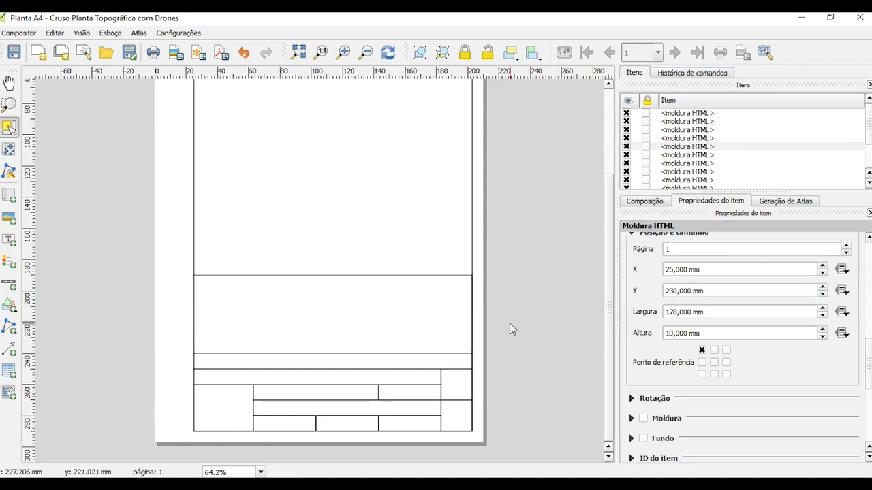
click(355, 345)
click(643, 418)
click(495, 388)
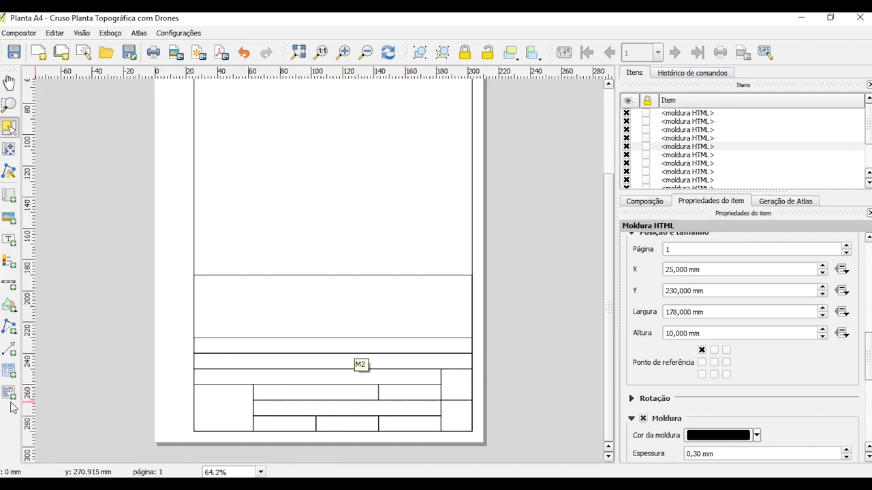
Draw a thirteenth HTML subframe about 78 mm wide and 28 mm high in M2's upper area and show its position and size settings.
drag(217, 292, 337, 332)
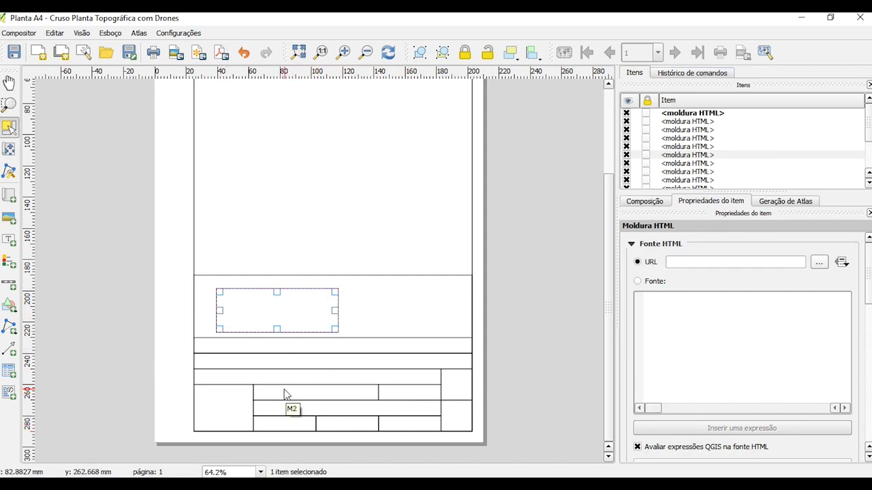
scroll(870, 291, down, 10)
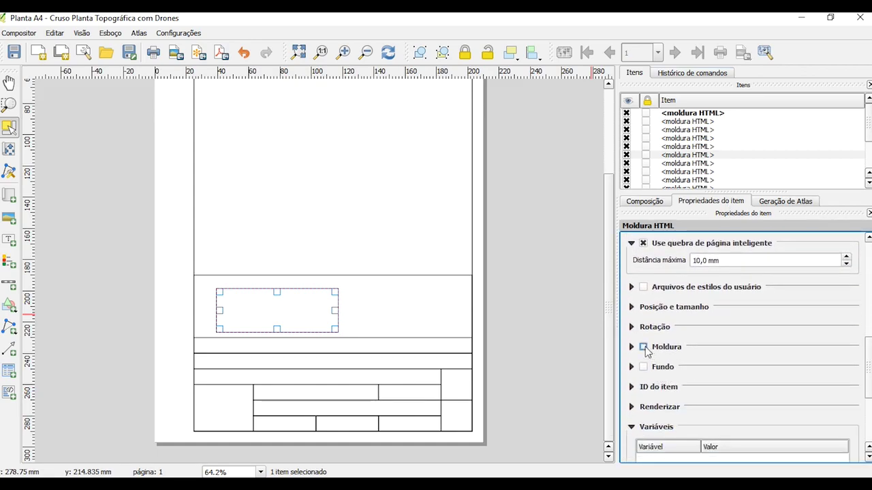
click(631, 306)
scroll(682, 368, down, 1)
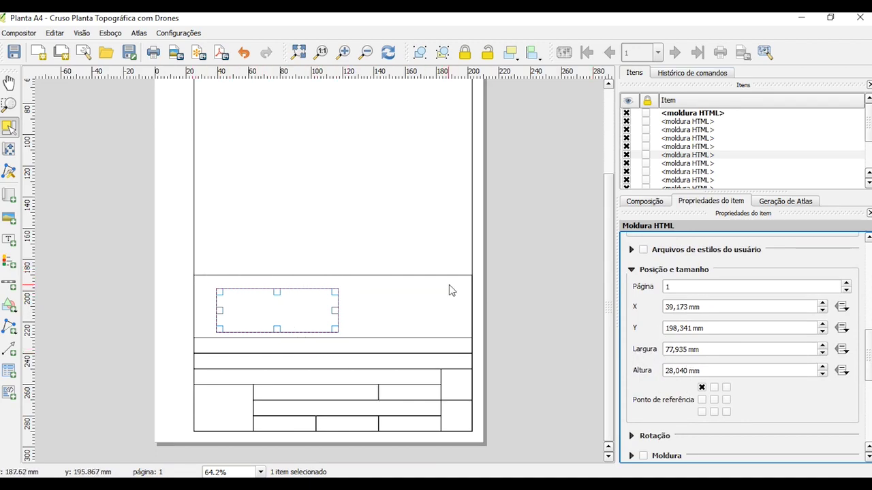
Calculate half of M2's 178 mm width in the Windows Calculator and return to the QGIS composer.
click(80, 476)
text(cal)
key(Return)
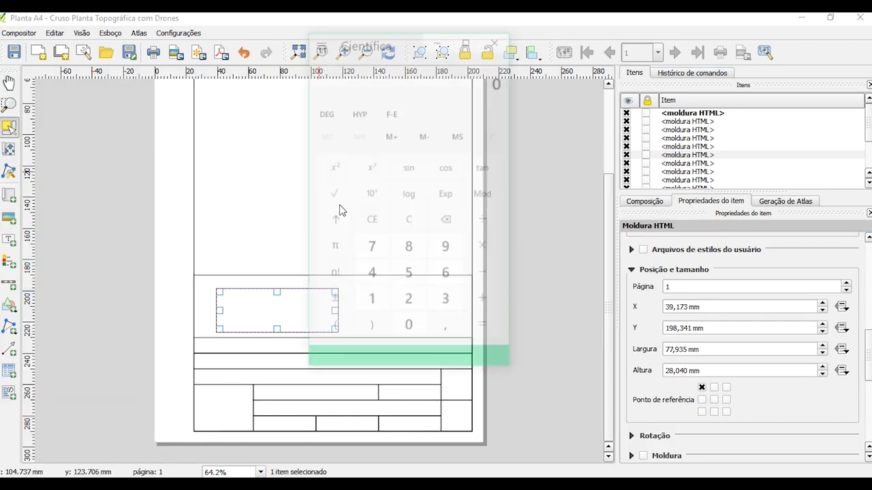
text(178/2)
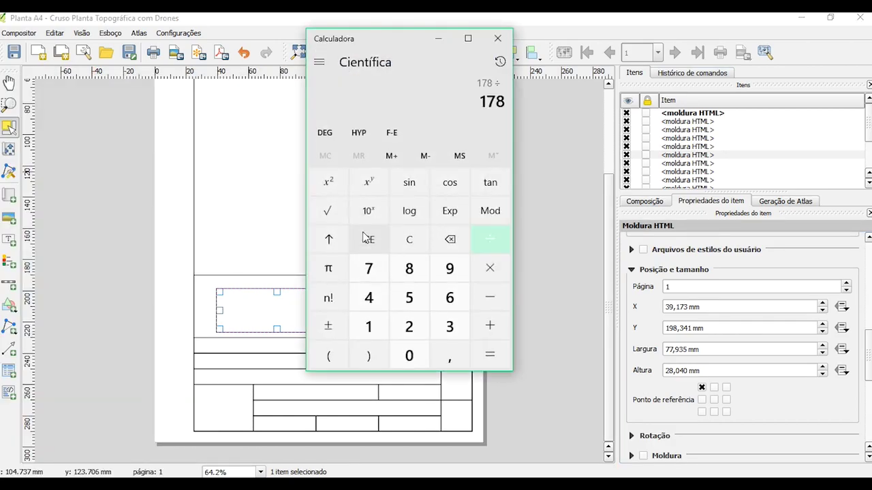
key(Return)
drag(389, 30, 494, 38)
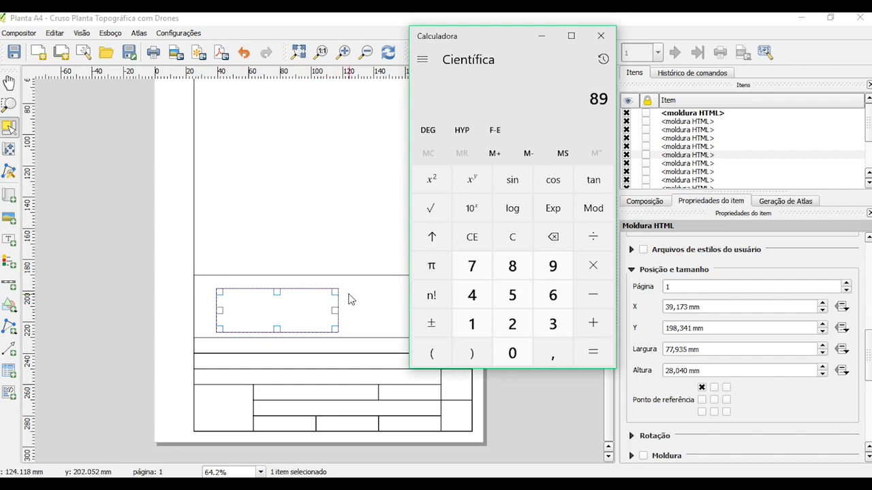
key(alt+Tab)
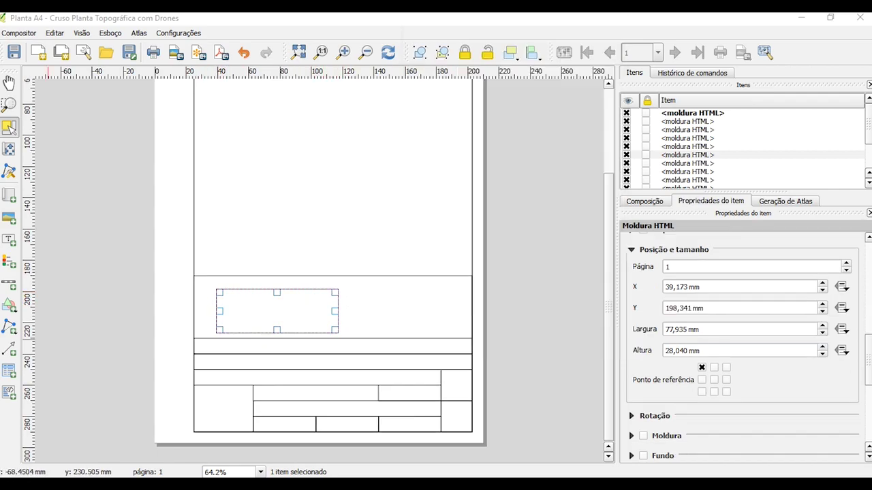
Resize the thirteenth subframe to 89 mm wide and 40 mm high.
click(686, 329)
drag(686, 329, 649, 341)
text(89)
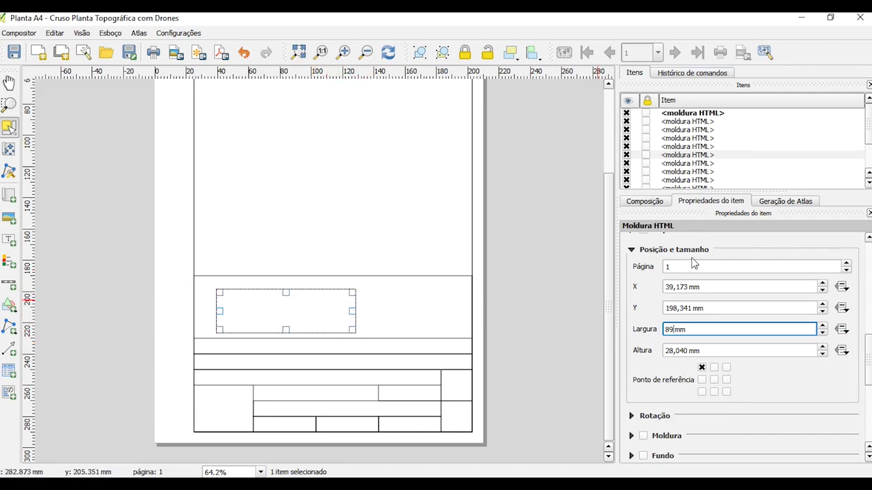
key(Tab)
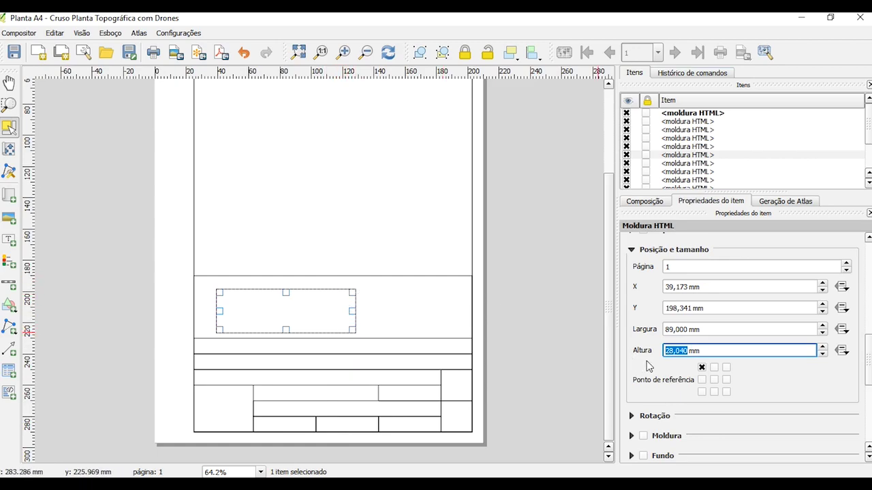
text(40)
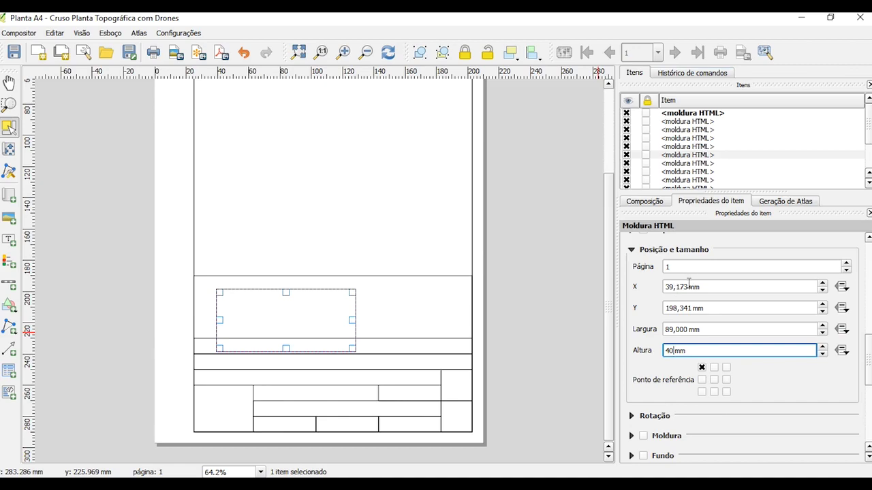
Move the thirteenth subframe to X 25 mm and Y 190 mm, in M2's upper-left corner, and turn on its outline.
drag(689, 285, 667, 289)
text(25)
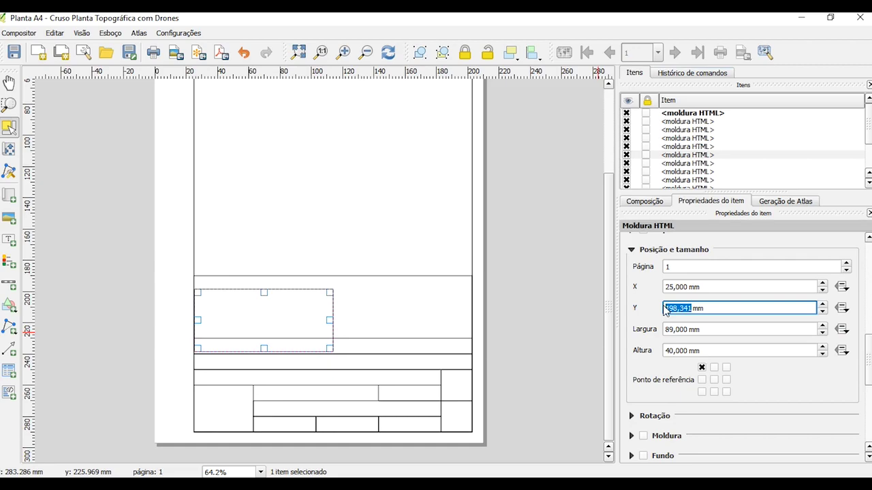
text(190)
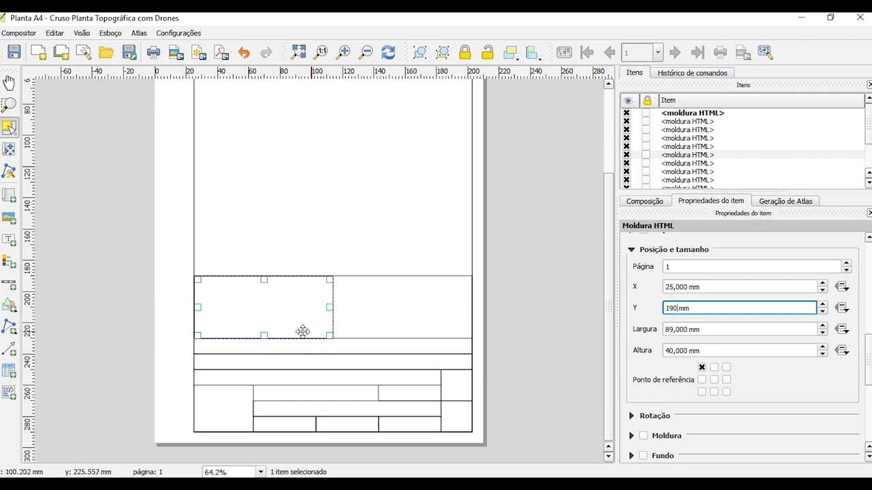
drag(611, 335, 612, 252)
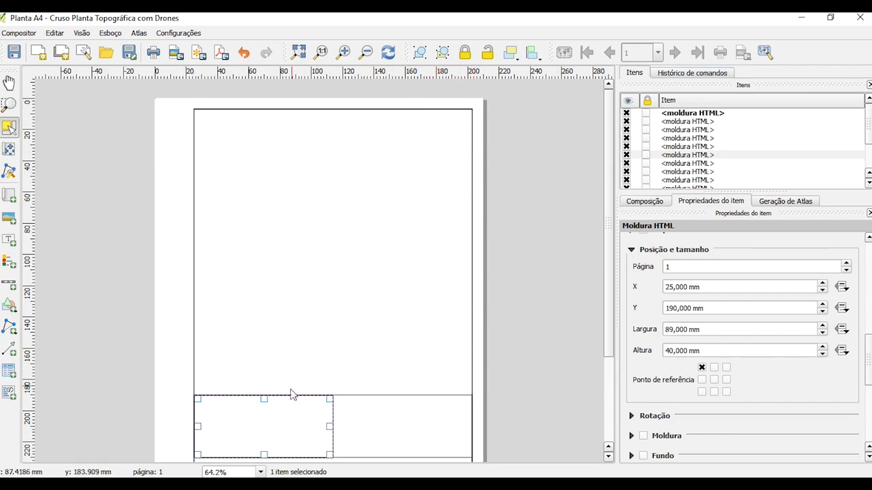
drag(613, 307, 604, 383)
click(546, 325)
click(312, 312)
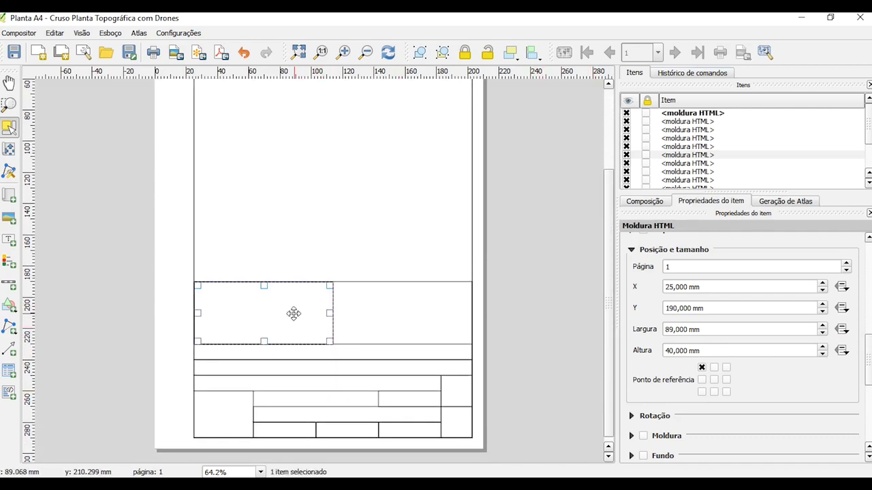
click(644, 436)
click(532, 359)
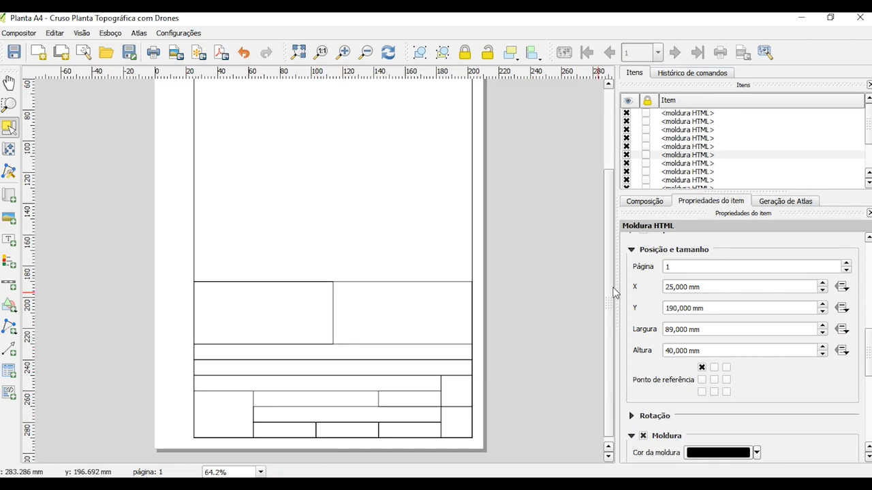
Add a text label across the upper part of the tall subframe in the title block's lower-left corner.
drag(609, 292, 610, 148)
scroll(598, 246, down, 5)
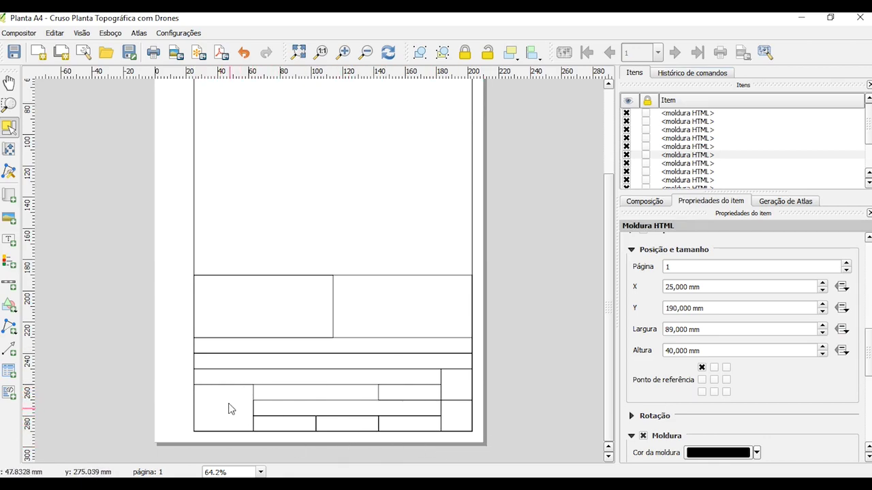
click(261, 472)
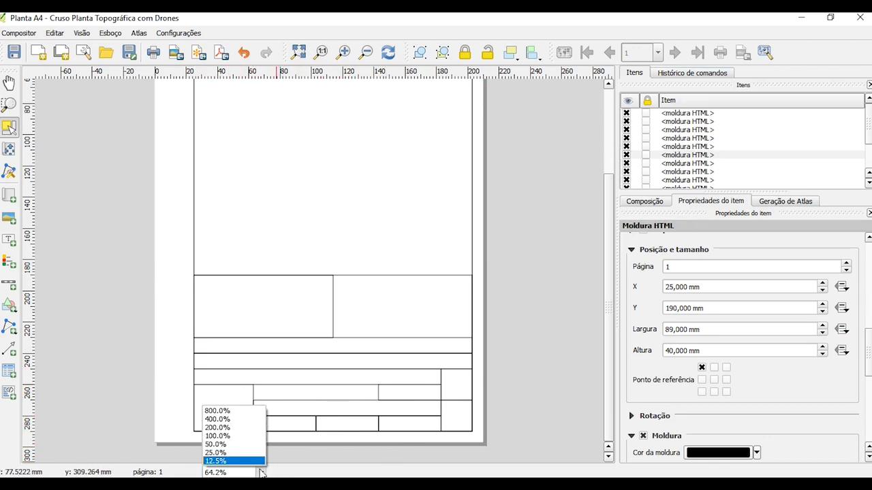
click(213, 472)
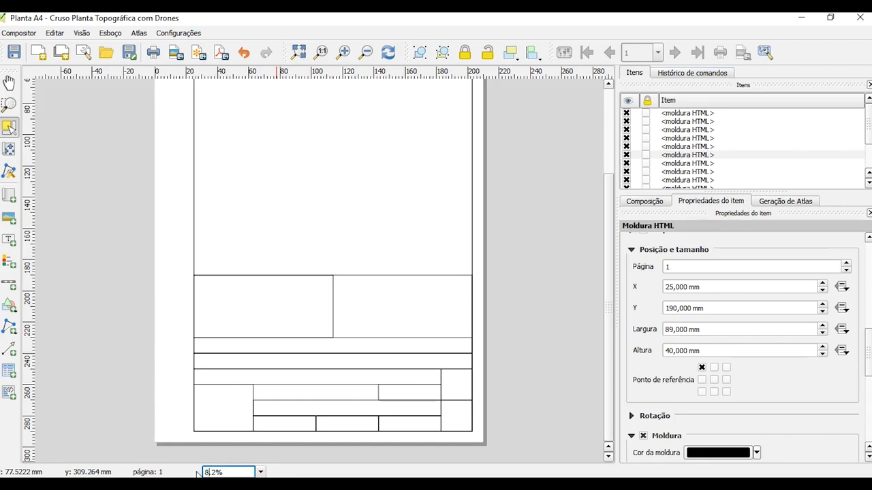
text(80)
key(Return)
drag(605, 245, 584, 345)
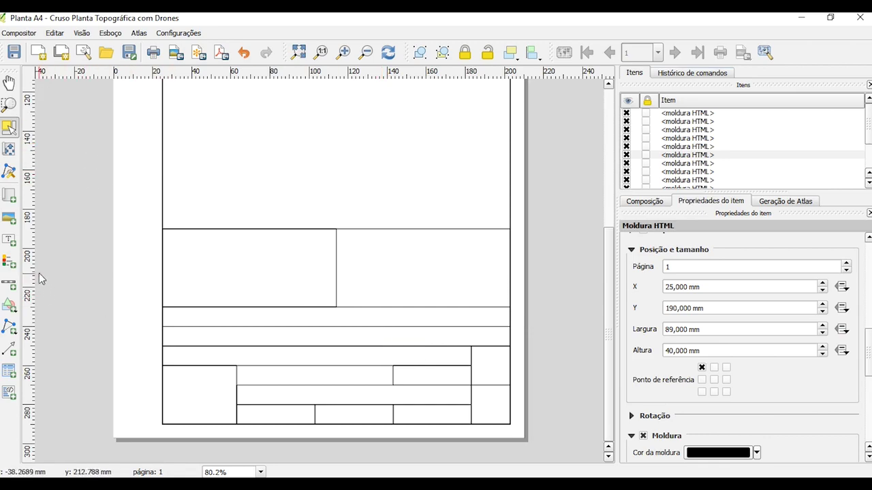
click(9, 240)
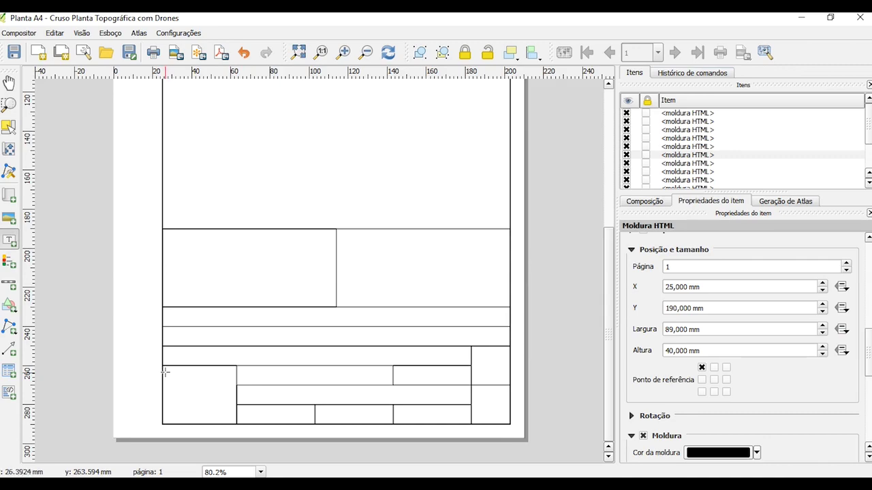
drag(163, 371, 234, 384)
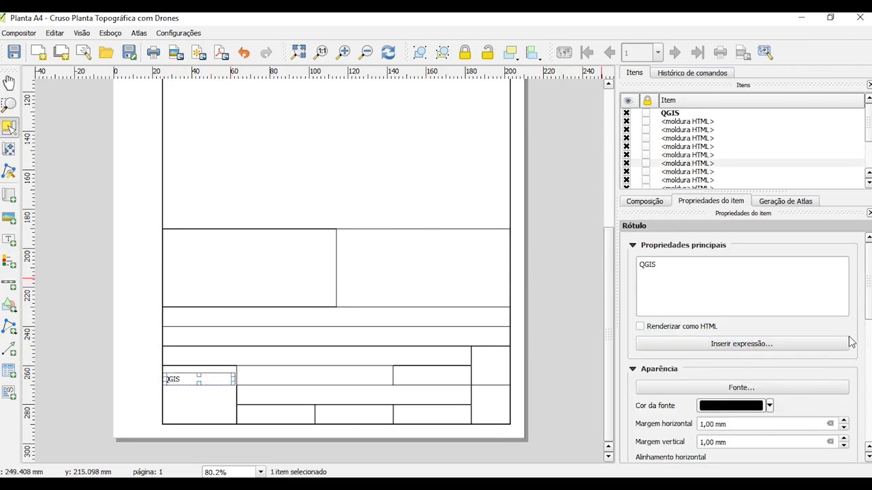
Centre the label's text horizontally and vertically and stretch the label to both side edges of its subframe.
scroll(743, 293, down, 1)
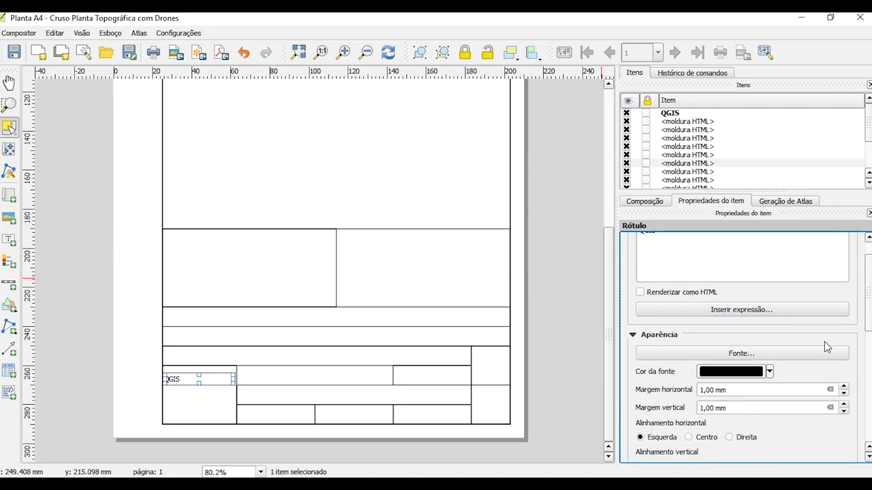
scroll(814, 339, down, 2)
click(696, 385)
click(690, 413)
scroll(871, 339, up, 3)
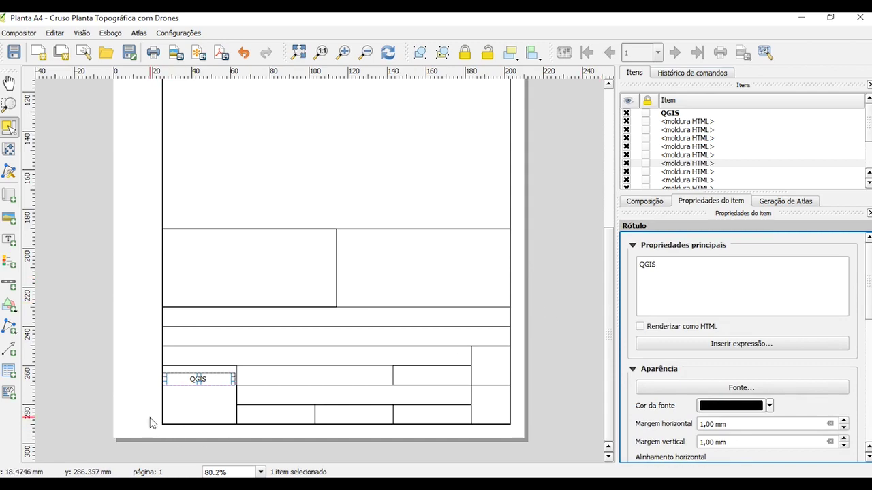
drag(235, 380, 238, 379)
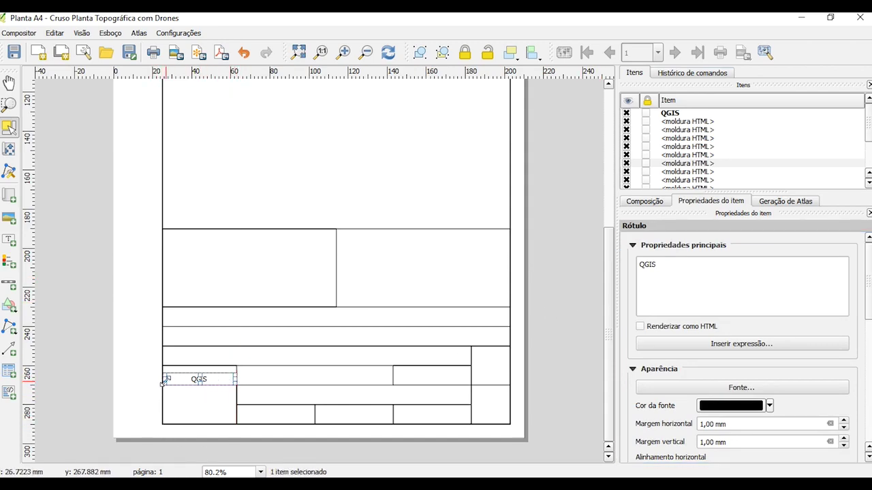
drag(164, 380, 162, 379)
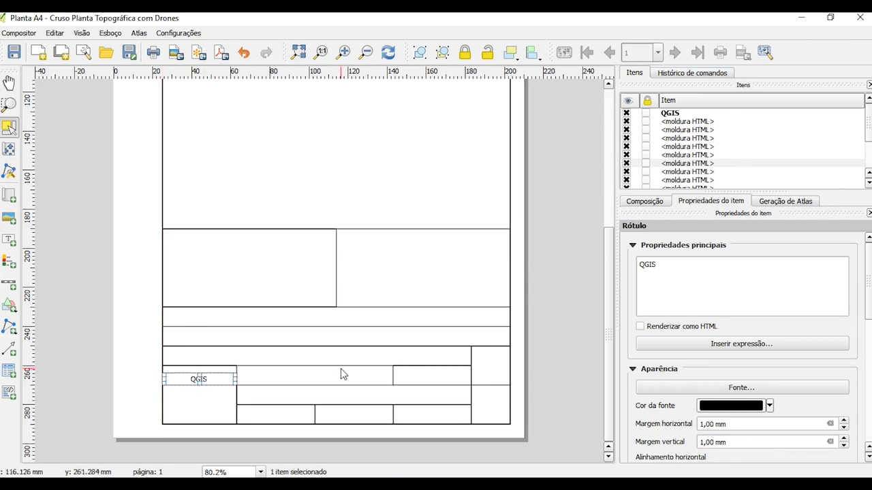
Change the label's text to "QUADRO DE ÁREAS" and move it up to the top edge of its subframe.
drag(672, 263, 630, 267)
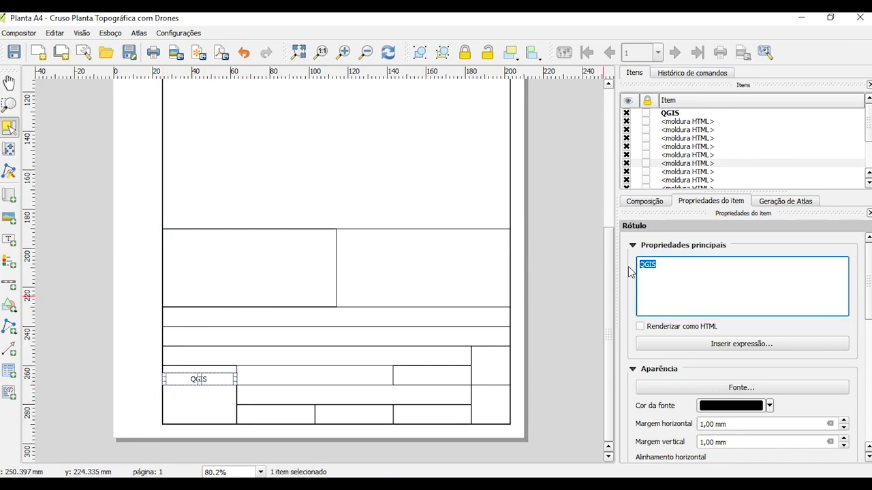
text(QUADRO DE ÁREAS)
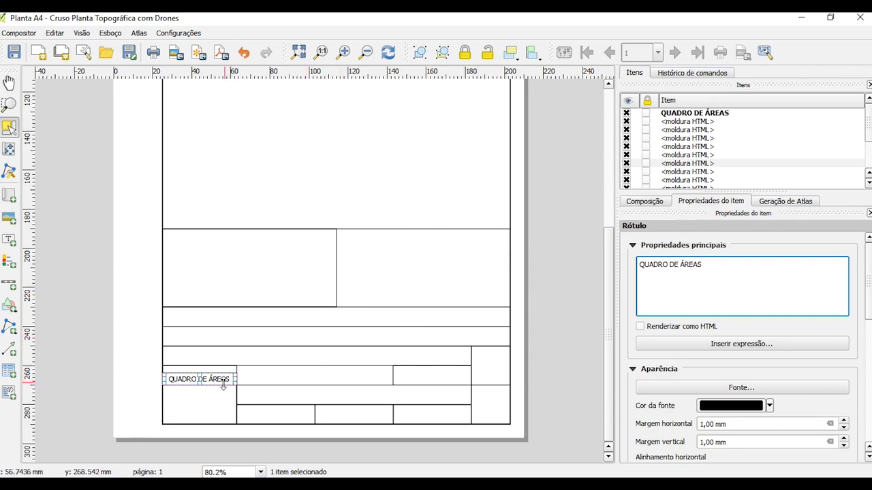
drag(218, 379, 218, 372)
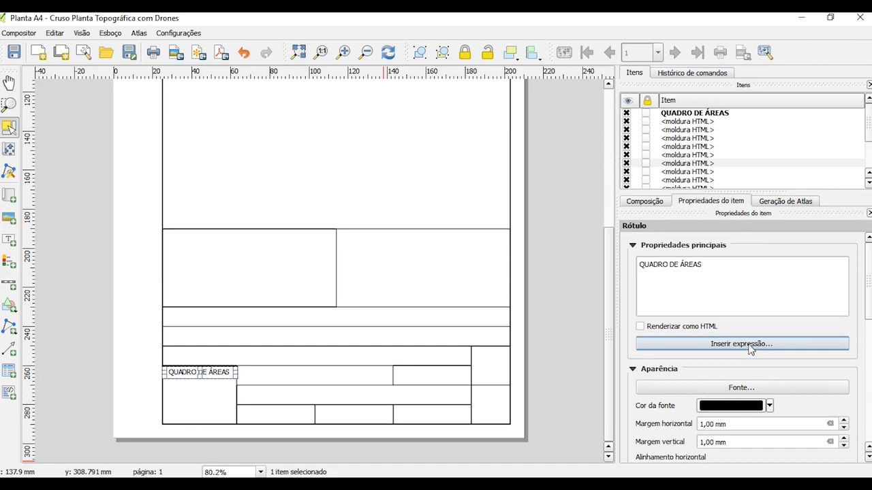
Choose the font size of the "QUADRO DE ÁREAS" label in its font settings.
click(752, 390)
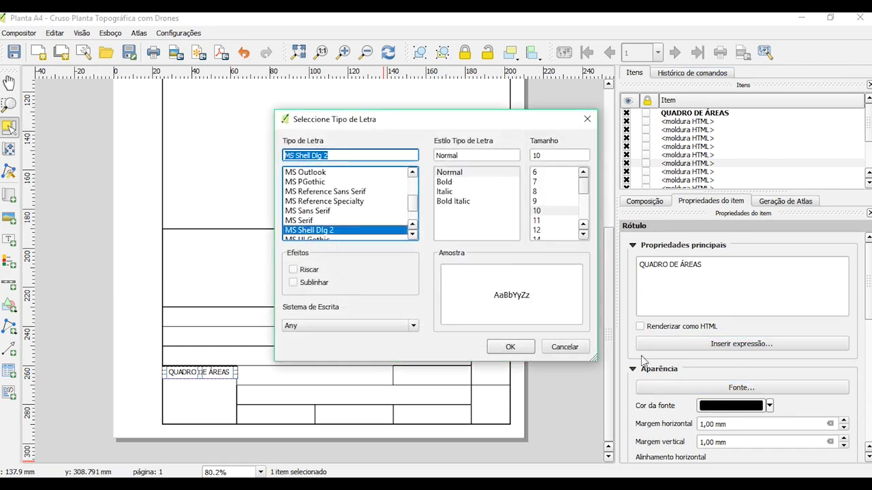
click(552, 217)
click(510, 348)
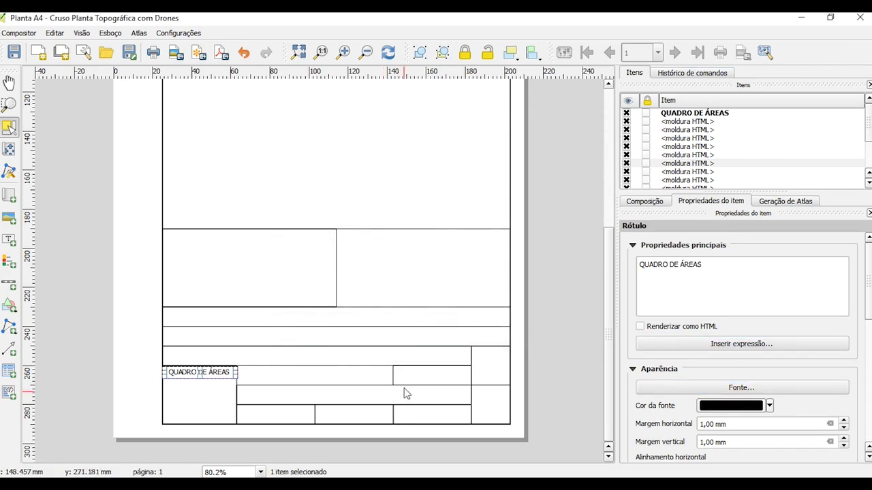
click(570, 372)
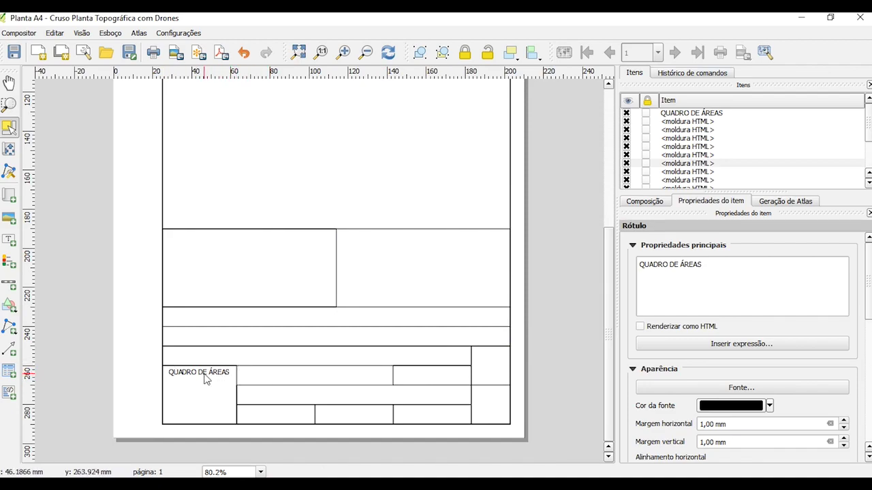
Duplicate the "QUADRO DE ÁREAS" label and fit the copy along the top of the bottom row's first small subframe.
click(230, 376)
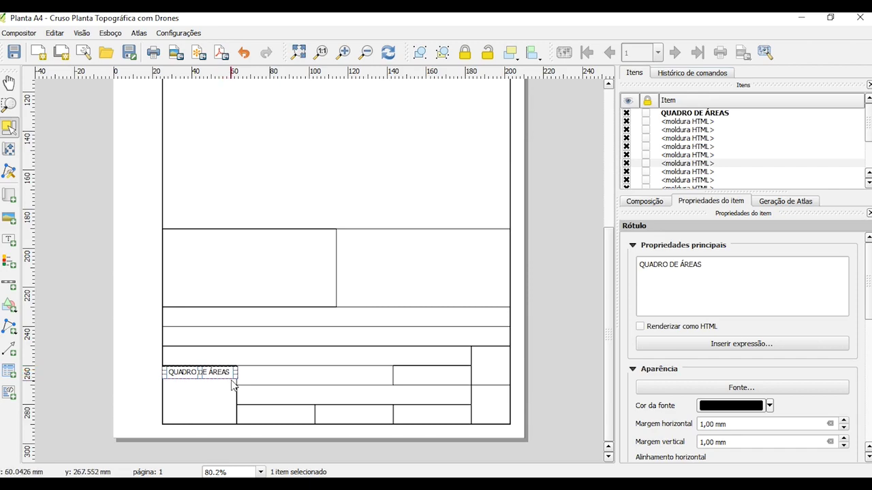
key(ctrl+v)
drag(253, 386, 236, 411)
drag(313, 411, 278, 408)
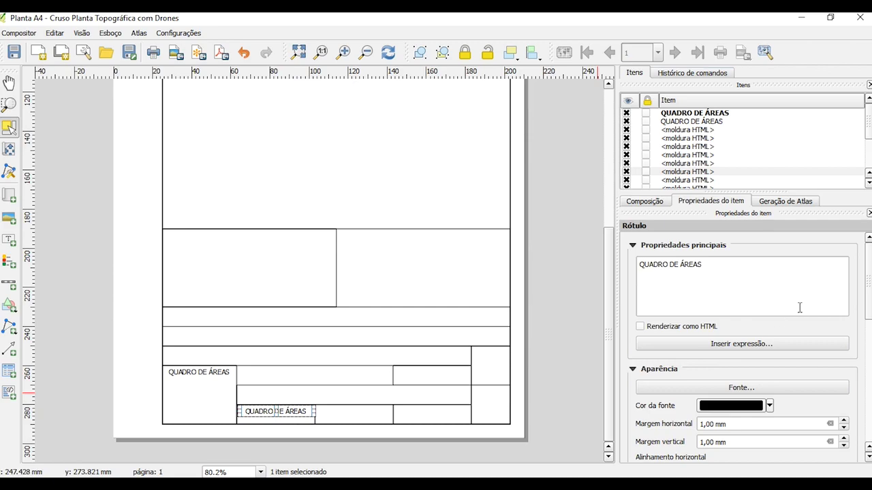
Change the copied label's text in the bottom row's first small subframe to "MUNICIPIO".
drag(726, 262, 620, 267)
text(M)
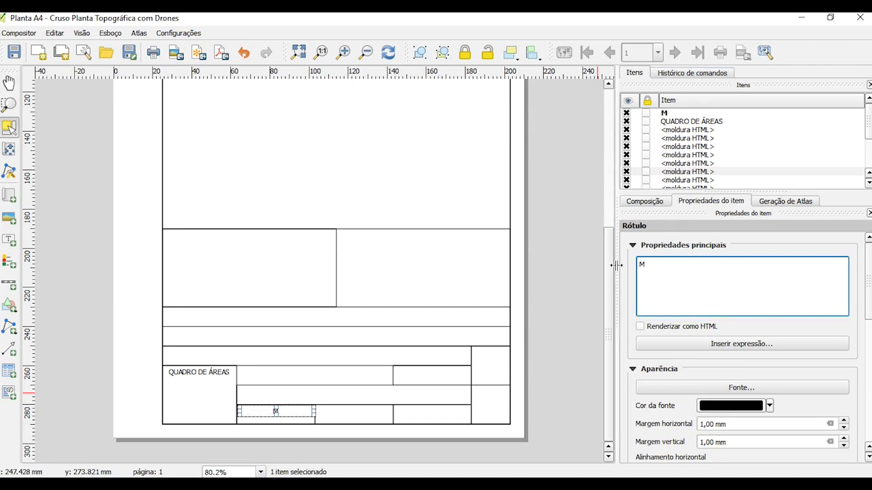
text(UNICÍPOIO)
key(BackSpace)
key(BackSpace)
key(BackSpace)
key(BackSpace)
key(BackSpace)
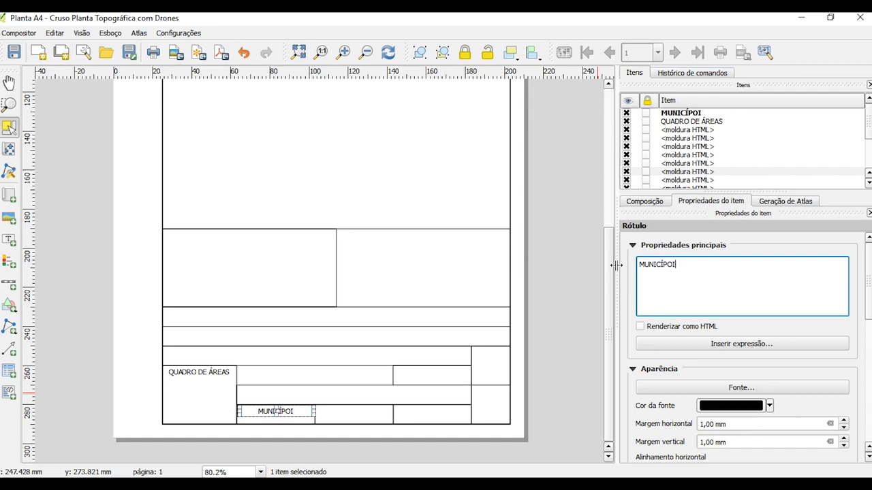
text(IPIO)
click(348, 436)
Duplicate the "MUNICIPIO" label and align the copy along the top of the bottom row's middle small subframe.
click(286, 412)
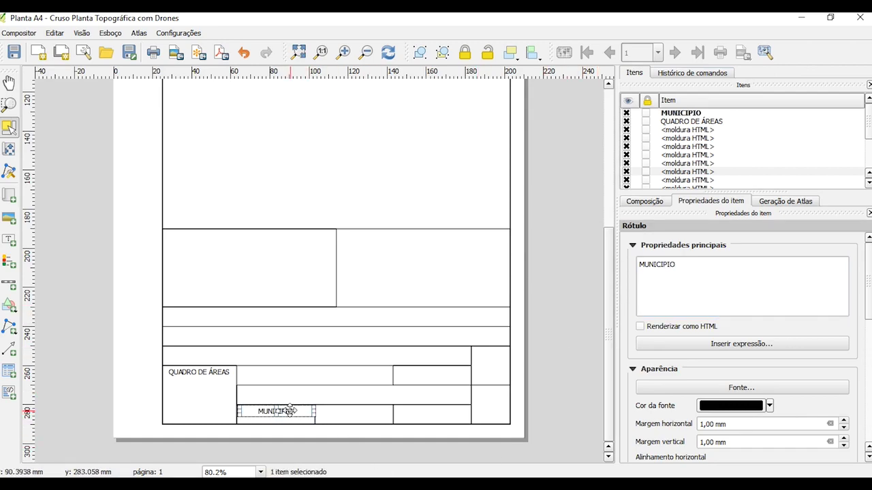
key(ctrl+c)
key(ctrl+v)
drag(361, 417, 316, 412)
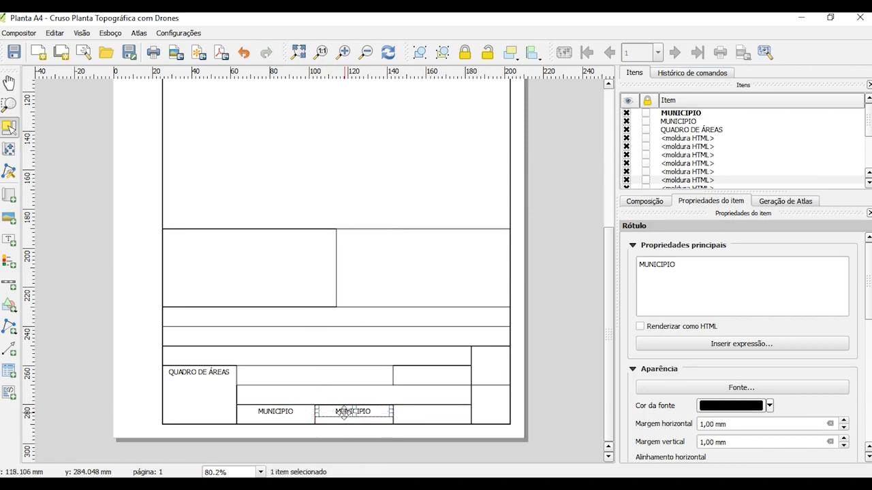
drag(390, 411, 389, 411)
Change the text of the label in the bottom row's middle small subframe to "ESTADO".
click(353, 411)
drag(687, 275, 633, 282)
text(ESTADO)
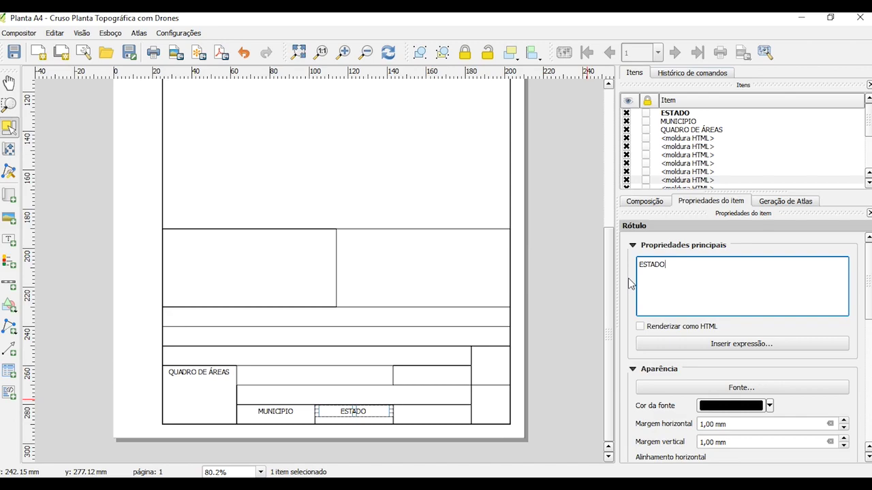
click(557, 368)
Paste another copy of the "MUNICIPIO" label and align it along the top of the bottom row's third small subframe.
key(ctrl+v)
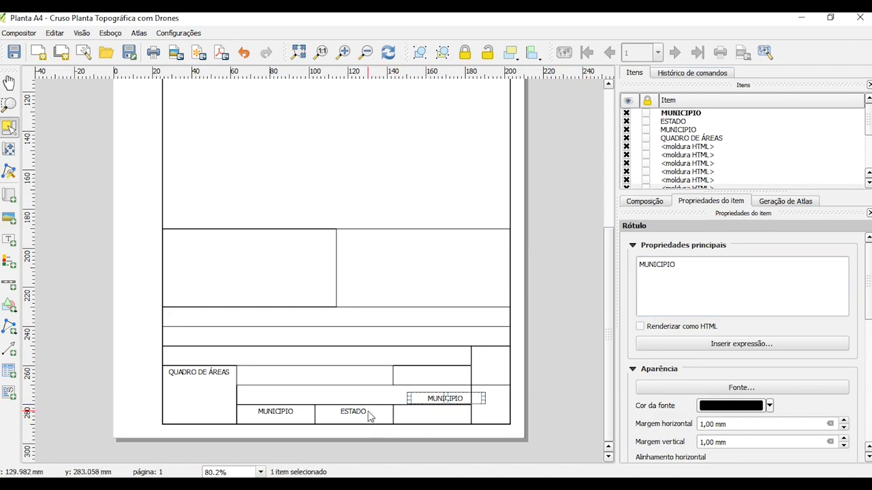
drag(421, 395, 408, 408)
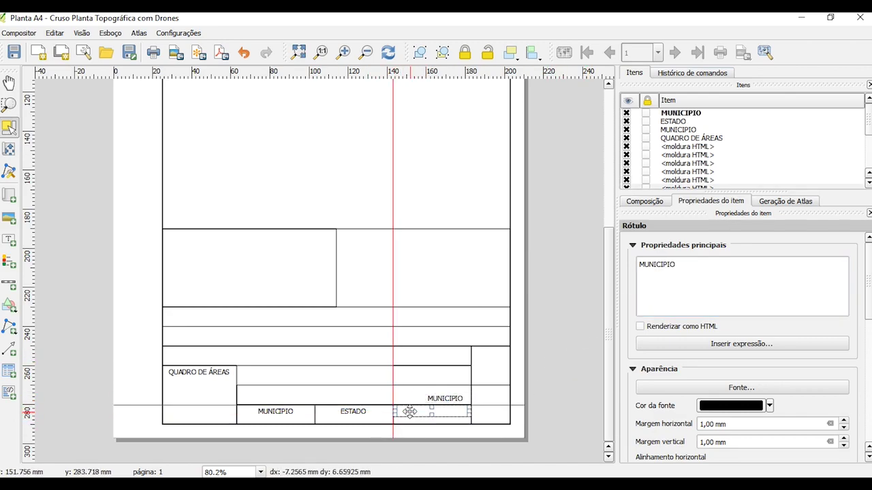
Set the text of the copied label in the cell beside ESTADO to DATA.
triple_click(696, 265)
text(DATA)
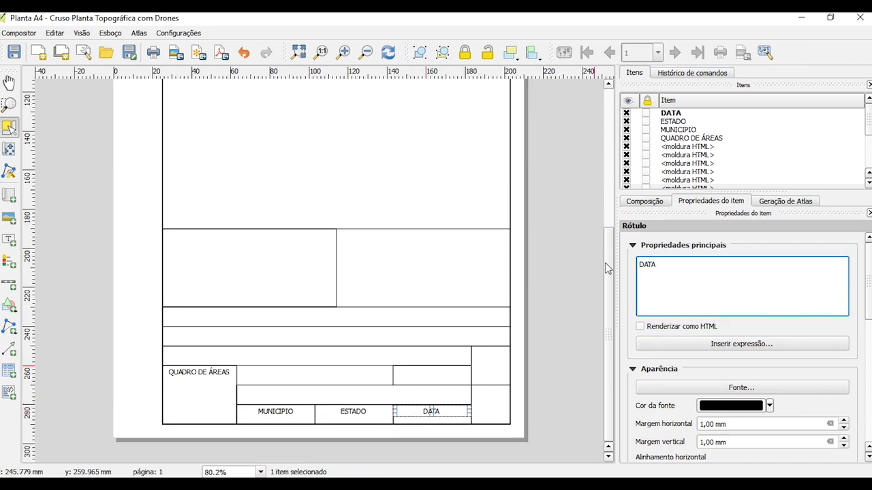
click(570, 380)
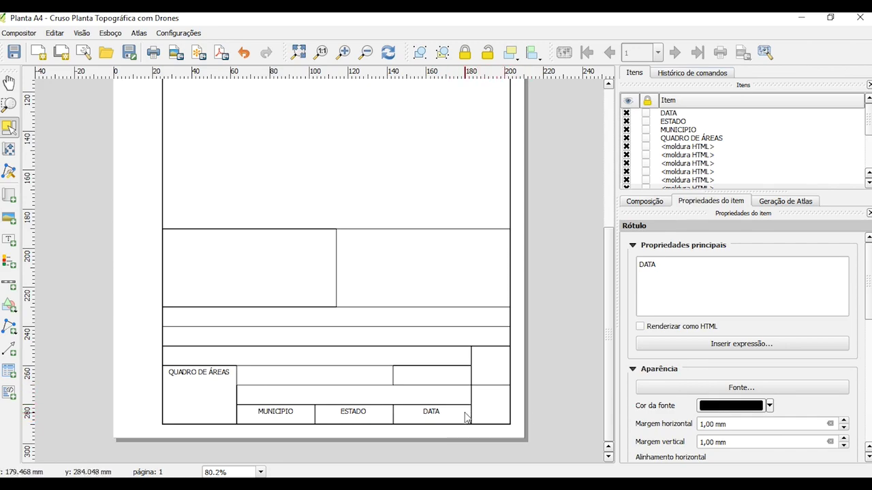
Paste another label copy into the narrow box beside DATA, fit it to the box width and set its text to ESCALA.
key(ctrl+v)
drag(458, 433, 466, 392)
drag(530, 392, 489, 402)
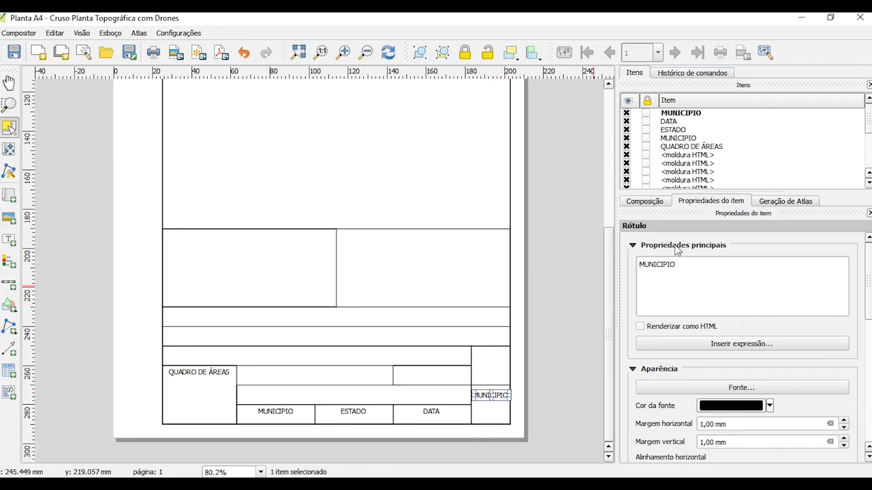
click(690, 279)
double_click(640, 265)
text(ESCALA)
click(571, 371)
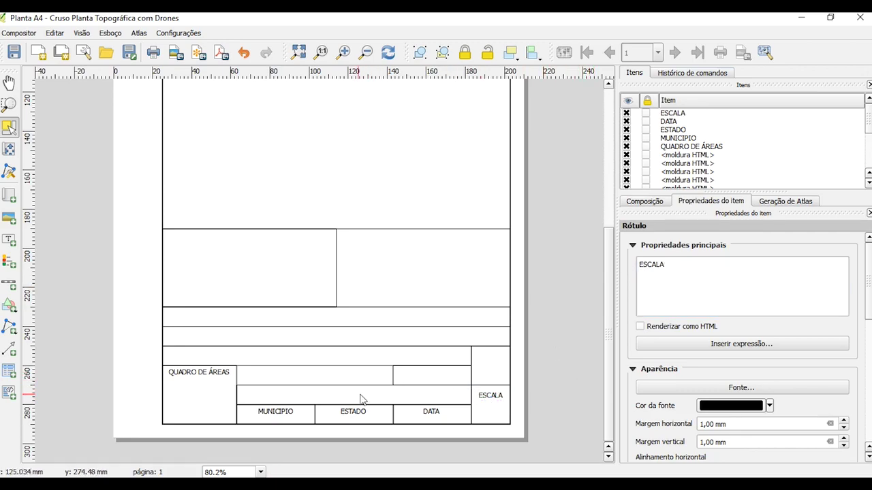
Duplicate the MUNICIPIO label into the row directly above it and set the copy's text to AUTOR.
click(282, 409)
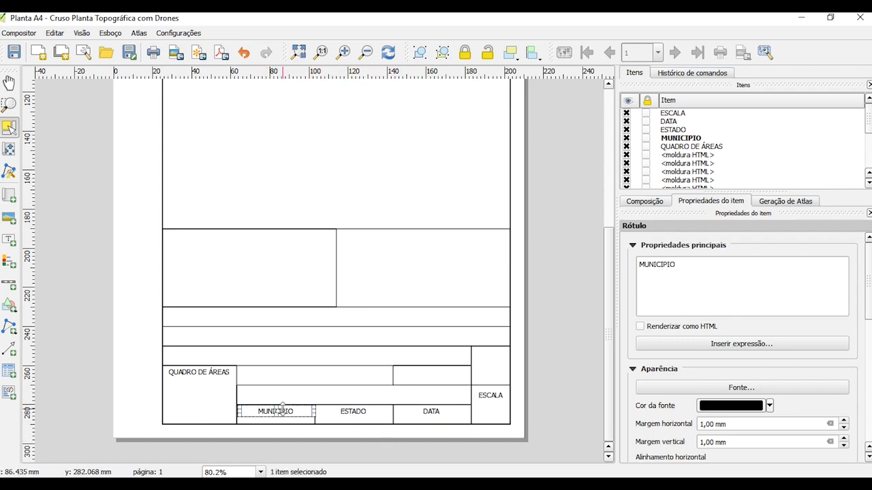
key(ctrl+c)
key(ctrl+v)
drag(323, 415, 262, 391)
drag(679, 265, 621, 263)
text(AUTOR)
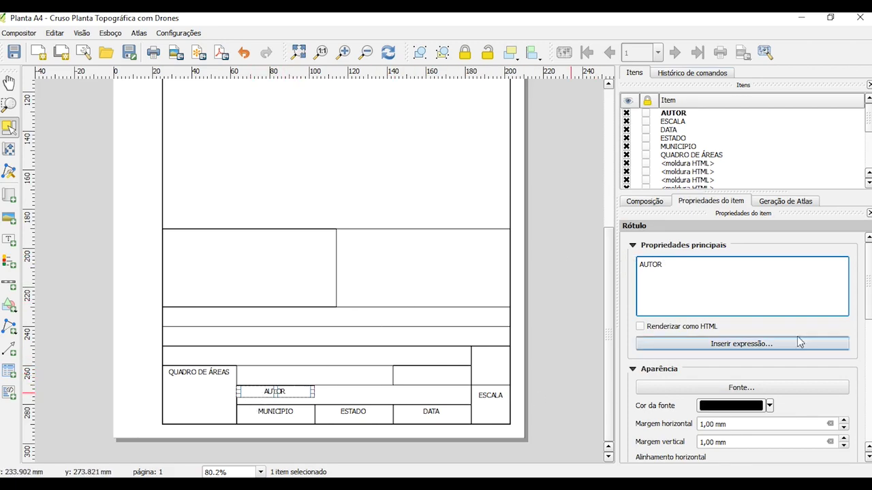
Align the AUTOR label's text horizontally to Esquerda and shift the label against the cell's left border.
scroll(867, 328, down, 2)
click(662, 399)
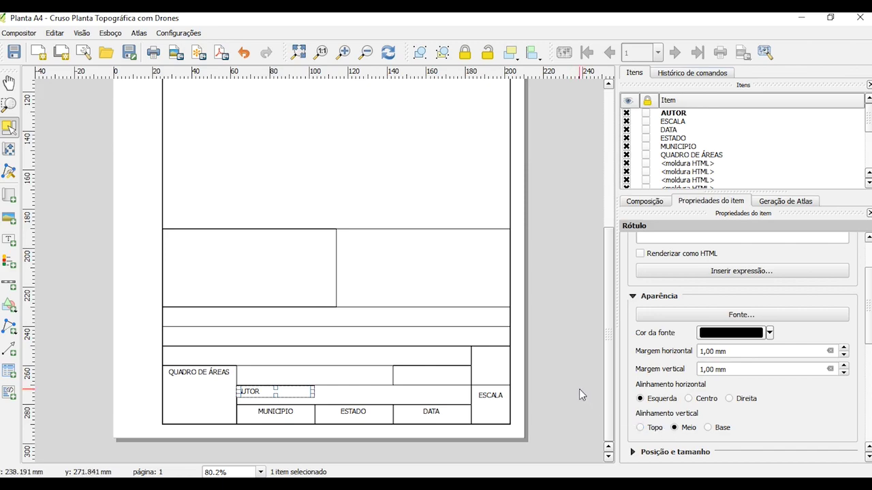
click(521, 404)
click(256, 393)
drag(258, 391, 252, 392)
click(499, 394)
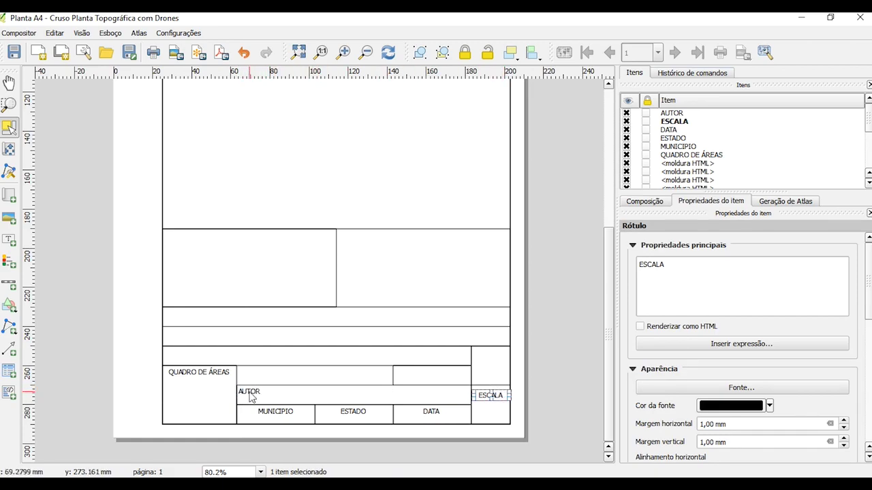
click(582, 363)
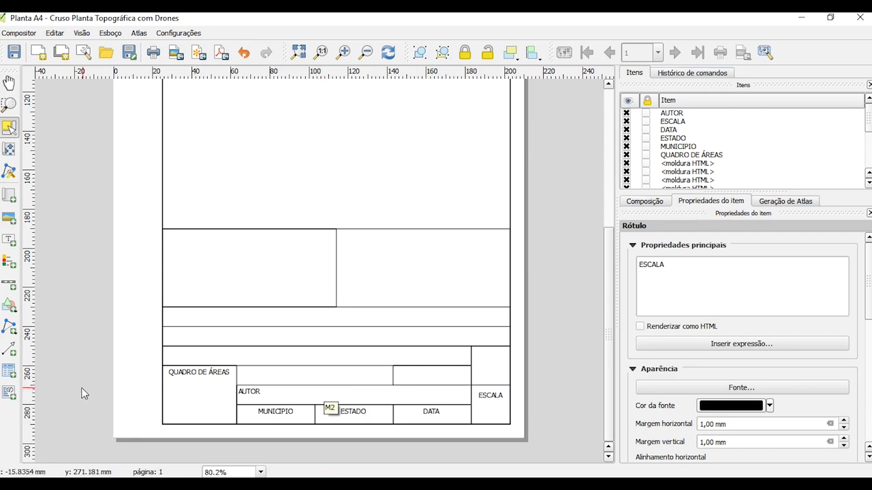
Duplicate the AUTOR label into the cell above, widen it across that cell and set its text to RESP. TÉCNICO.
click(250, 393)
key(ctrl+c)
key(ctrl+v)
drag(321, 411, 391, 375)
click(699, 268)
drag(698, 267, 595, 260)
text(RESP. TÉCNIV)
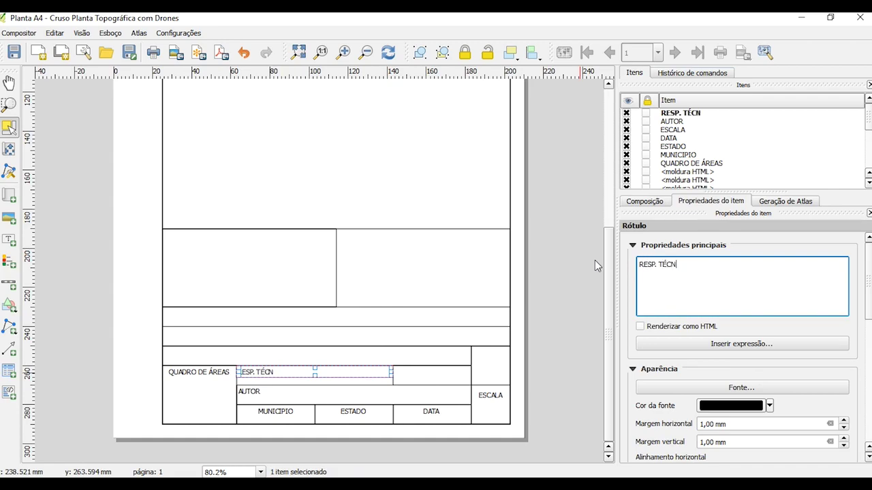
key(BackSpace)
key(BackSpace)
key(BackSpace)
text(NICO)
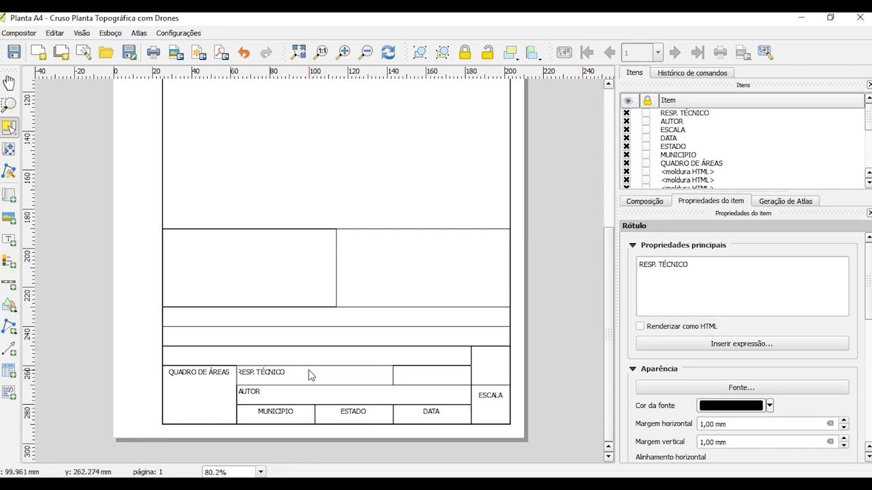
Fine-tune the position and width of the RESP. TÉCNICO label so its text starts at the cell's left border.
drag(237, 374, 237, 374)
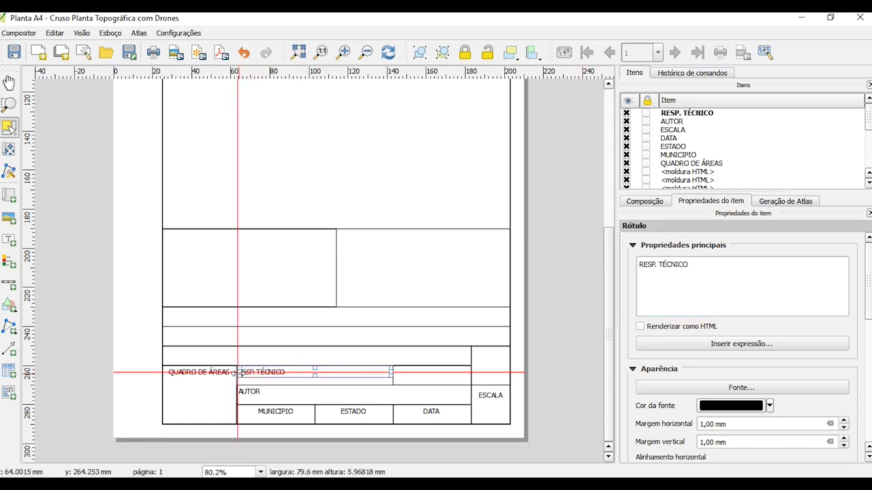
click(428, 376)
click(271, 371)
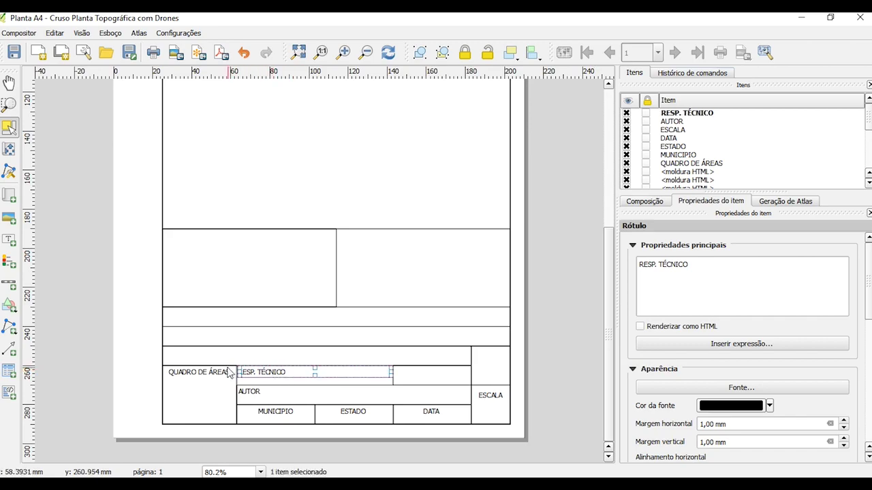
drag(240, 372, 243, 369)
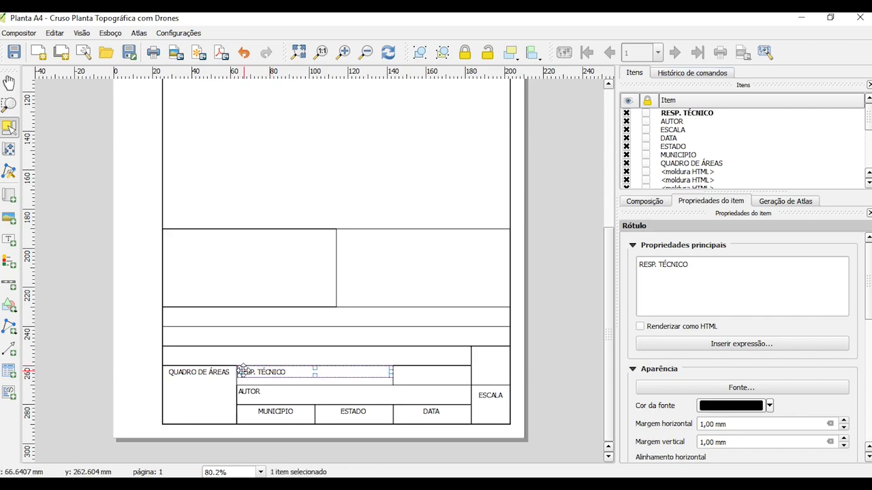
drag(393, 374, 393, 373)
click(565, 364)
click(310, 373)
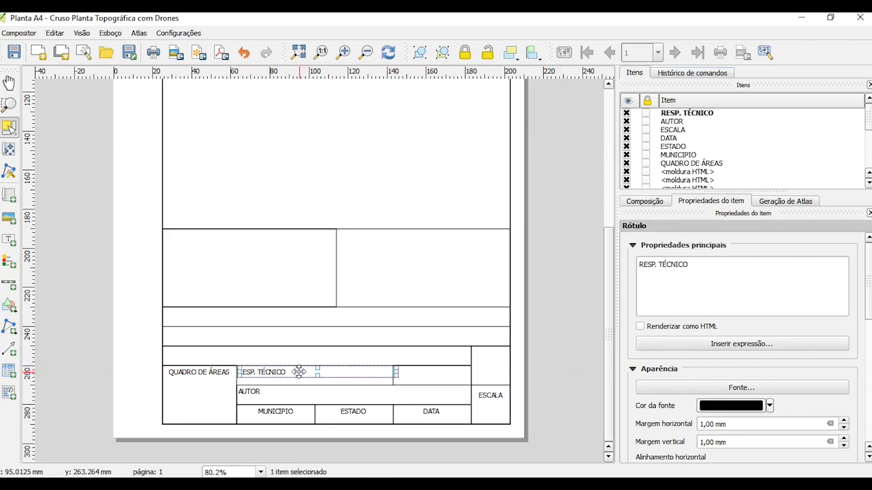
drag(238, 372, 237, 371)
click(583, 399)
Duplicate the DATA label into the empty cell beside RESP. TÉCNICO and fit its width to that cell.
scroll(295, 366, up, 1)
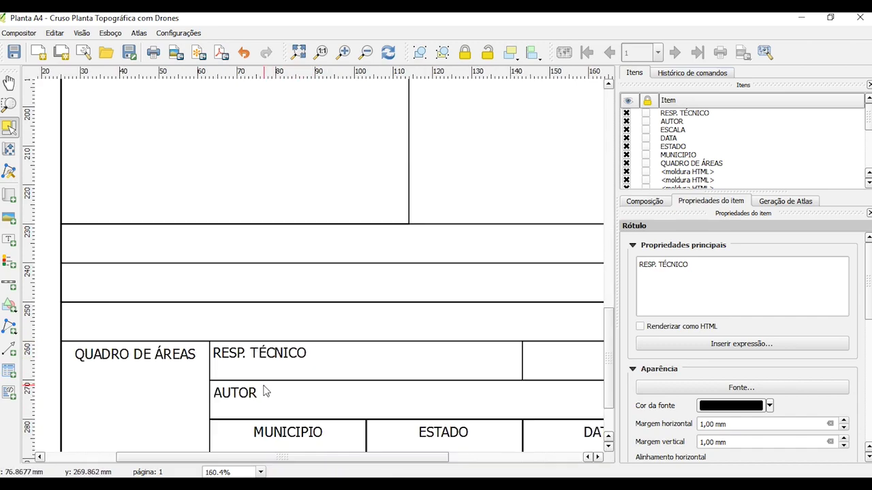
scroll(282, 369, down, 1)
scroll(288, 375, up, 1)
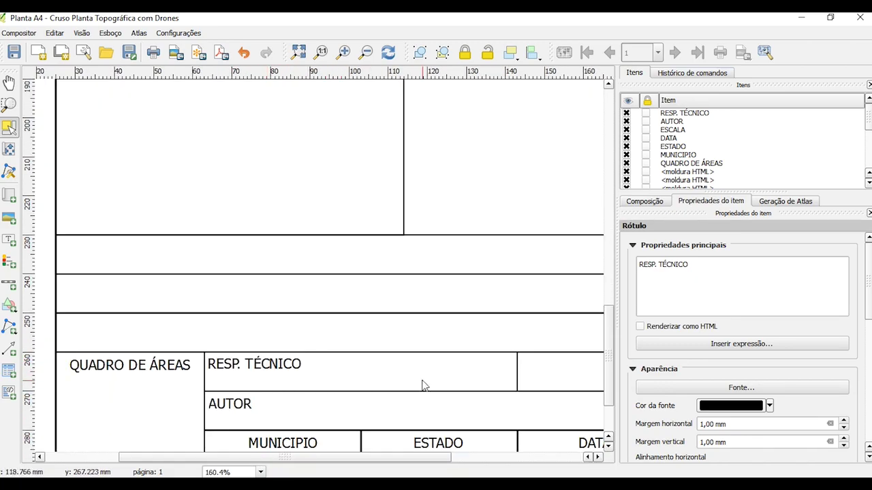
drag(400, 462, 484, 461)
click(133, 355)
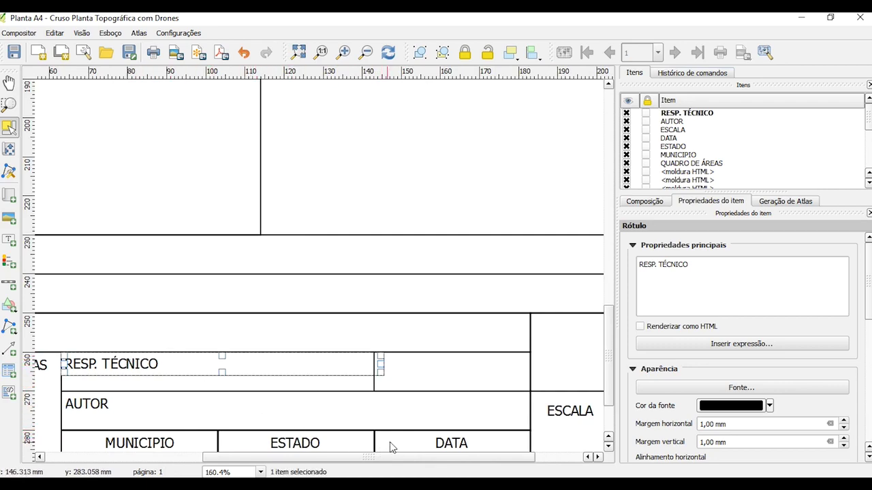
click(418, 442)
key(ctrl+c)
key(ctrl+v)
drag(477, 447, 419, 363)
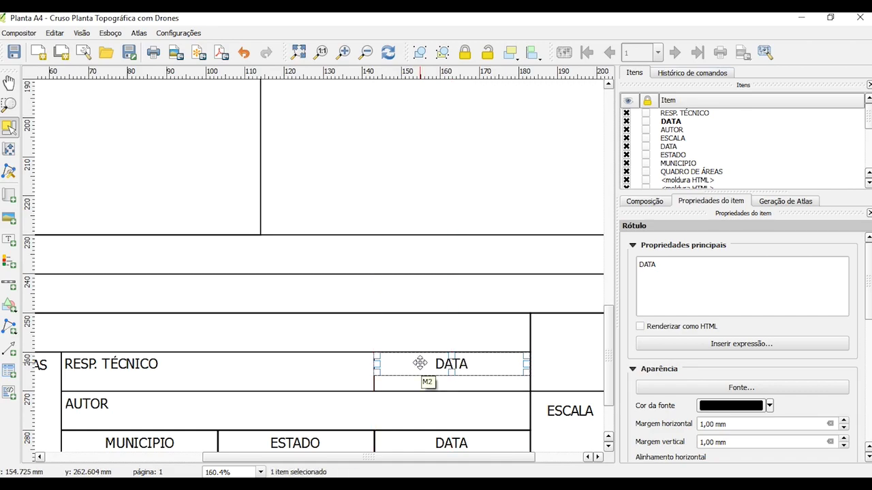
drag(376, 364, 377, 364)
drag(525, 362, 529, 362)
Change the text of the copied label beside RESP. TÉCNICO to ART.
double_click(659, 266)
text(CRE)
key(BackSpace)
key(BackSpace)
key(BackSpace)
text(ART)
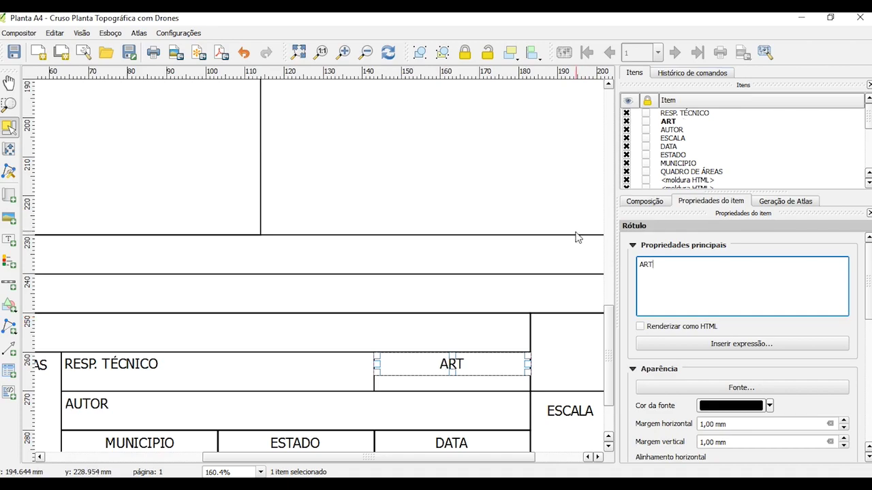
click(594, 293)
Duplicate the ESCALA label into the box above it and set the copy's text to FOLHA.
drag(510, 455, 535, 424)
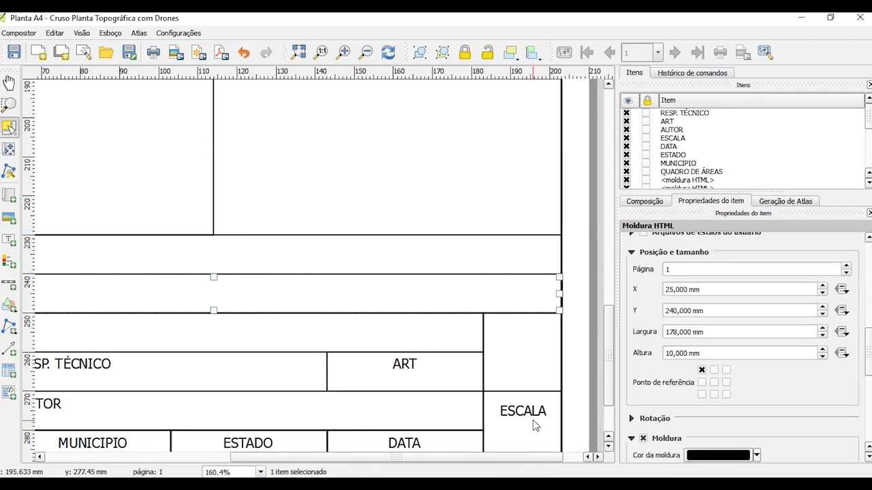
click(533, 411)
key(ctrl+c)
key(ctrl+v)
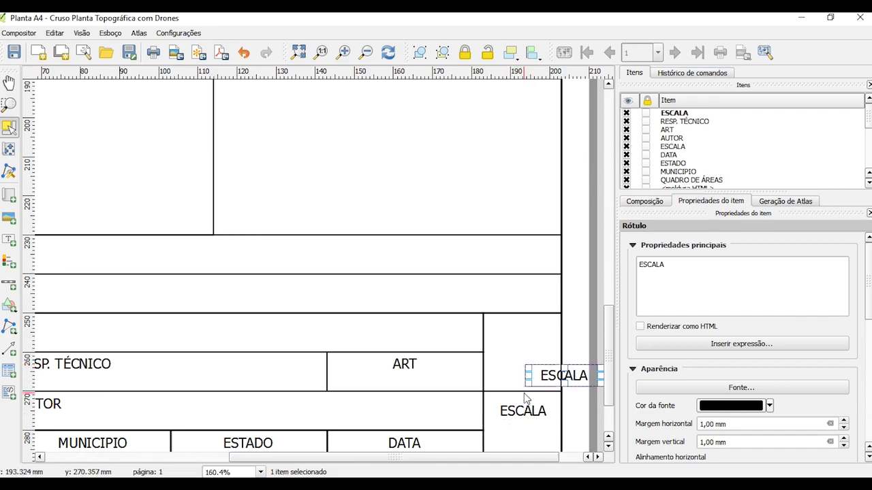
drag(554, 372, 512, 332)
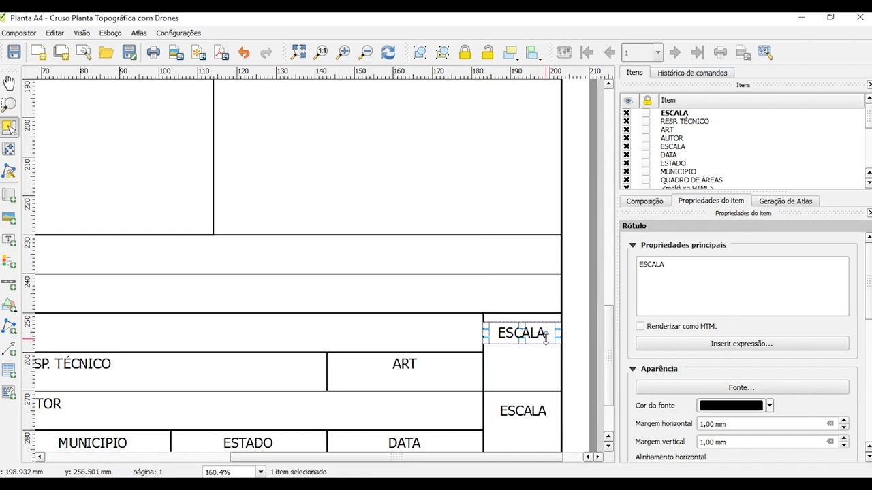
click(668, 282)
drag(677, 264, 611, 254)
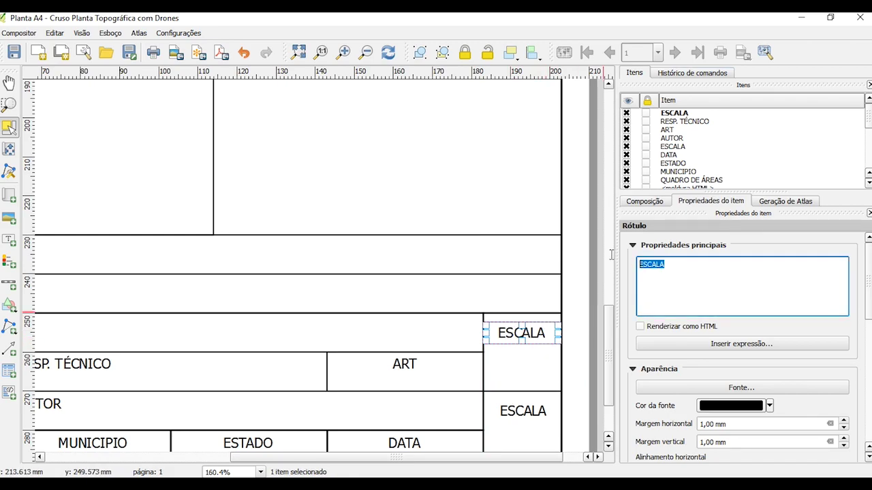
text(FOLHA)
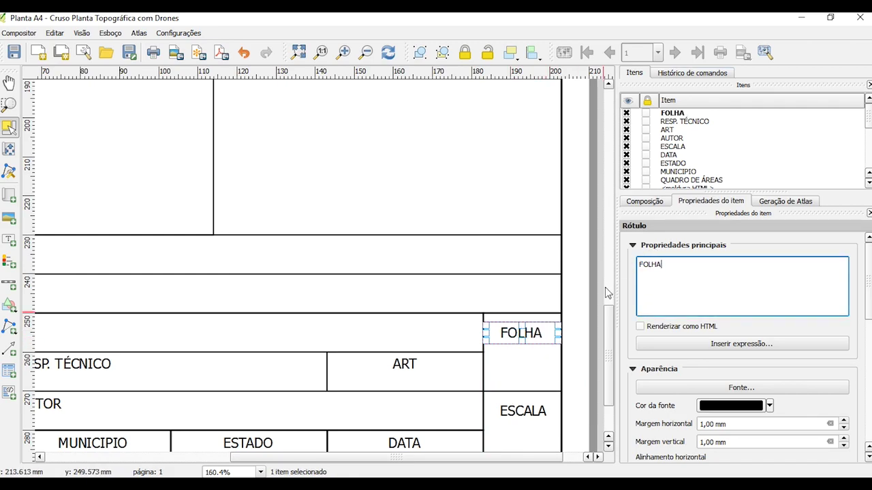
click(586, 294)
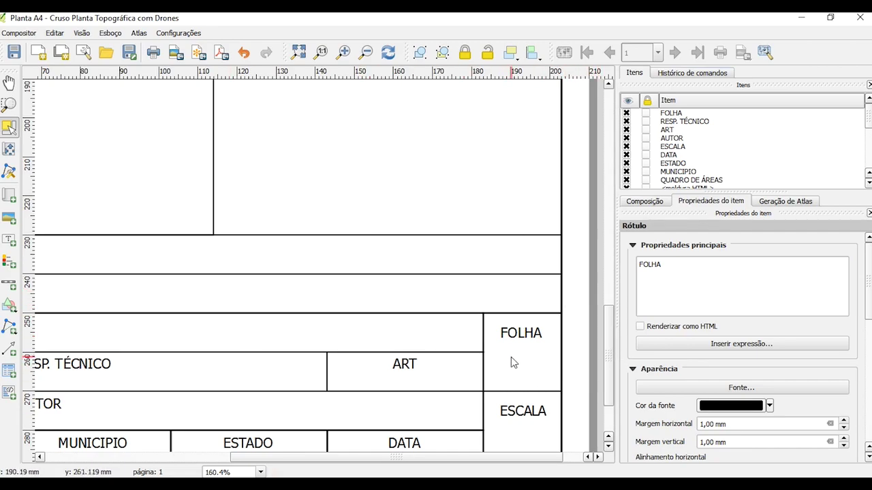
Duplicate the RESP. TÉCNICO label into the row above QUADRO DE ÁREAS, at its left border, and set its text to PROPRIETÁRIA.
drag(448, 458, 336, 461)
click(269, 363)
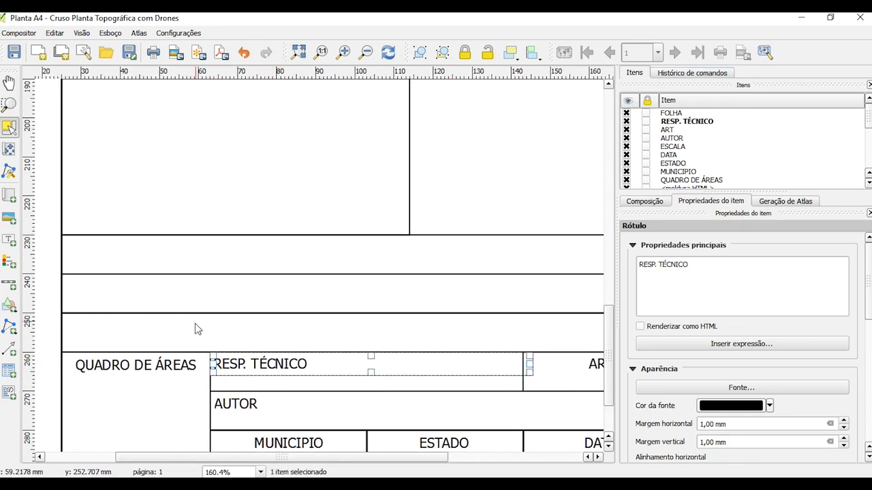
key(ctrl+d)
drag(269, 355, 114, 323)
triple_click(705, 263)
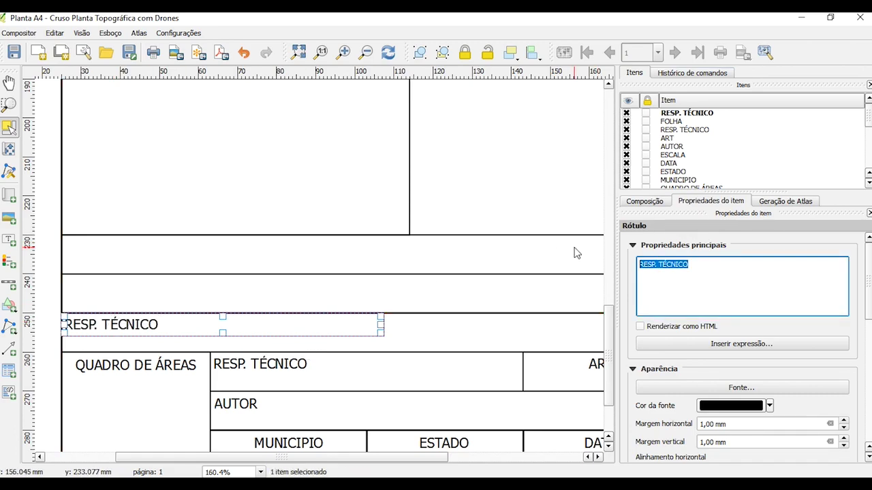
text(PROPR)
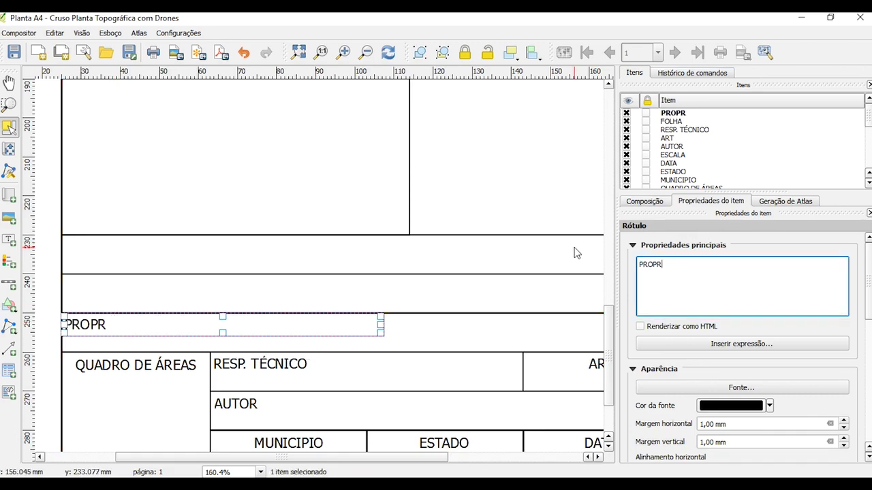
text(IETÁRIA)
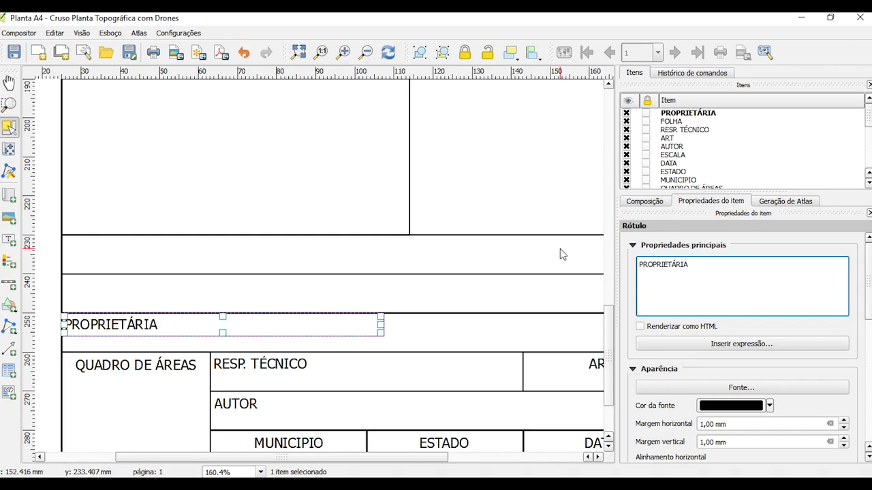
Correct the text of the new label above QUADRO DE ÁREAS to PROPRIETÁRIO.
click(50, 331)
click(90, 327)
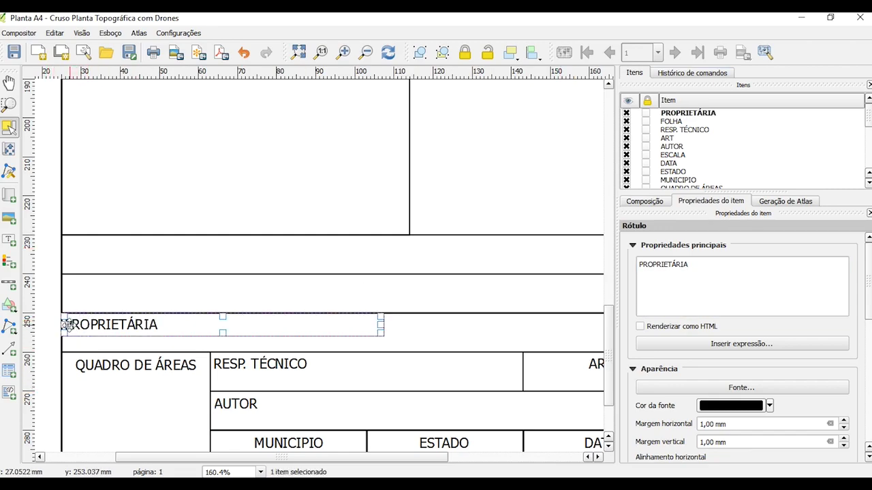
click(49, 327)
click(107, 327)
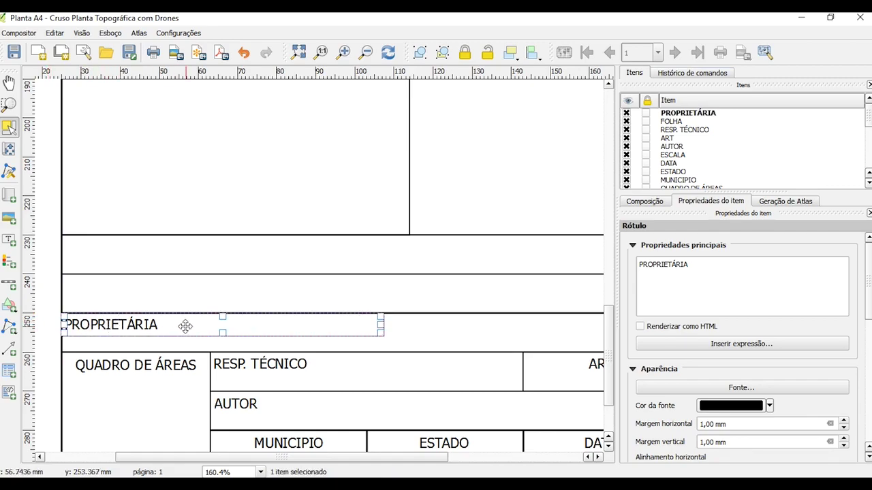
click(720, 269)
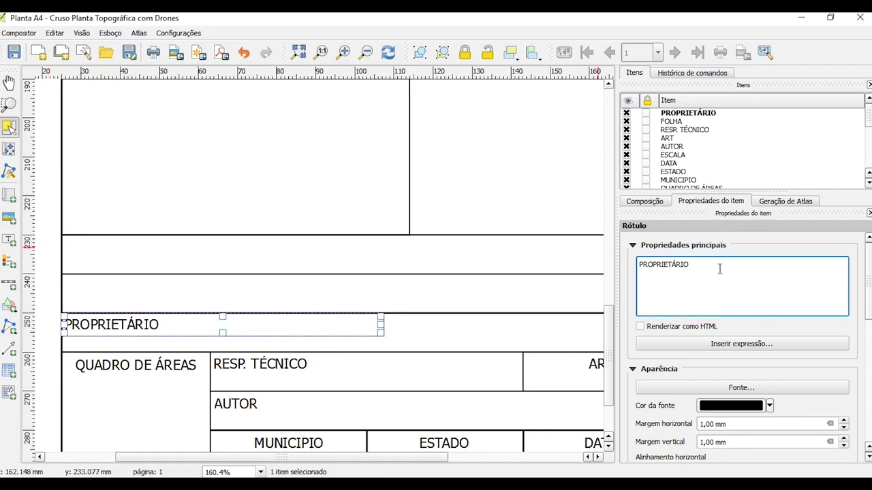
click(63, 311)
Duplicate the PROPRIETÁRIO label into the row above it and set the copy's text to PROPRIEDADE/IMÓVEL.
click(91, 329)
key(ctrl+c)
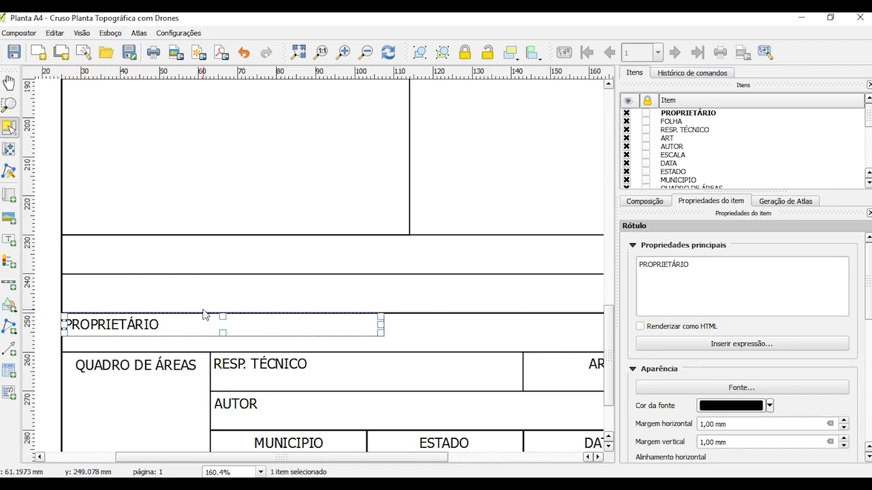
key(ctrl+v)
drag(263, 315, 136, 284)
drag(688, 264, 654, 264)
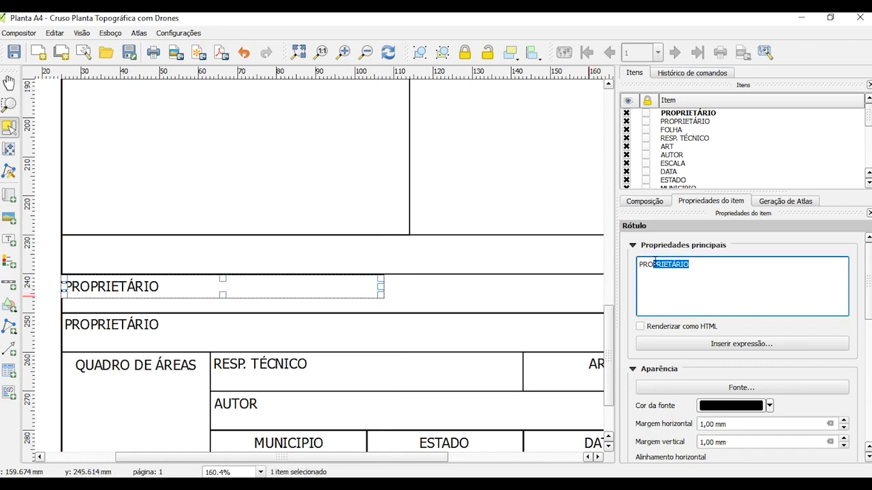
text(RIEDADE)
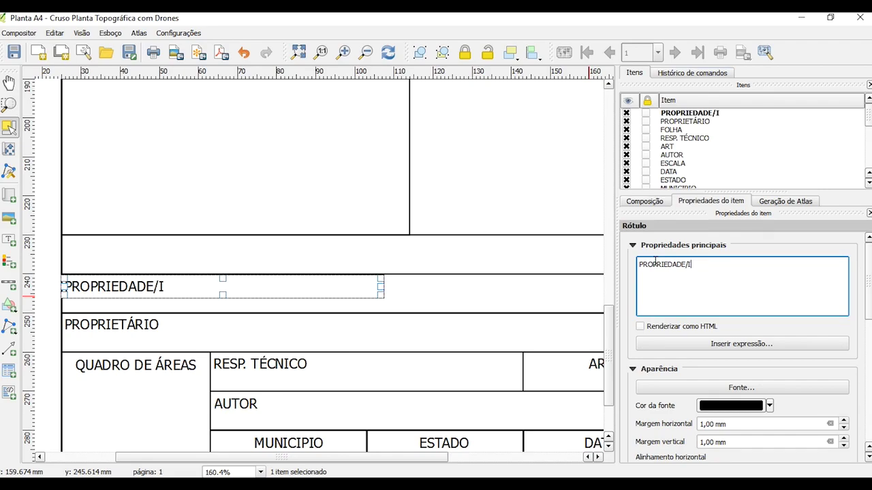
text(/IMÓVEL)
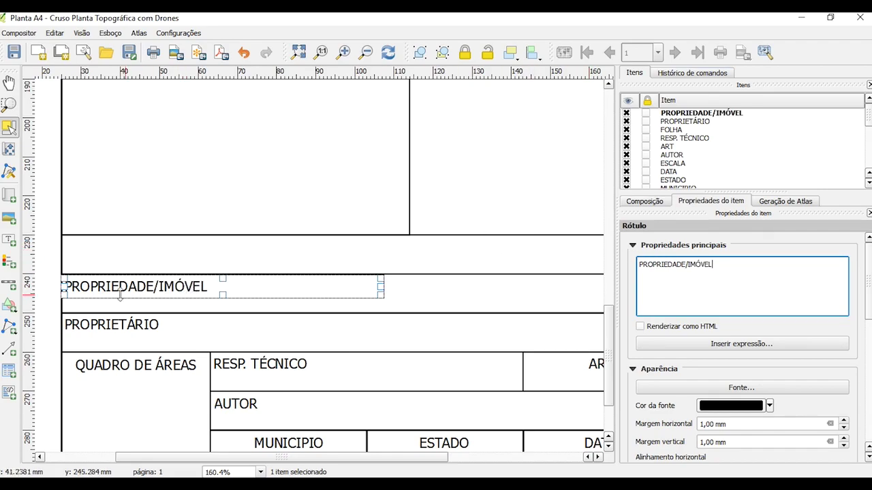
Duplicate the PROPRIEDADE/IMÓVEL label into the row above it and set the copy's text to TÍTULO.
click(97, 290)
key(ctrl+c)
key(ctrl+v)
drag(227, 320, 151, 251)
drag(722, 264, 615, 255)
text(T)
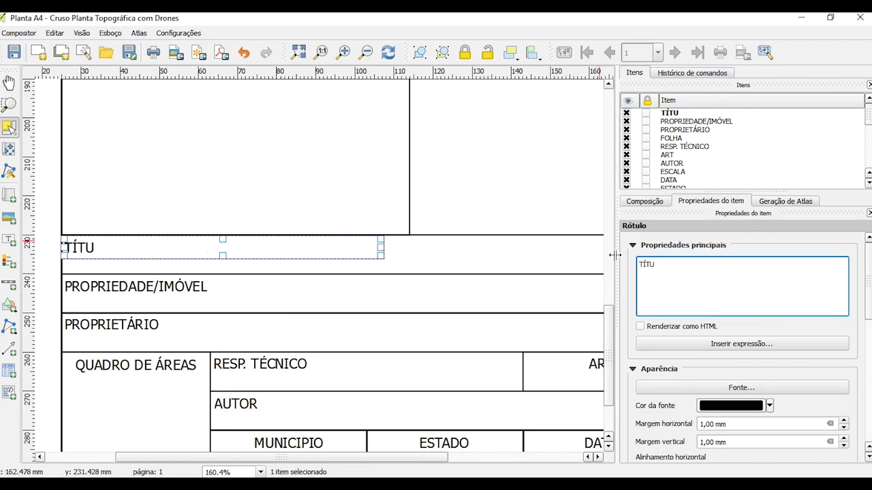
click(51, 254)
scroll(452, 363, down, 1)
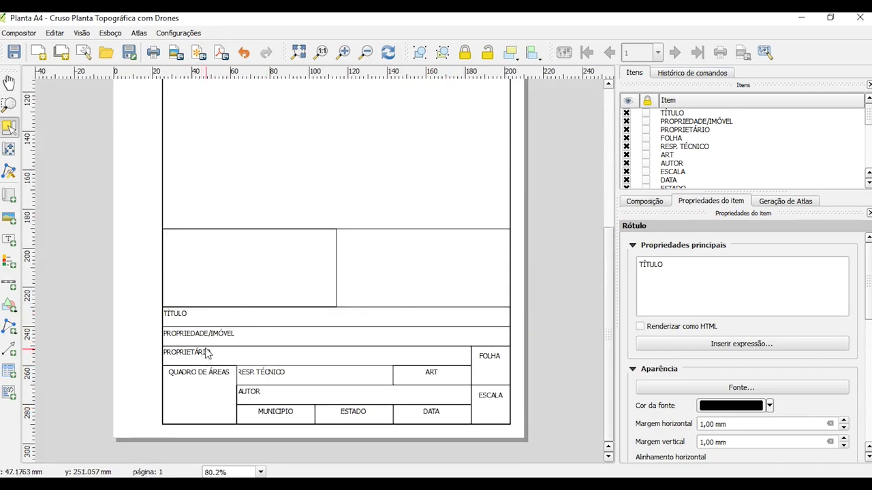
Try to align the RESP. TÉCNICO label with the left border of its box.
drag(257, 372, 238, 372)
click(129, 349)
click(276, 368)
click(149, 329)
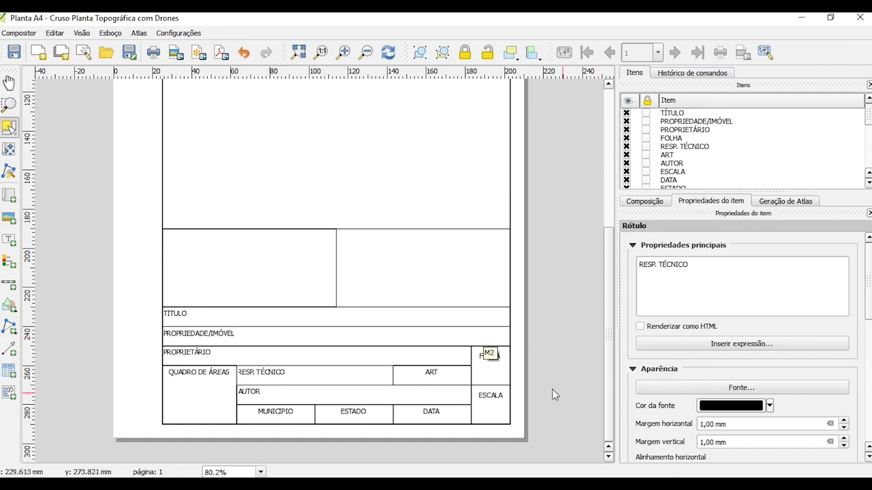
Duplicate the TÍTULO label into the upper-left corner of the large box above it and set the copy's text to LEGENADA.
click(175, 313)
key(ctrl+c)
key(ctrl+v)
drag(282, 320, 193, 232)
click(671, 271)
drag(683, 264, 640, 267)
text(LEGENAD)
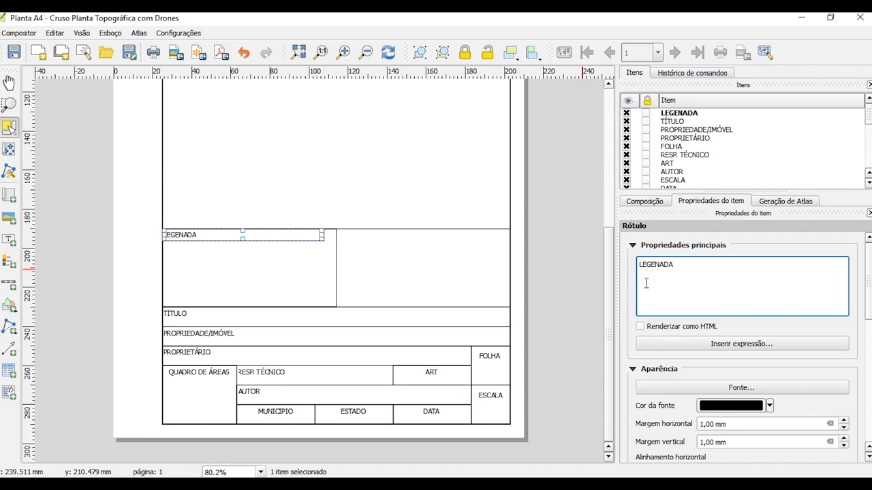
click(555, 257)
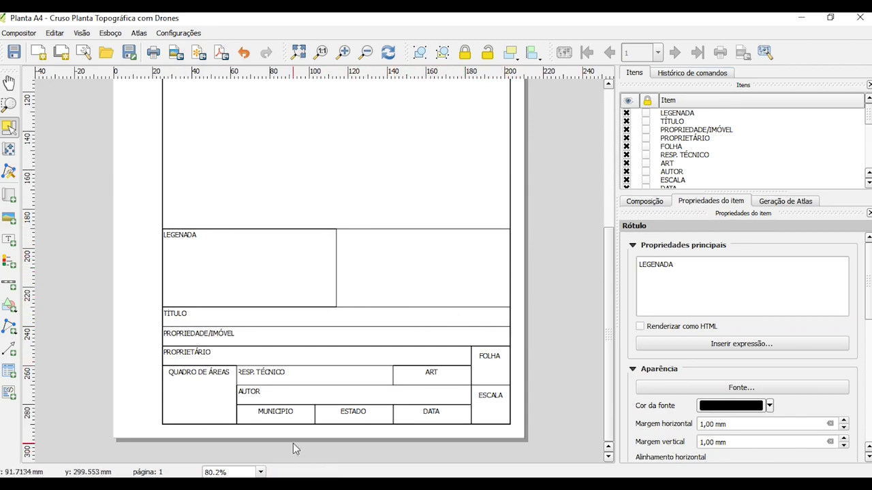
Draw an HTML frame about 39 × 14 mm in the empty area beside the LEGENADA box.
click(421, 275)
click(584, 289)
click(9, 394)
drag(371, 251, 449, 276)
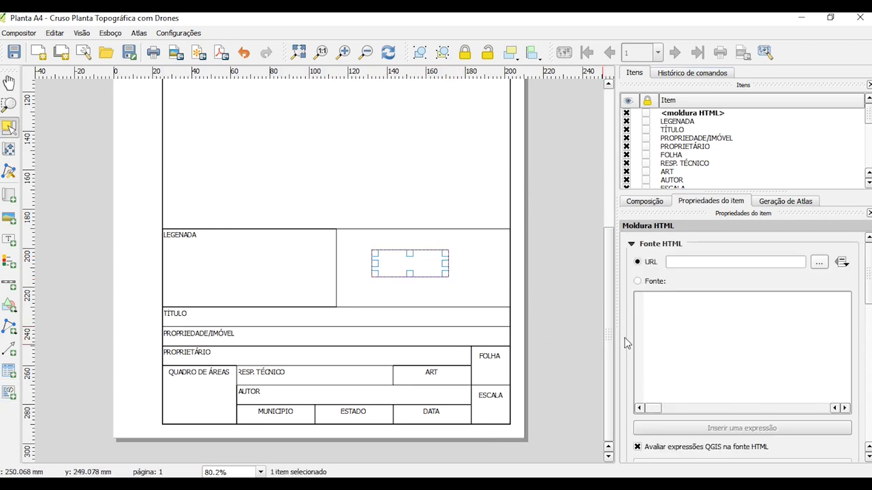
Set the HTML frame's height to 20 mm and its width to 89 mm.
scroll(856, 315, down, 6)
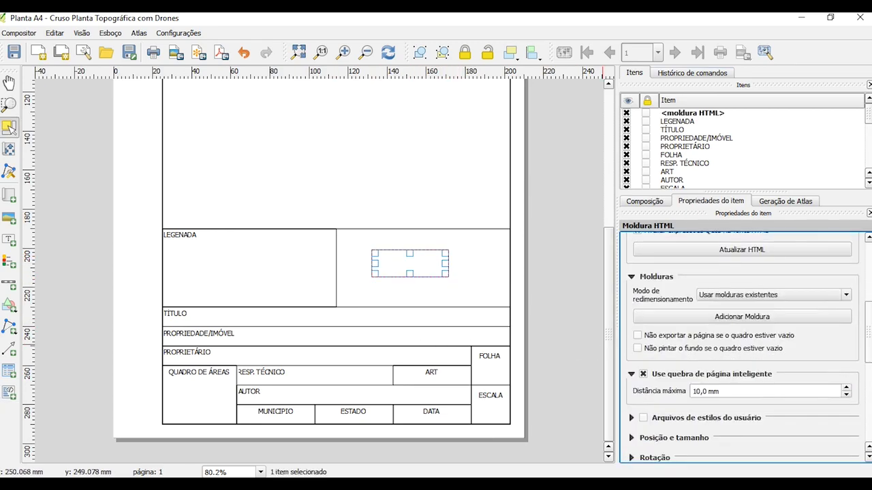
scroll(742, 347, down, 3)
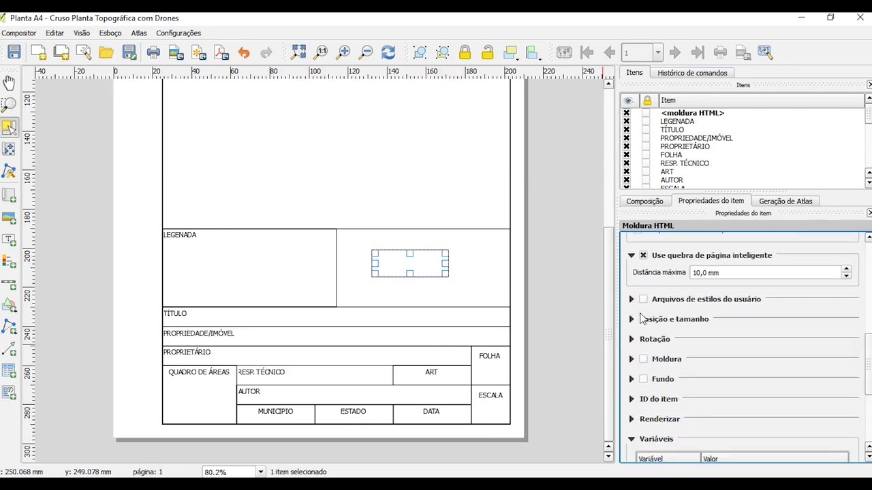
click(630, 320)
click(630, 319)
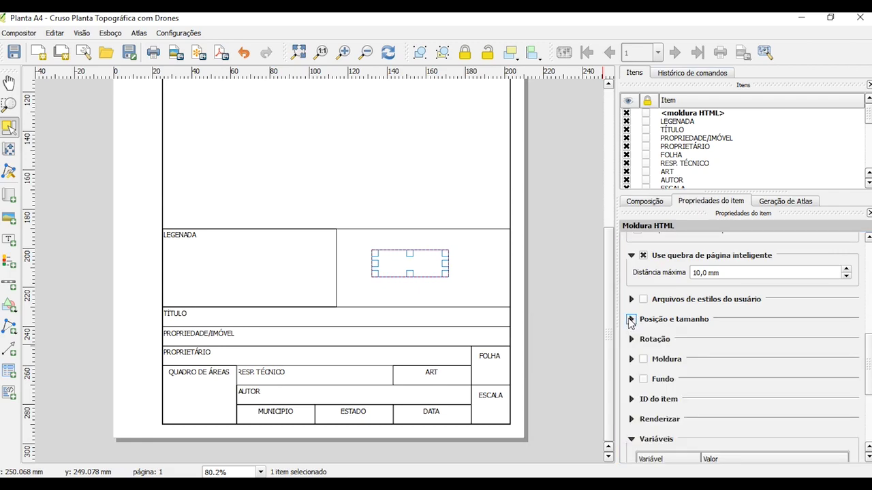
click(630, 319)
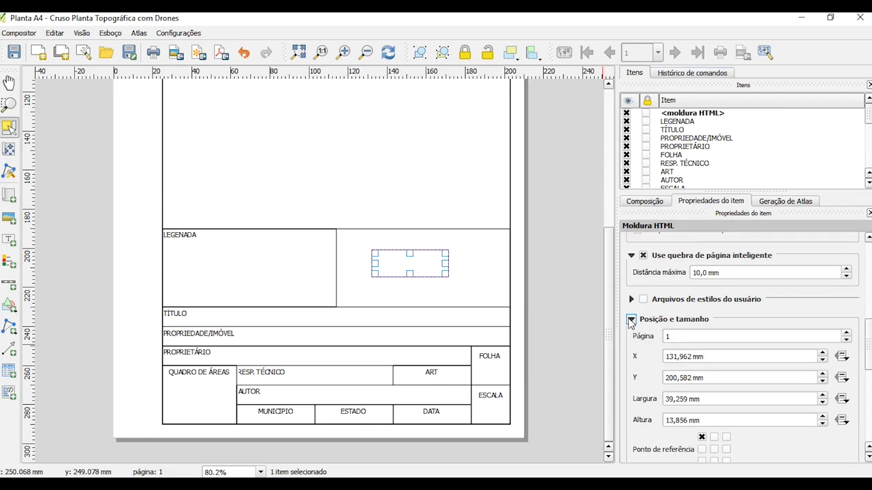
drag(683, 399, 674, 399)
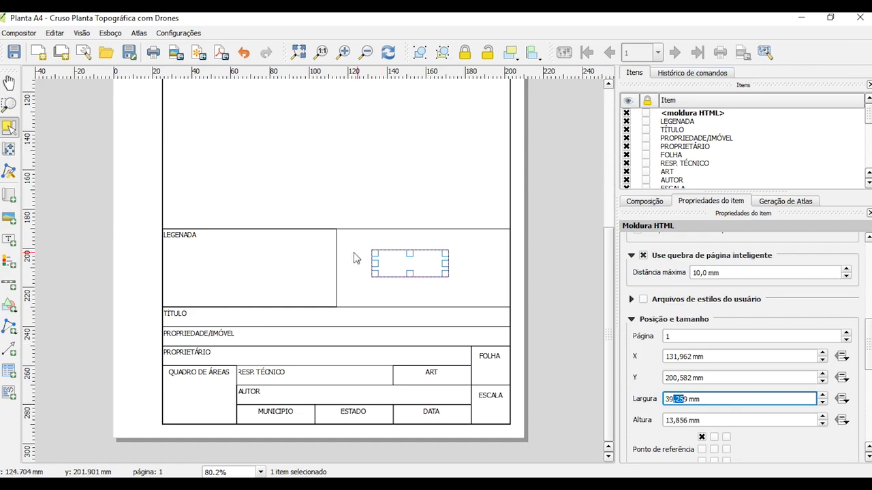
click(688, 419)
drag(688, 418, 646, 422)
text(20)
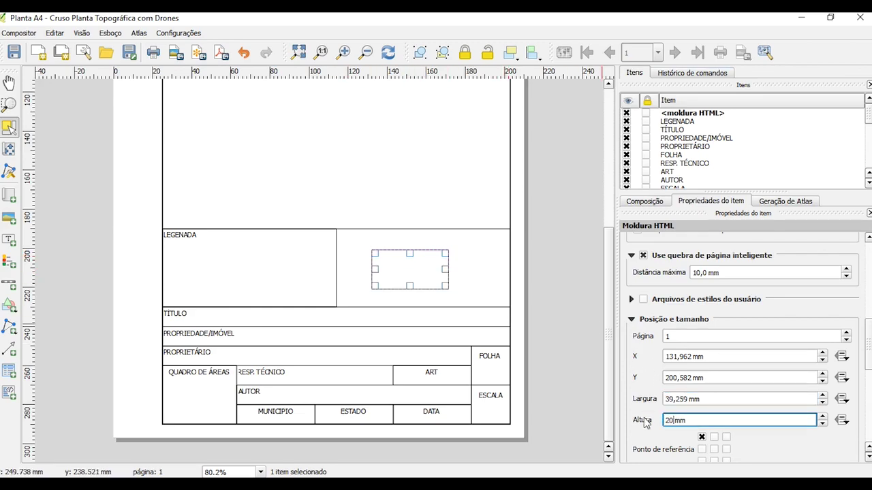
click(687, 400)
drag(687, 400, 637, 402)
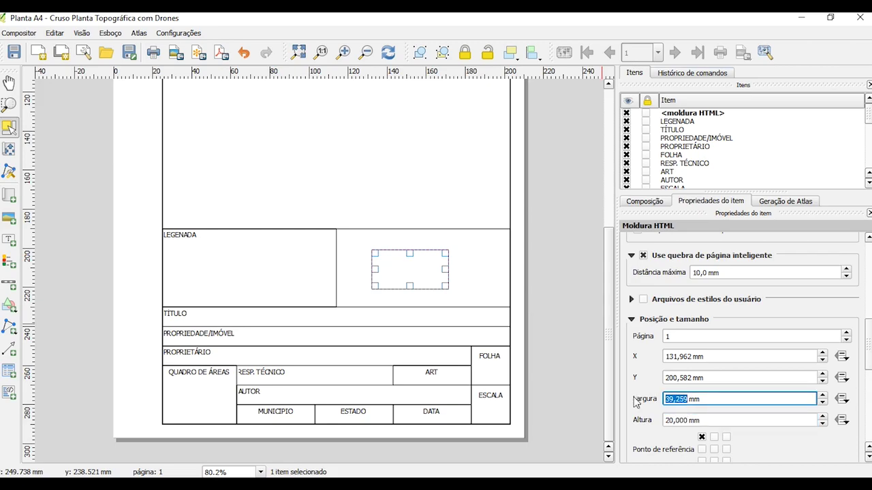
text(89)
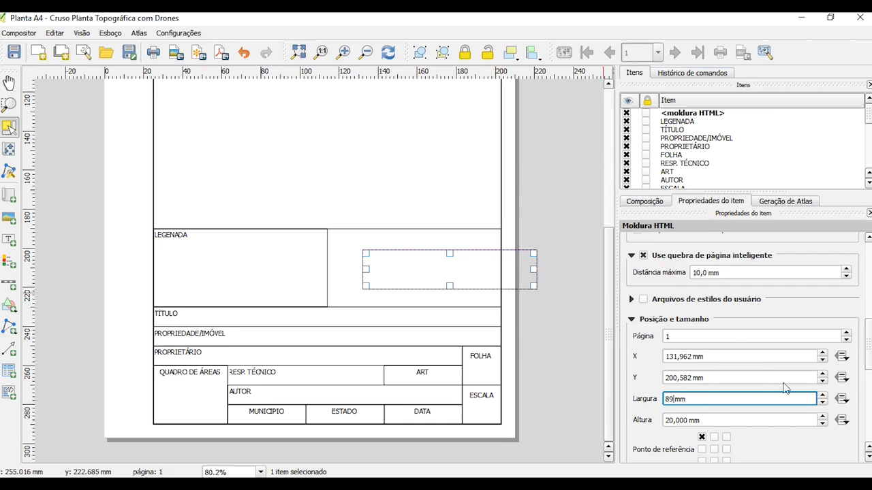
Position the HTML frame at X 114 mm and Y 210 mm.
drag(691, 357, 664, 357)
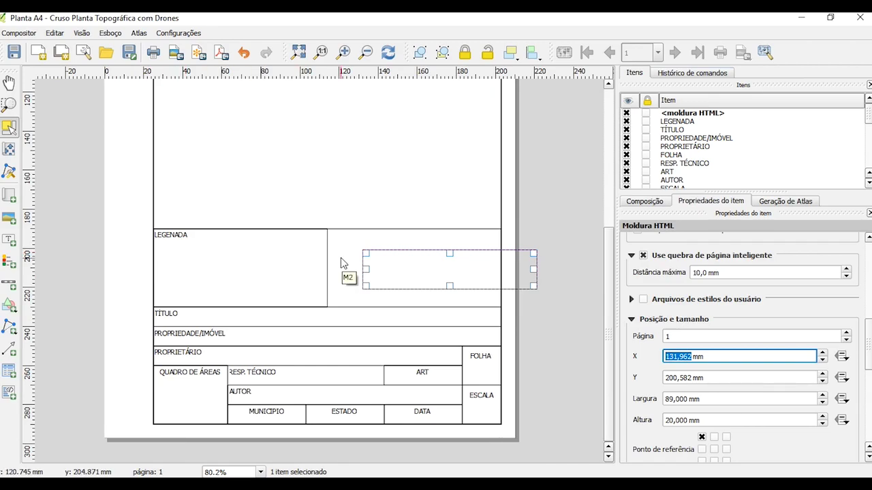
text(210)
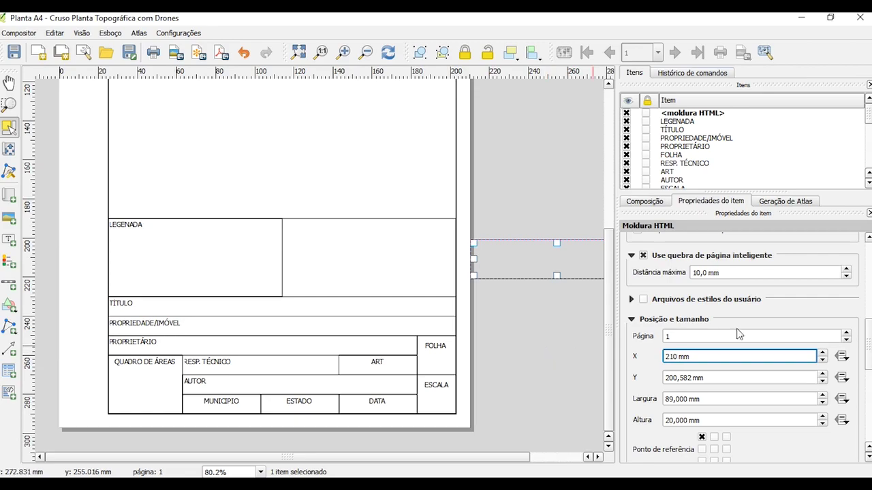
key(BackSpace)
key(BackSpace)
key(BackSpace)
text(114)
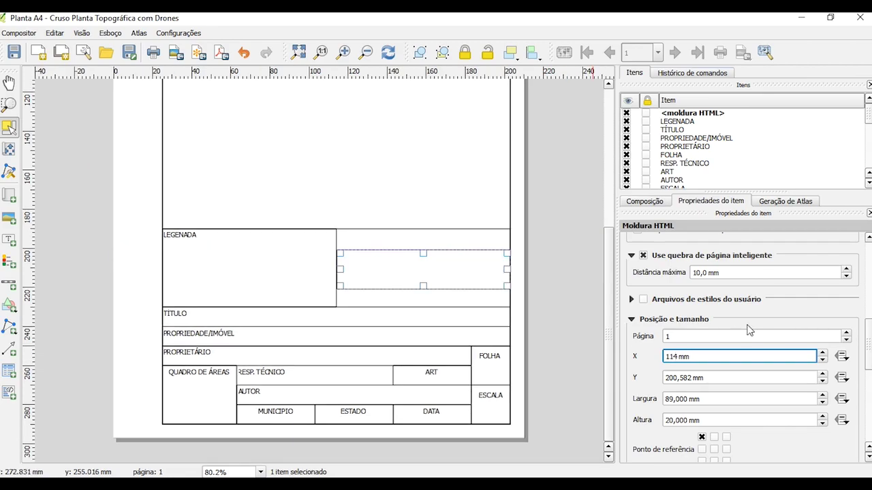
key(Tab)
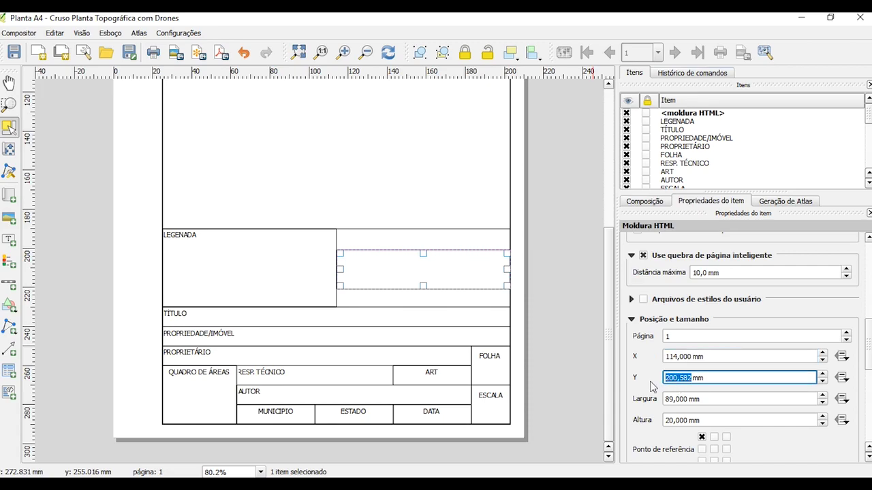
text(1)
text(14,0)
key(Return)
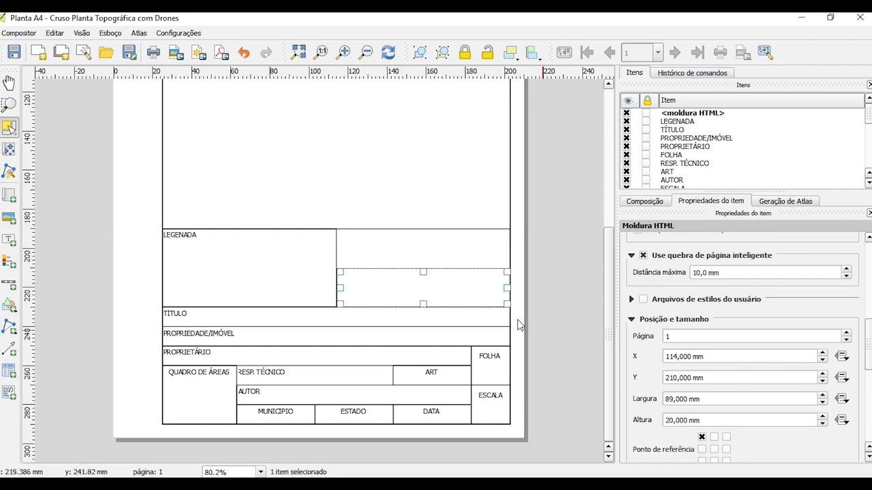
Enable the border (Moldura) of the HTML frame beside the LEGENADA box.
scroll(645, 407, down, 2)
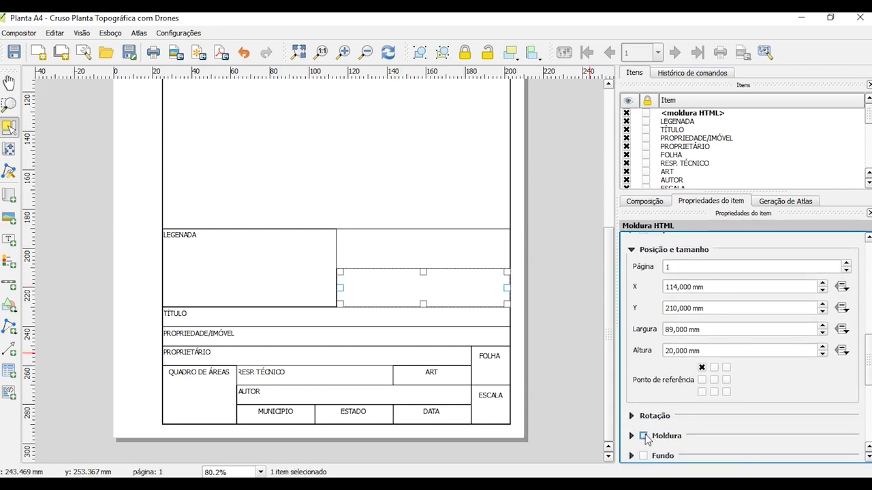
click(644, 436)
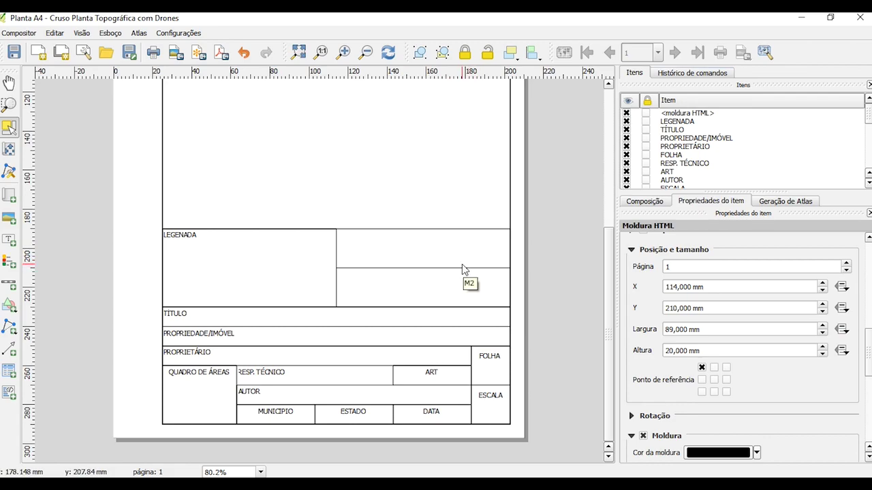
scroll(421, 281, up, 1)
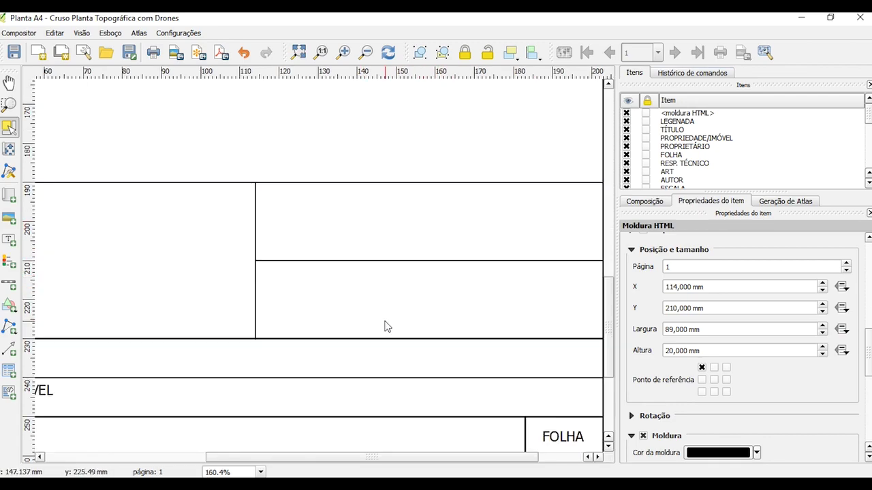
scroll(384, 327, down, 1)
Duplicate the LEGENADA label into the upper-left corner of the new HTML frame box and set the copy's text to FONTE DE DADOS.
click(175, 257)
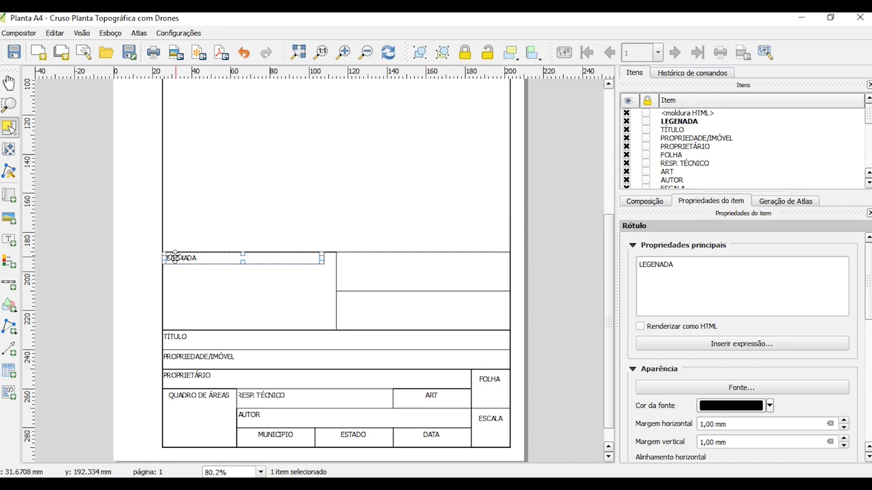
key(ctrl+c)
key(ctrl+v)
drag(293, 304, 363, 298)
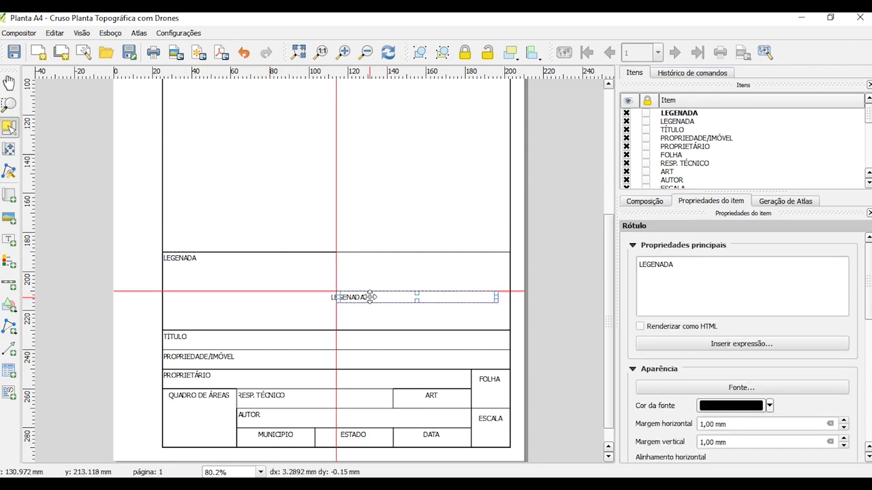
drag(370, 297, 375, 297)
double_click(674, 270)
text(FONTE DE DADOS)
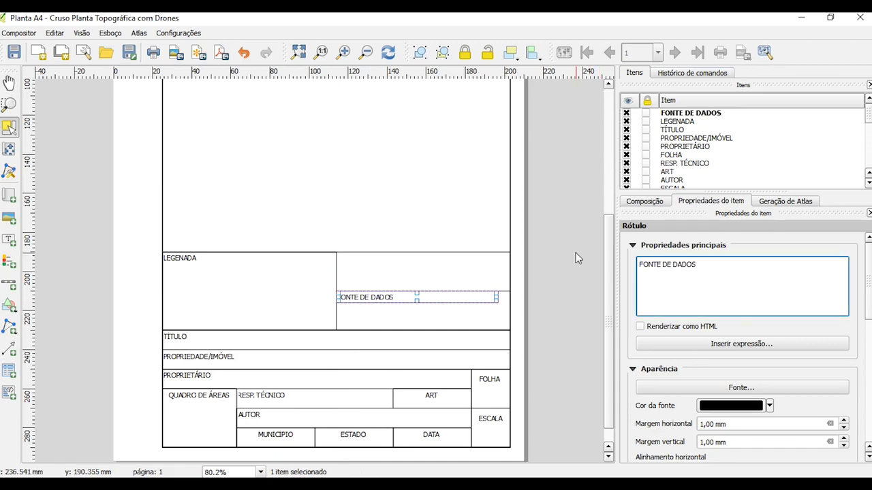
click(577, 296)
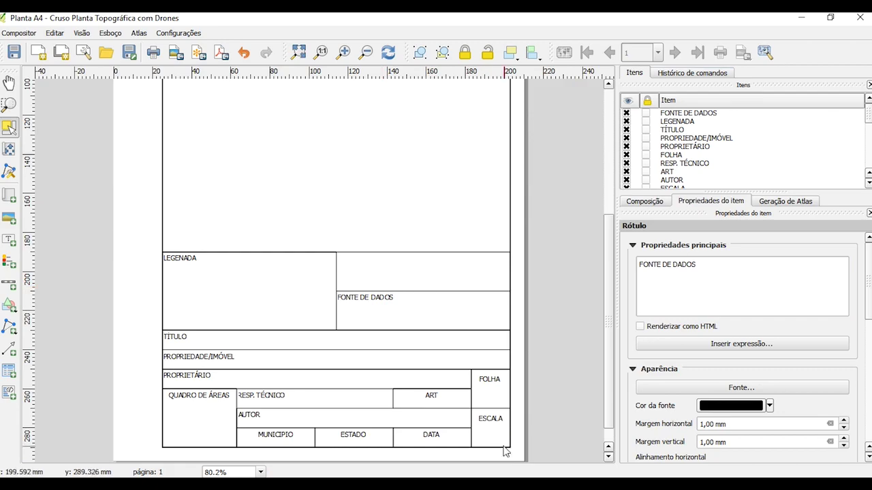
Remove the RESP. TÉCNICO label from the row above AUTOR.
scroll(327, 403, down, 1)
scroll(288, 378, up, 1)
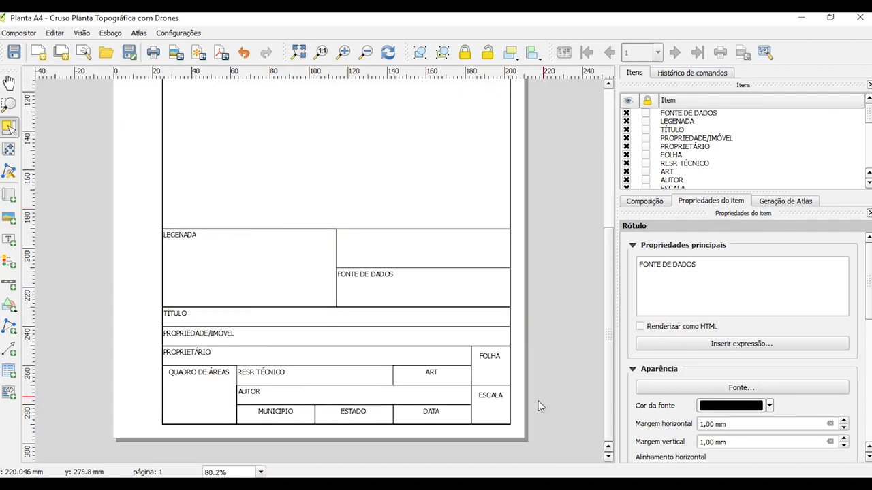
click(261, 372)
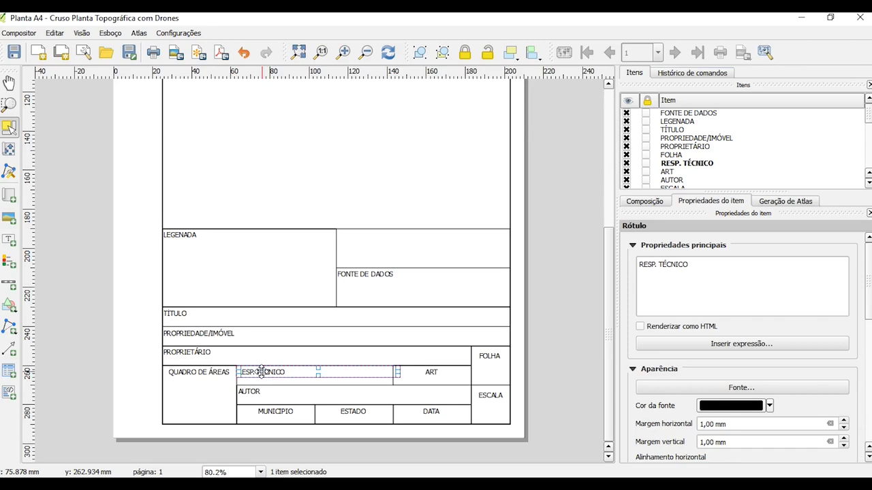
click(54, 33)
click(62, 48)
Duplicate the AUTOR label into the empty box above it and set the copy's text to RESP. TÉCNICO.
click(249, 392)
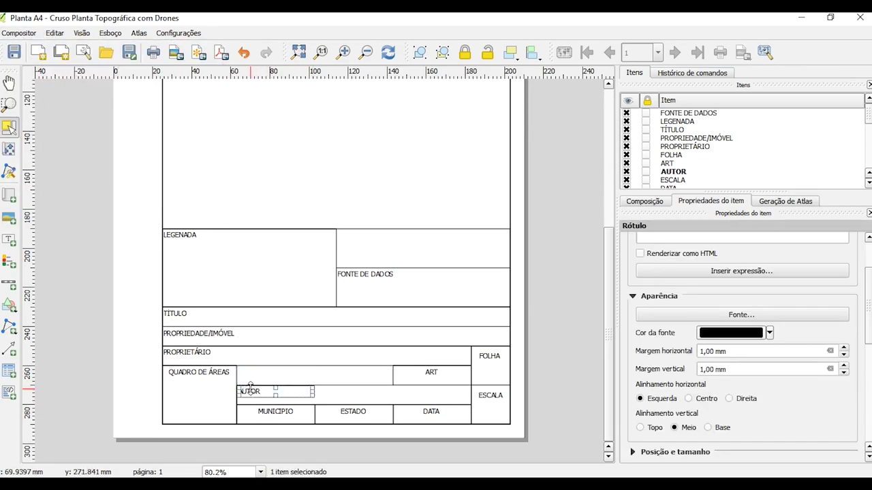
key(ctrl+c)
key(ctrl+v)
drag(260, 393, 265, 374)
click(578, 395)
drag(666, 266, 630, 266)
text(RES)
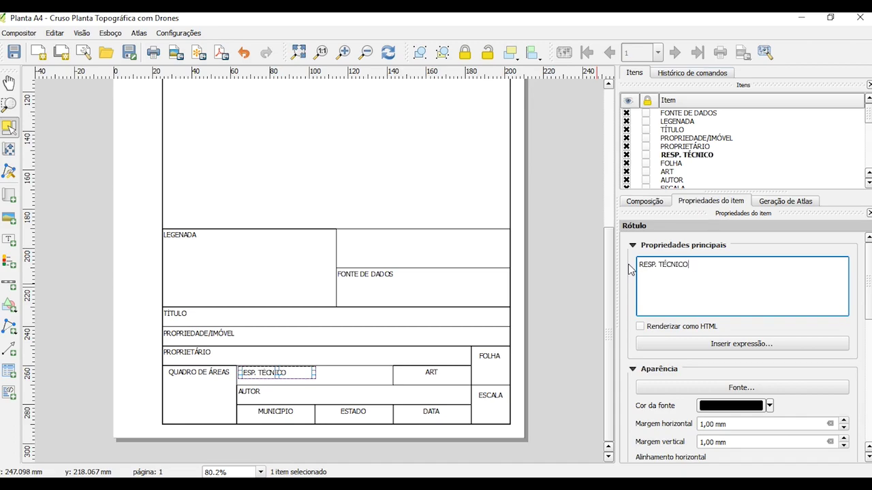
click(554, 273)
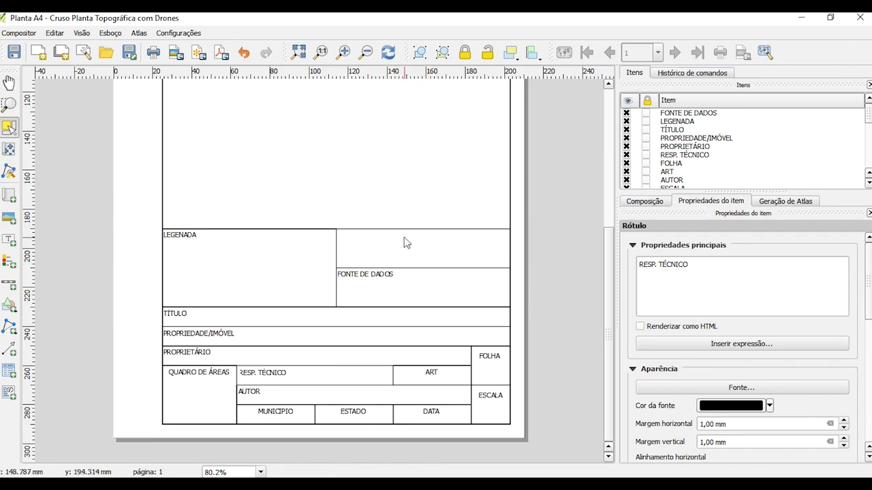
Draw an image frame inside the empty box above FONTE DE DADOS, nearly filling the box's height.
scroll(431, 256, up, 1)
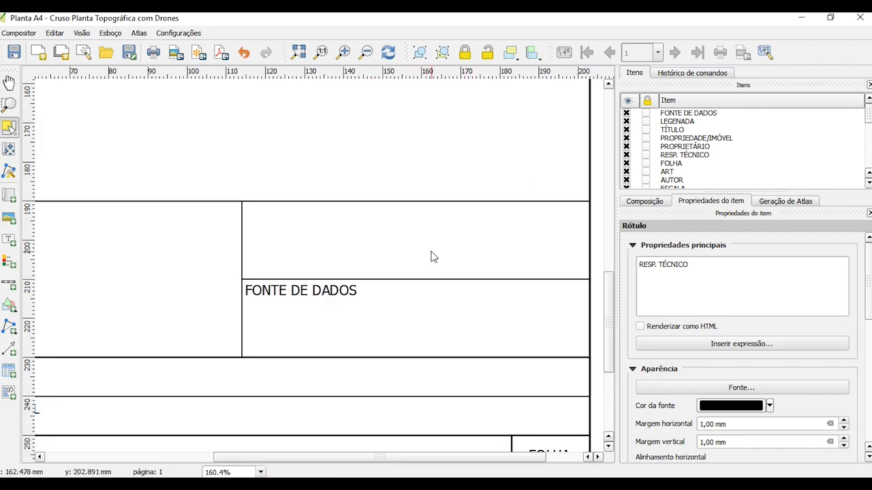
click(9, 218)
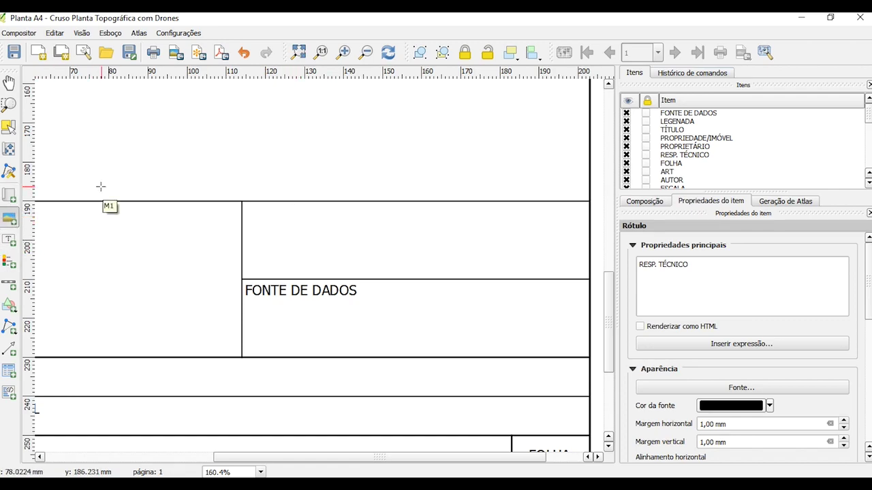
click(9, 219)
mouse_move(316, 204)
mouse_down()
mouse_move(541, 275)
mouse_move(516, 273)
mouse_up()
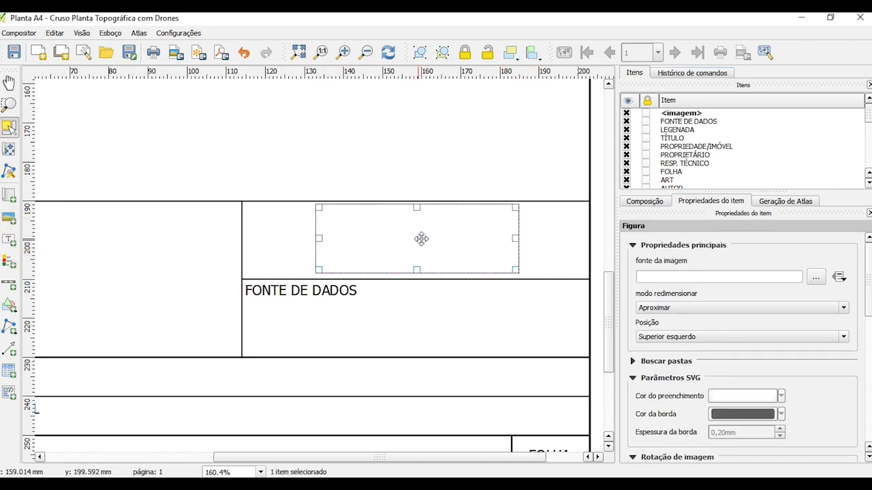
Load DronEng..png from the folder Curso Planta Topográfica com Drones/4. QGIS/4. Inserir na Planta Topográfica into the image frame.
click(816, 278)
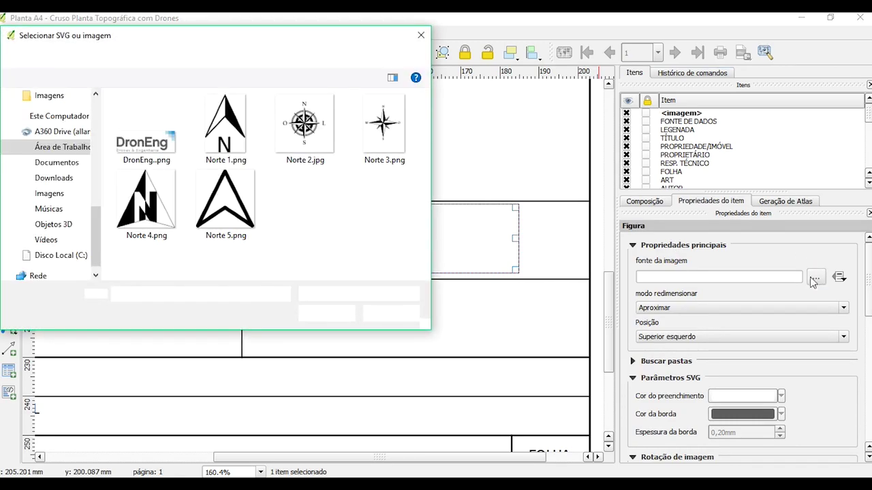
click(29, 149)
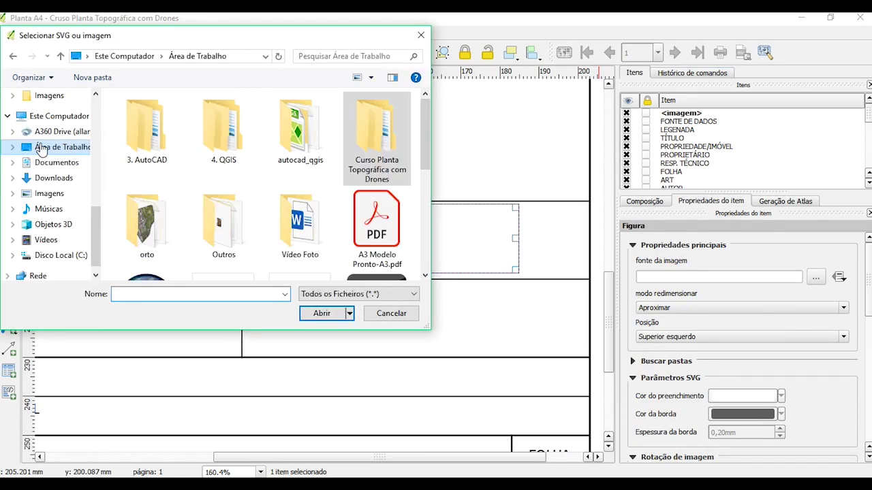
double_click(375, 140)
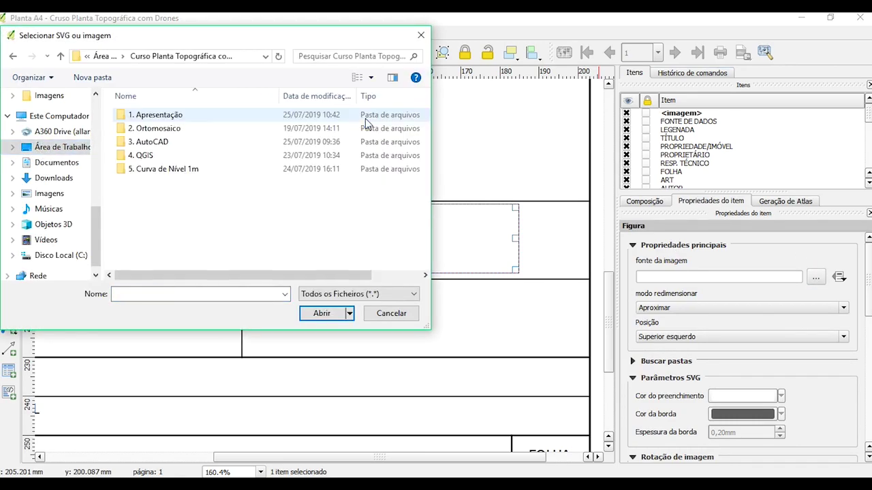
double_click(188, 156)
double_click(182, 156)
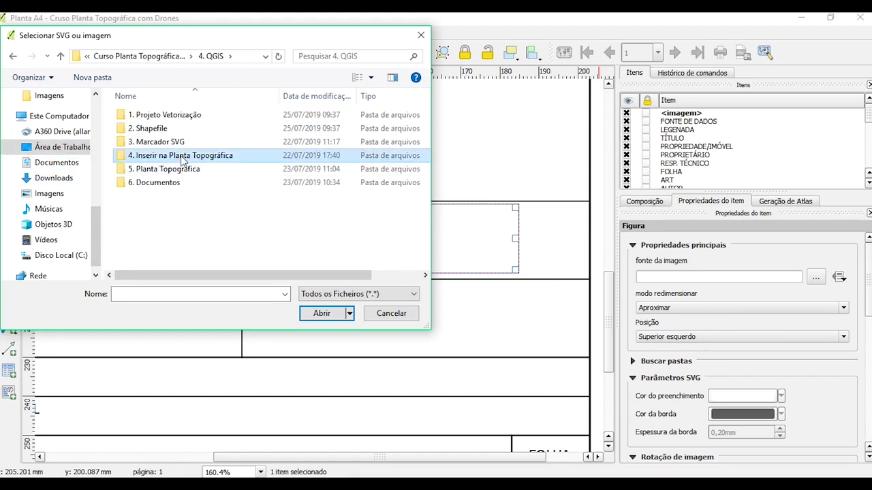
click(146, 127)
click(316, 312)
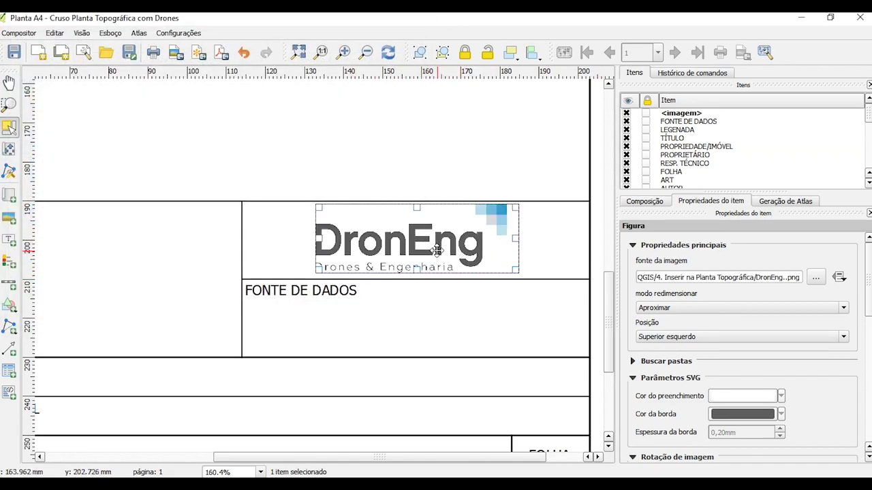
Set the logo's resize mode to Aproximar e redimensionar moldura and shift it slightly toward the middle of its box.
click(817, 308)
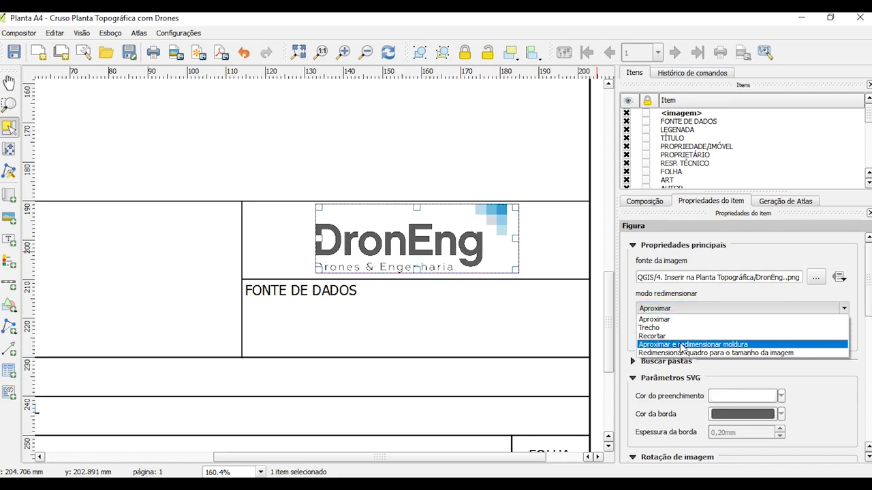
click(681, 346)
click(364, 170)
click(421, 234)
mouse_move(421, 234)
mouse_down()
mouse_move(439, 235)
mouse_move(427, 236)
mouse_up()
click(455, 149)
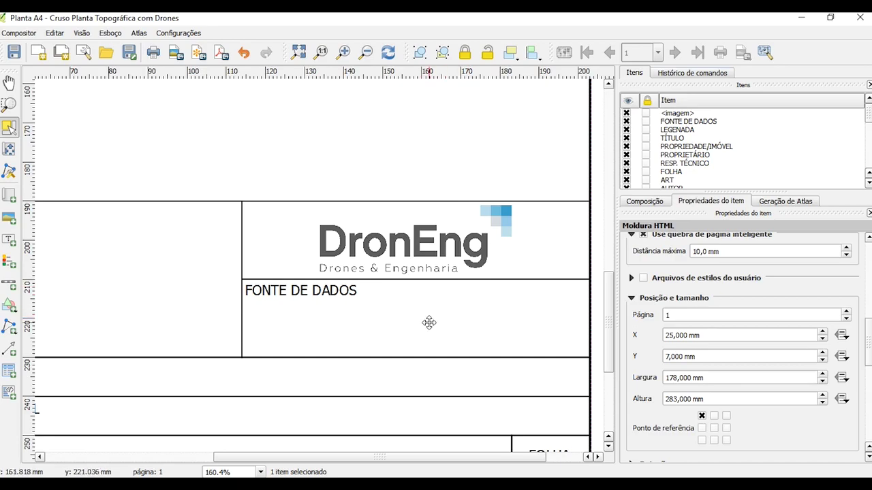
Shrink the DronEng logo slightly and recentre it in the box above FONTE DE DADOS.
click(455, 251)
drag(510, 206, 493, 212)
drag(422, 244, 432, 239)
click(463, 148)
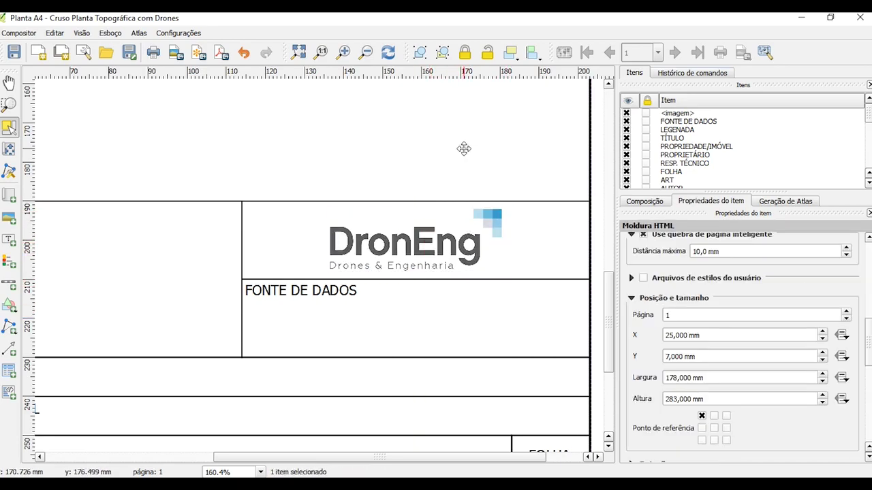
scroll(456, 204, down, 1)
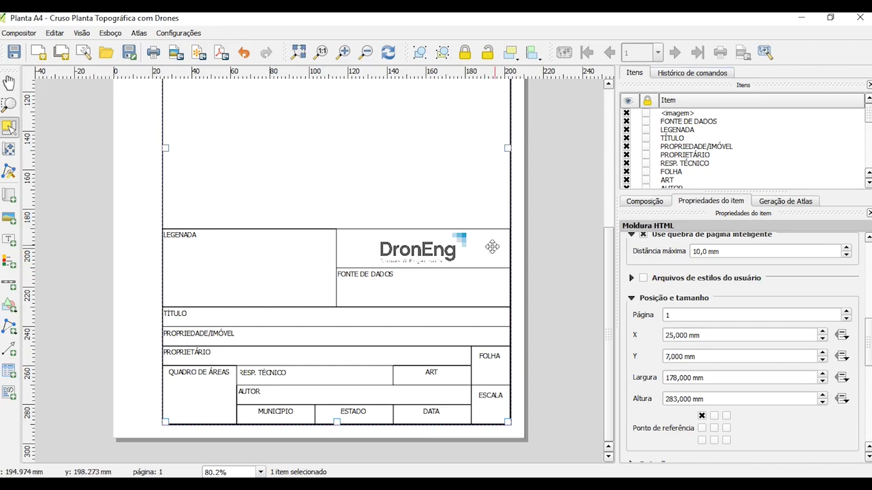
click(538, 230)
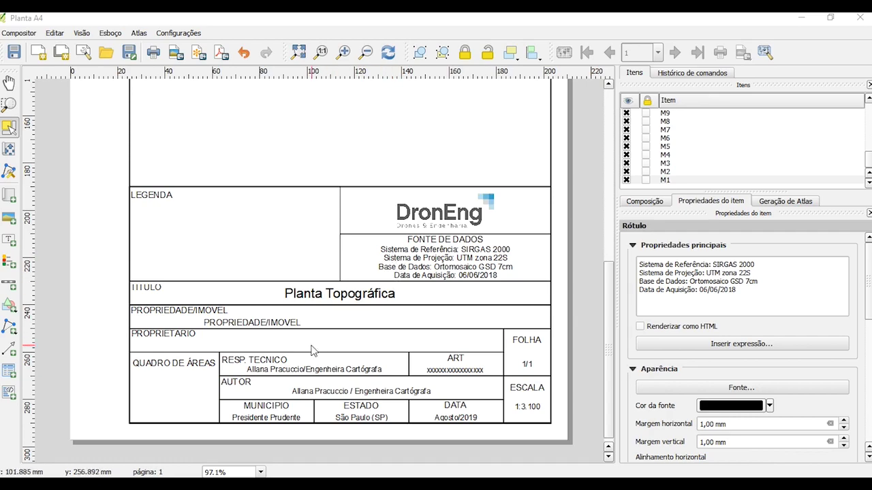
In the filled-in Planta A4 layout, check the font settings of the Presidente Prudente label under MUNICIPIO.
scroll(342, 426, up, 1)
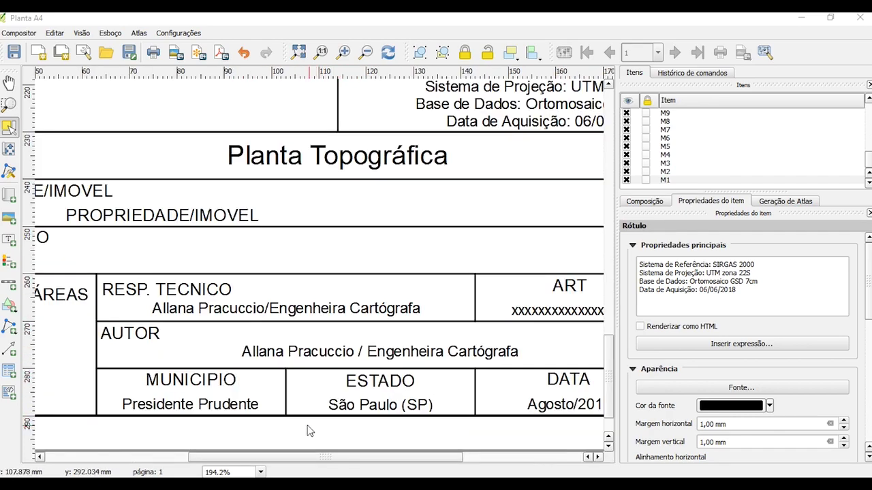
scroll(304, 432, down, 1)
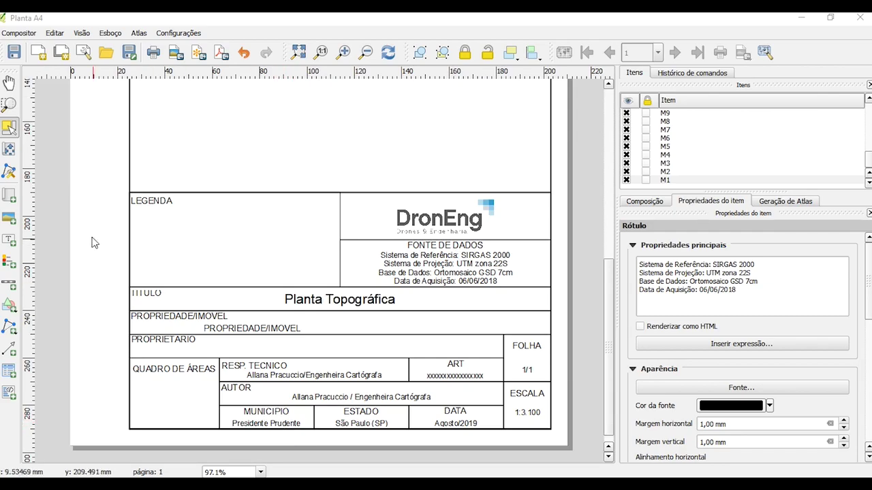
click(270, 426)
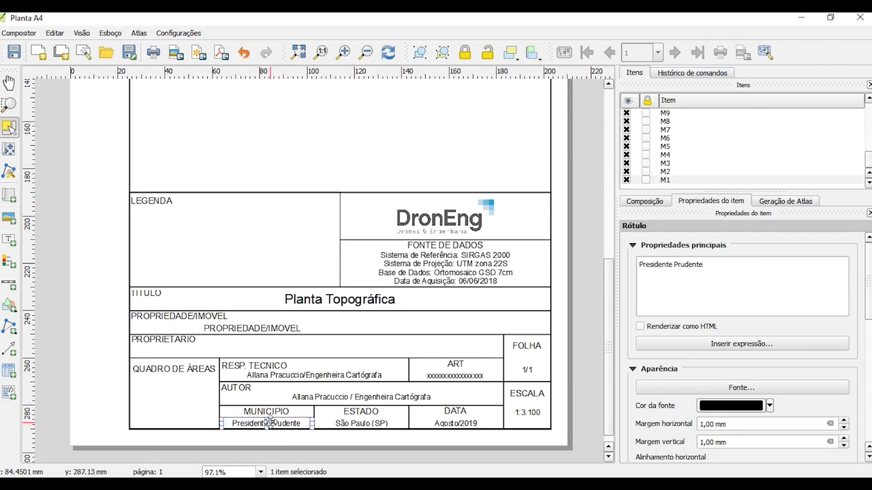
click(700, 390)
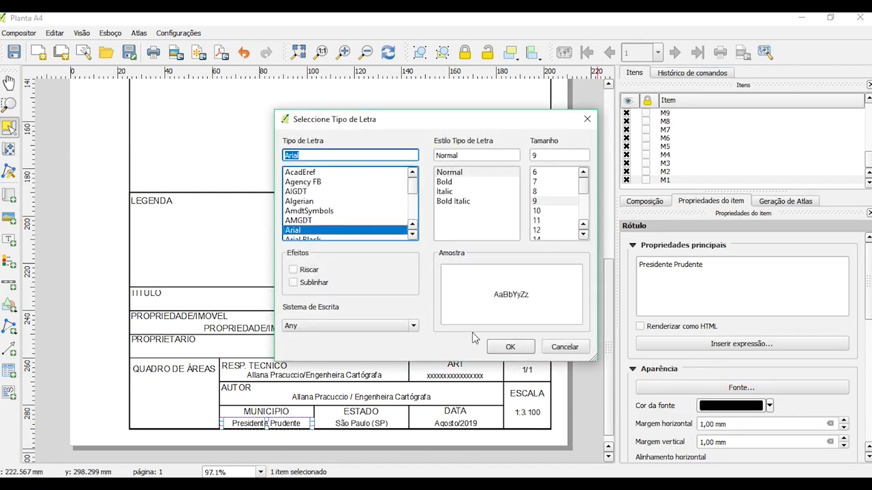
click(509, 347)
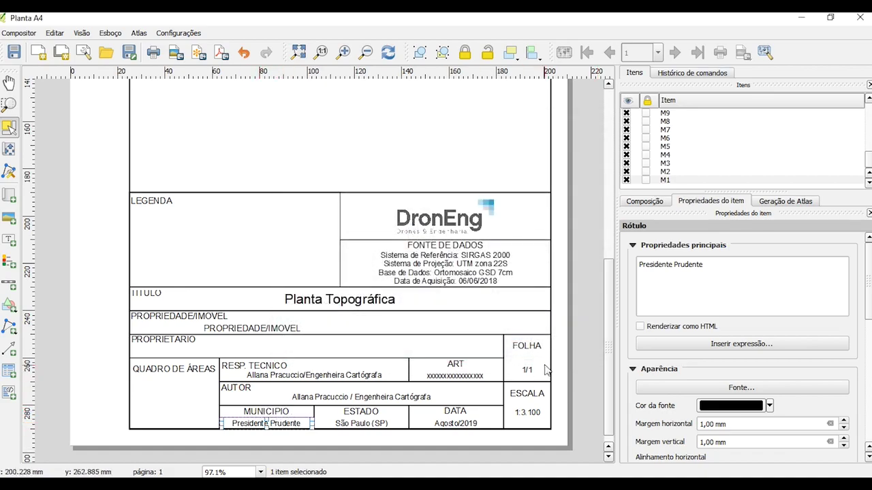
click(591, 346)
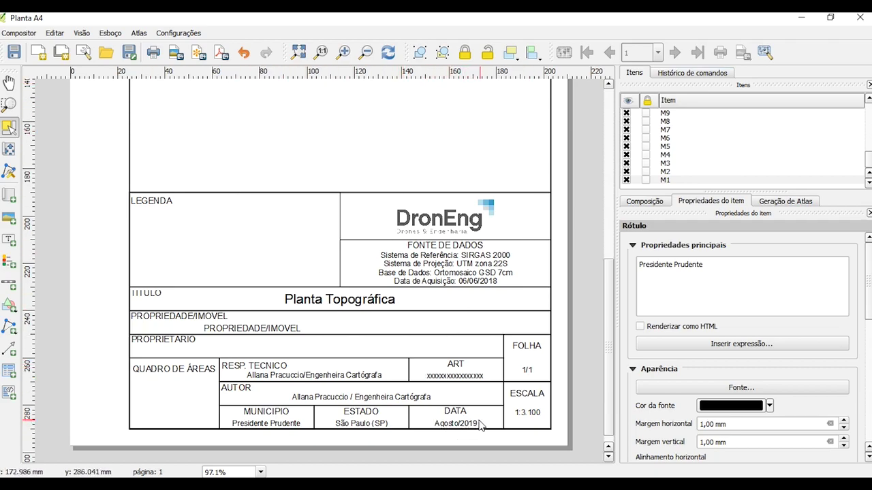
Delete the numeric scale bar under the ESCALA label.
click(540, 416)
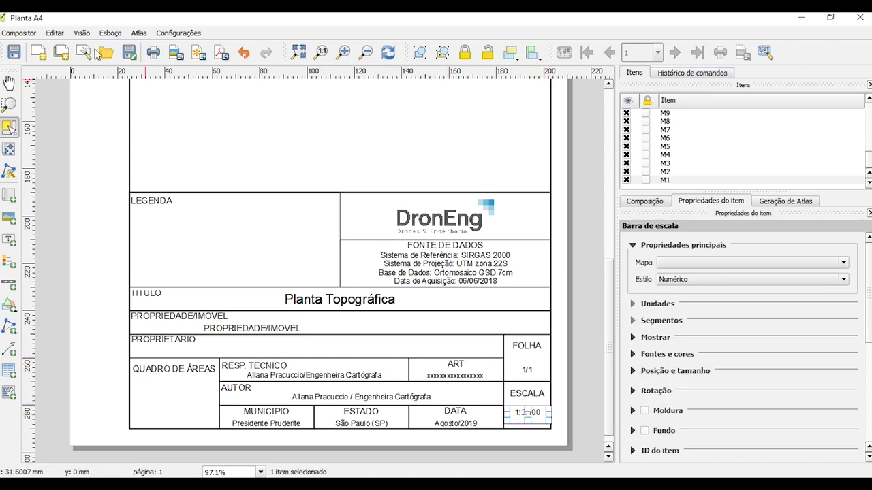
click(55, 33)
click(69, 73)
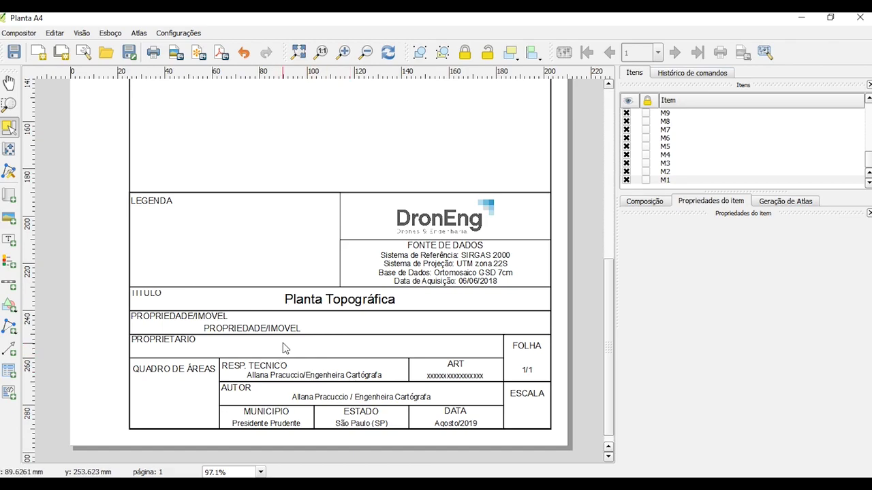
Set the lower PROPRIEDADE/IMÓVEL label's text to Região de Presidente Prudente and stretch the label across the full row width.
click(246, 327)
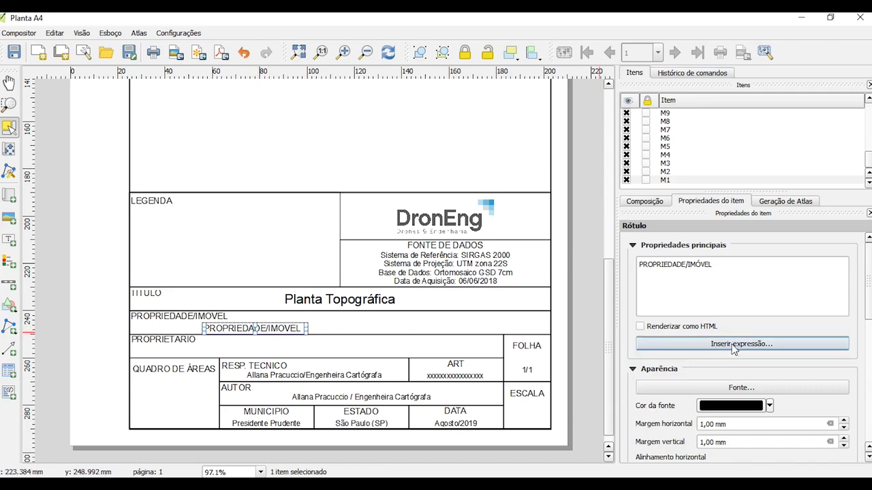
drag(765, 266, 623, 258)
text(residente Prudente)
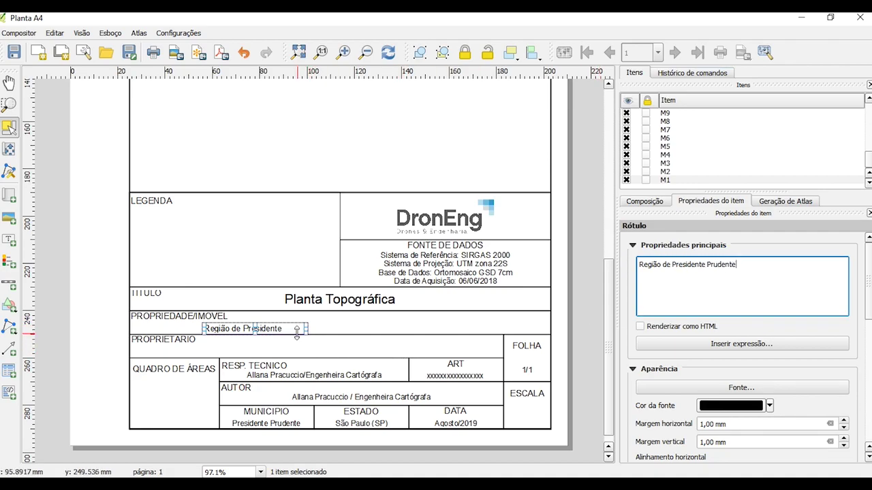
drag(307, 329, 551, 325)
drag(202, 328, 130, 328)
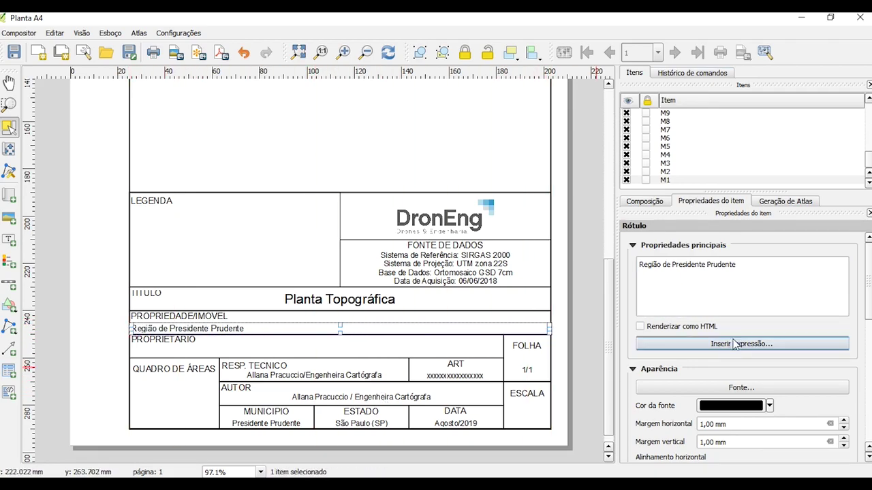
Centre the Região de Presidente Prudente text horizontally and nudge the label slightly upward in its row.
scroll(732, 347, down, 5)
click(692, 394)
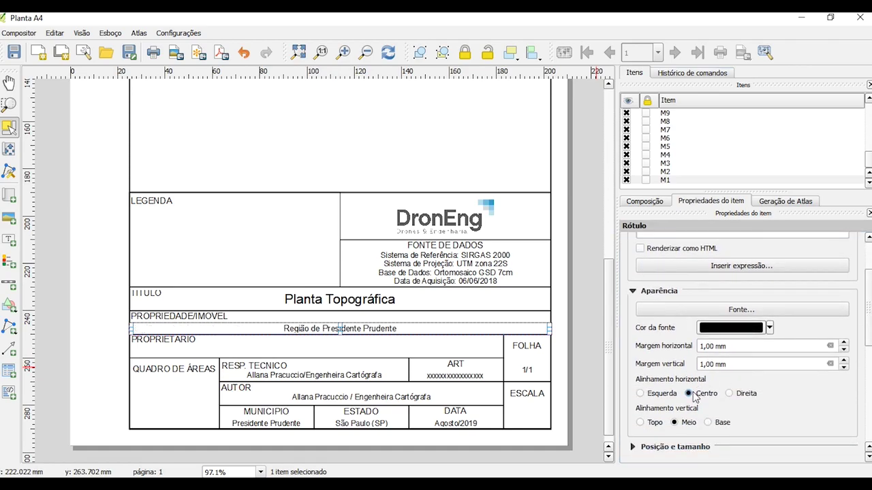
click(594, 336)
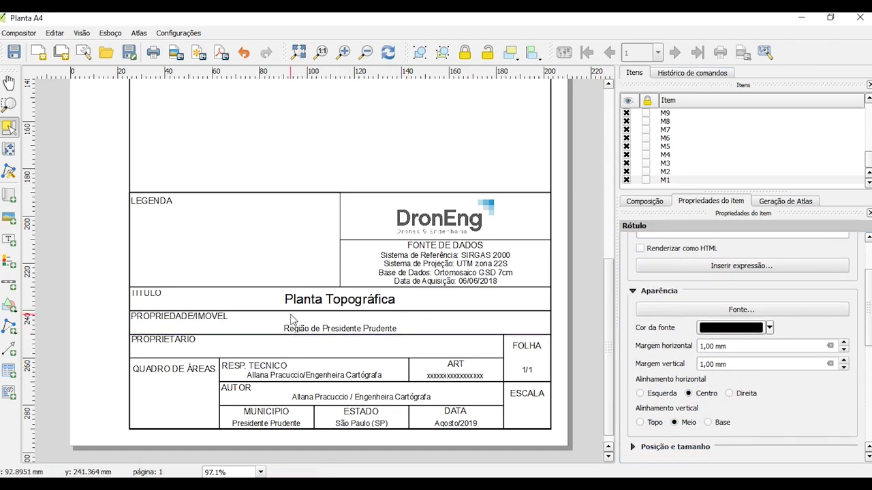
click(328, 331)
drag(328, 330, 327, 329)
Check the font type and size of the Planta Topográfica title label.
click(340, 294)
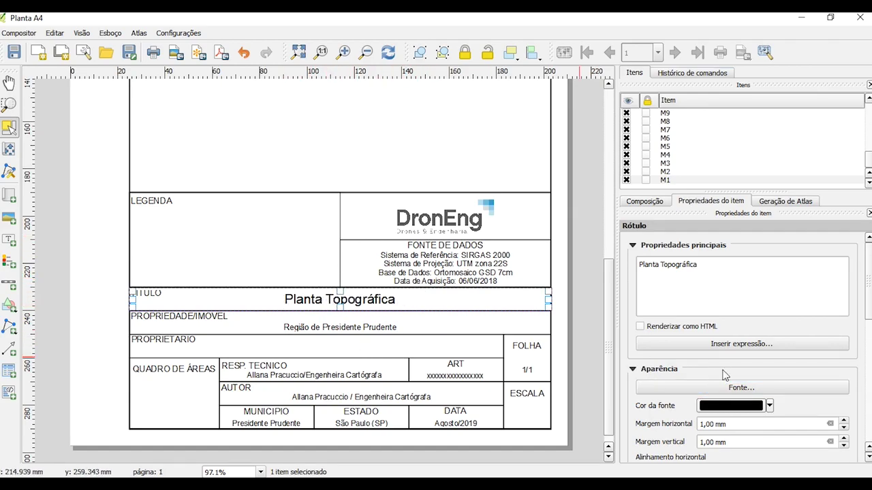
click(722, 388)
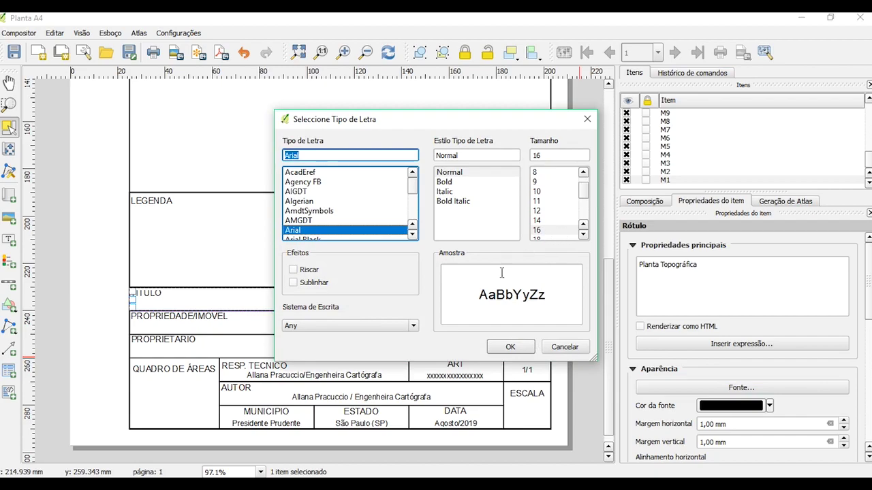
click(511, 347)
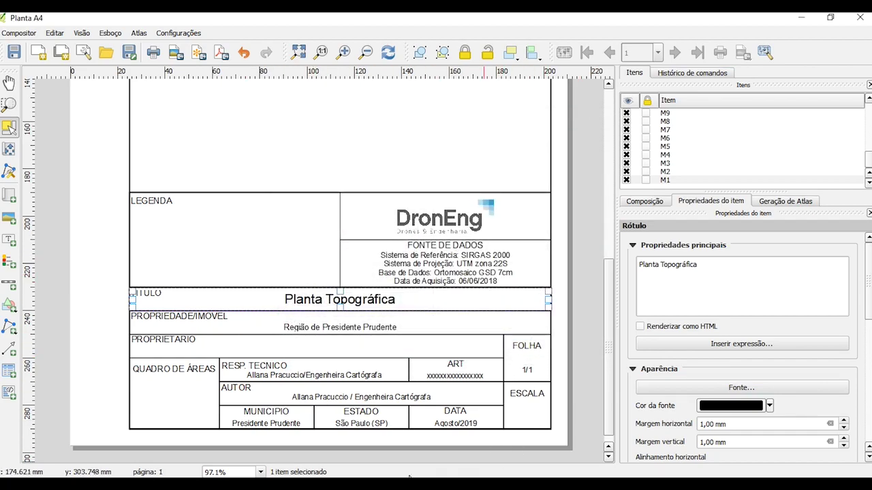
click(581, 252)
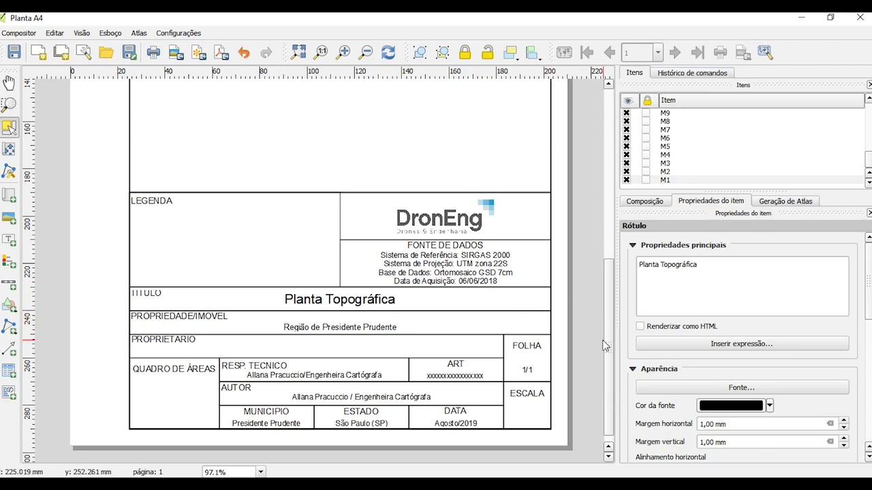
drag(607, 344, 596, 359)
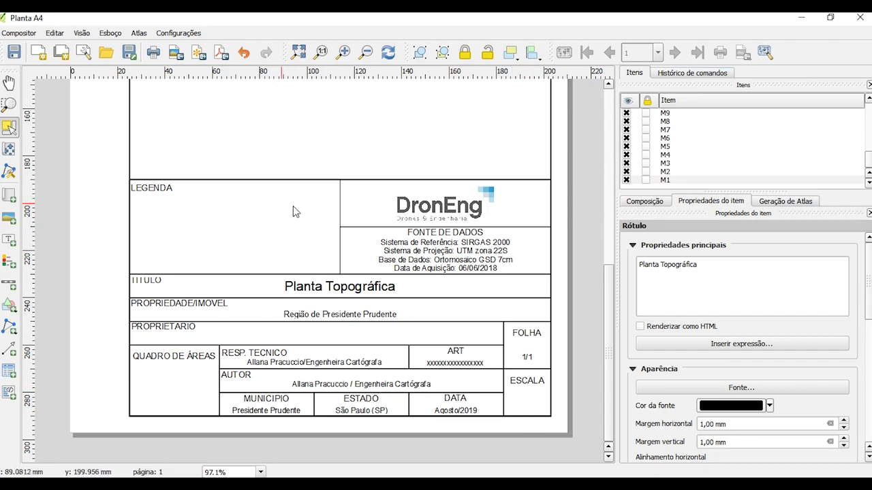
drag(609, 338, 609, 185)
key(ctrl+0)
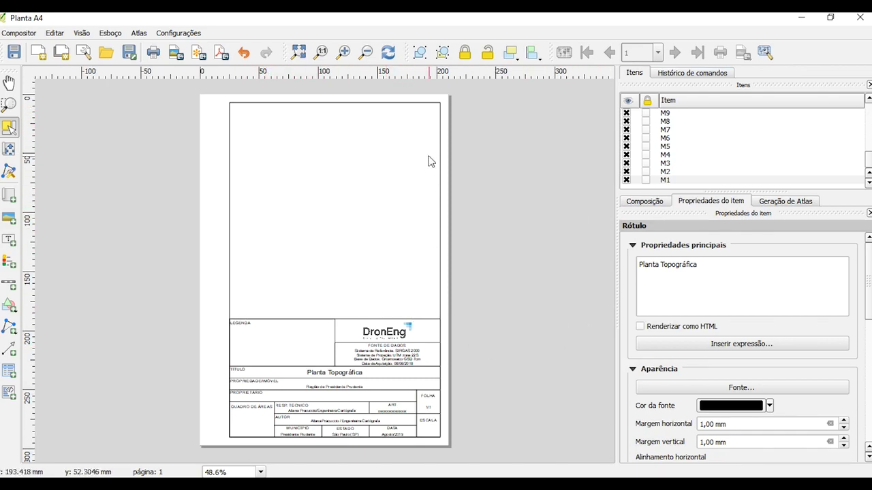
scroll(274, 135, up, 1)
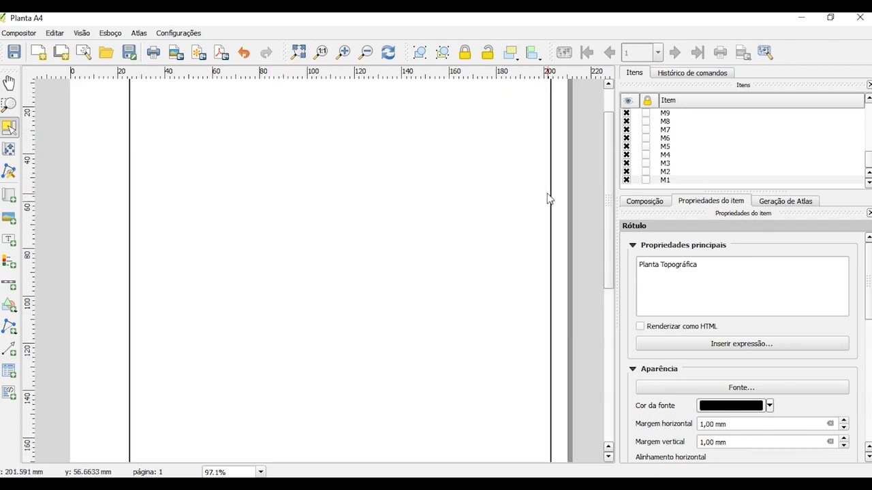
Add a map inside the empty frame above the legend box, leaving a small margin on every side, and fine-tune its edges.
click(262, 472)
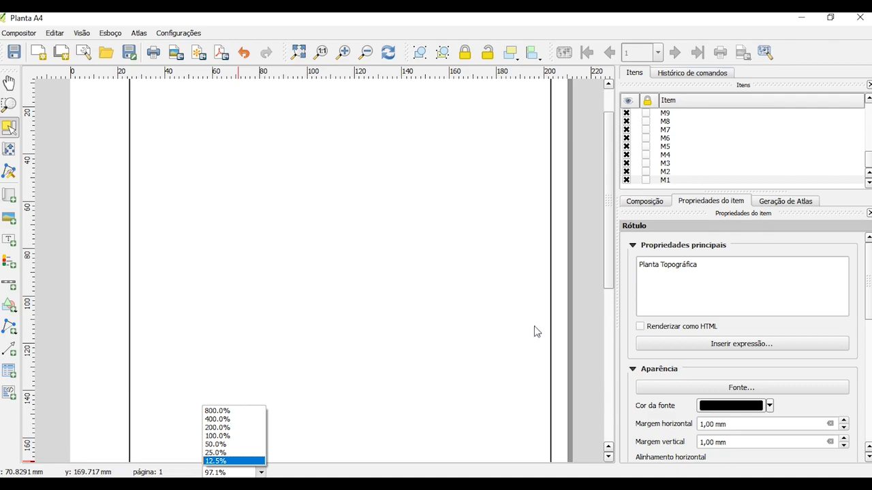
drag(215, 468, 207, 468)
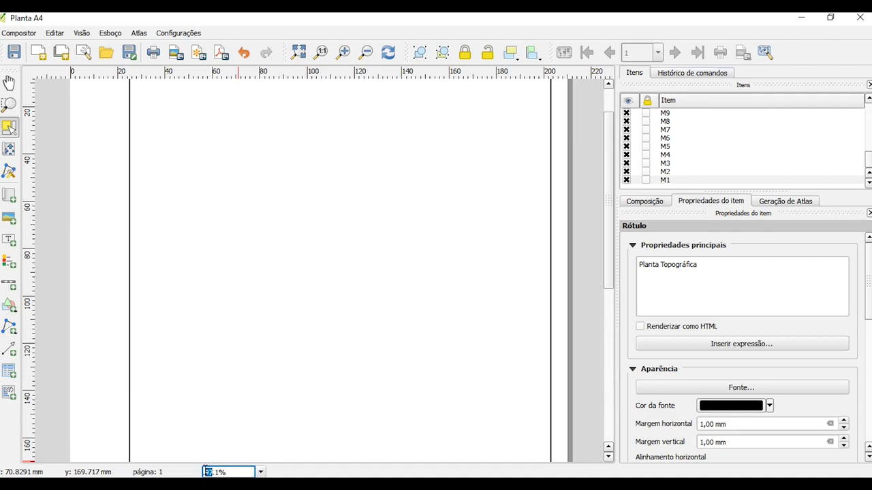
key(Return)
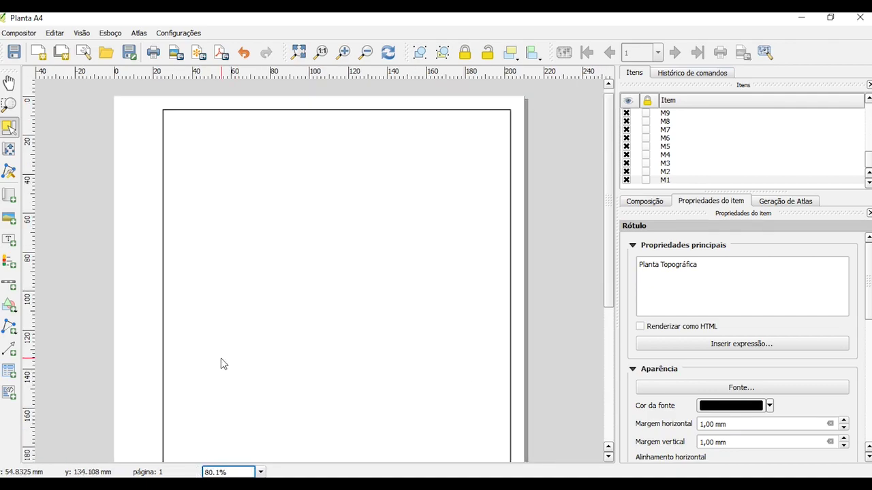
scroll(586, 155, down, 2)
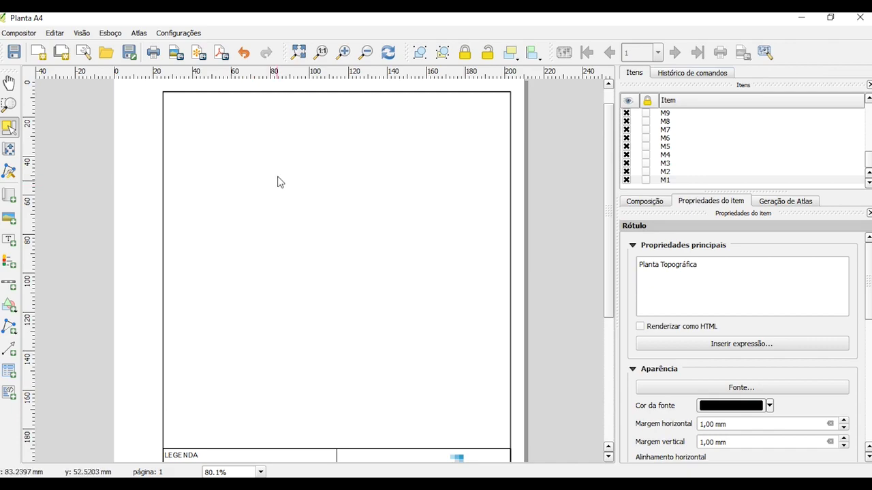
click(12, 199)
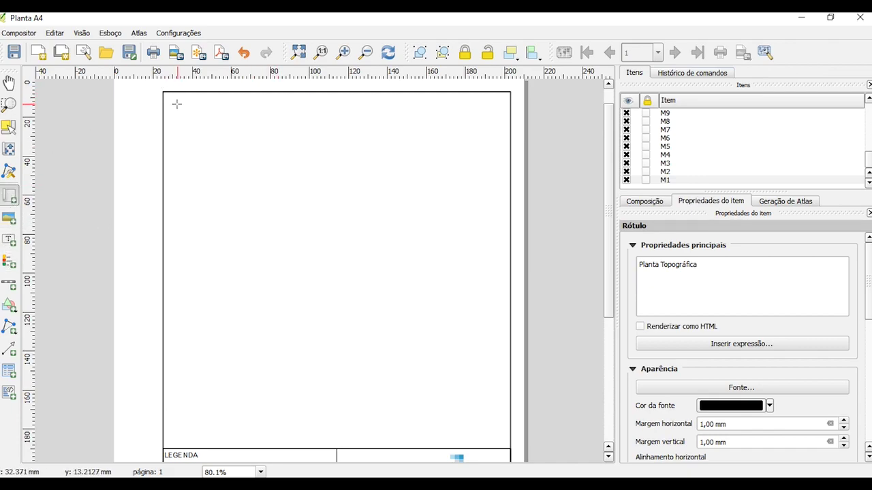
drag(179, 104, 495, 435)
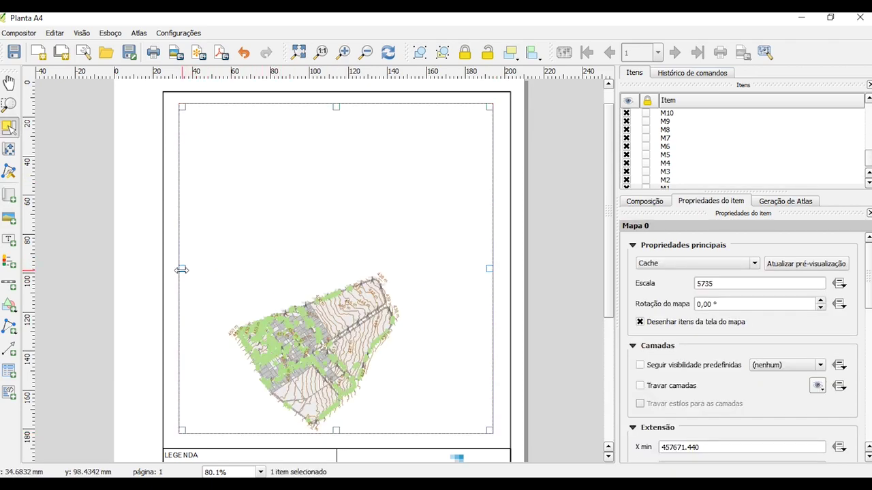
drag(185, 270, 182, 269)
drag(336, 107, 337, 108)
drag(489, 267, 494, 267)
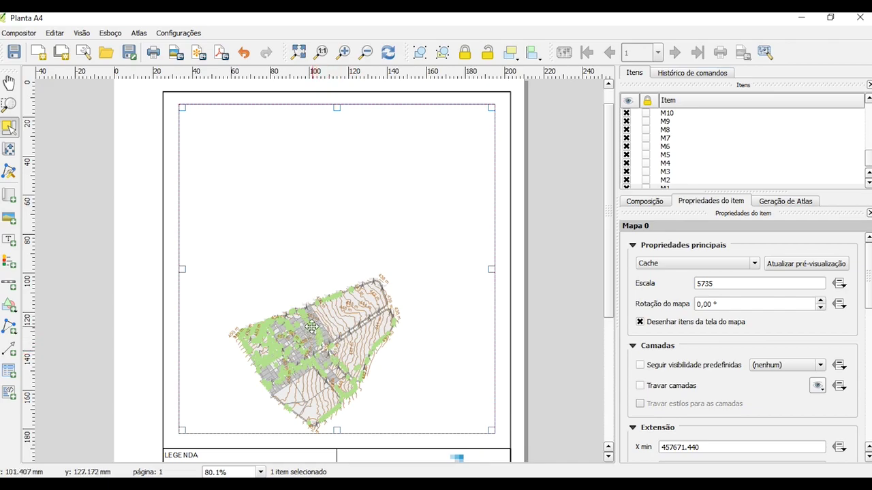
Move the map content upward and slightly to the right so that the plan sits in the middle of the map item.
click(10, 149)
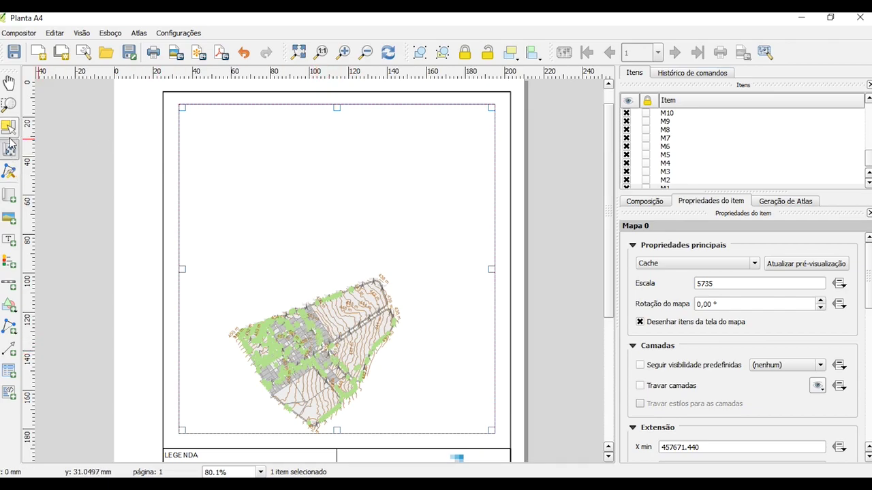
drag(353, 378, 353, 298)
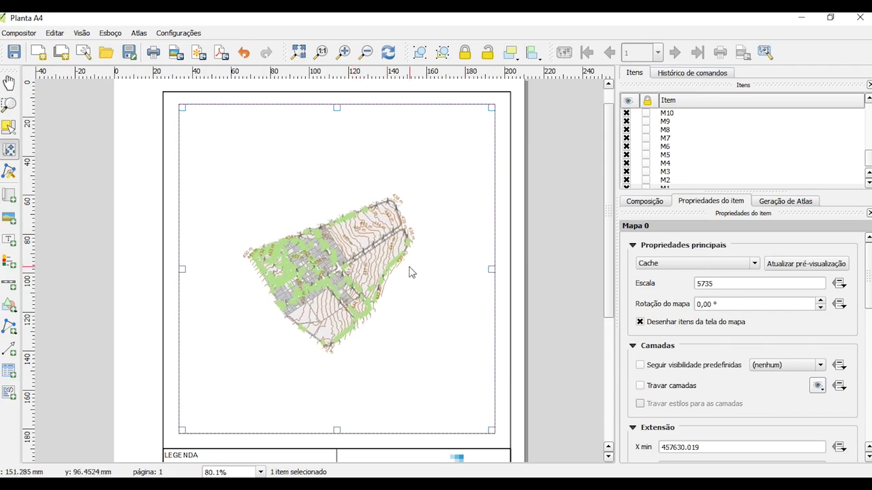
double_click(729, 286)
click(722, 287)
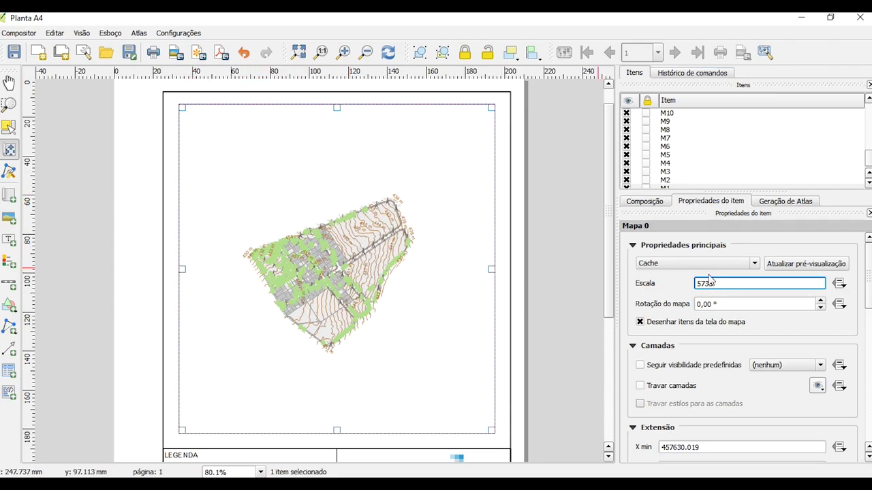
click(286, 189)
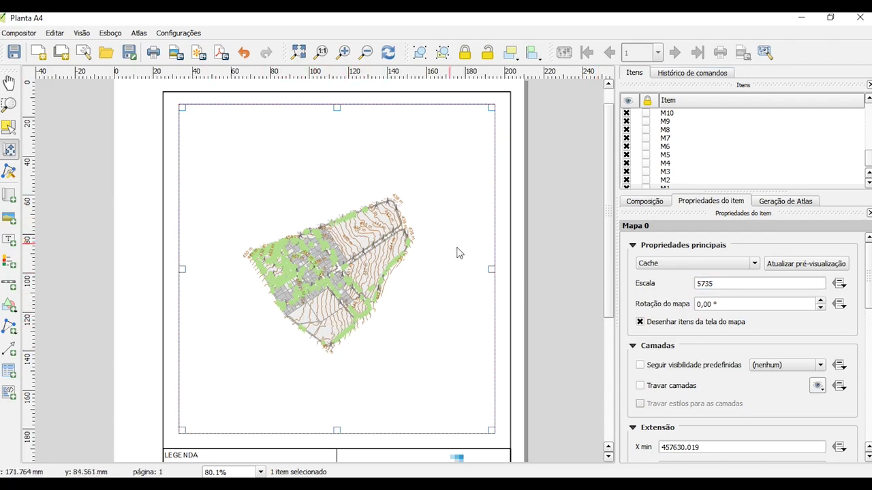
Try map scales of 4000, 3500 and 3300 for the new map.
click(719, 282)
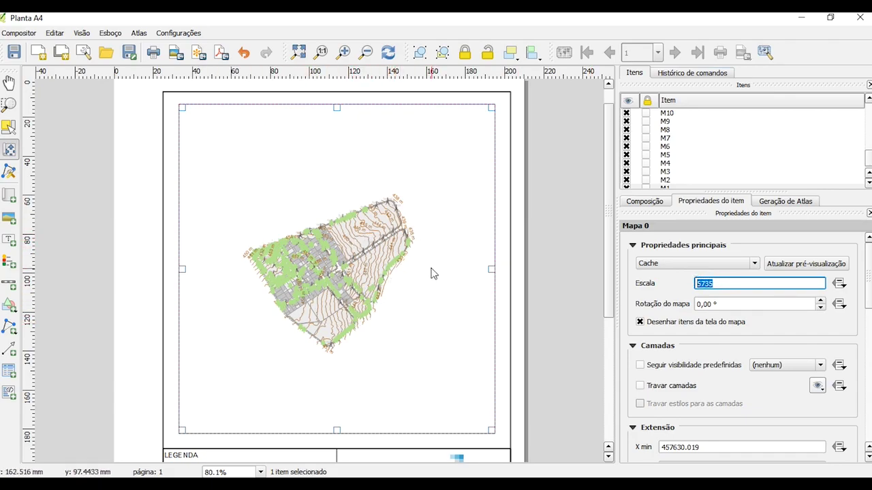
click(727, 284)
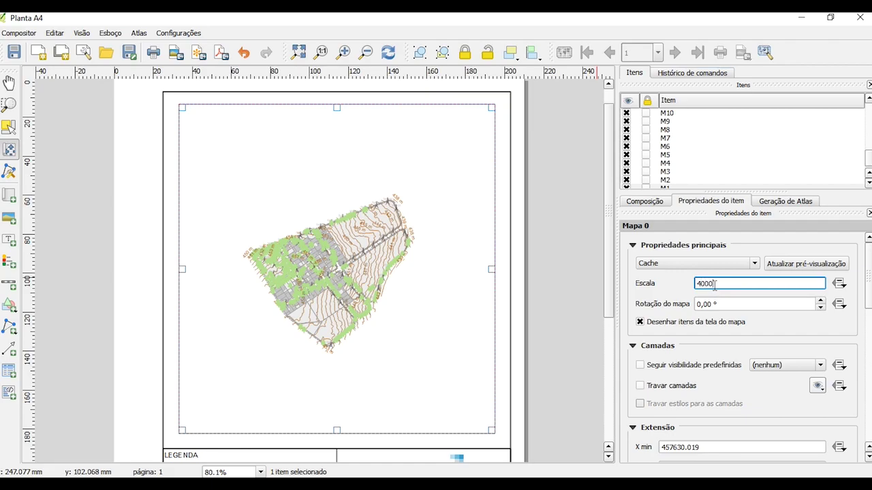
key(Return)
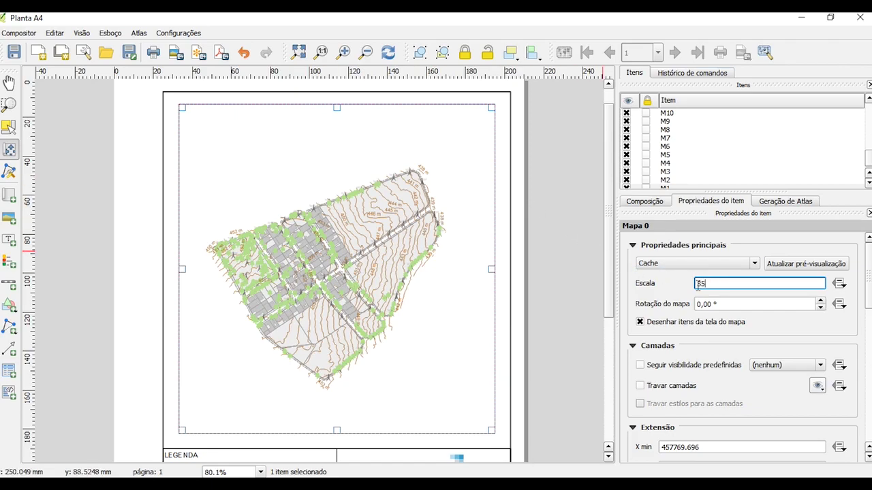
key(Return)
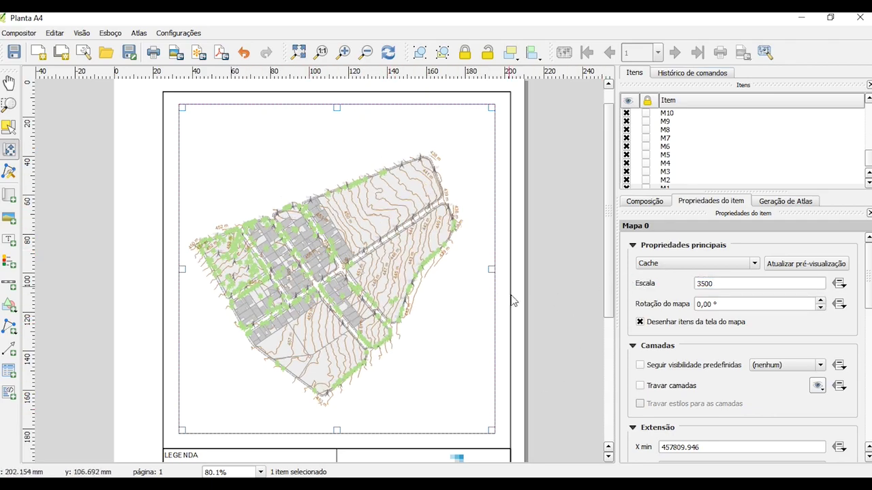
click(726, 284)
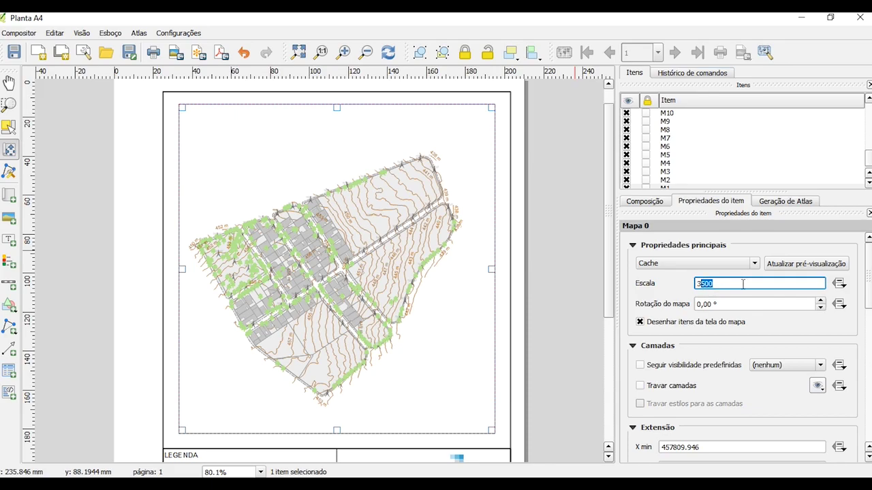
key(Return)
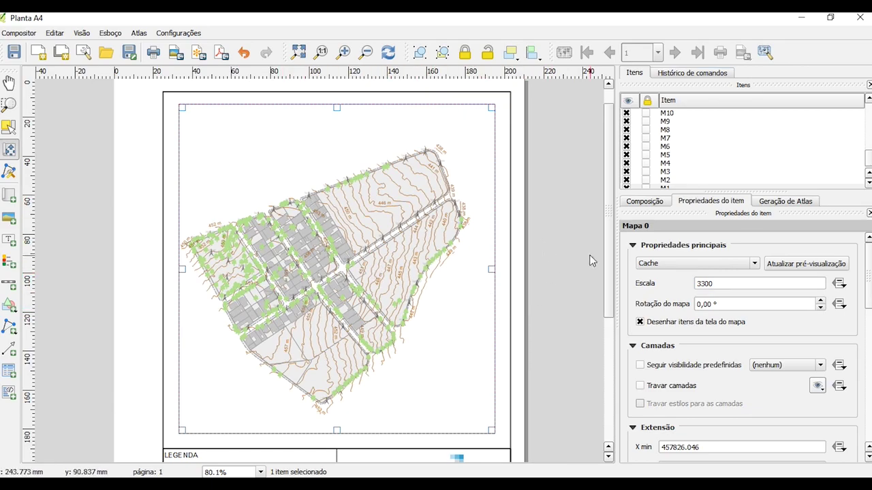
Set the map scale to 3100 and reposition the map content so the whole plan fits centrally in the map item.
drag(281, 237, 322, 265)
drag(712, 282, 705, 286)
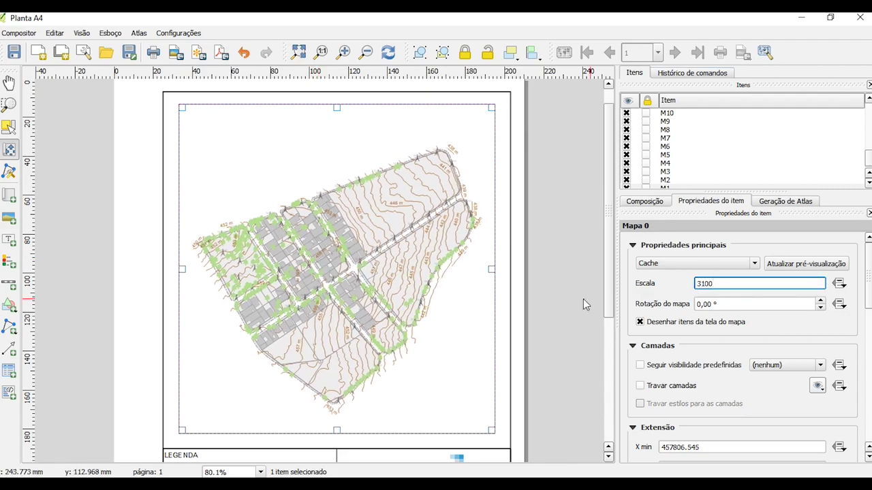
click(548, 293)
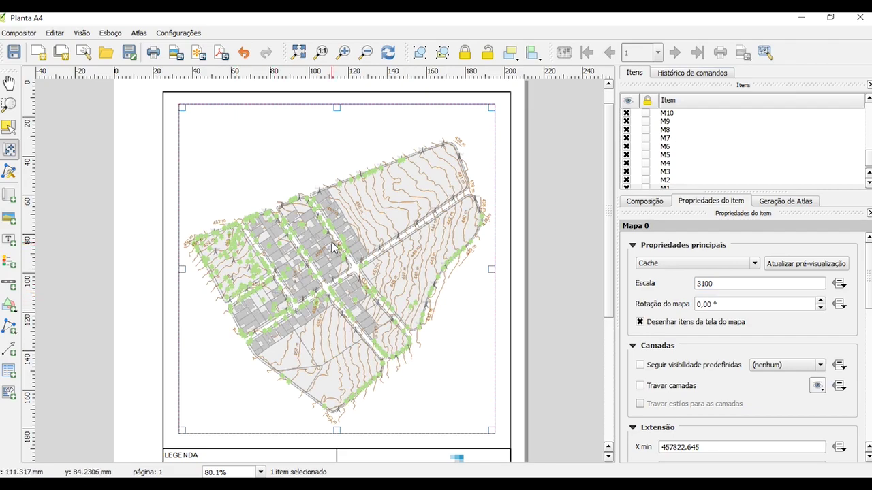
drag(370, 245, 371, 242)
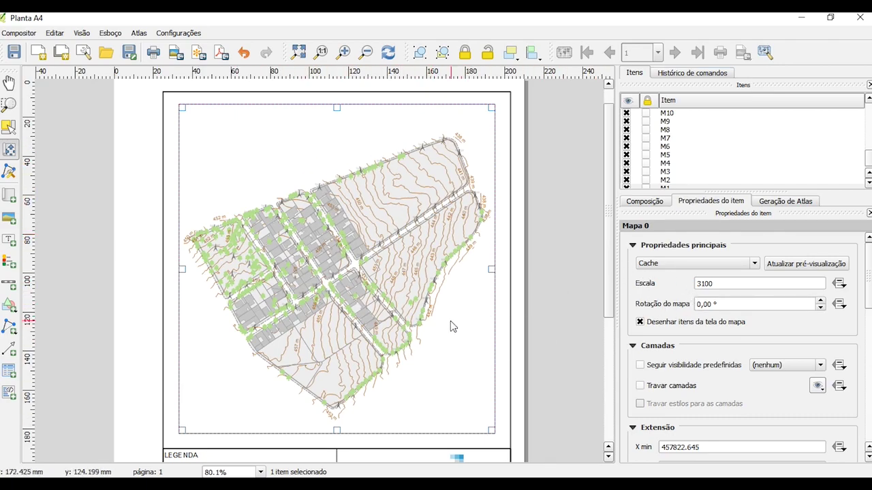
Add a scale bar linked to Mapa 0 below the ESCALA label in the title block.
scroll(604, 264, down, 5)
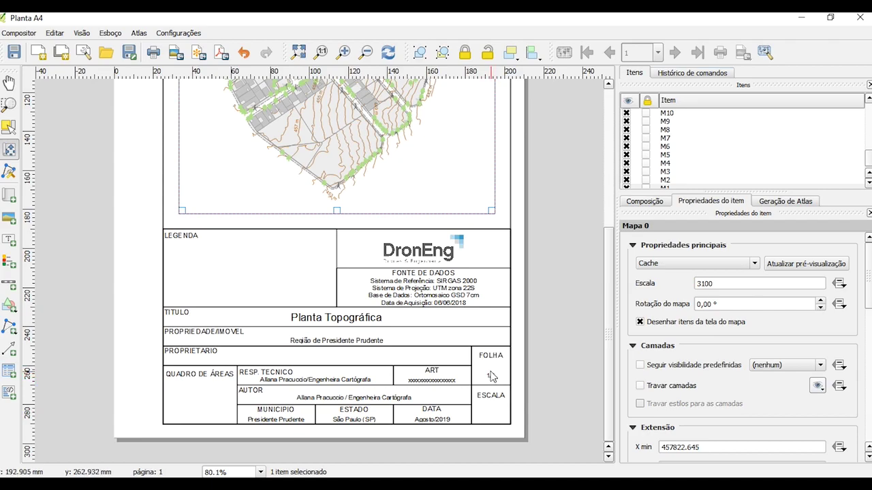
click(10, 128)
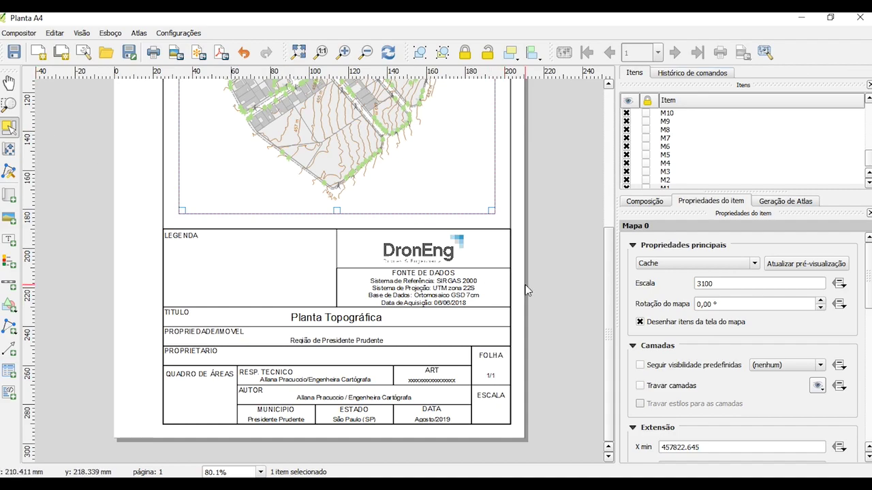
click(490, 403)
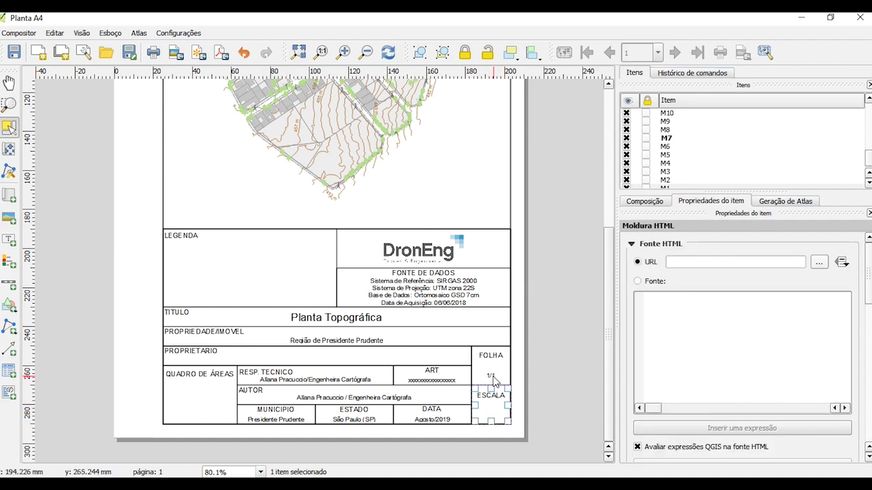
click(493, 375)
click(491, 409)
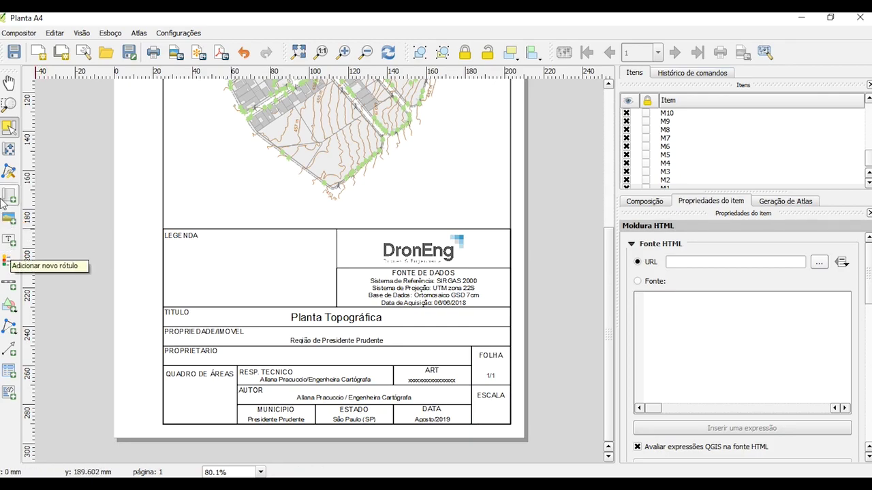
click(9, 286)
click(477, 402)
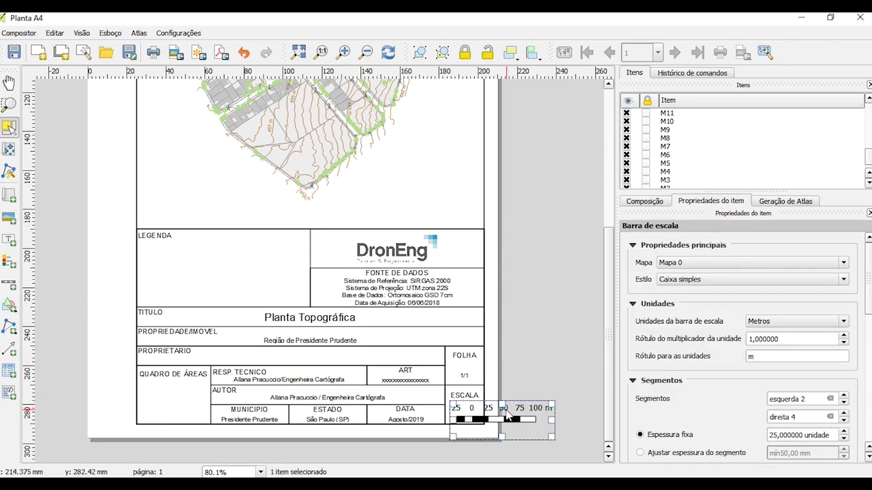
Change the scale bar's style to Numérico and fit it into the box below the ESCALA label.
click(703, 280)
click(688, 334)
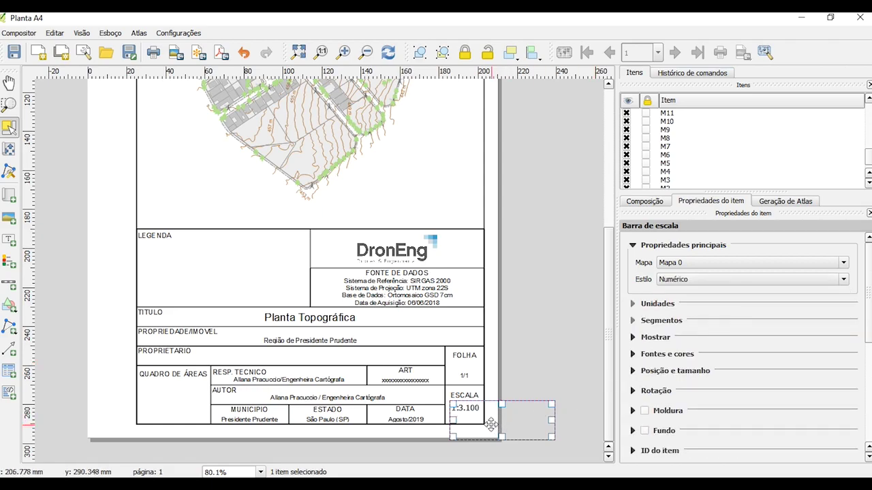
drag(454, 421, 491, 408)
click(856, 289)
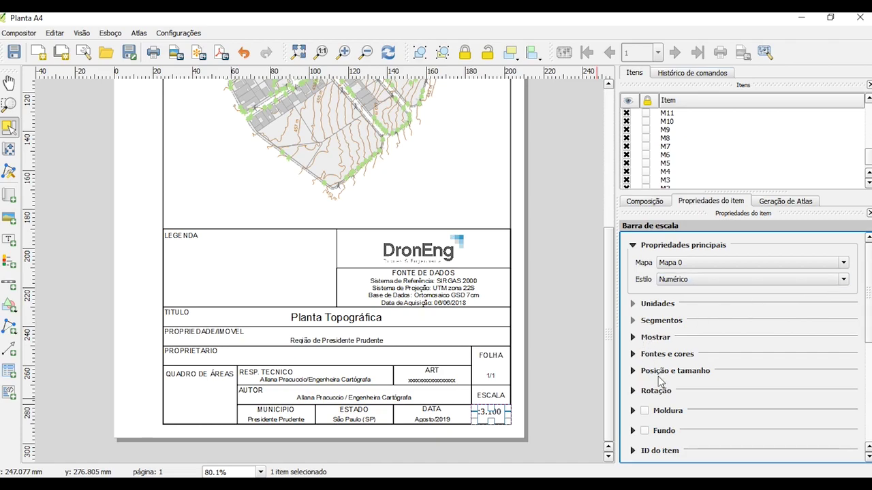
Set the numeric scale's font to Arial, size 9.
click(636, 355)
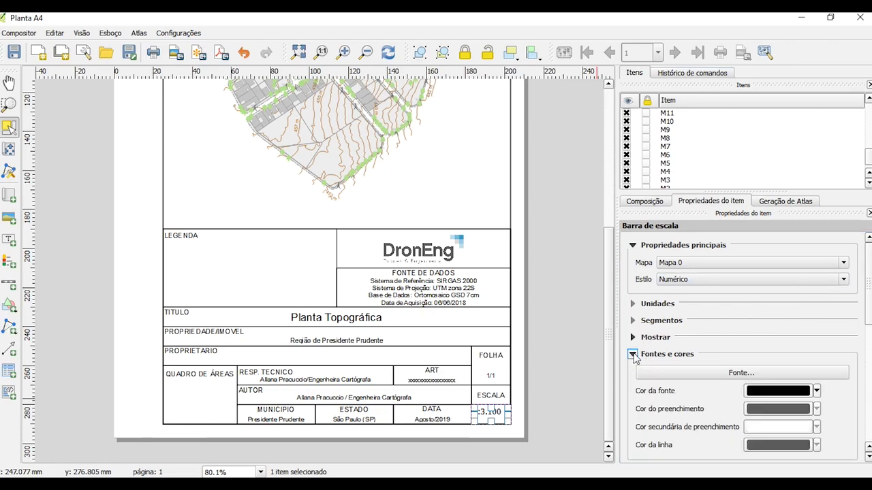
click(763, 373)
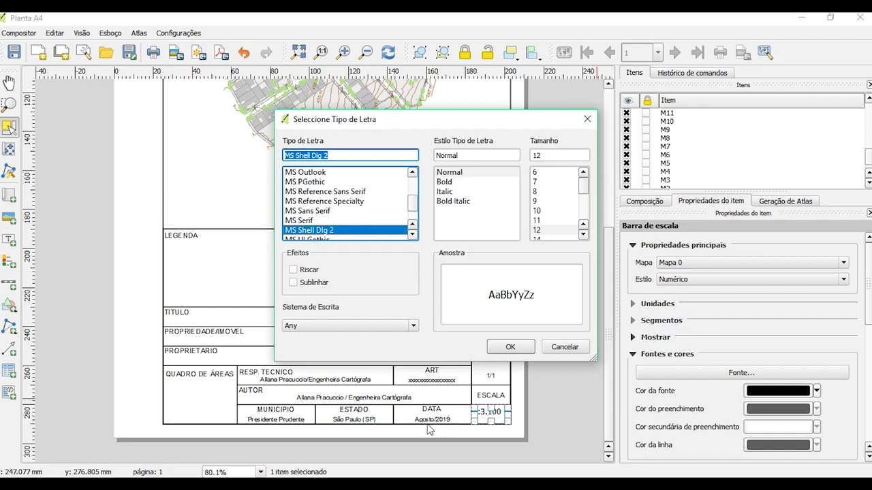
click(543, 202)
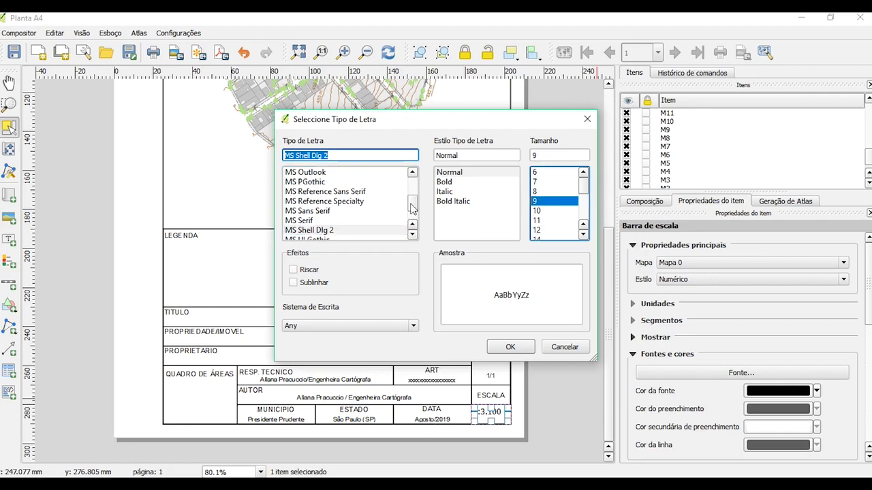
drag(411, 209, 409, 179)
text(Arial)
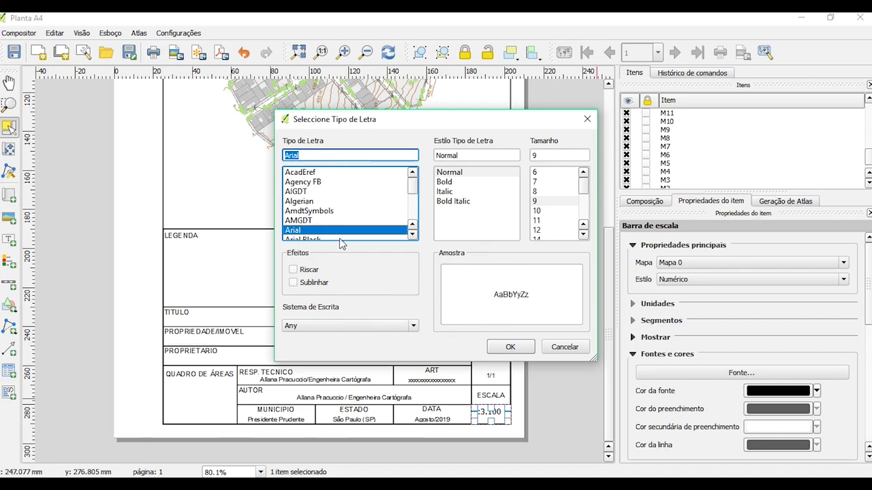
click(511, 346)
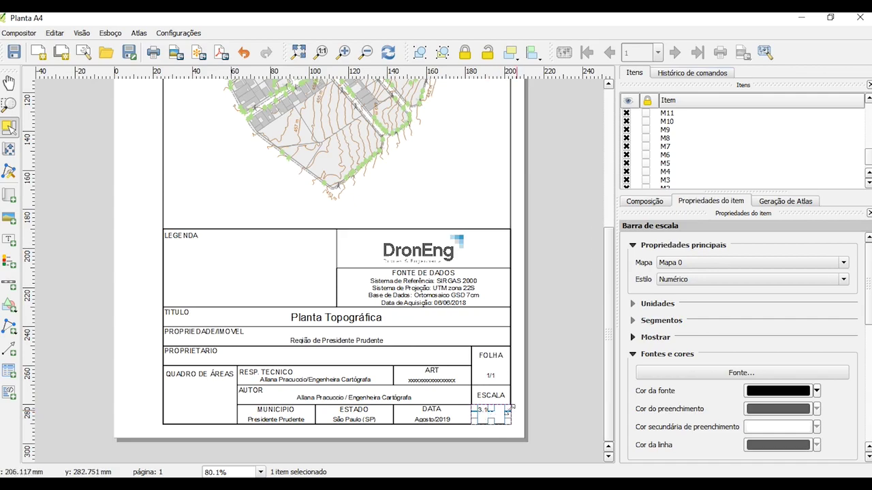
Centre the numeric scale in the box below the ESCALA label and deselect it.
drag(865, 296, 869, 356)
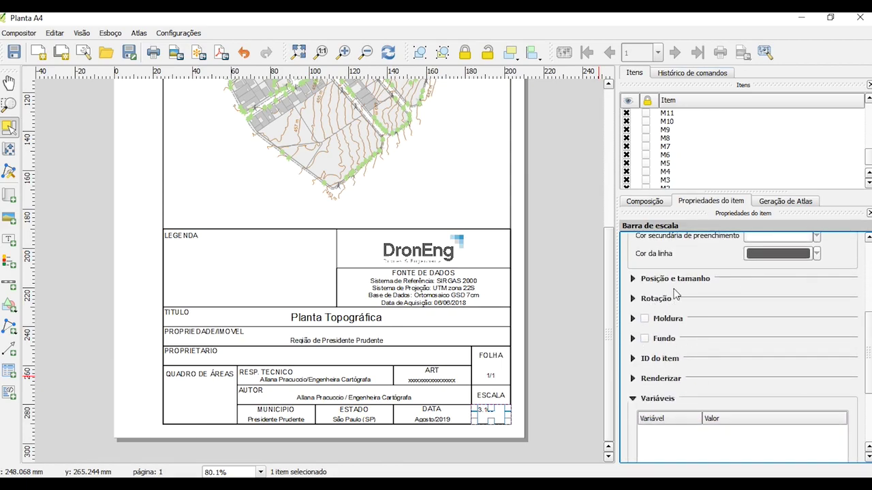
click(632, 279)
click(632, 279)
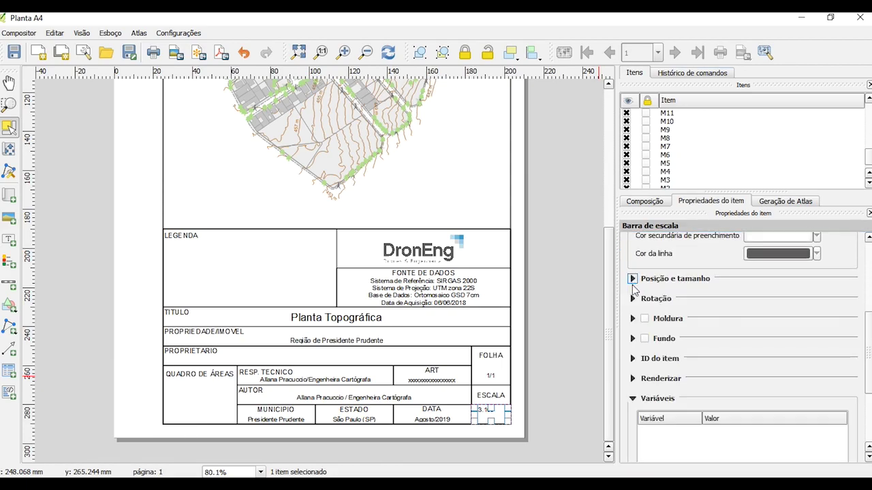
click(632, 299)
click(632, 299)
mouse_move(508, 417)
mouse_down()
mouse_move(493, 420)
mouse_move(491, 412)
mouse_up()
click(534, 409)
click(562, 398)
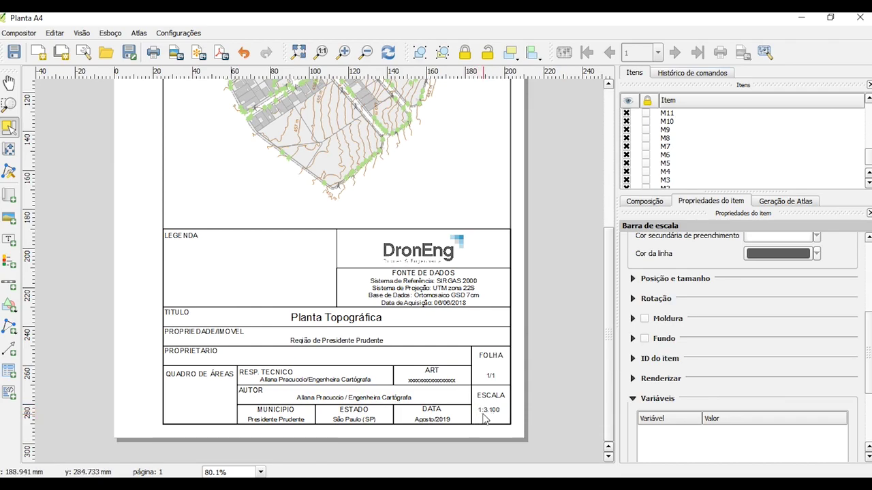
Add a new grid to the map item Mapa 0 and select it for editing.
drag(609, 382, 645, 268)
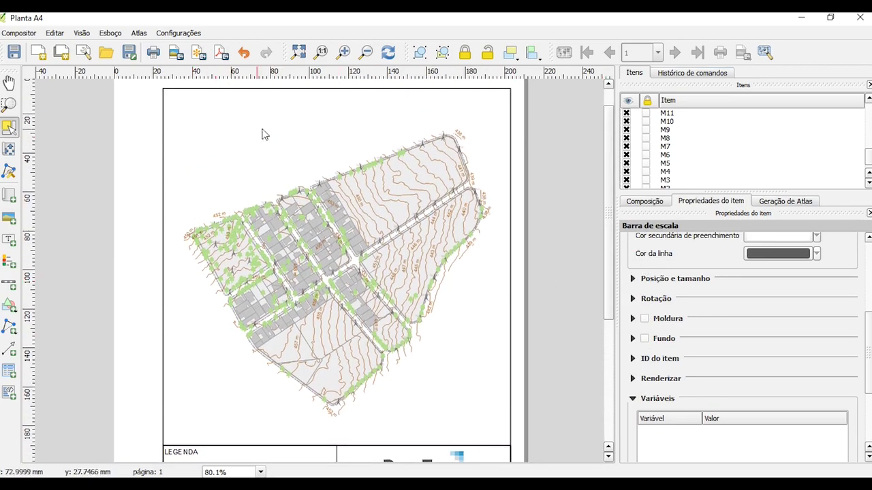
click(347, 282)
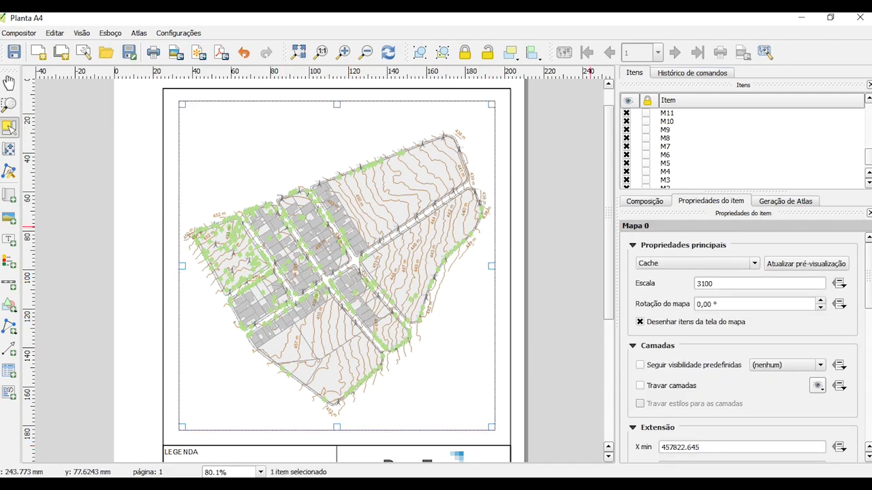
drag(869, 285, 844, 370)
click(638, 303)
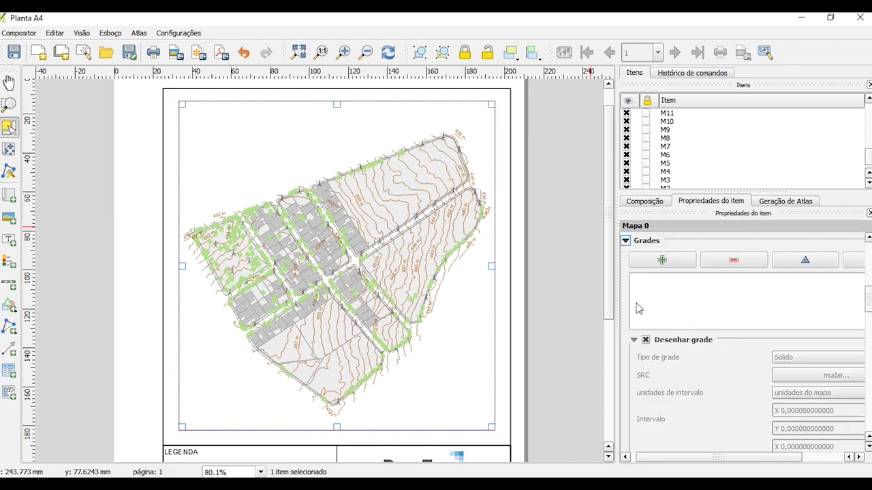
click(649, 260)
click(658, 278)
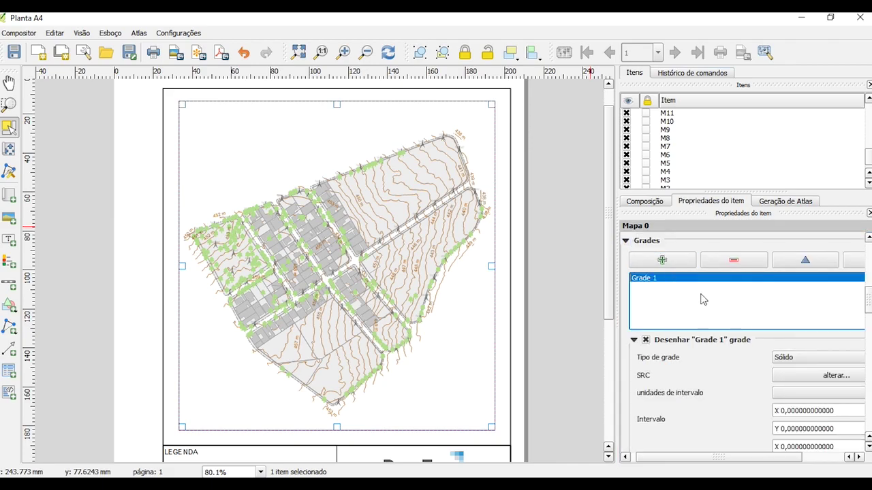
Set the grid's coordinate reference system to SIRGAS 2000 / UTM zone 22S (EPSG:31982).
drag(708, 467, 722, 468)
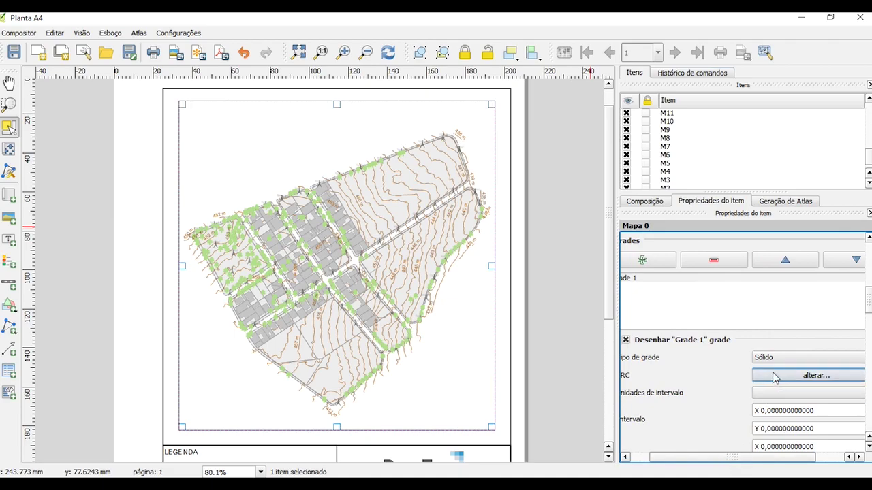
scroll(869, 303, down, 2)
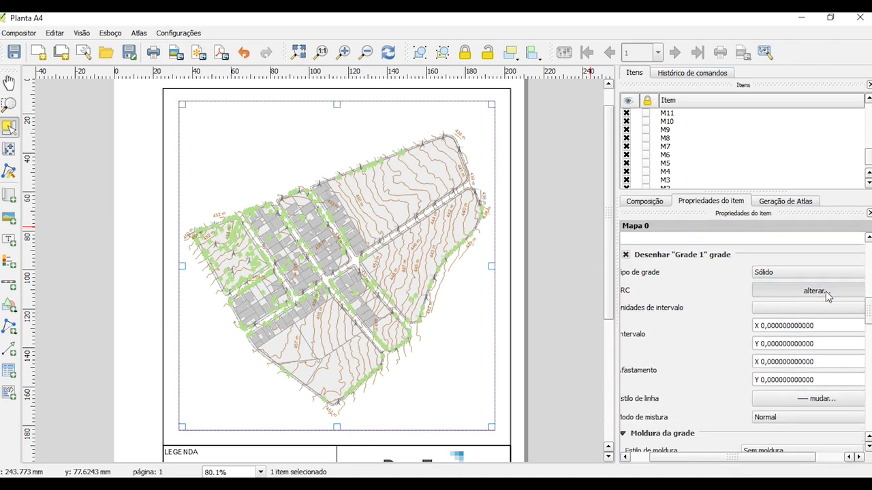
click(768, 290)
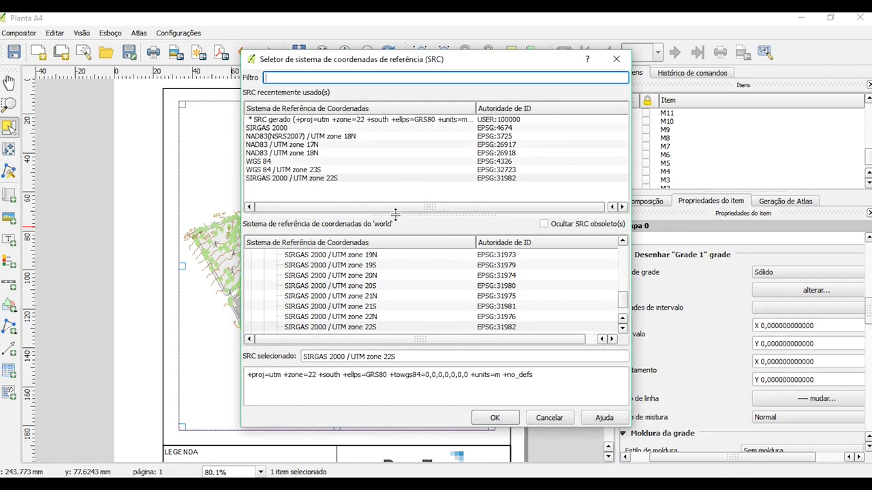
click(332, 179)
click(496, 417)
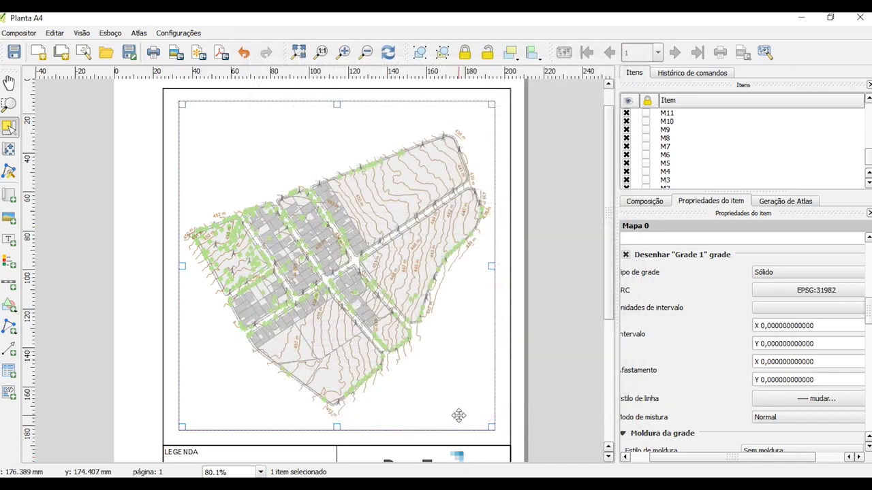
Try a grid interval of 100 in both X and Y.
drag(746, 458, 736, 466)
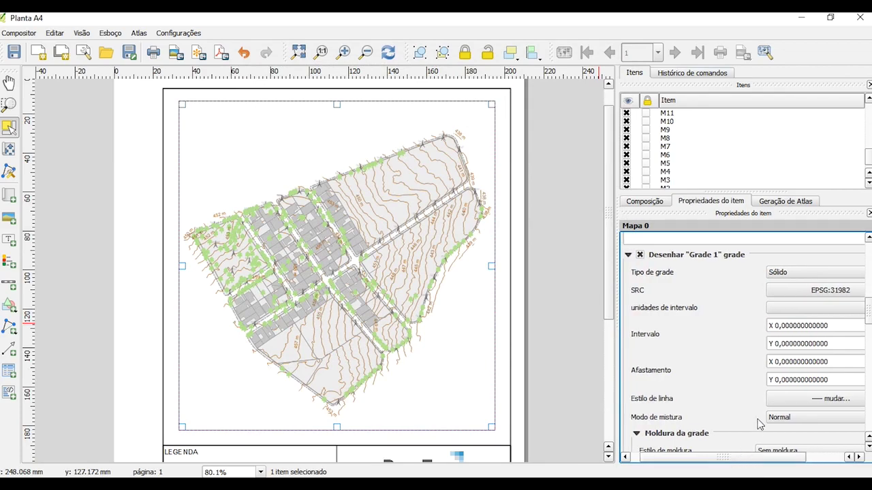
click(776, 326)
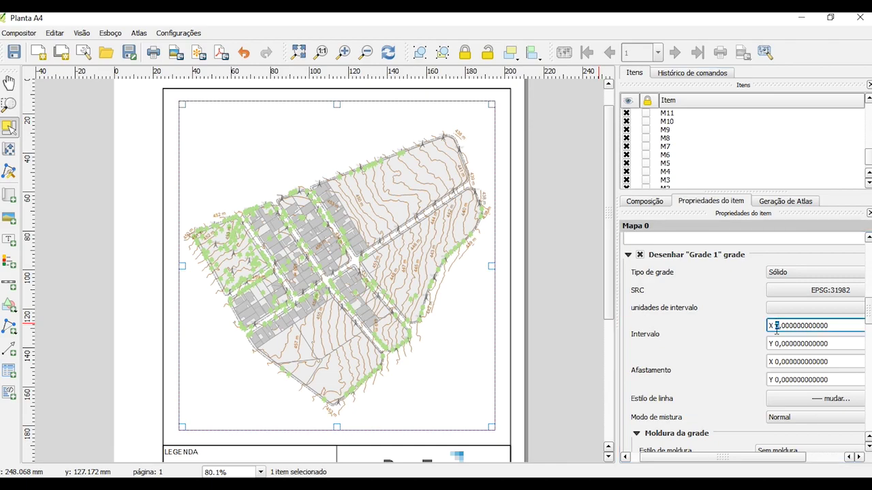
click(777, 344)
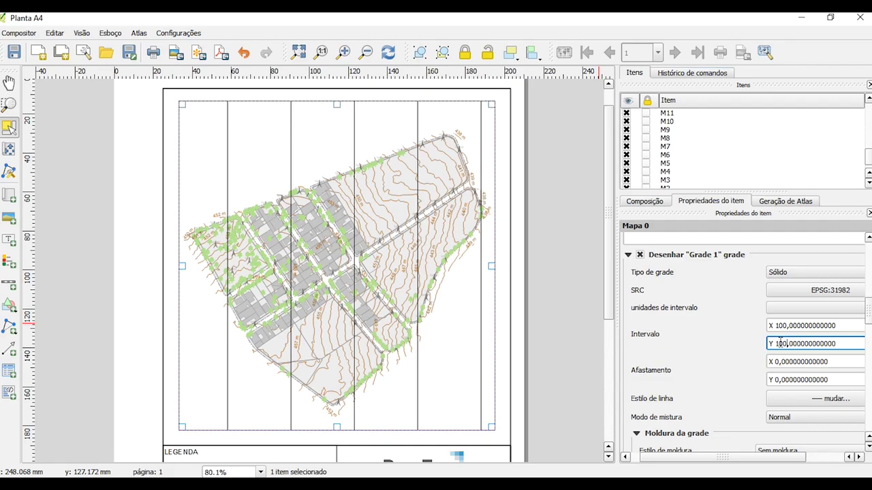
click(776, 362)
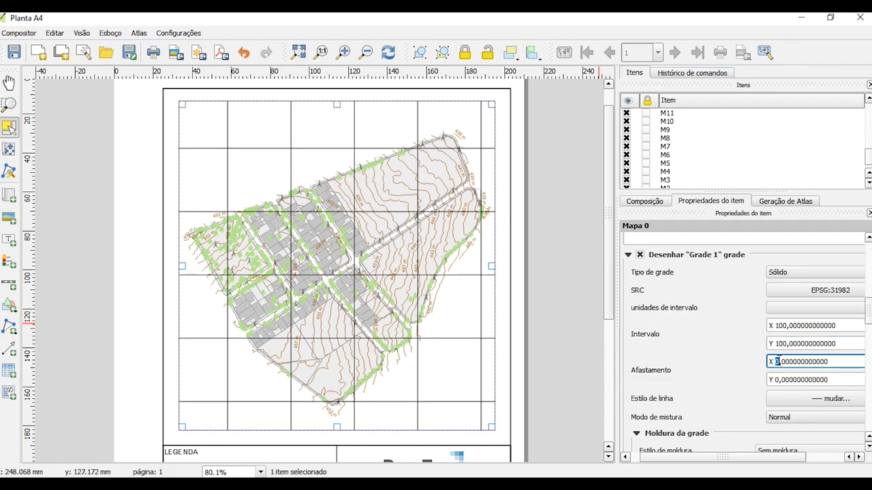
Try a grid interval of 130 in both X and Y.
click(786, 327)
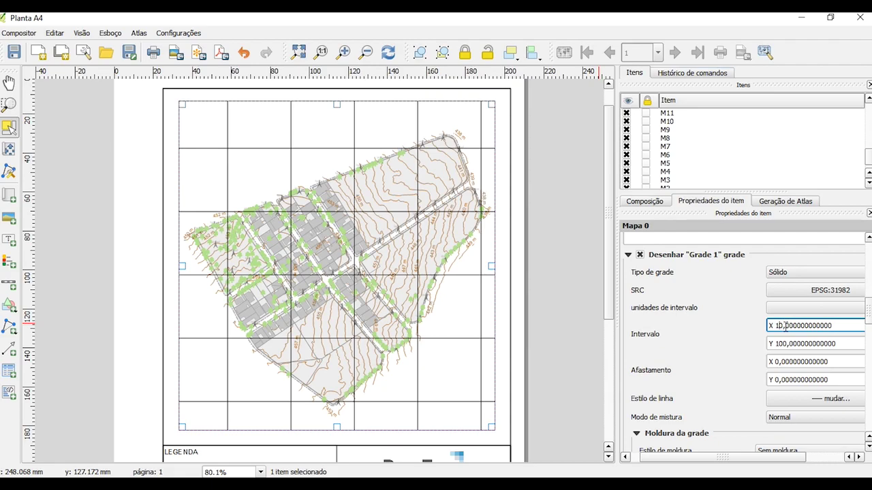
click(784, 343)
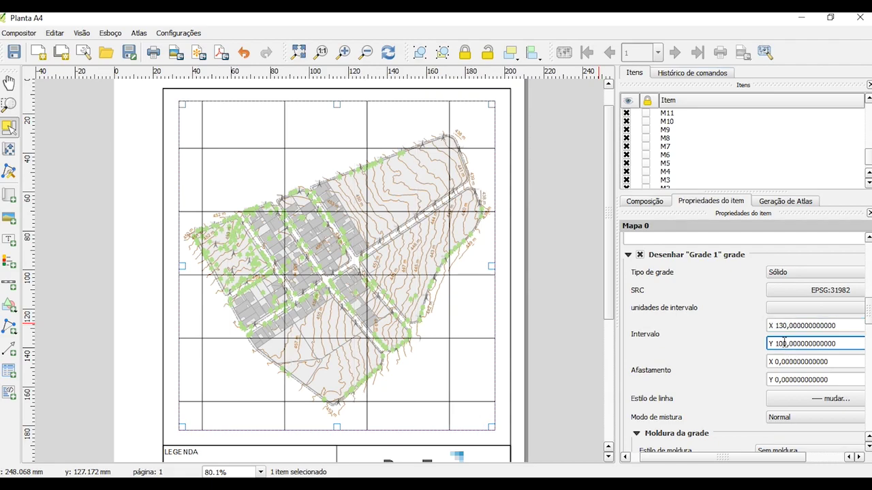
click(783, 361)
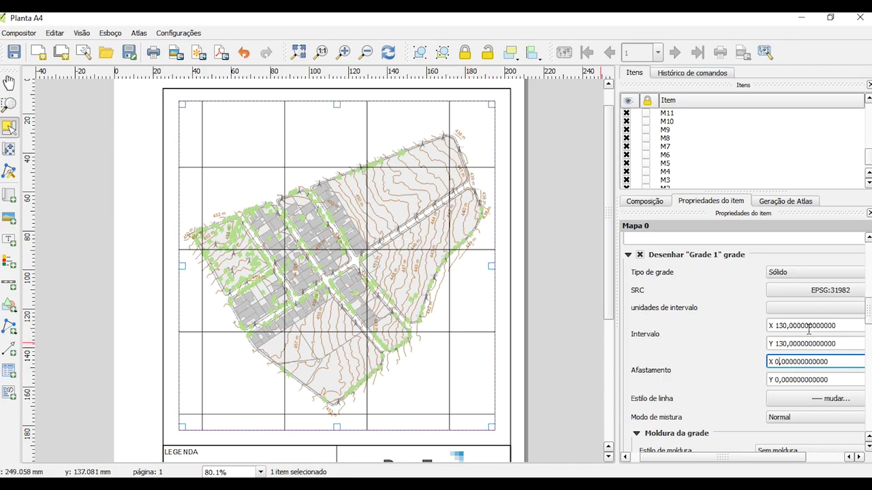
Set the grid interval to 110 in both X and Y.
click(786, 325)
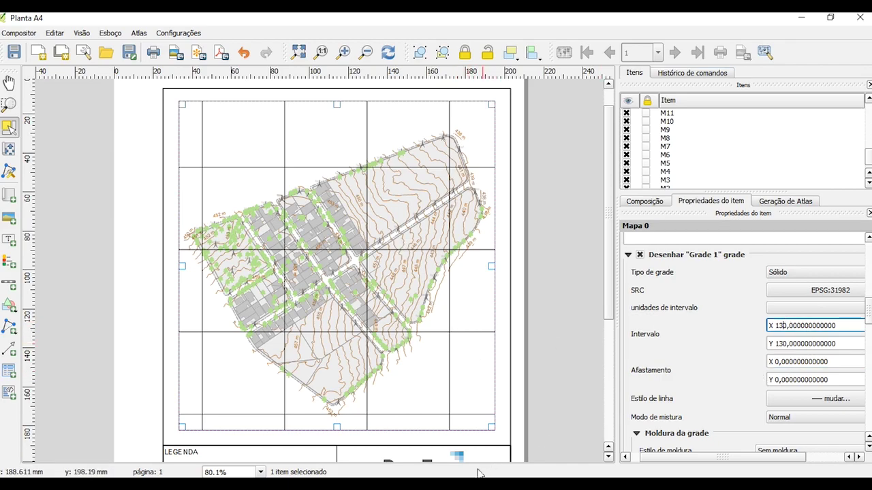
scroll(587, 397, up, 1)
click(783, 326)
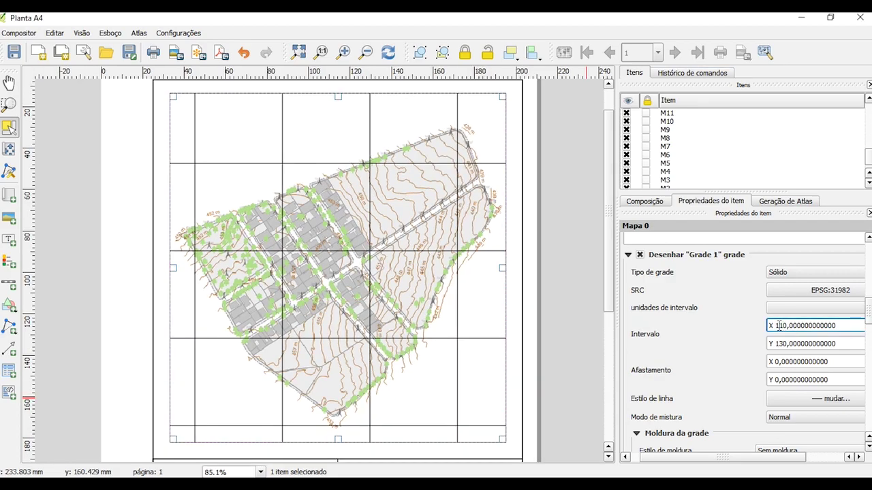
click(780, 343)
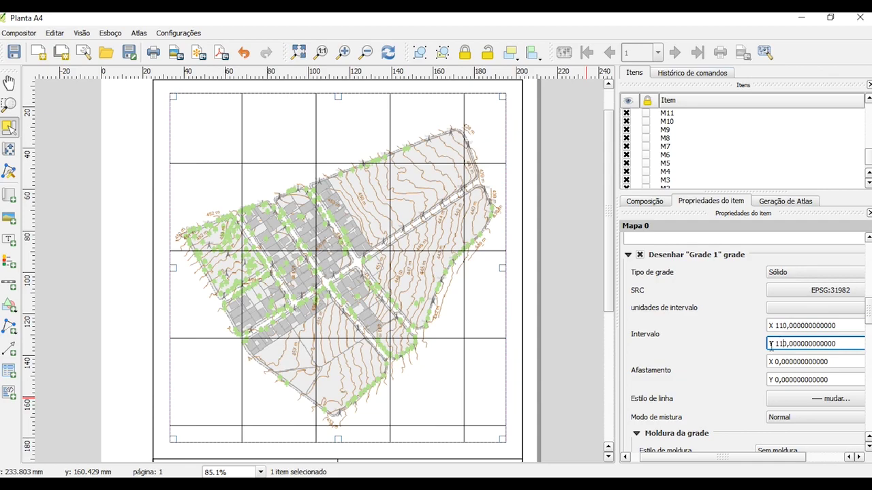
click(788, 361)
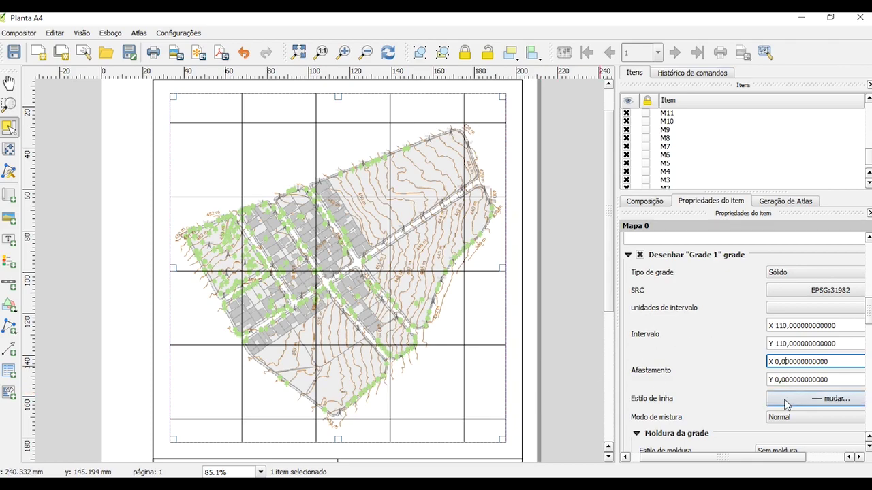
Change the grid's line symbol to the dashed pen style Linha tracejada with a medium grey colour.
drag(757, 460, 767, 460)
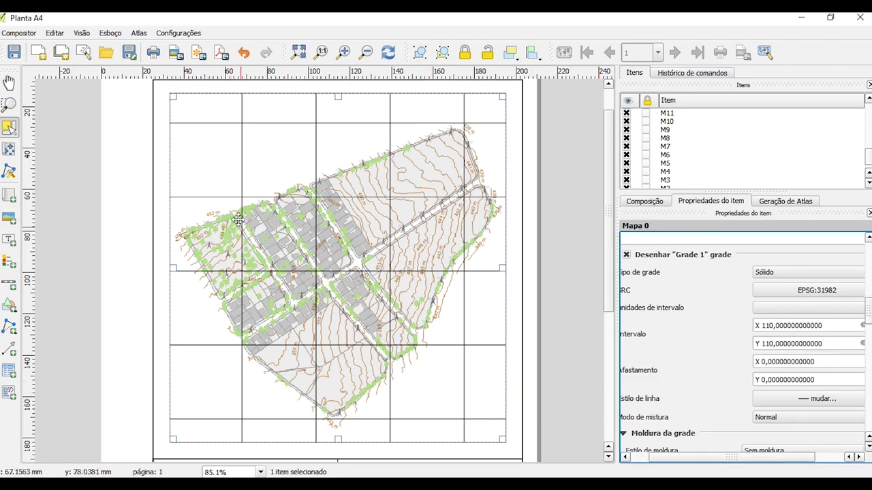
click(782, 400)
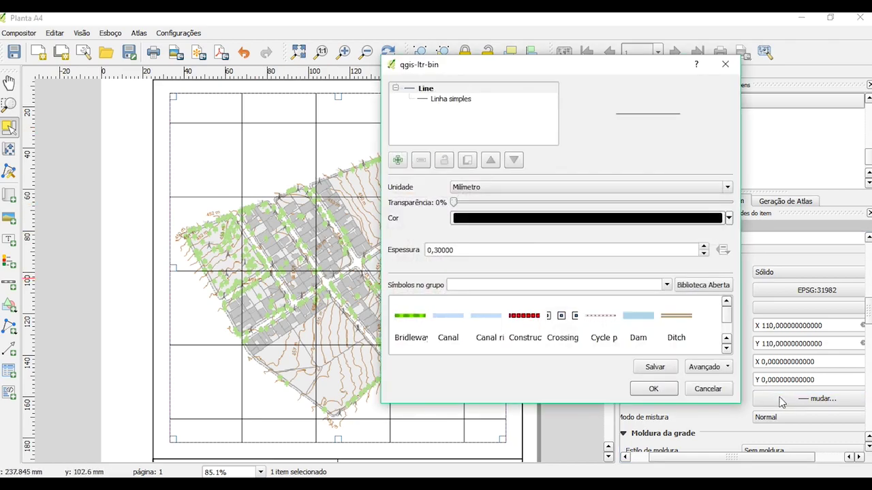
click(462, 102)
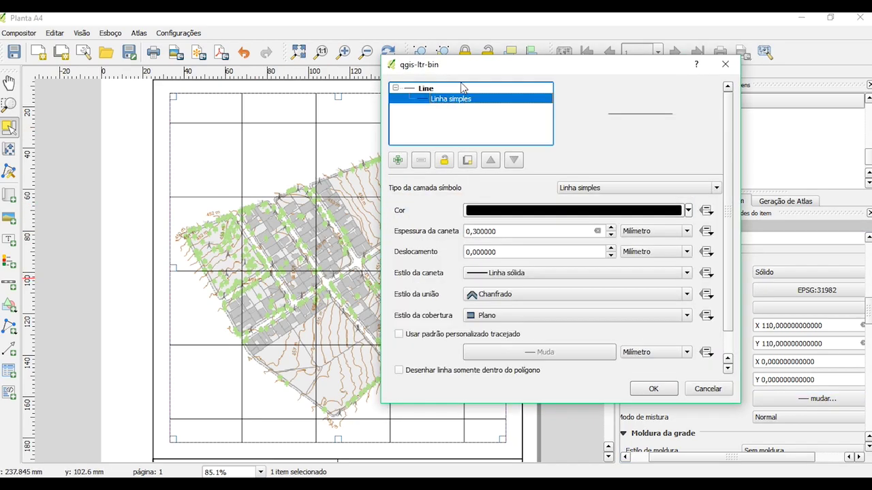
click(654, 272)
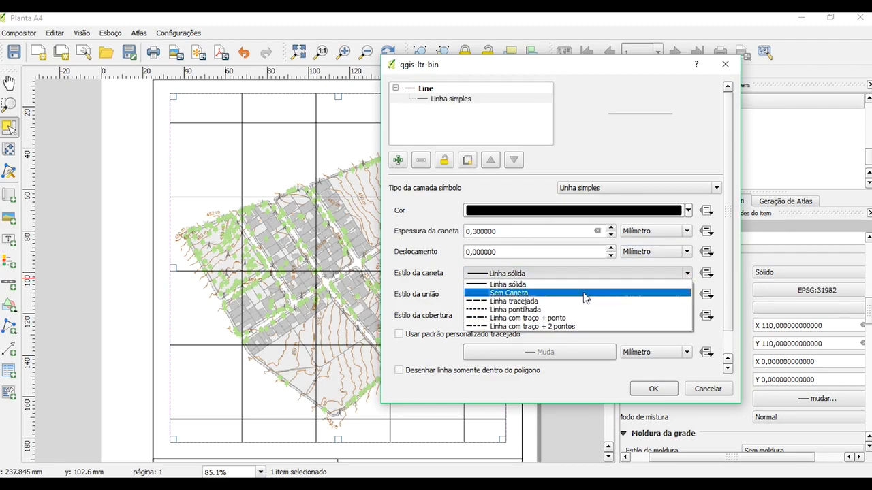
click(569, 302)
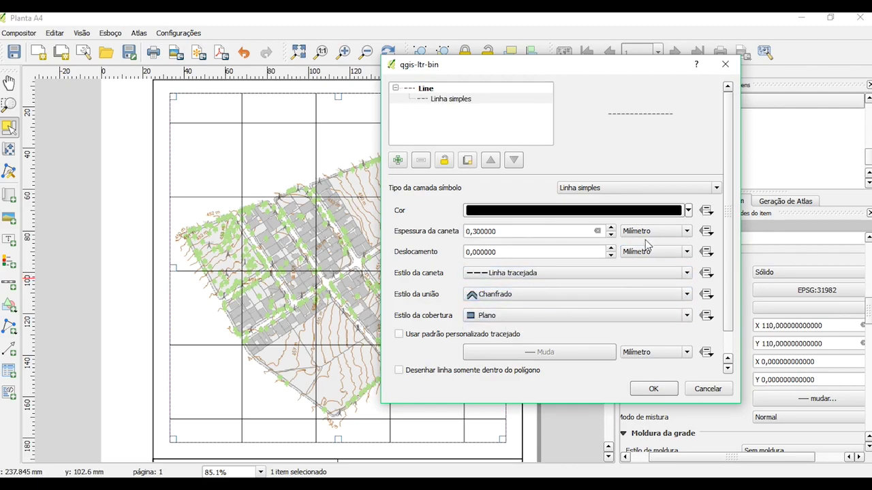
click(687, 211)
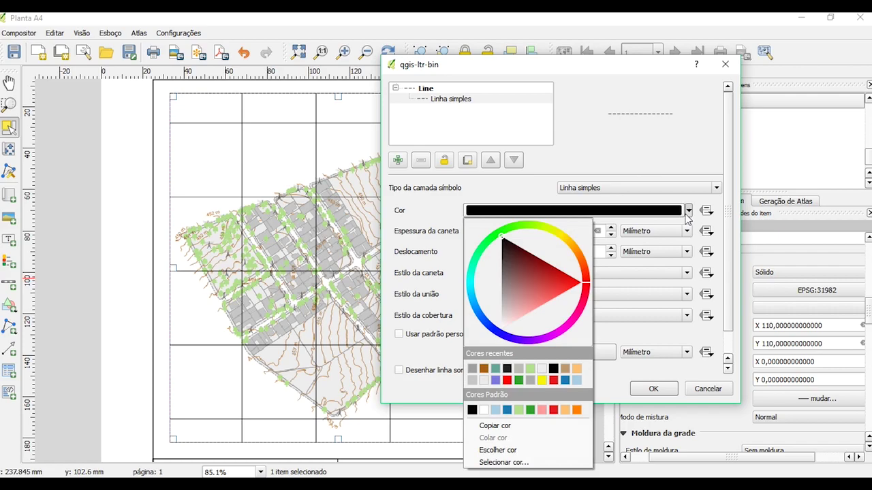
click(472, 370)
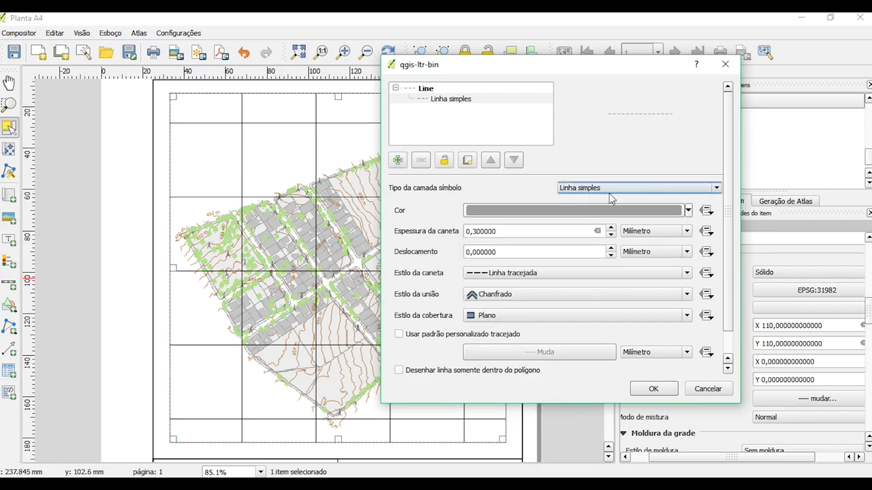
click(652, 389)
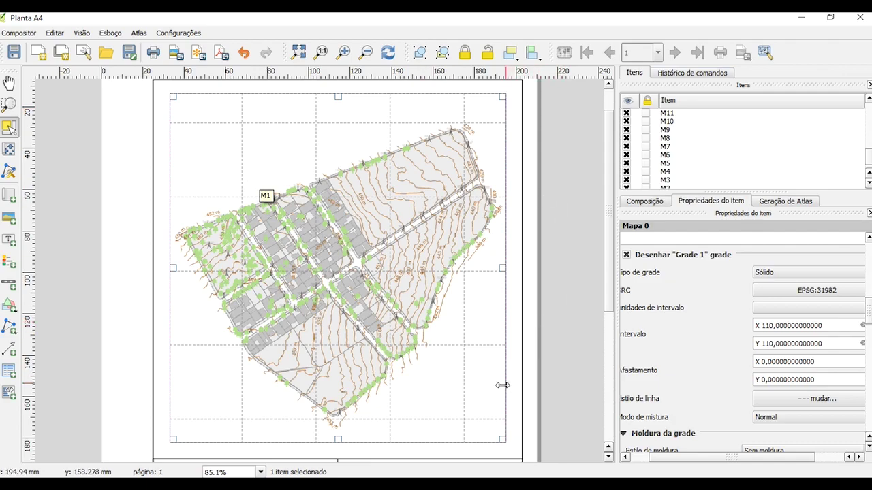
Darken the grid line colour to a dark grey.
click(768, 399)
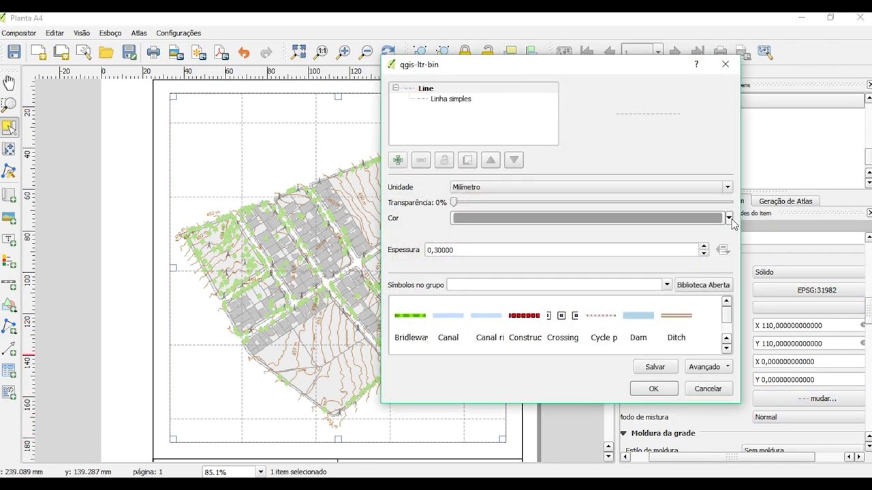
click(728, 219)
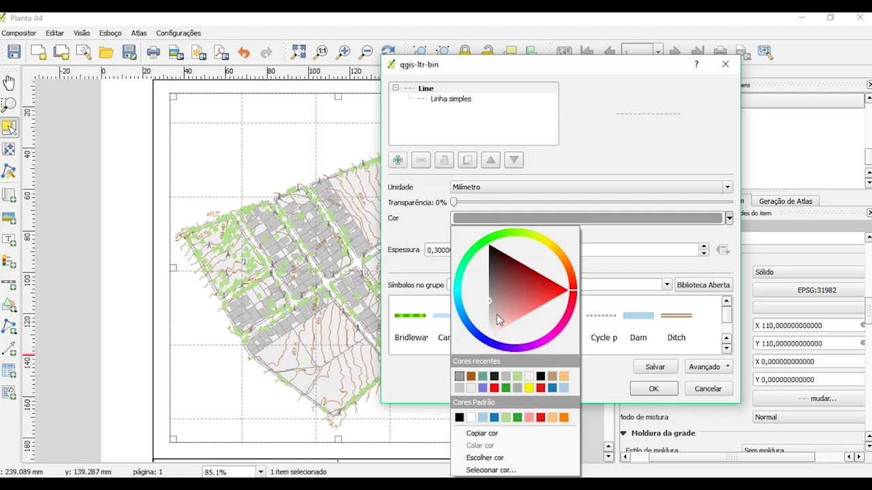
drag(489, 300, 488, 276)
click(654, 390)
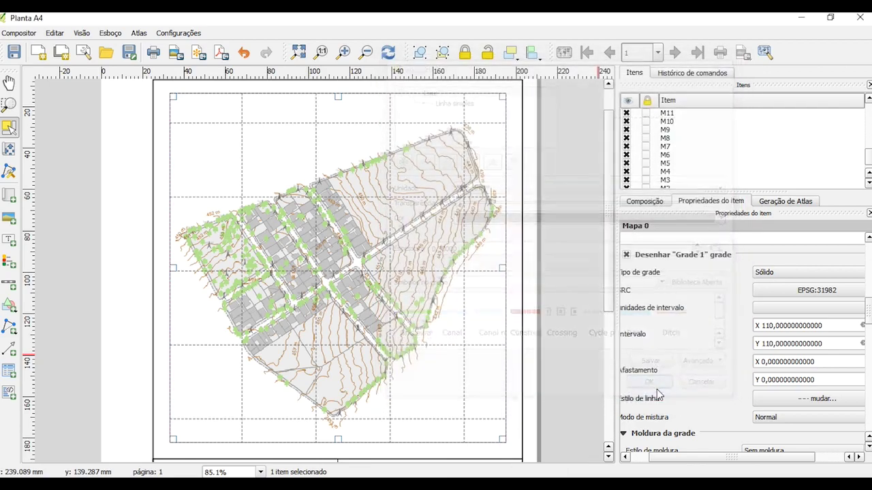
Set the grid line symbol's transparency to 20%.
click(811, 402)
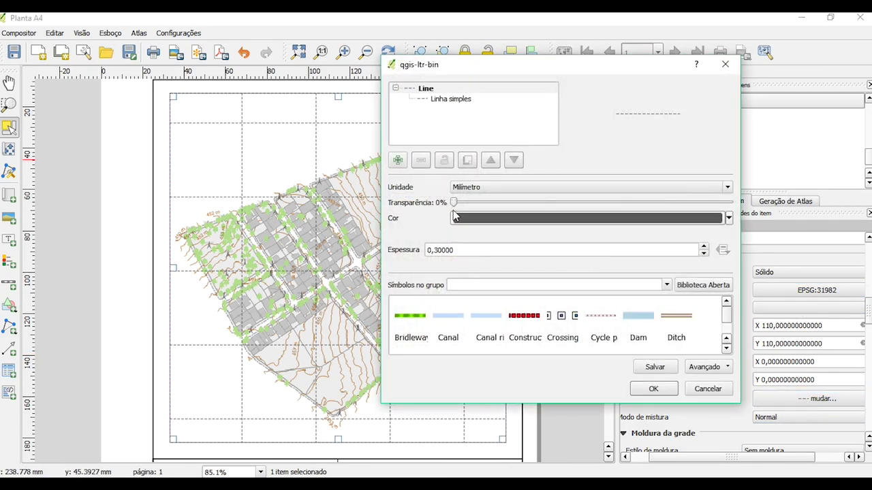
drag(457, 205, 512, 204)
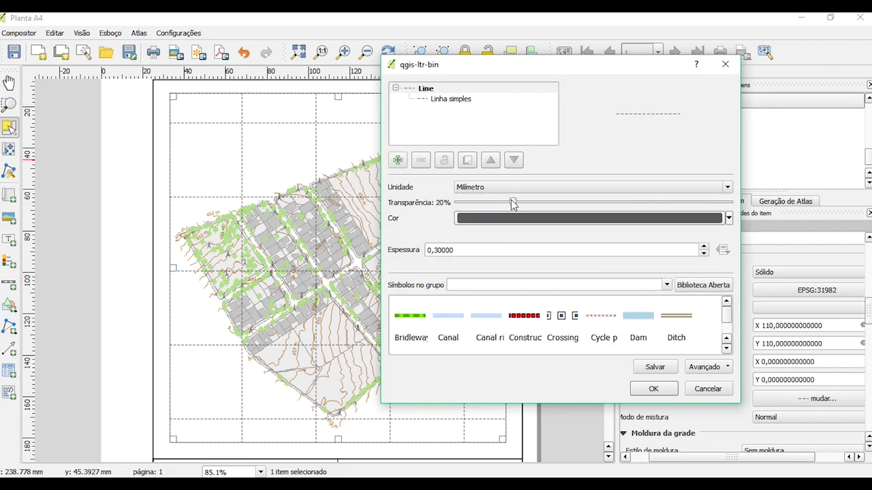
click(653, 388)
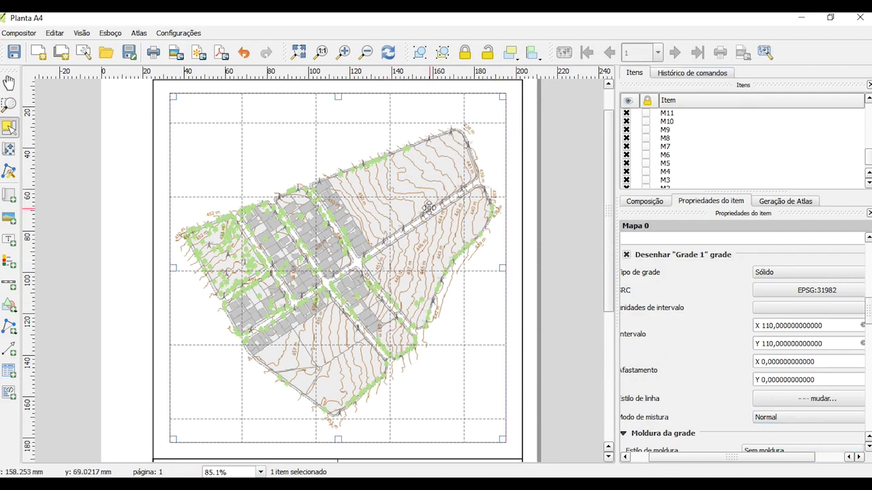
Turn on coordinate labels (Desenhar coordenadas) for the map grid.
scroll(743, 341, down, 5)
scroll(743, 340, down, 4)
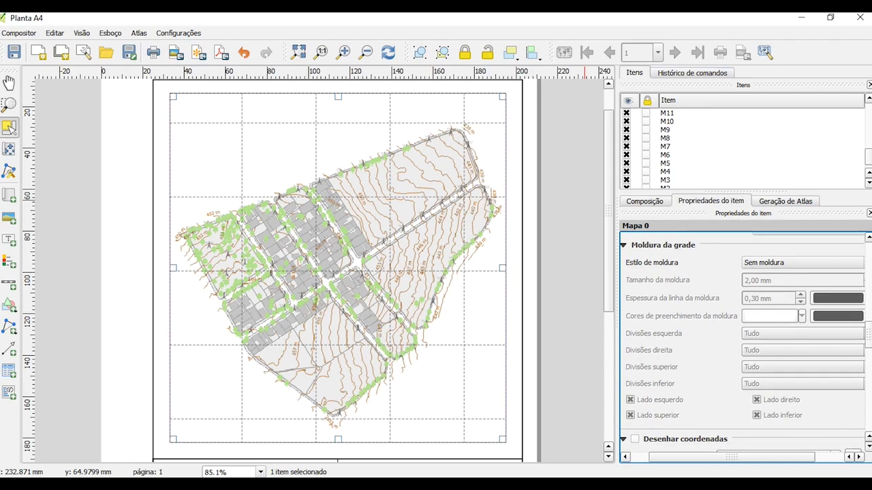
click(622, 438)
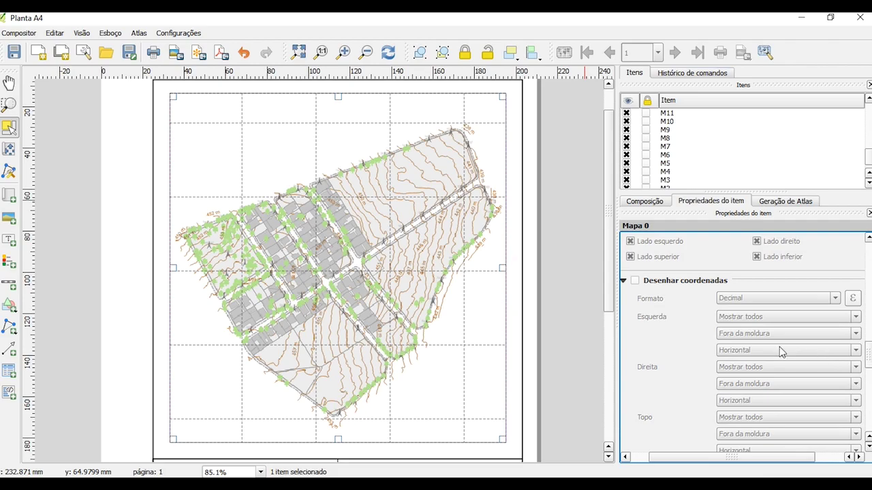
click(634, 280)
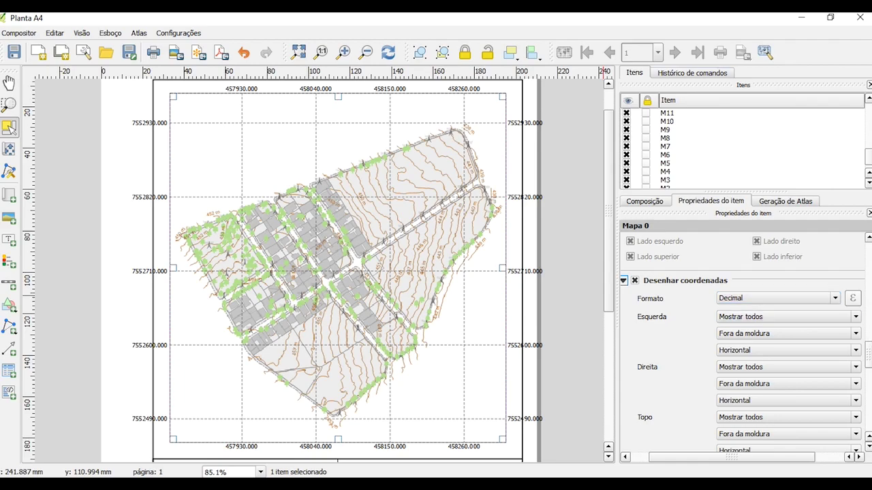
Orient the left-side grid coordinates as Vertical ascendente and the right-side ones as Vertical descendente.
scroll(784, 341, down, 3)
click(760, 247)
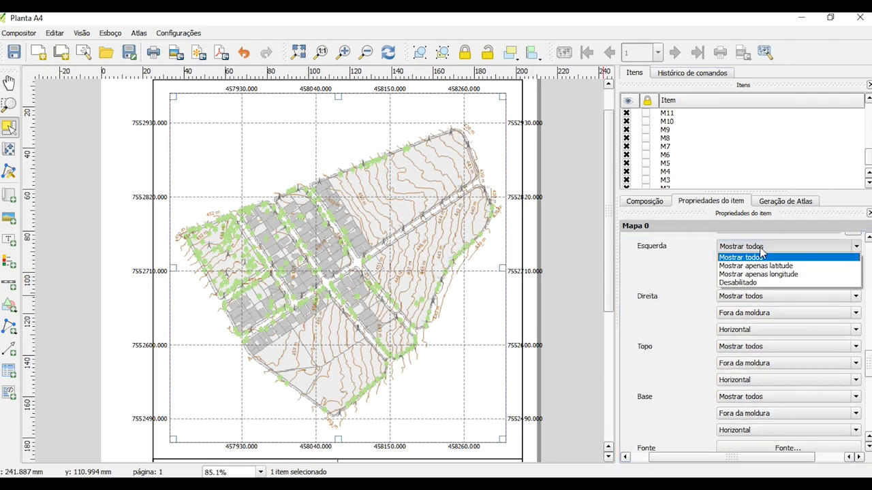
click(770, 246)
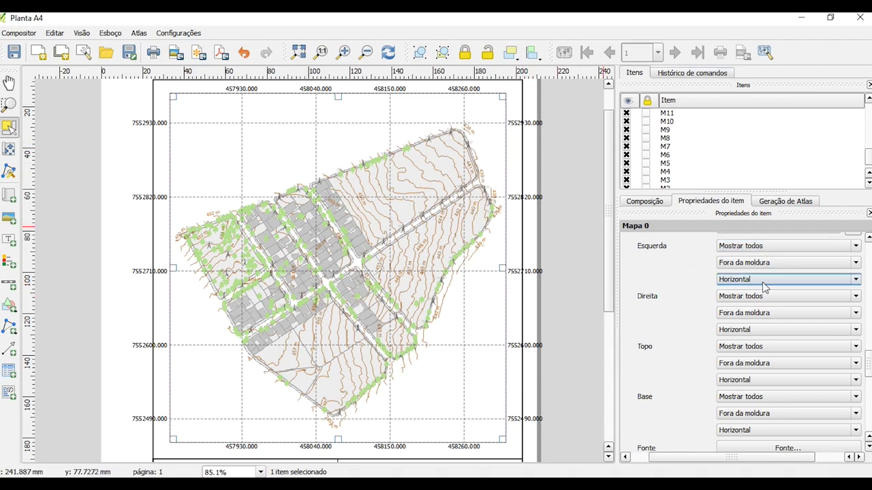
click(765, 281)
click(765, 290)
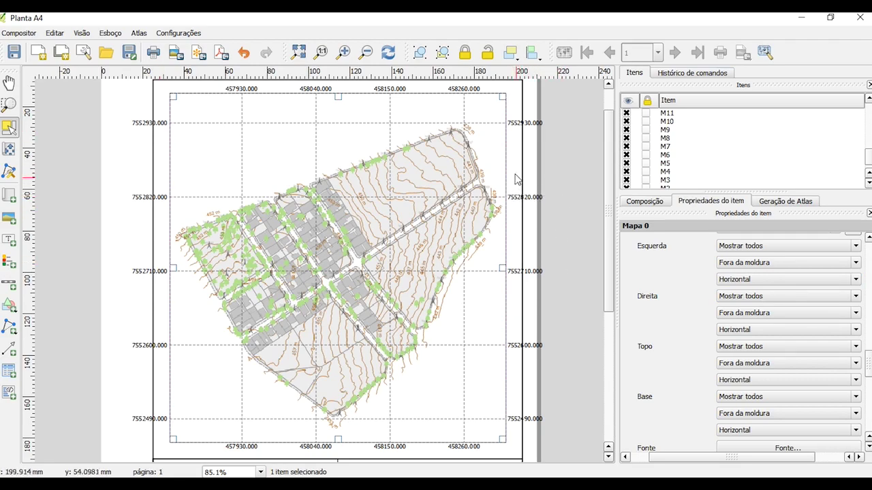
click(774, 286)
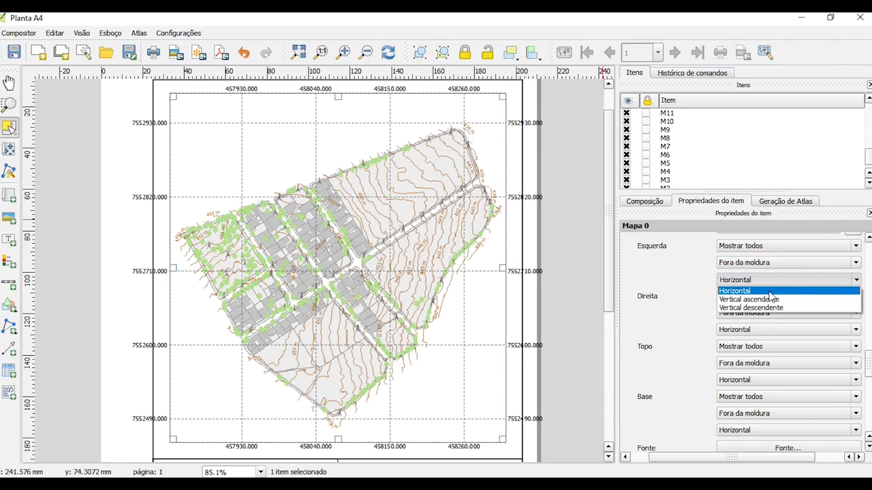
click(774, 311)
click(770, 280)
click(764, 301)
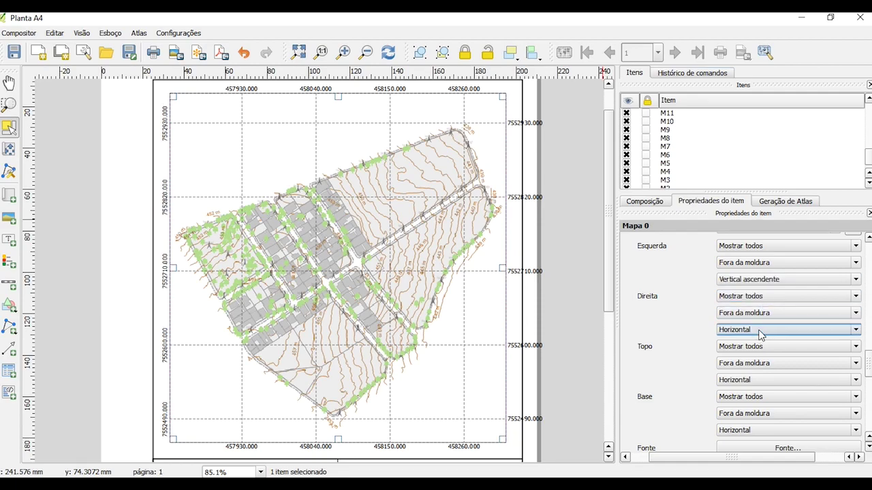
click(767, 330)
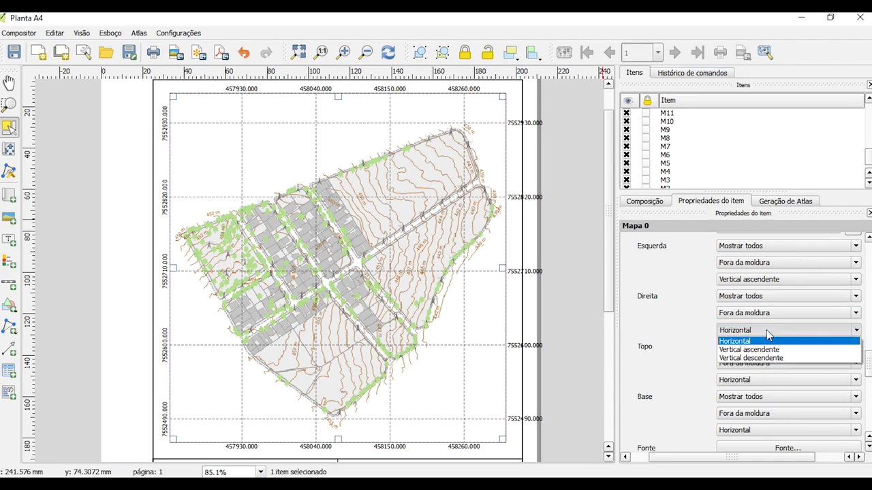
click(767, 358)
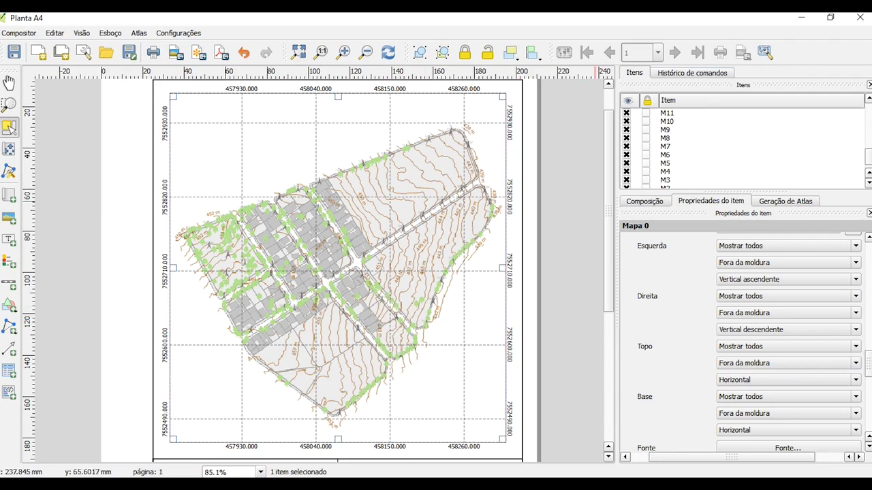
Set the grid coordinate font to Arial, size 6.
scroll(867, 373, down, 2)
click(786, 366)
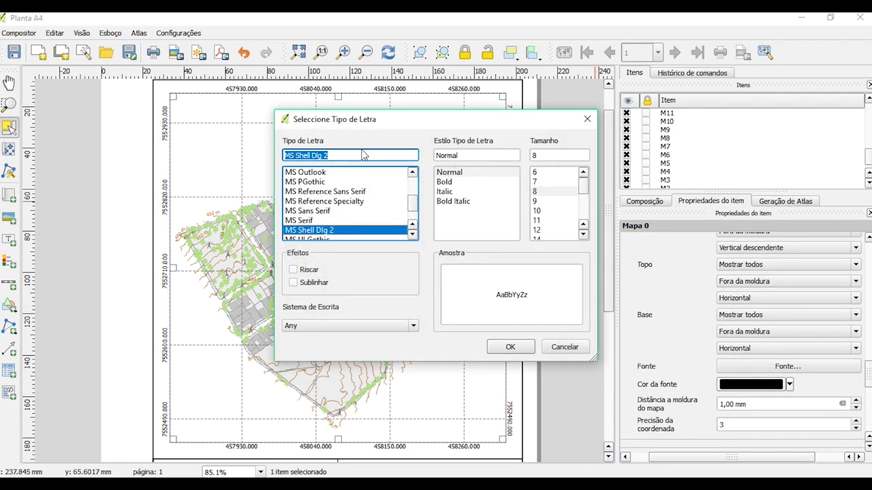
text(ar)
click(366, 234)
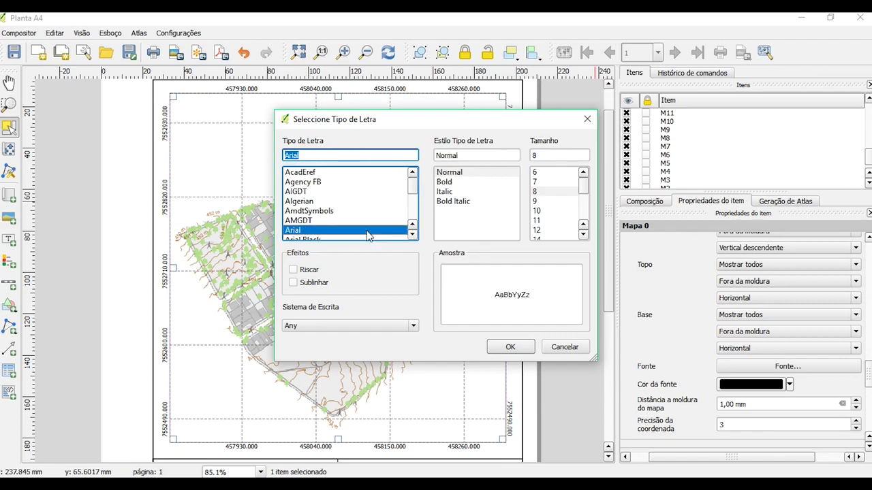
click(537, 173)
click(511, 348)
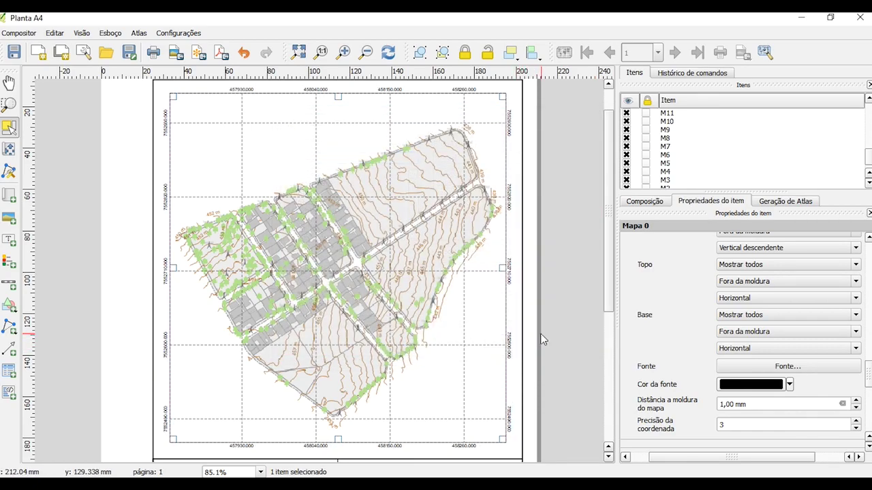
Try the Zebra, Linhas interiores and Linhas exteriores frame styles on the map grid.
drag(609, 275, 613, 317)
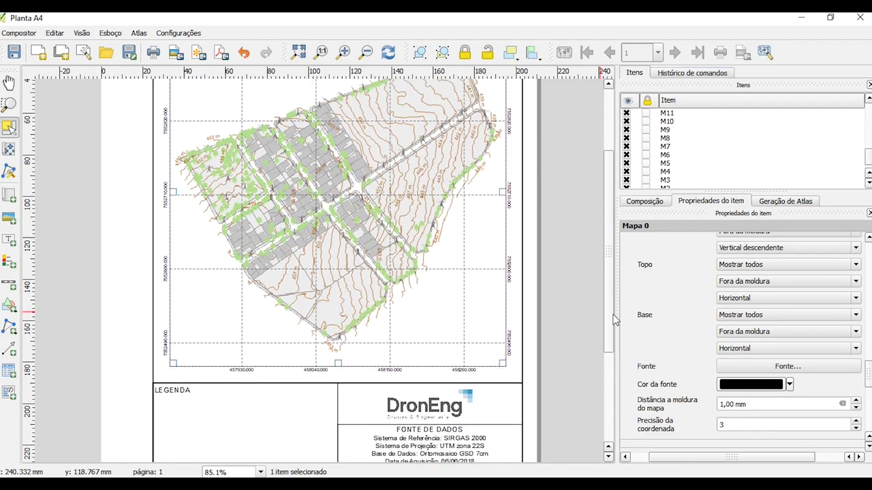
click(566, 305)
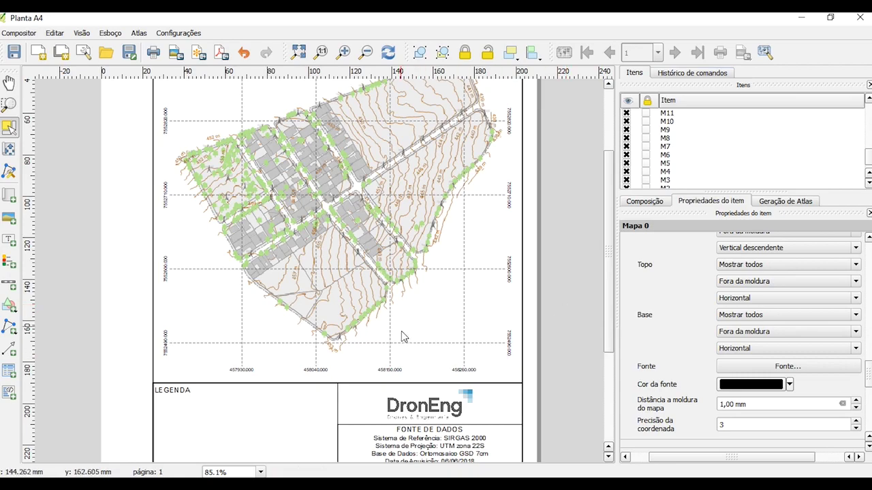
click(511, 291)
click(472, 285)
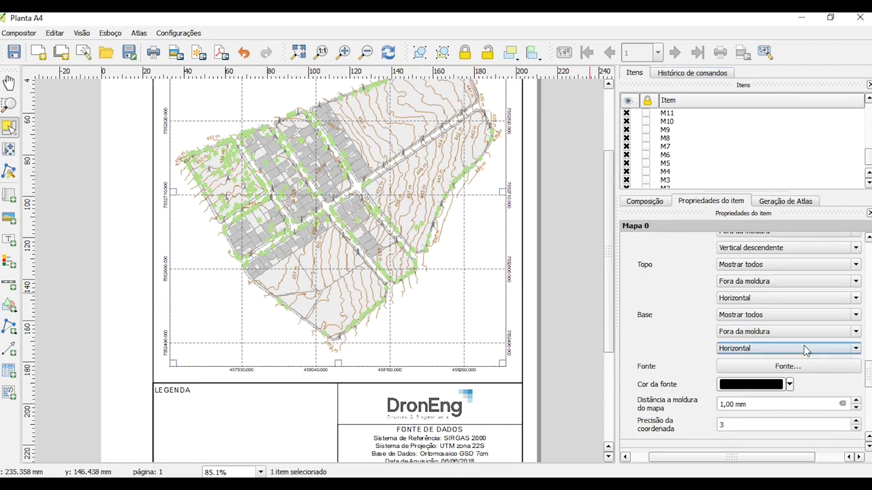
mouse_move(869, 375)
mouse_down()
mouse_move(869, 388)
mouse_move(869, 367)
mouse_up()
scroll(666, 286, up, 10)
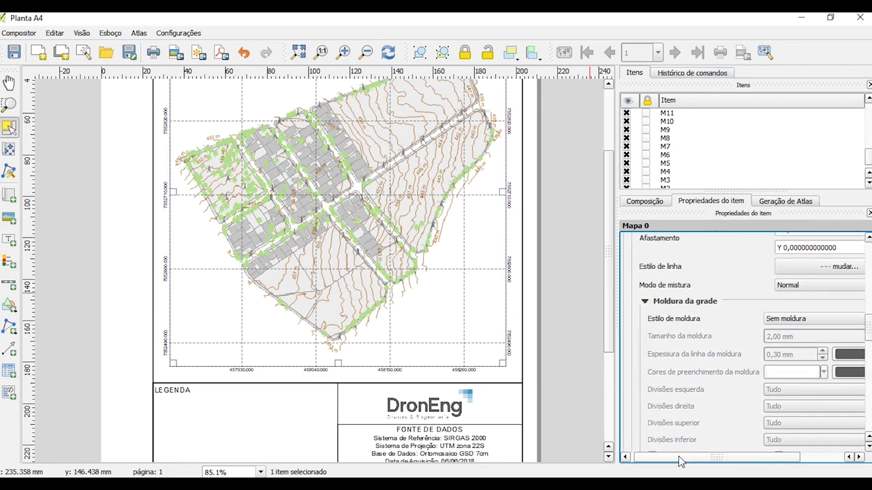
drag(681, 456, 692, 456)
click(750, 318)
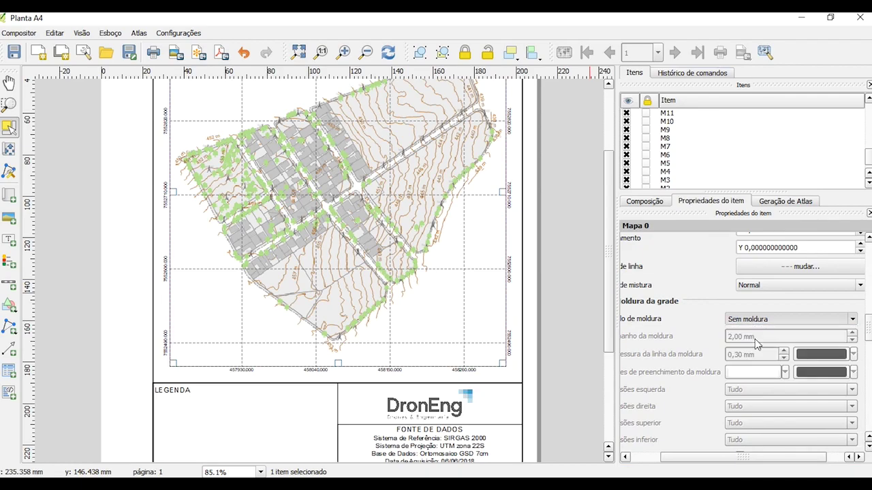
click(755, 339)
click(756, 319)
click(756, 348)
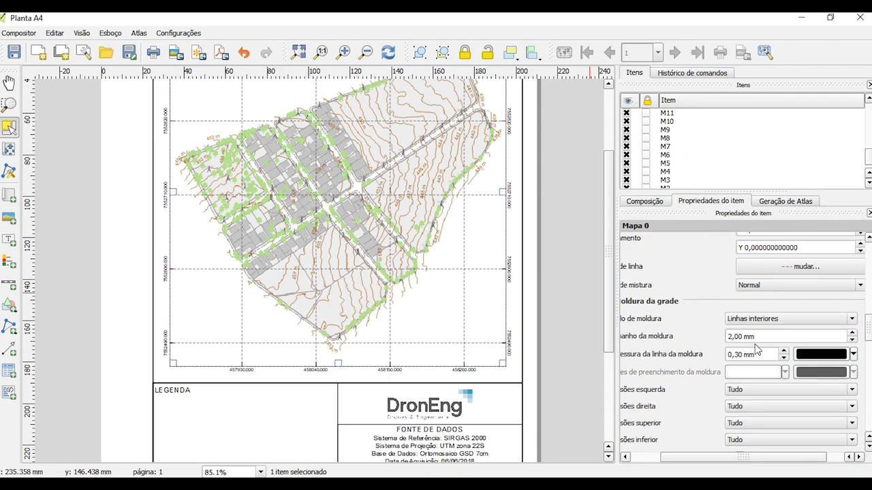
click(752, 320)
click(755, 351)
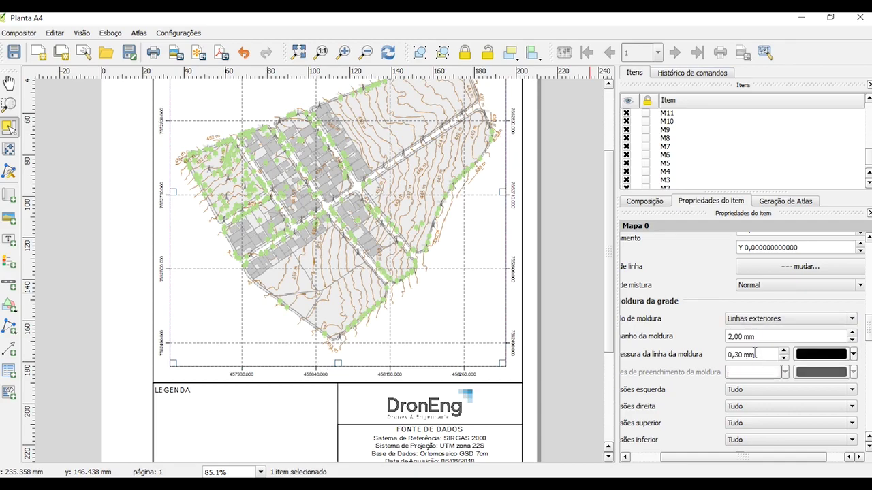
Set the grid frame style to Linhas interiores e exteriores, after trying Linha da borda.
click(752, 320)
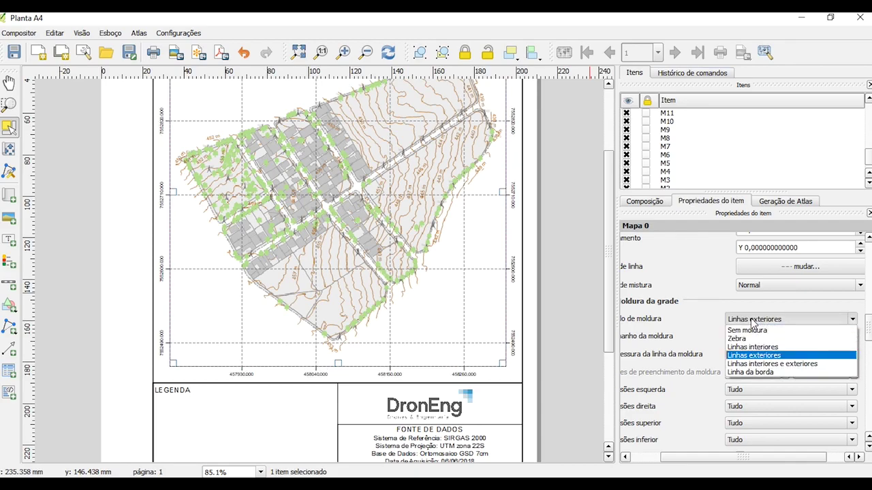
click(780, 365)
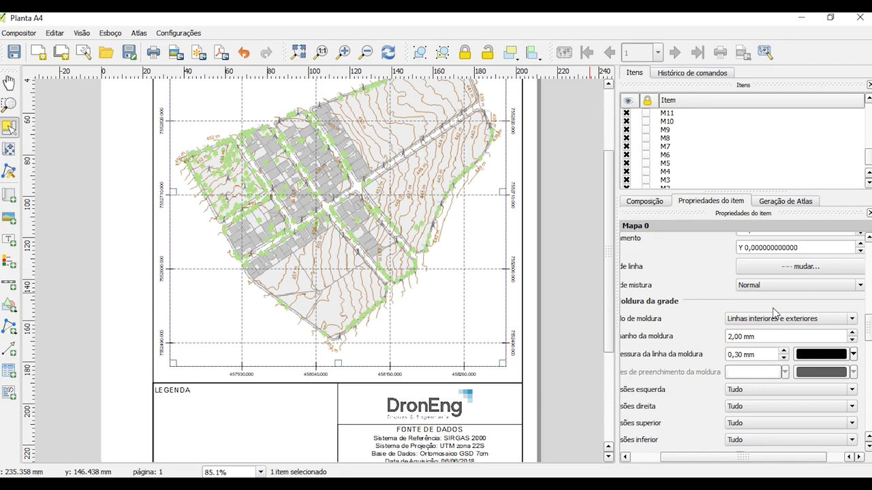
click(777, 319)
click(772, 375)
click(765, 320)
click(767, 366)
click(562, 271)
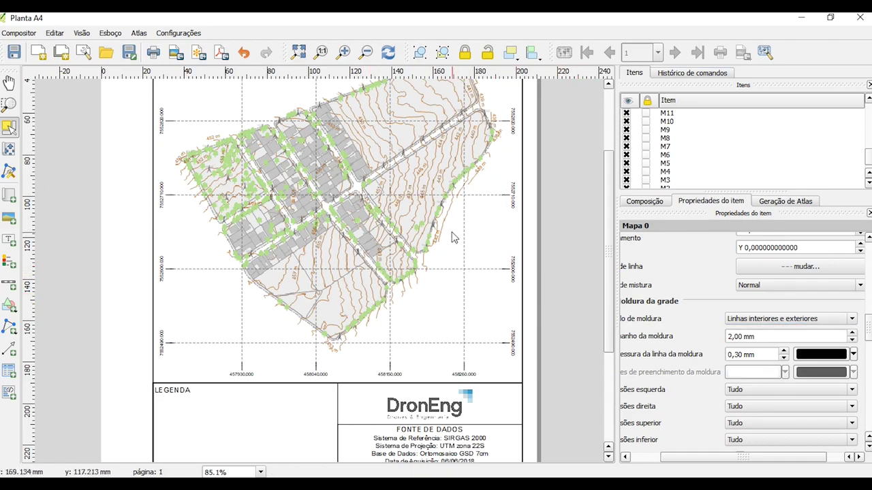
Enable the outer frame (Moldura) around the map item.
click(763, 329)
click(700, 310)
click(395, 244)
drag(864, 317, 869, 274)
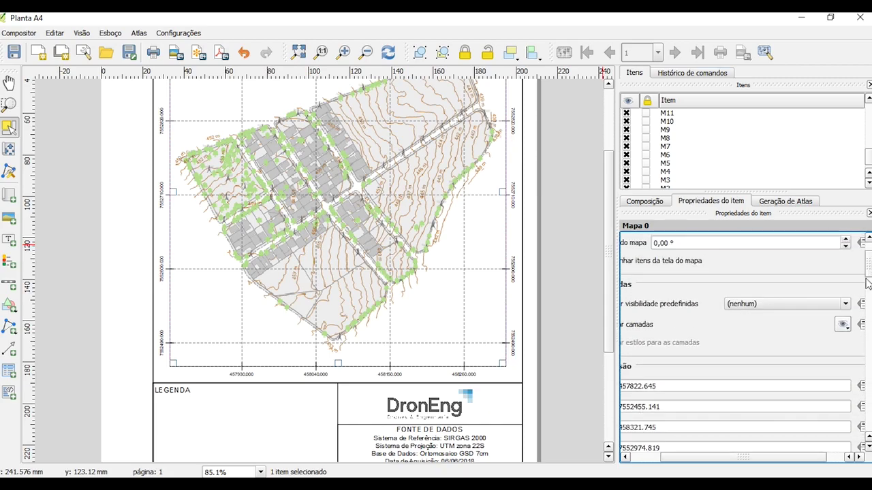
drag(800, 460, 785, 463)
scroll(742, 341, down, 12)
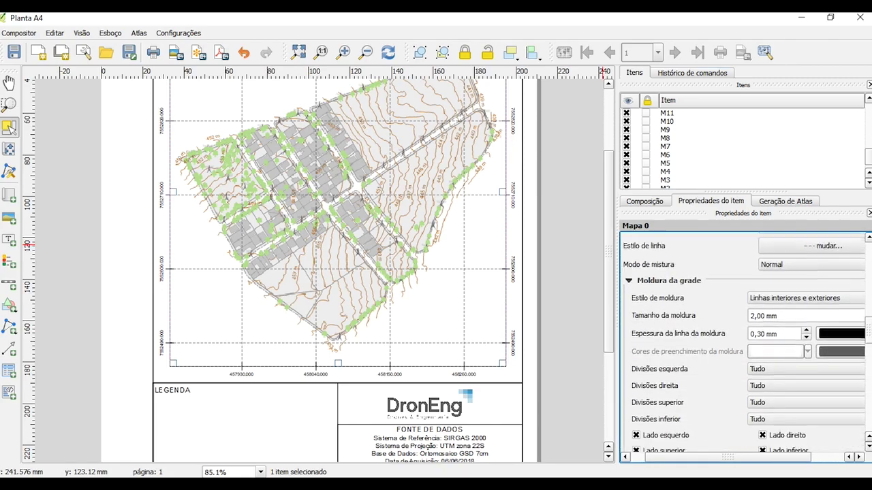
scroll(743, 341, up, 4)
click(777, 248)
click(773, 300)
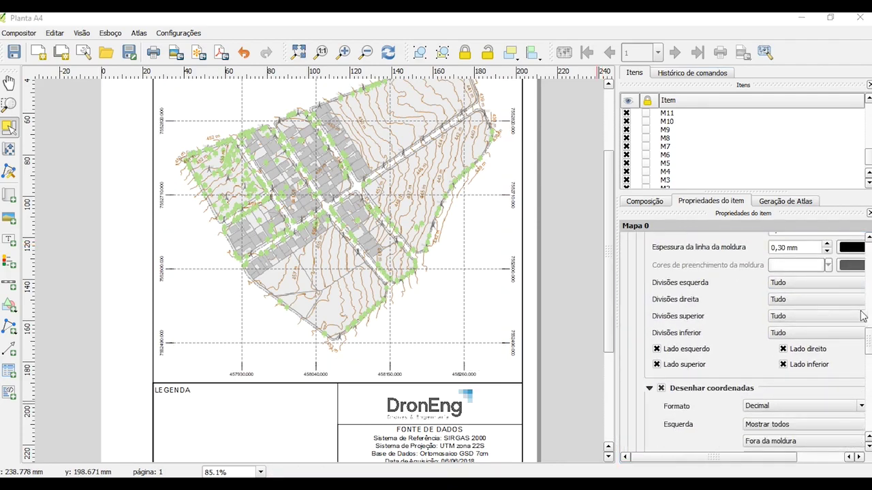
drag(868, 342, 868, 394)
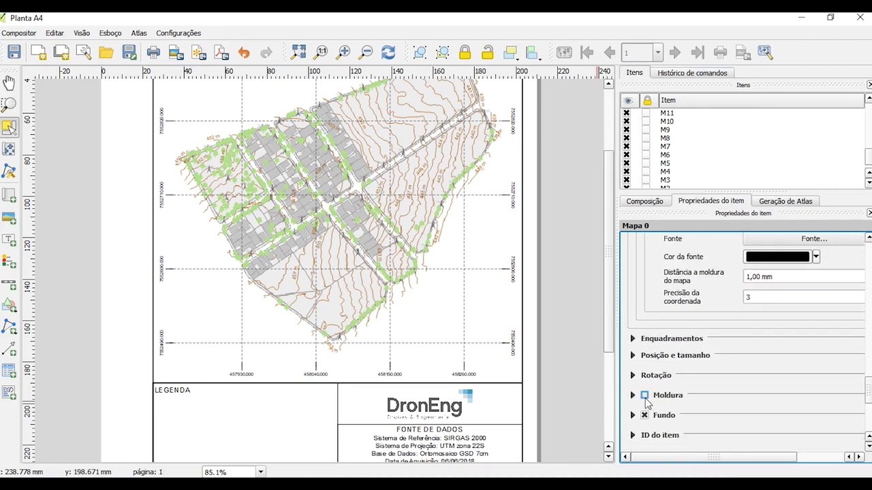
click(645, 395)
drag(609, 260, 613, 238)
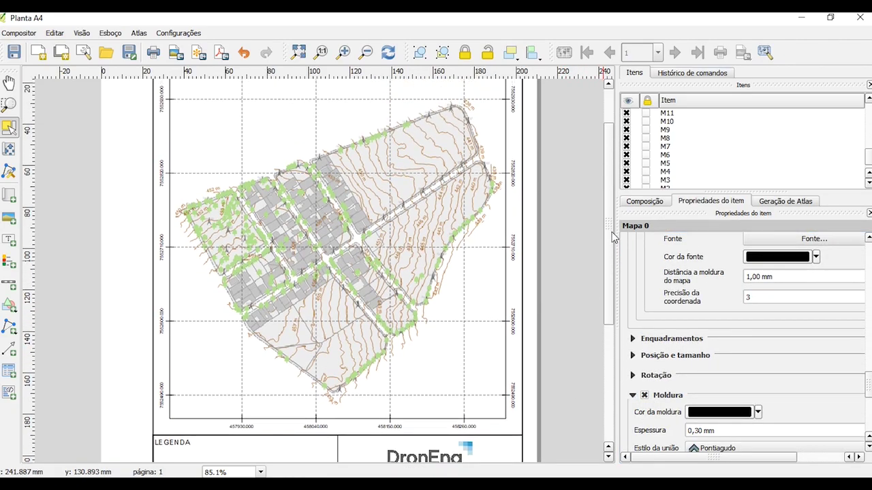
scroll(533, 367, up, 2)
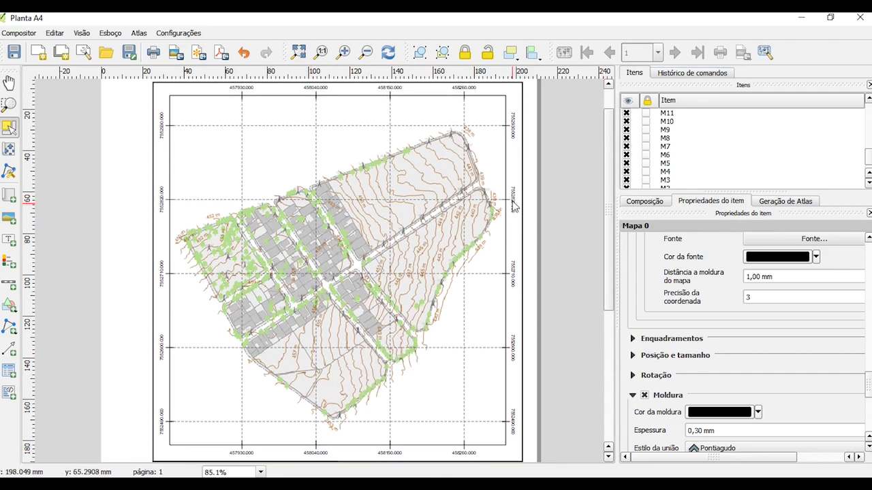
Insert a scale bar in the map's lower-right corner and set its style to Linhas tracejadas do meio.
mouse_move(604, 125)
mouse_down()
mouse_move(600, 262)
mouse_move(615, 125)
mouse_up()
scroll(587, 197, down, 1)
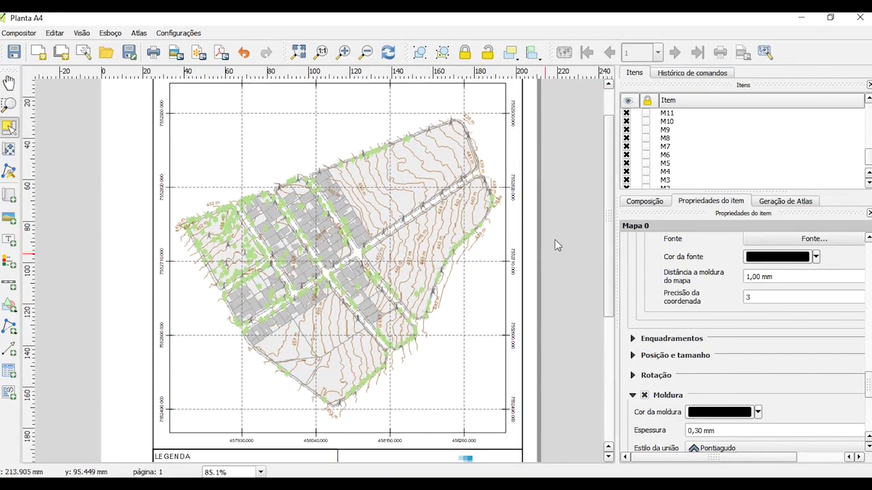
click(9, 283)
click(404, 401)
drag(482, 415, 470, 402)
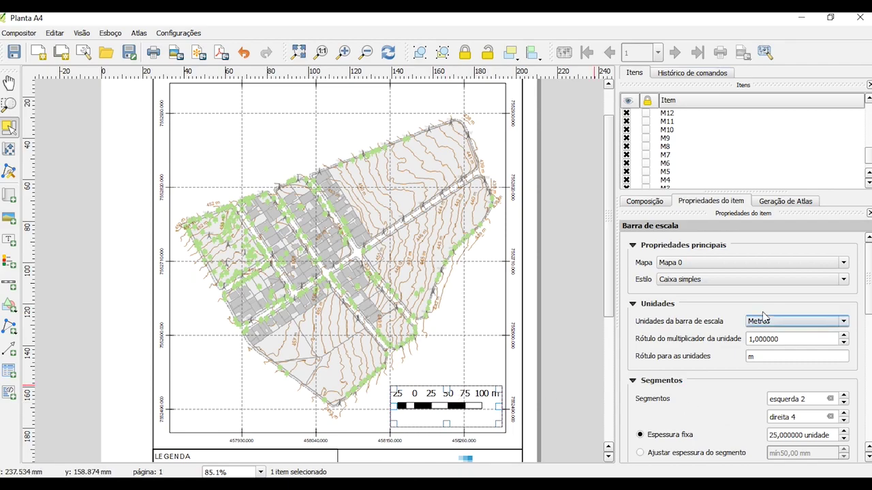
click(733, 280)
click(727, 308)
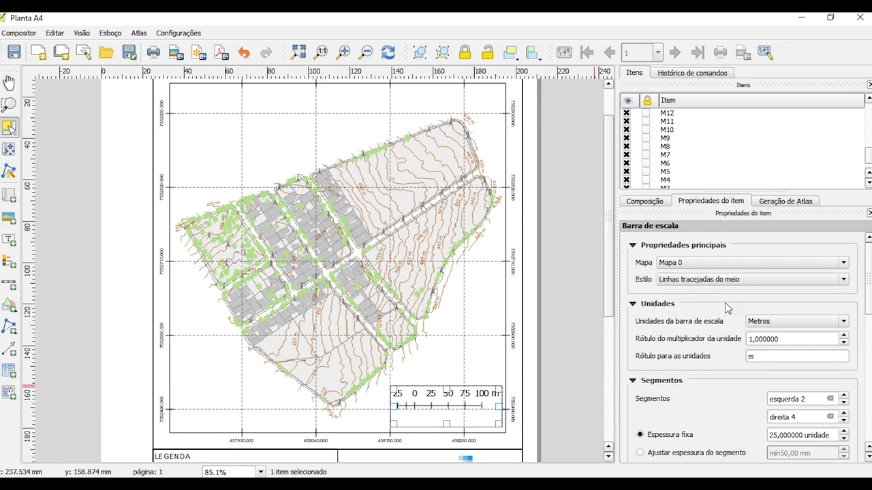
Set the scale bar's style to Linhas tracejadas em cima.
click(712, 282)
click(703, 285)
click(703, 285)
click(701, 323)
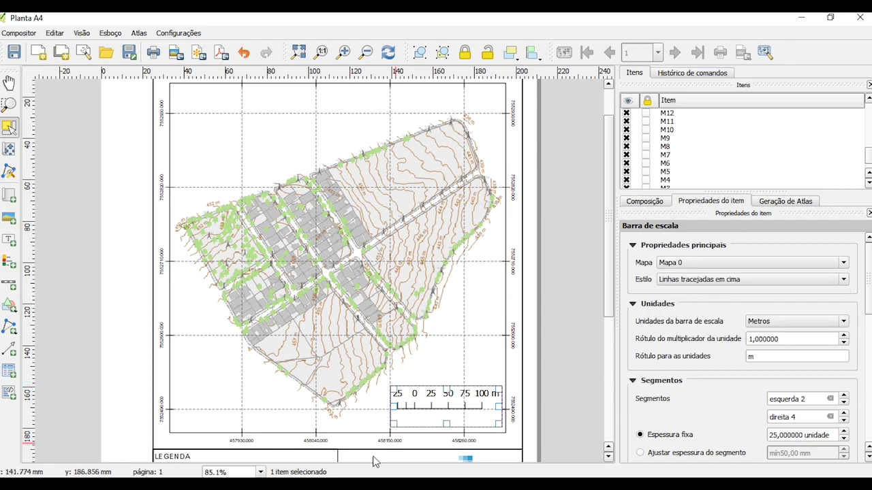
Reduce the scale bar's segments to 1 on the left and 2 on the right.
scroll(742, 347, down, 1)
scroll(847, 324, down, 3)
click(844, 331)
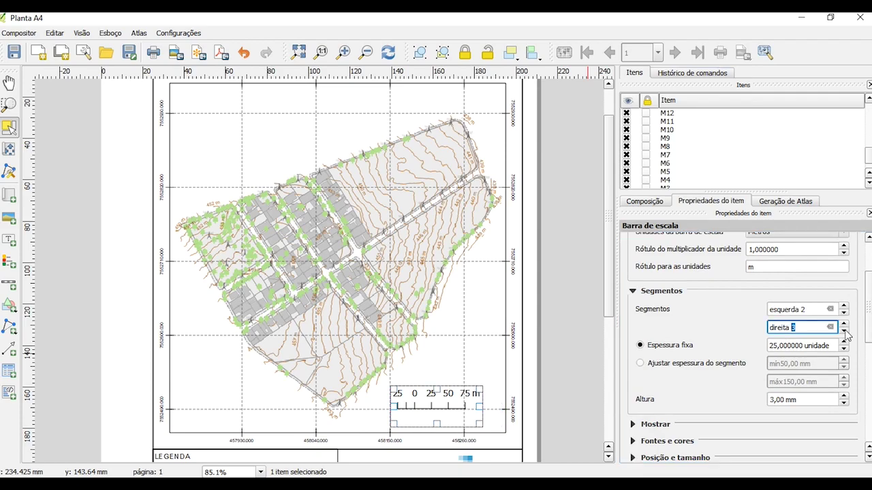
click(844, 331)
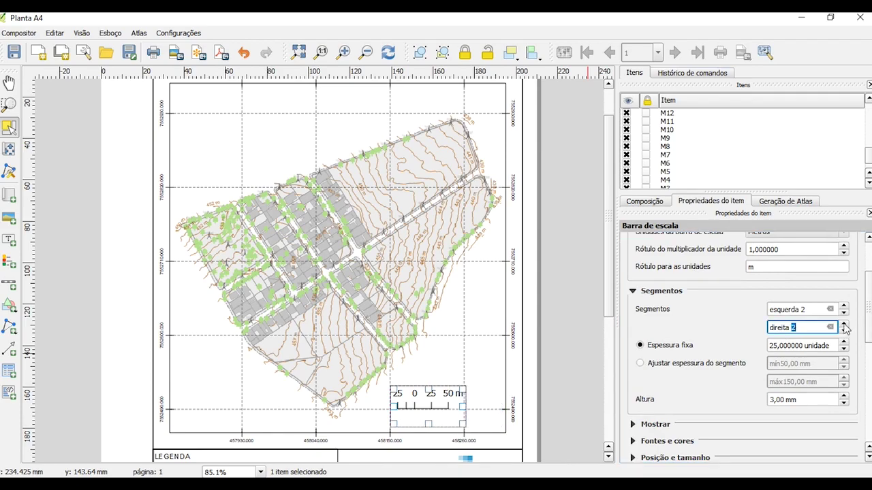
click(844, 313)
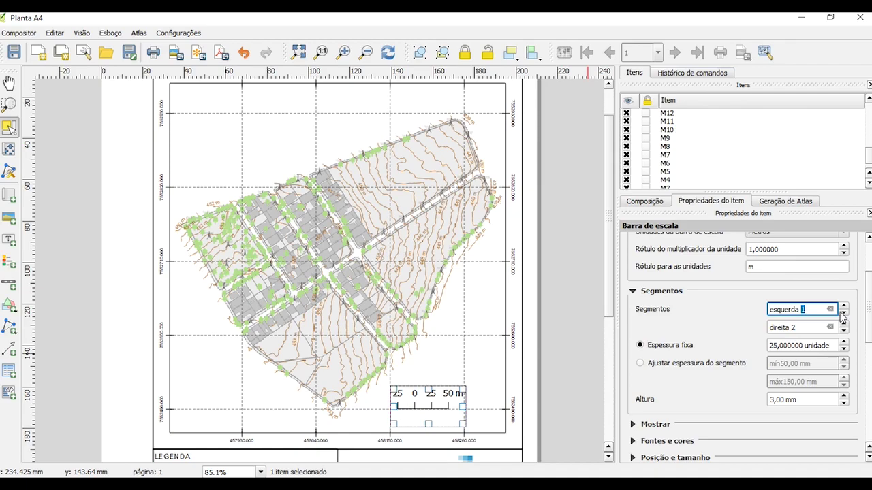
Reduce the height of the scale bar's box and reposition it inside the map's lower-right corner.
click(440, 409)
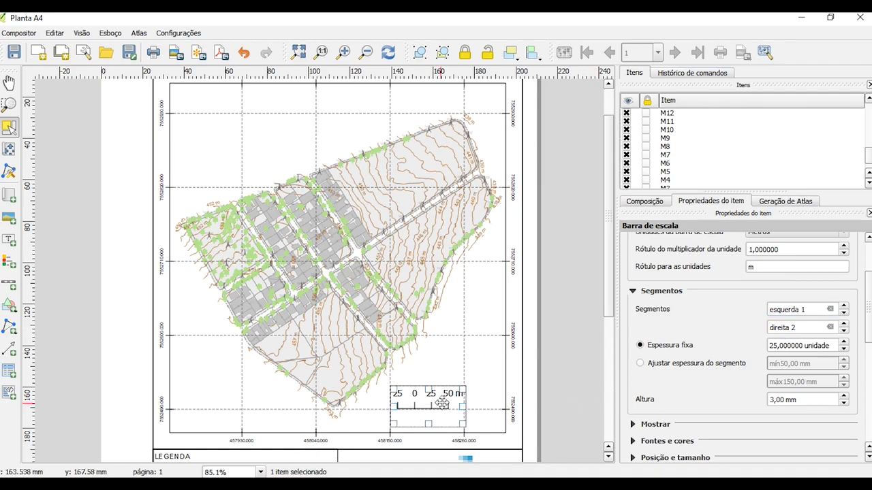
drag(468, 409, 426, 405)
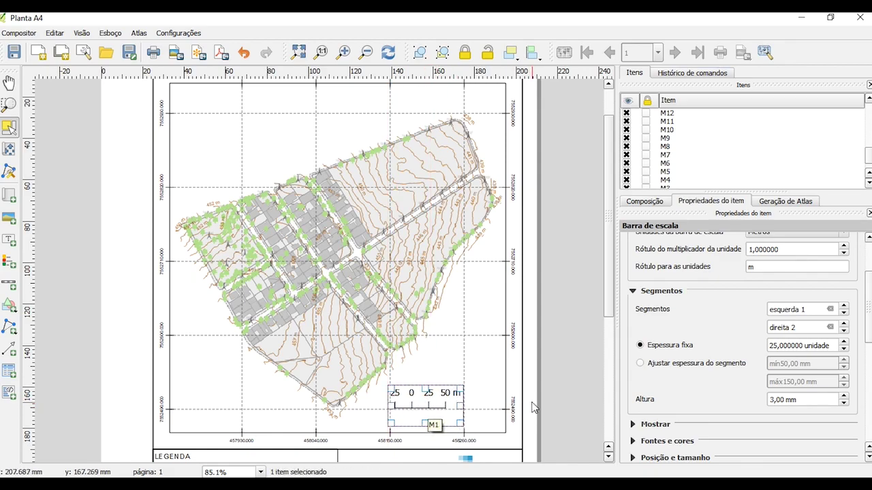
drag(433, 403, 427, 403)
click(560, 380)
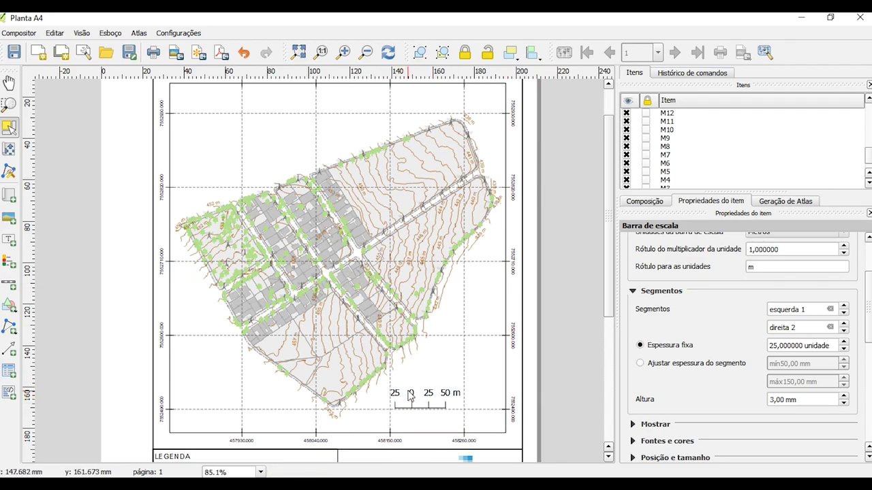
click(451, 393)
drag(463, 386, 464, 403)
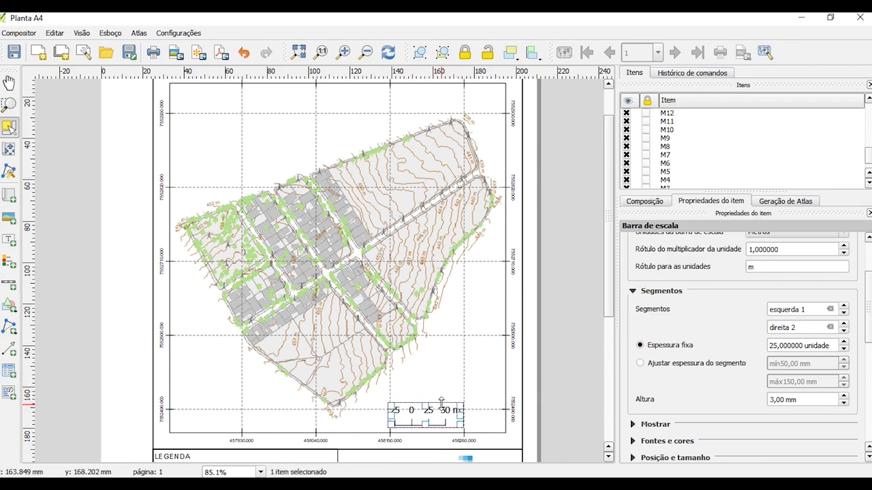
scroll(817, 287, up, 5)
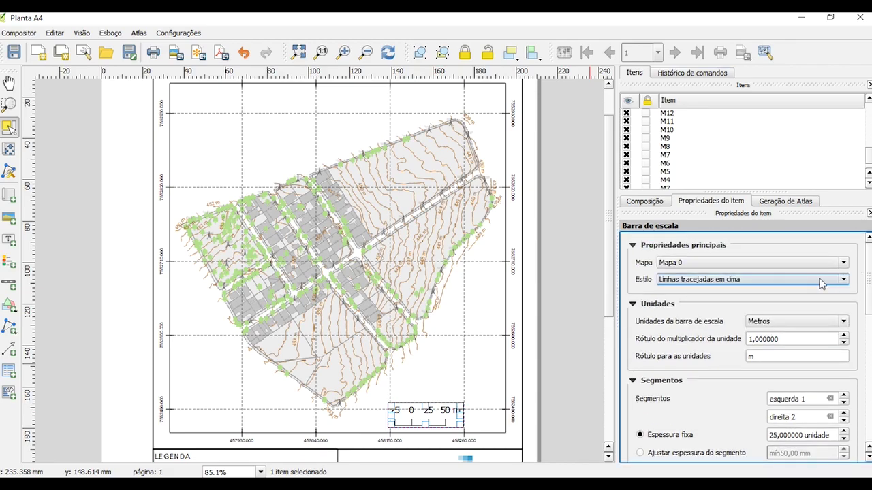
click(818, 280)
click(819, 284)
drag(430, 417, 438, 389)
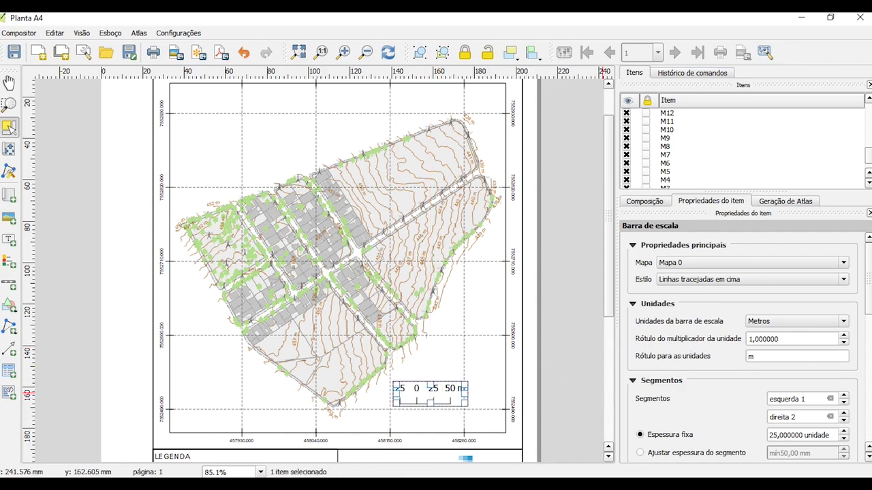
Set the scale bar's font to Arial size 10 and nudge the bar slightly down and to the right.
scroll(636, 355, down, 6)
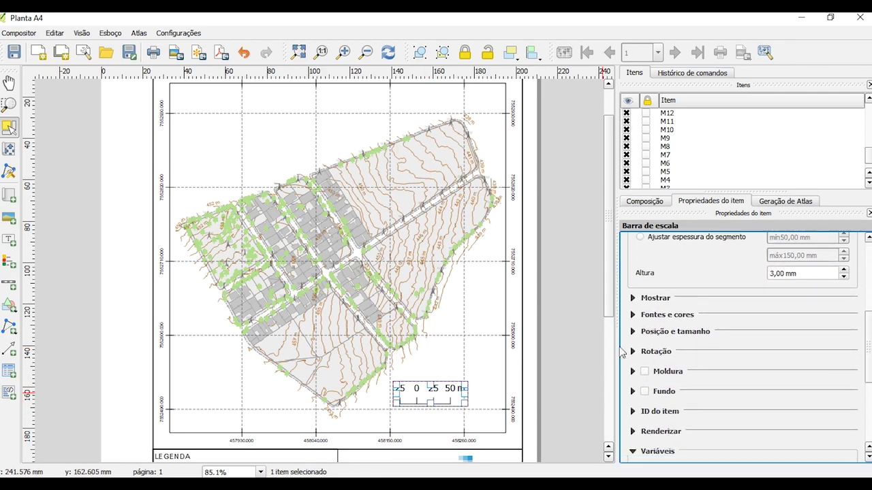
click(633, 315)
click(694, 333)
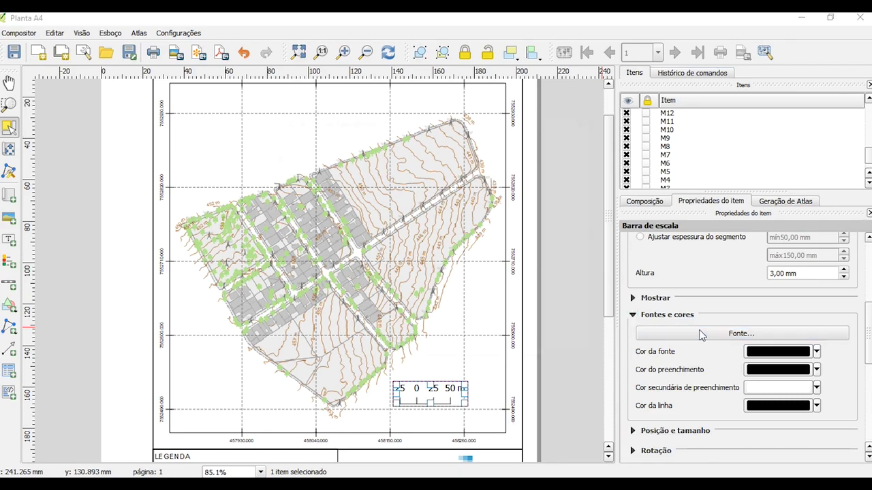
click(545, 212)
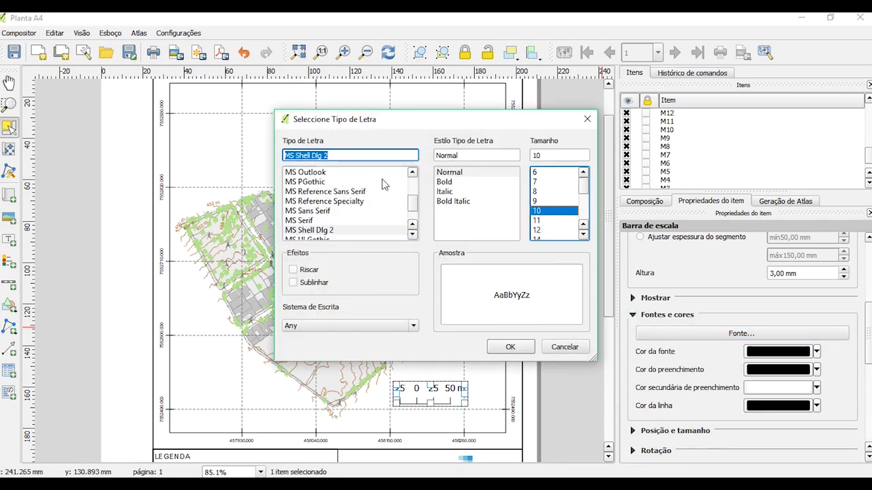
click(347, 156)
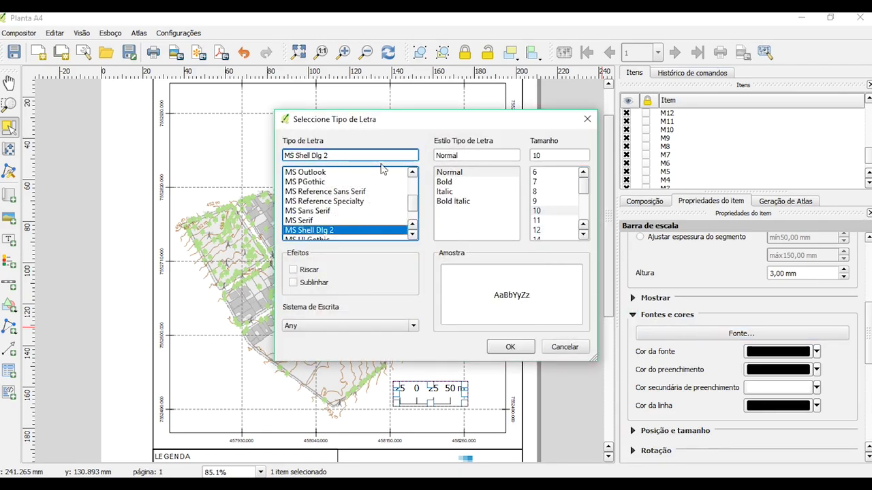
drag(413, 206, 414, 179)
click(305, 231)
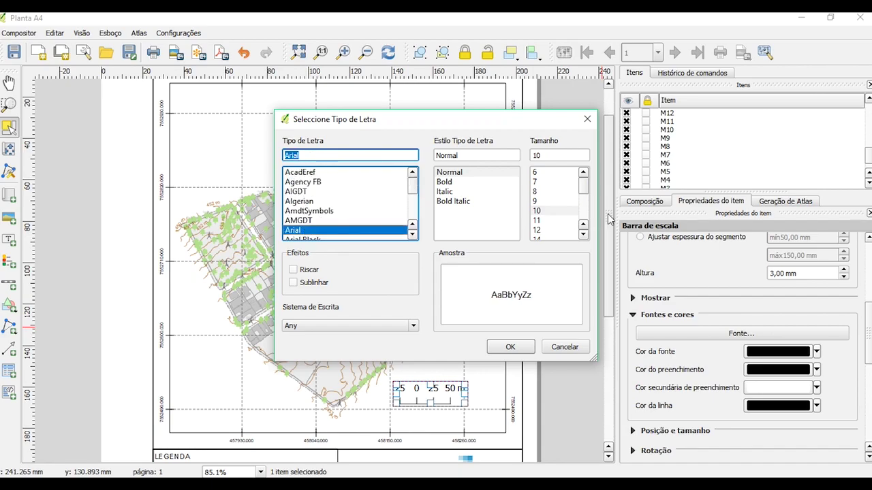
click(540, 211)
click(512, 347)
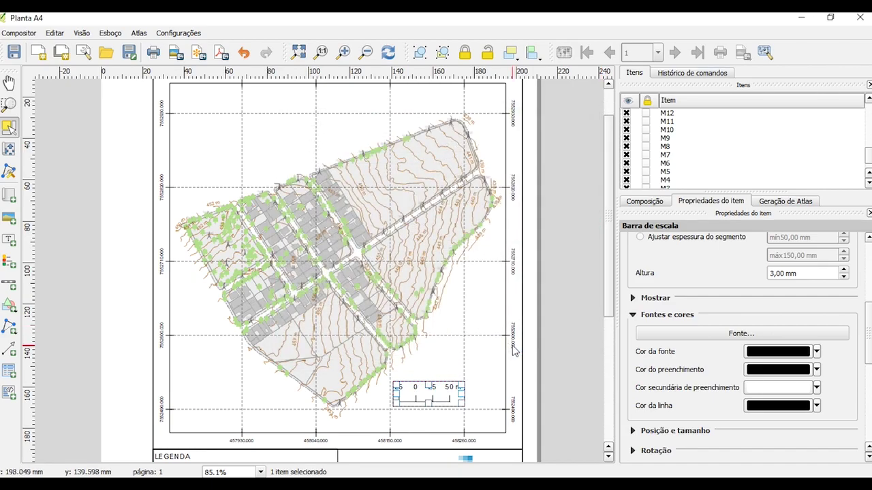
drag(427, 397, 436, 399)
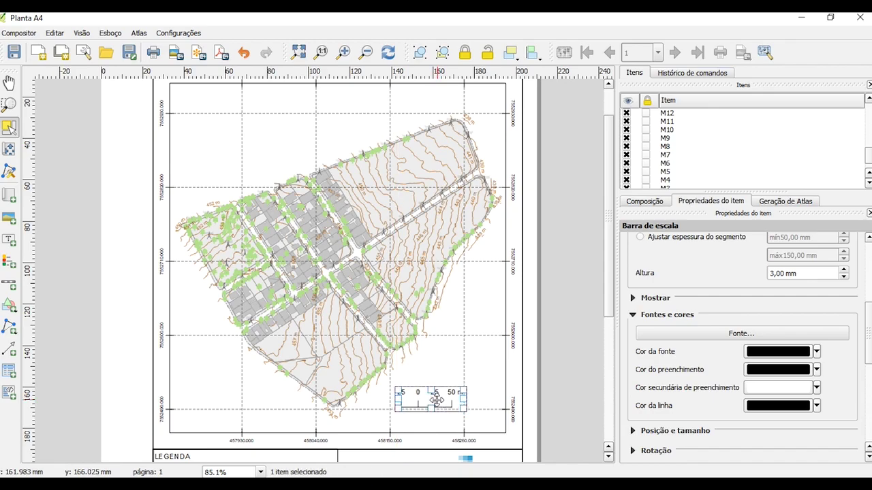
click(592, 409)
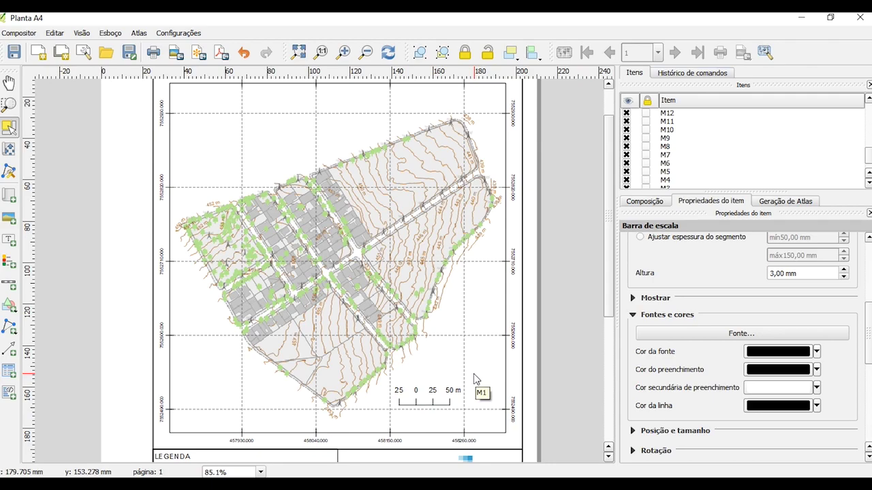
Insert an image item in the map's upper-left corner using the north arrow file Norte 1.png.
mouse_move(609, 288)
mouse_down()
mouse_move(608, 275)
mouse_move(608, 283)
mouse_up()
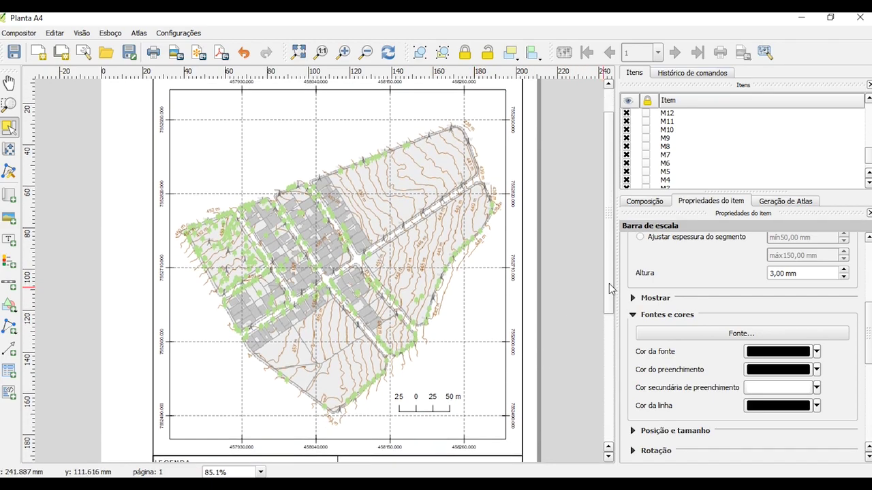
click(9, 217)
drag(186, 107, 216, 139)
click(816, 278)
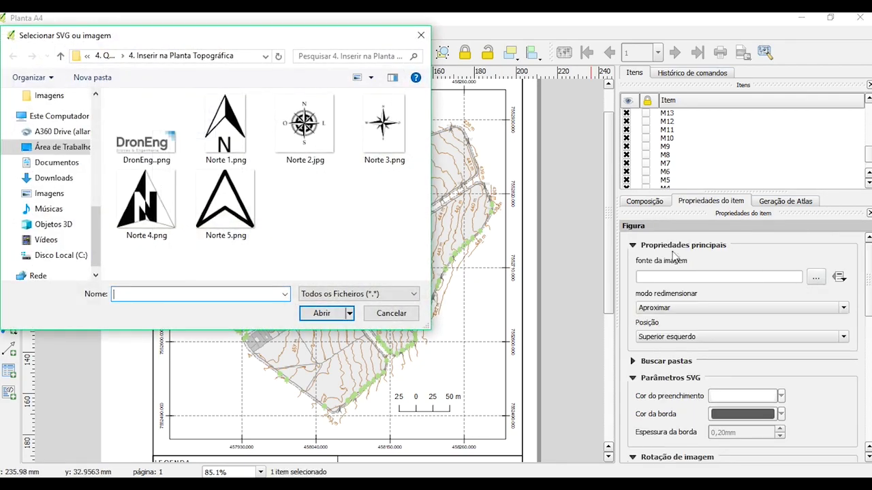
click(239, 157)
click(320, 314)
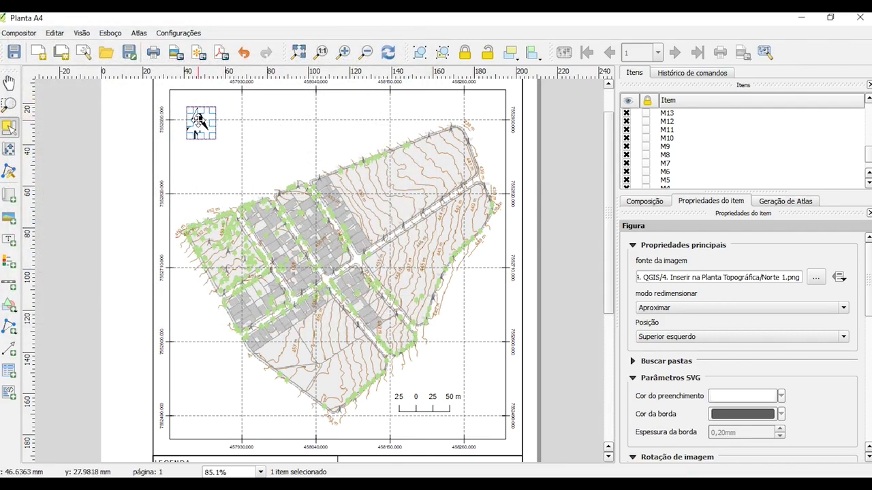
Set the north arrow's resize mode to Aproximar e redimensionar moldura and move it slightly up and to the right.
click(723, 308)
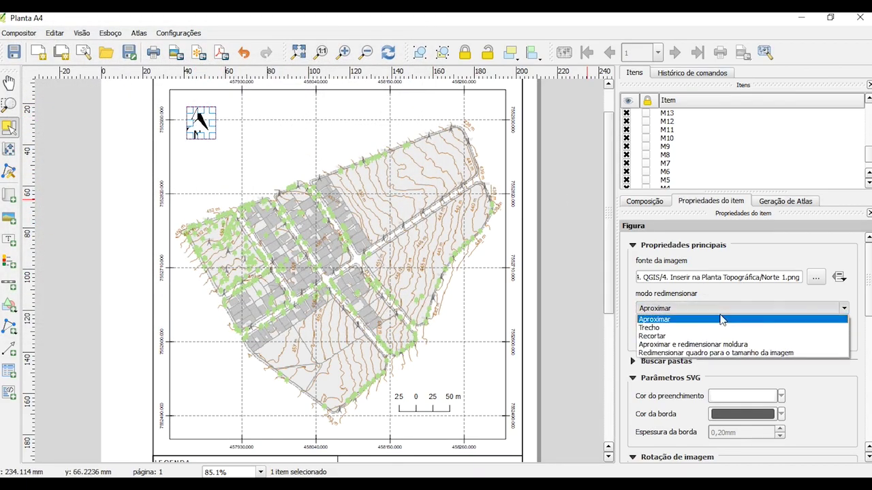
click(718, 346)
click(594, 208)
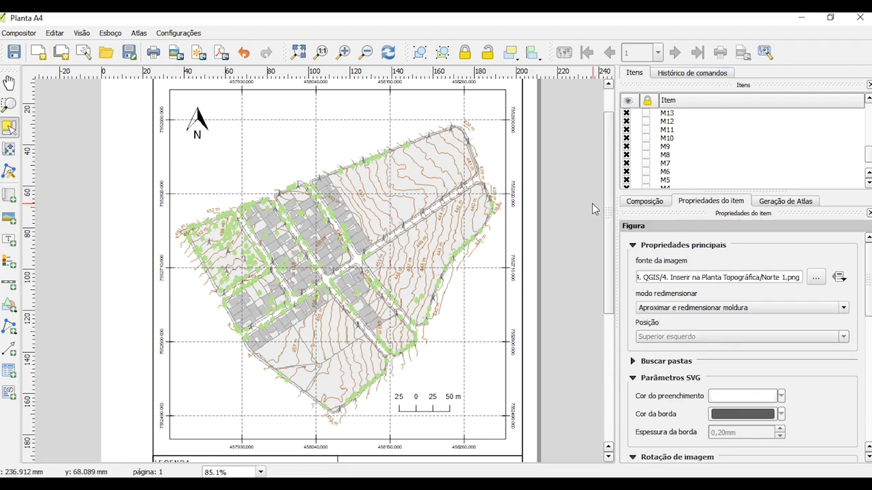
drag(197, 121, 204, 115)
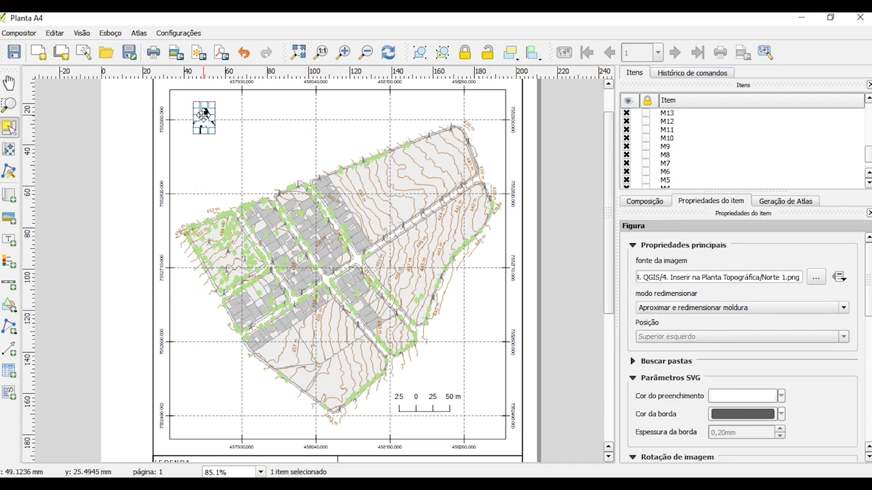
click(134, 135)
scroll(593, 206, up, 2)
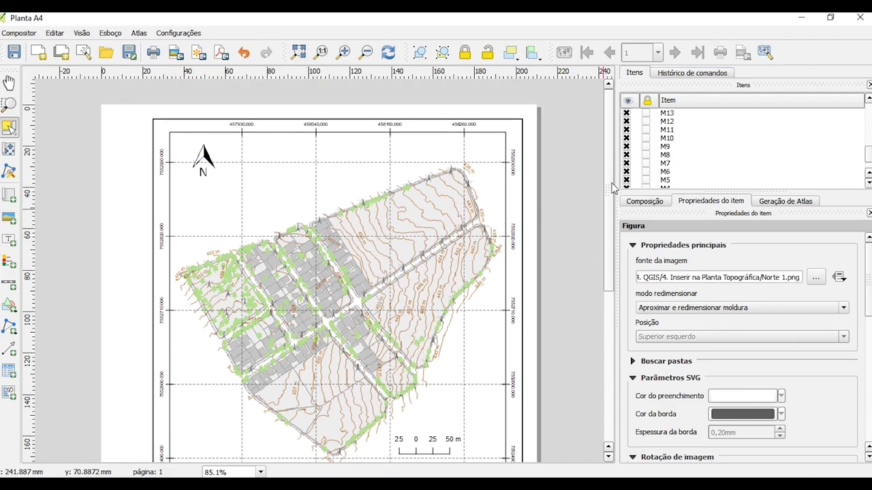
Insert a legend item in the LEGENDA cell of the title block.
drag(610, 194, 593, 150)
drag(591, 182, 609, 324)
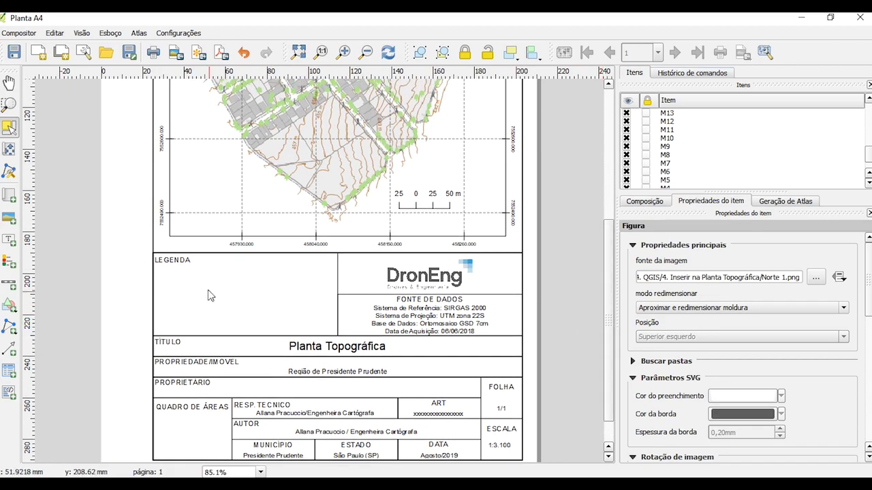
click(8, 262)
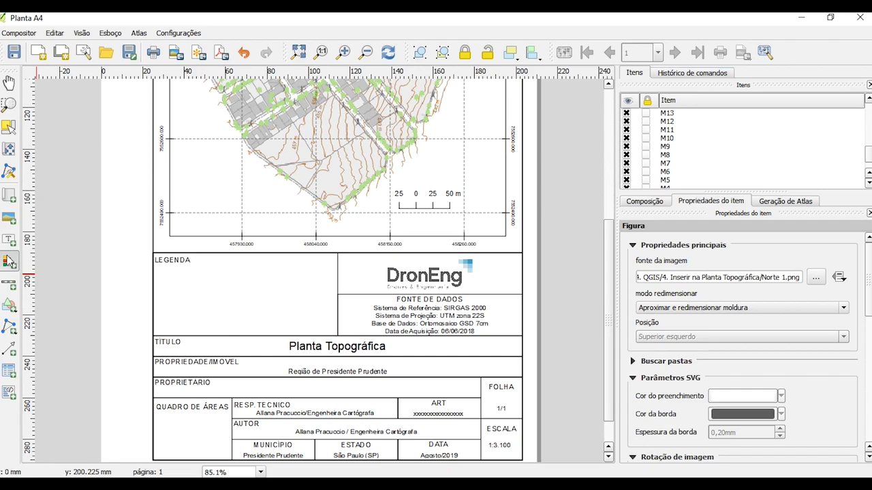
click(170, 269)
drag(215, 342, 226, 328)
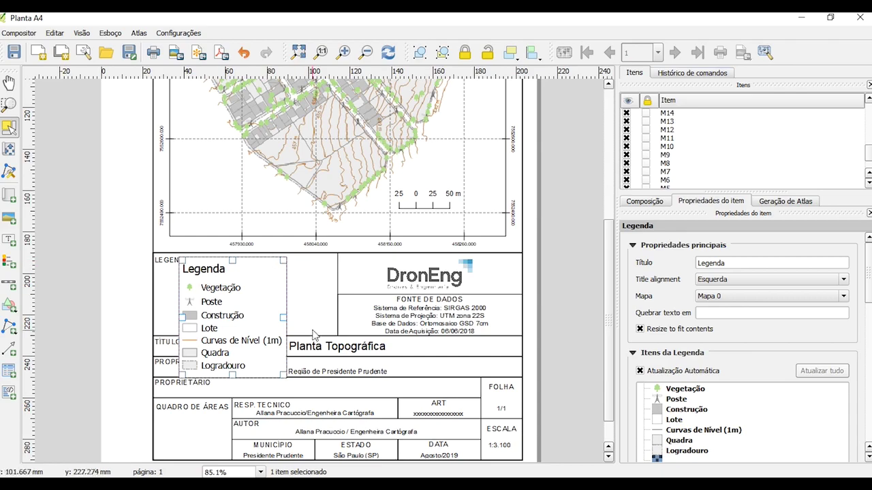
Remove the title text Legenda from the legend item.
click(733, 263)
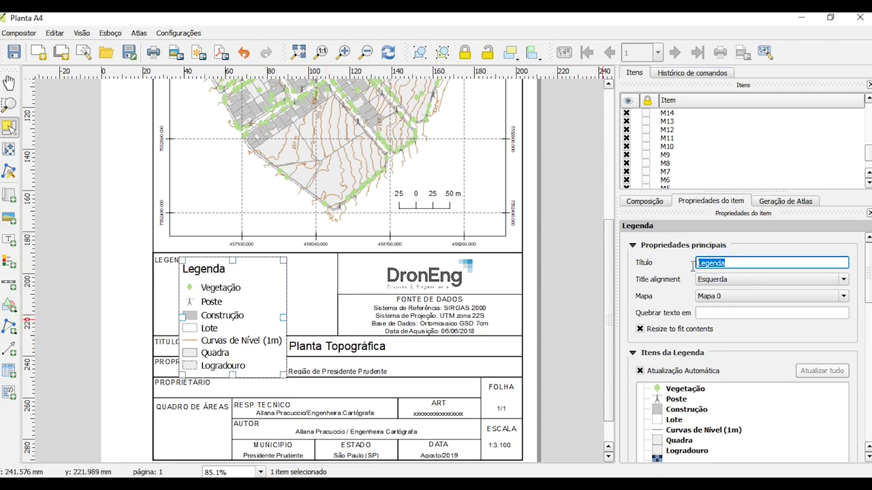
key(BackSpace)
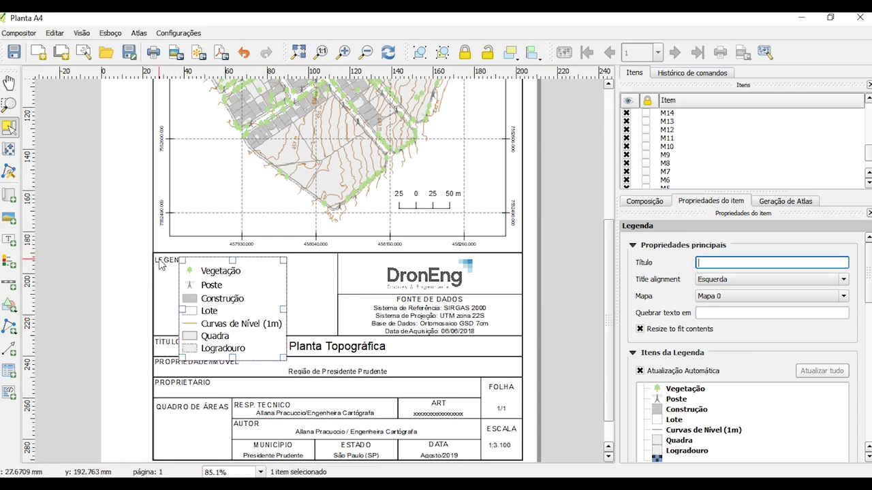
click(556, 280)
click(243, 286)
Set the legend's group font to Arial.
scroll(742, 340, down, 2)
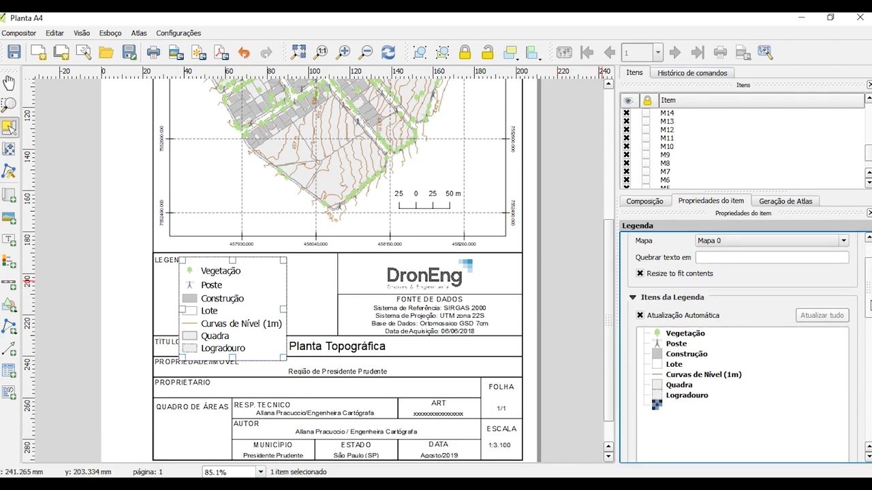
scroll(818, 337, up, 1)
scroll(819, 336, down, 3)
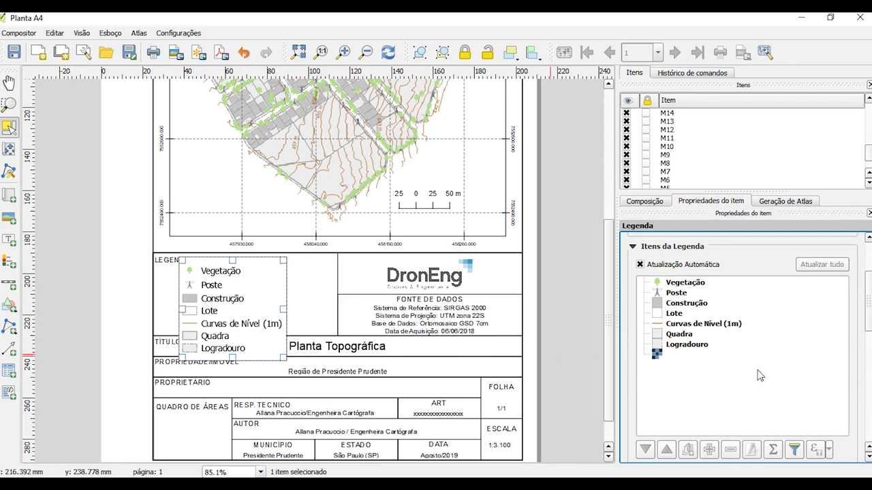
drag(869, 327, 836, 378)
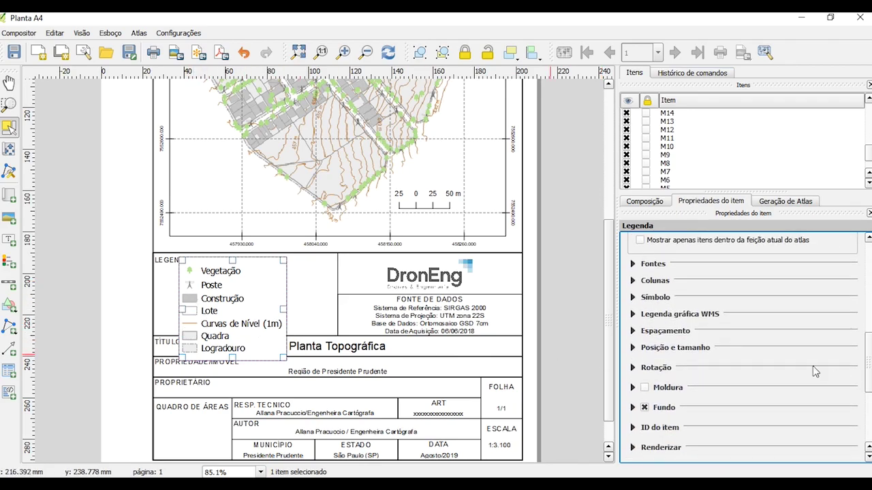
click(632, 264)
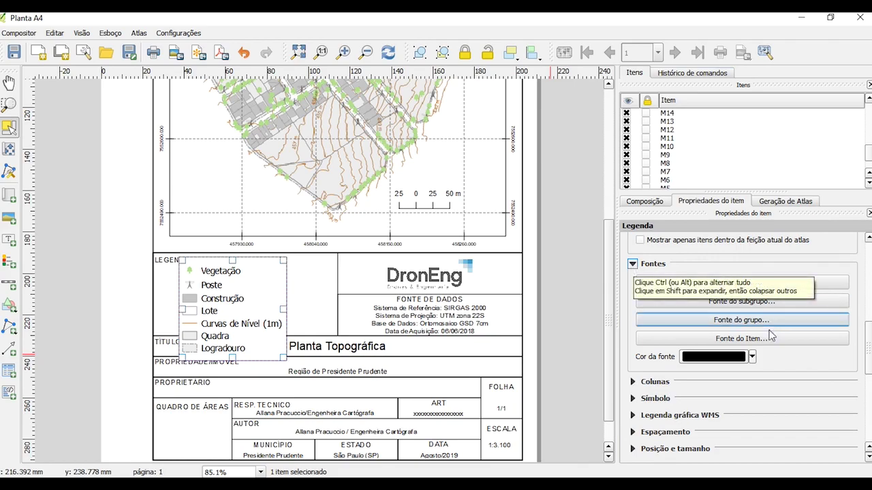
click(713, 327)
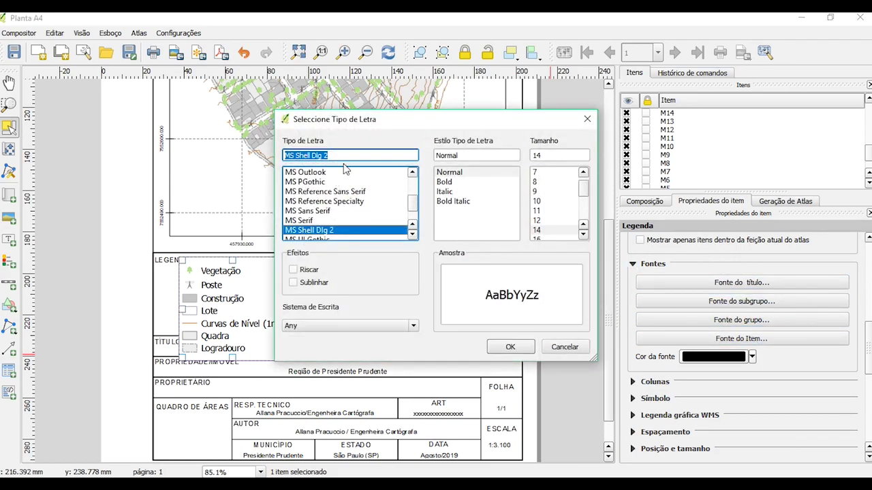
text(Arial)
key(Return)
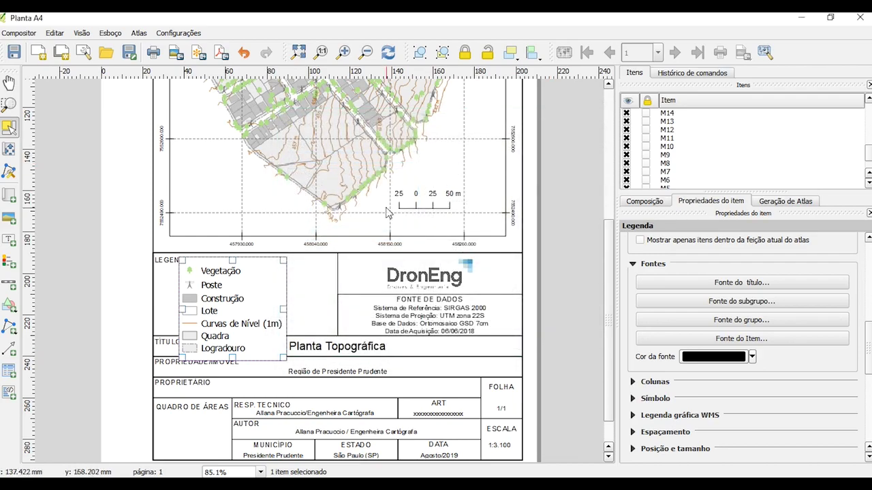
Set the legend's group font size to 9.
click(718, 321)
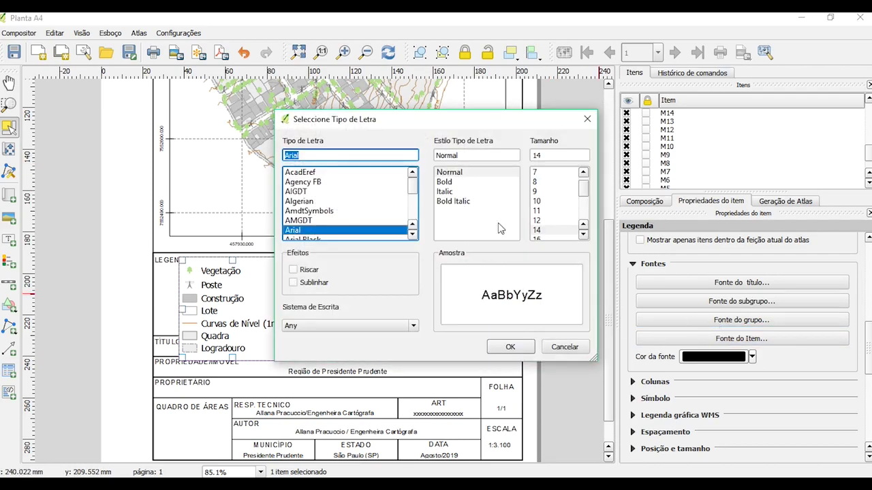
click(538, 192)
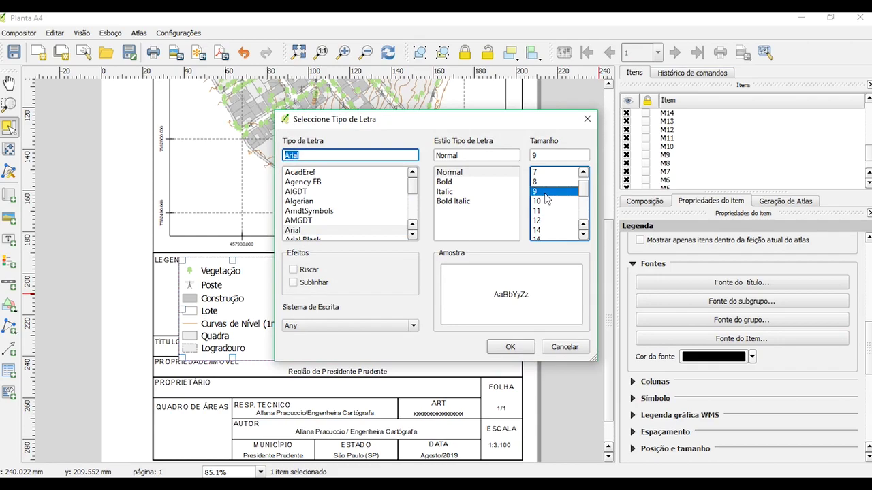
click(511, 346)
click(701, 321)
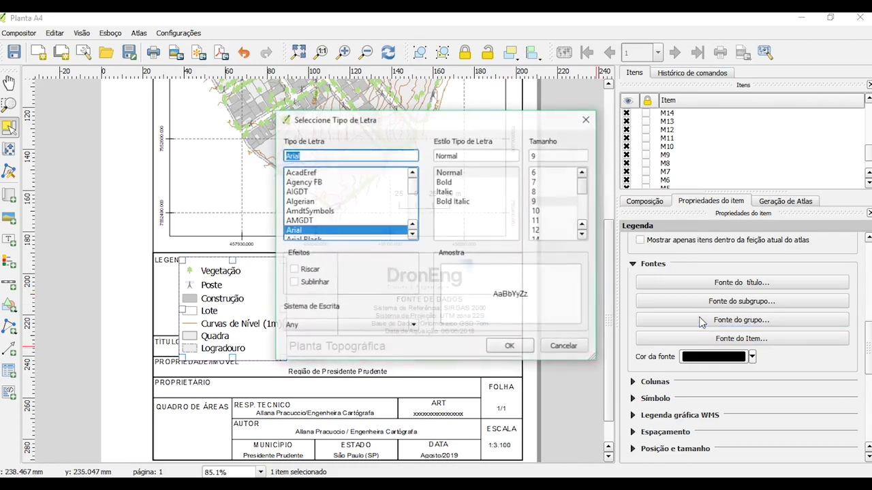
click(509, 346)
Set the legend's item font to Arial, size 9.
click(708, 338)
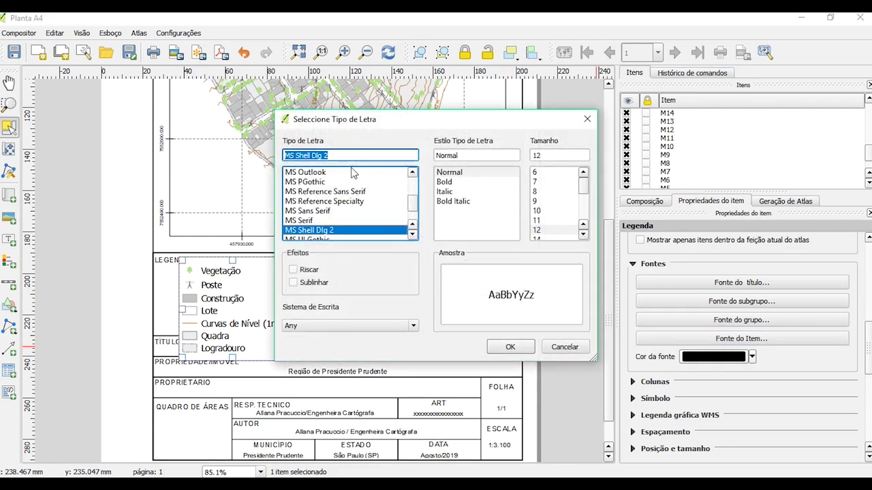
text(arial)
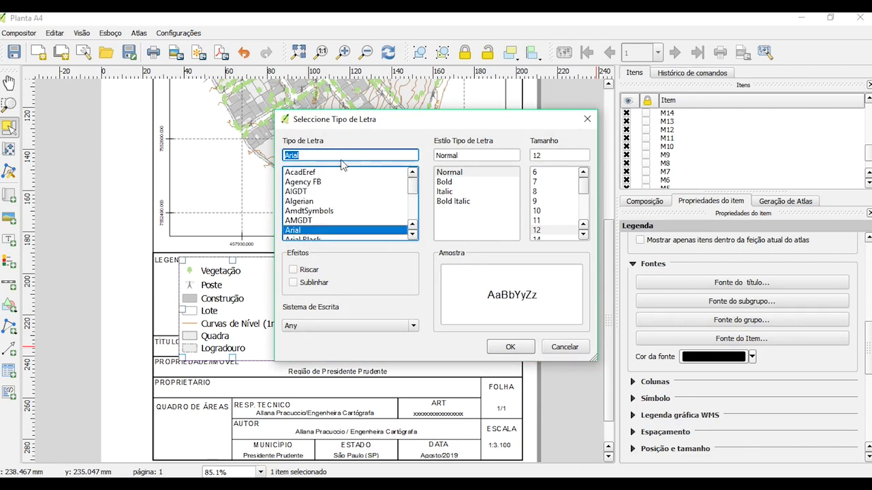
click(554, 201)
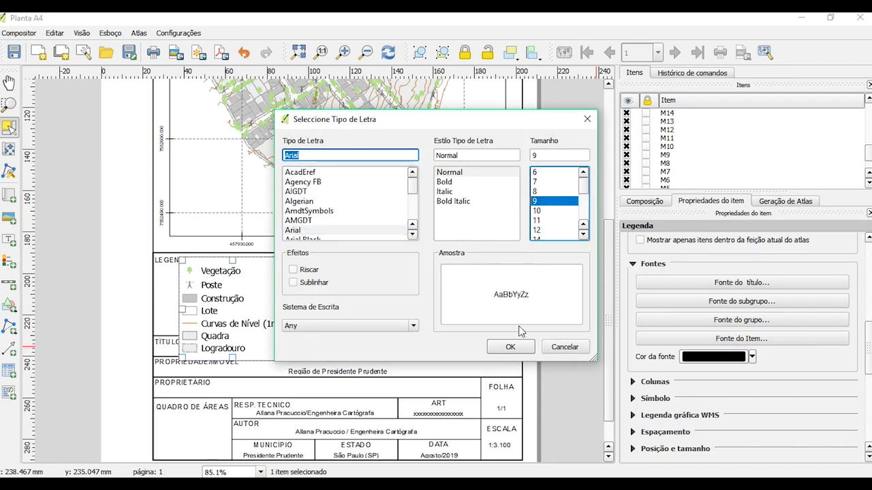
click(510, 347)
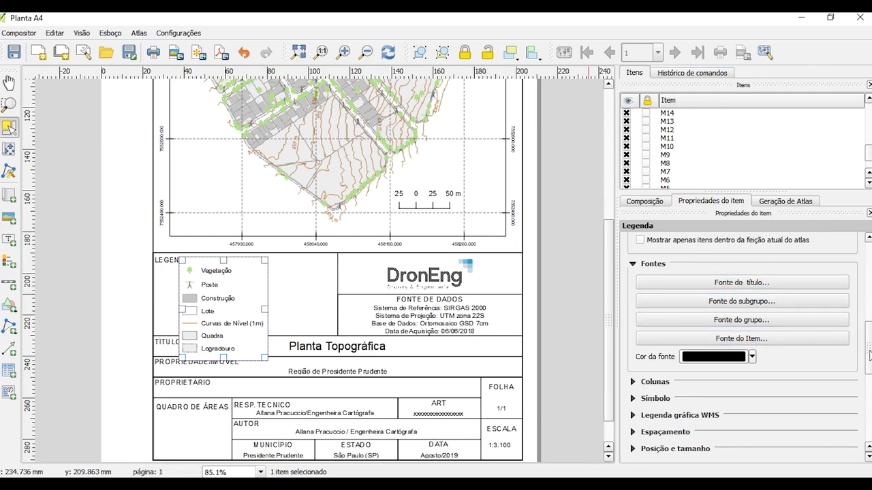
Set the legend's symbol width to 4 mm and symbol height to 2 mm.
scroll(650, 303, down, 5)
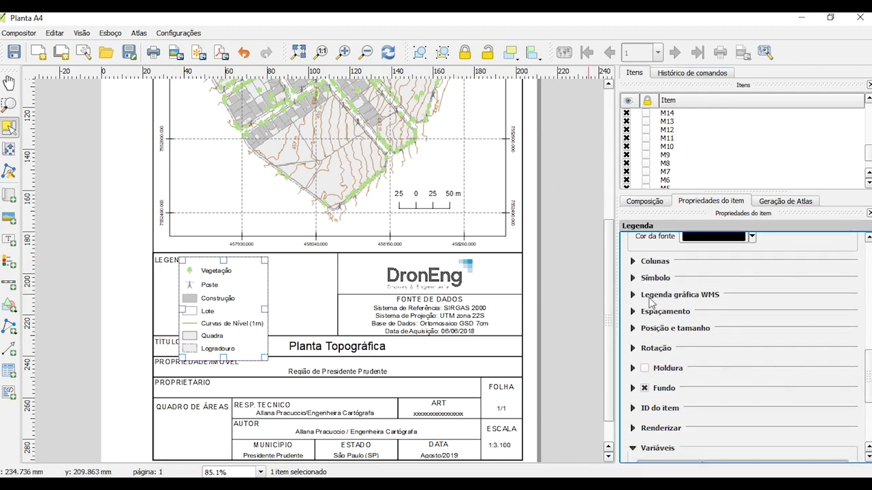
click(632, 262)
click(633, 261)
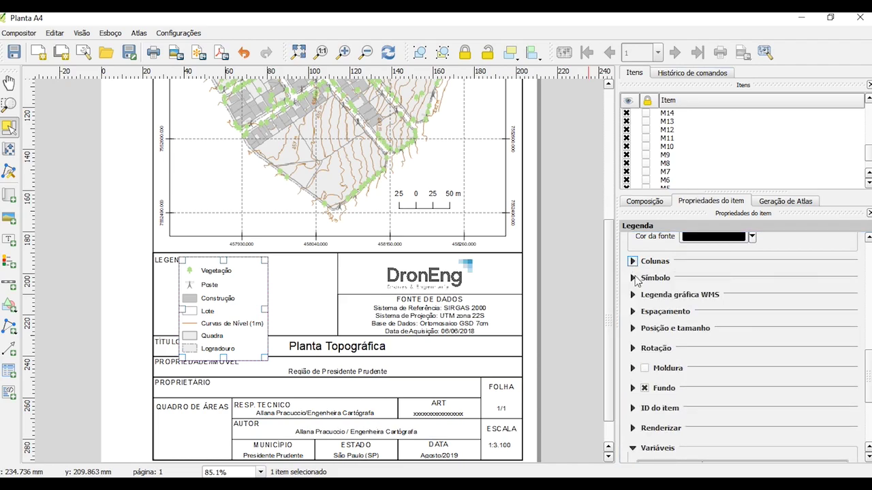
click(633, 278)
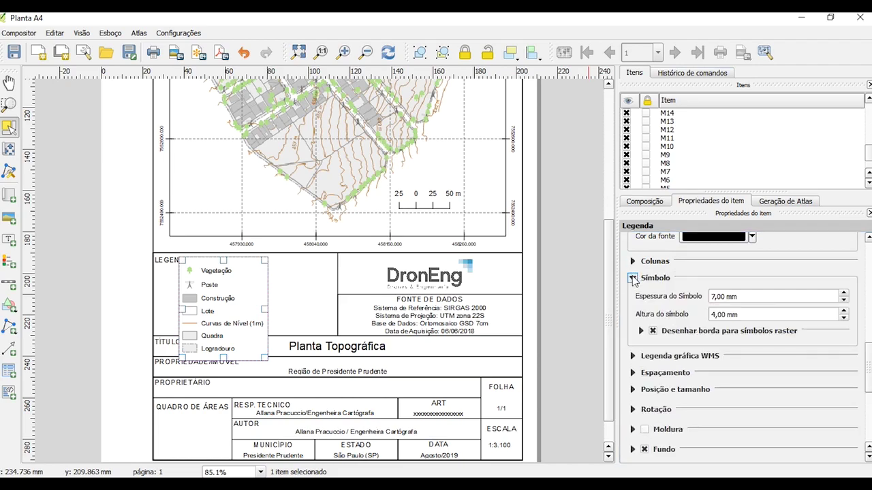
click(712, 296)
text(4)
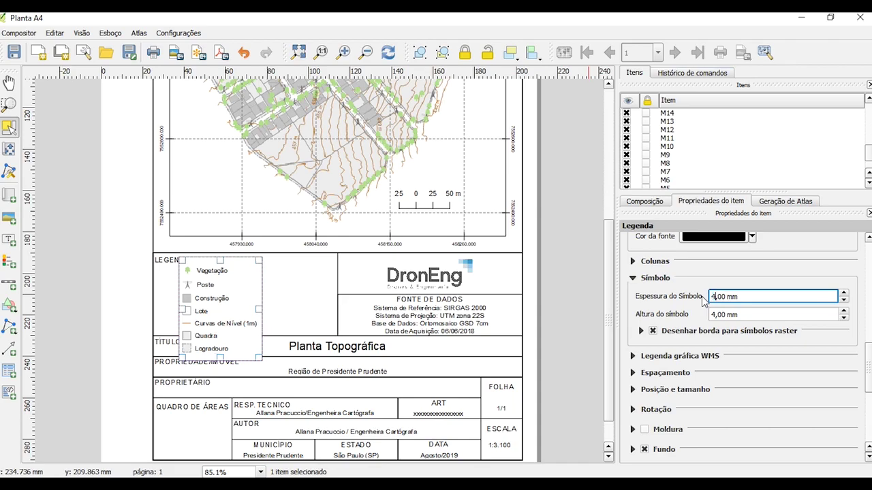
click(713, 314)
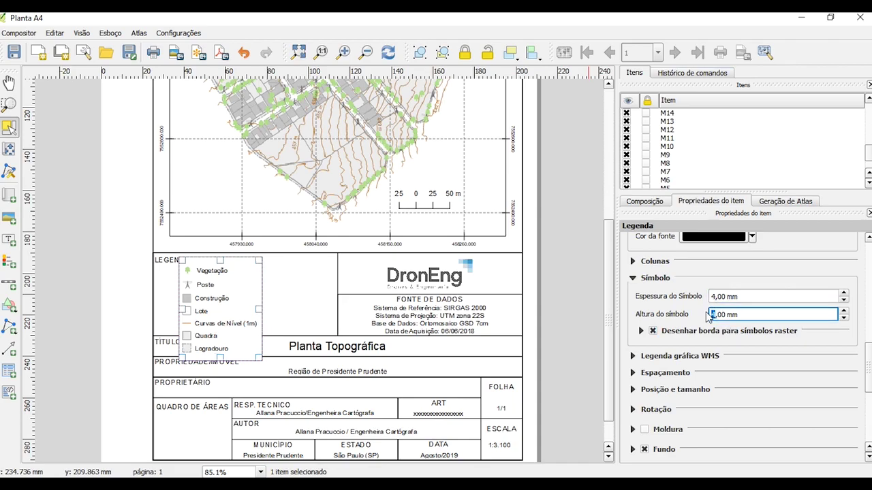
text(2)
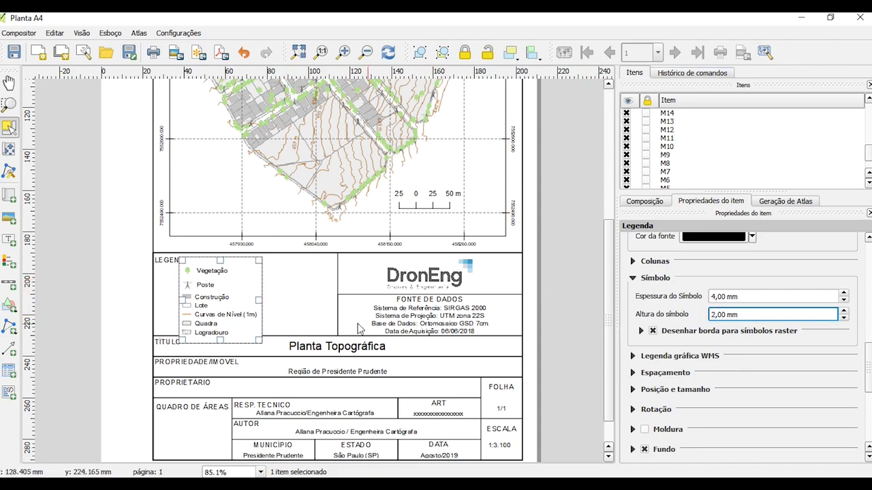
Move the legend up and to the right inside its cell, clear of the LEGENDA label.
click(126, 303)
drag(212, 318, 252, 289)
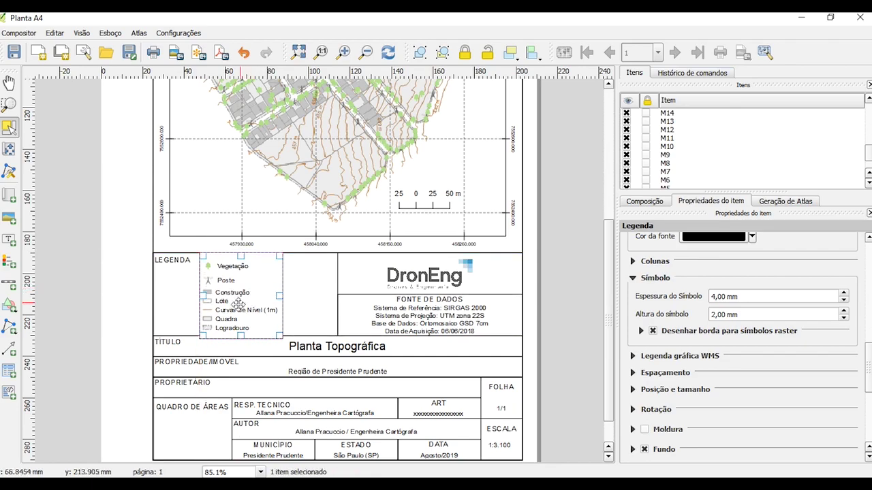
click(727, 298)
click(713, 314)
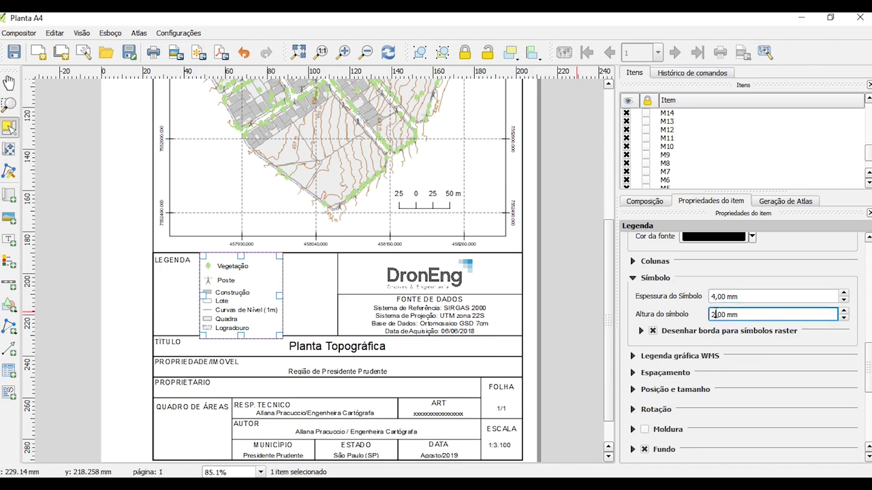
Try the legend in three columns, move it beneath the LEGENDA label, and set its column count to 2.
click(633, 261)
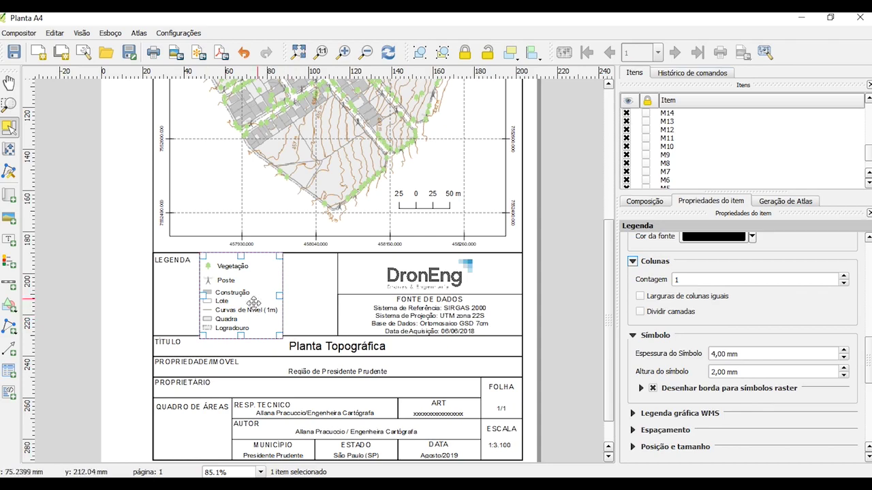
click(678, 279)
text(2)
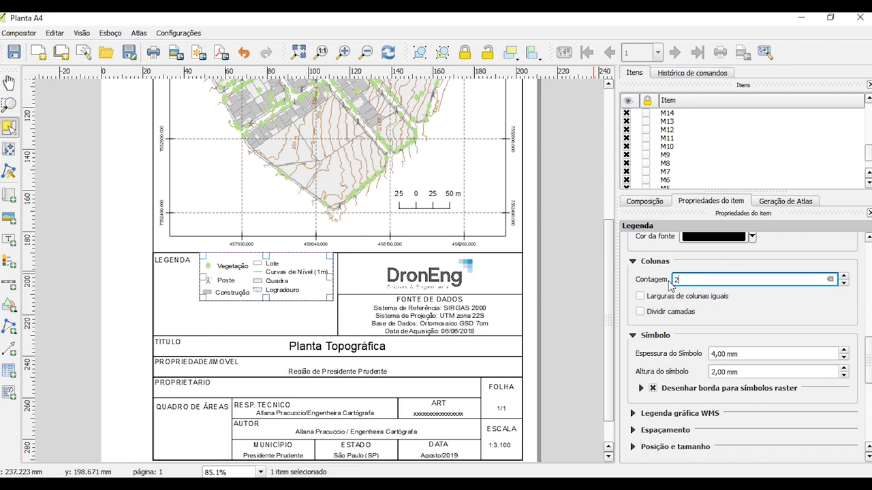
text(3)
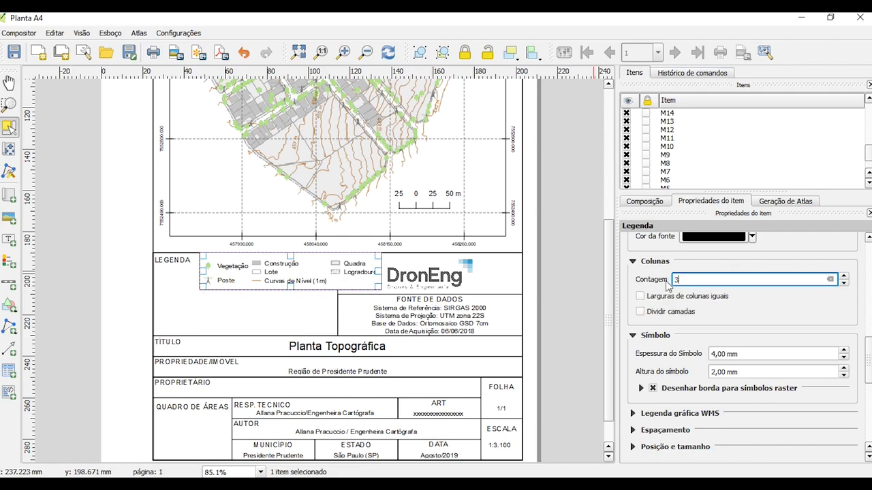
mouse_move(337, 274)
mouse_down()
mouse_move(290, 286)
mouse_move(278, 279)
mouse_move(292, 287)
mouse_up()
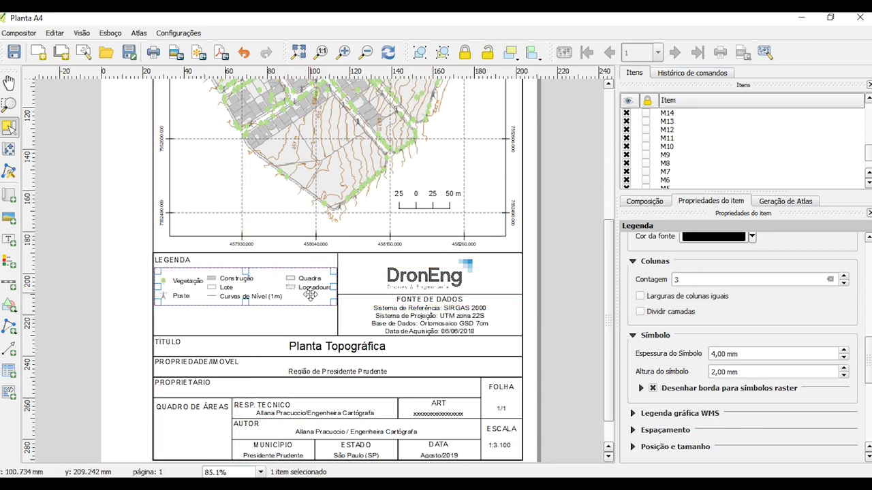
double_click(696, 281)
text(2)
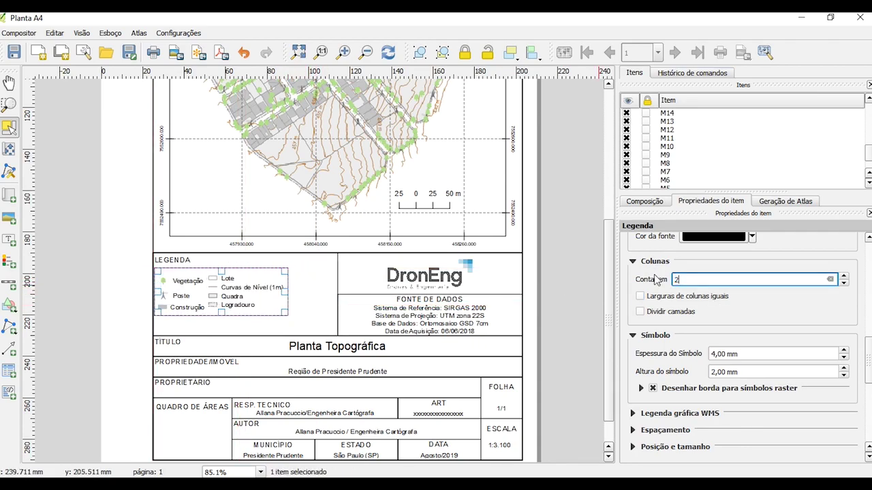
Set the legend's symbol width to 7 mm and symbol height to 4 mm.
double_click(712, 354)
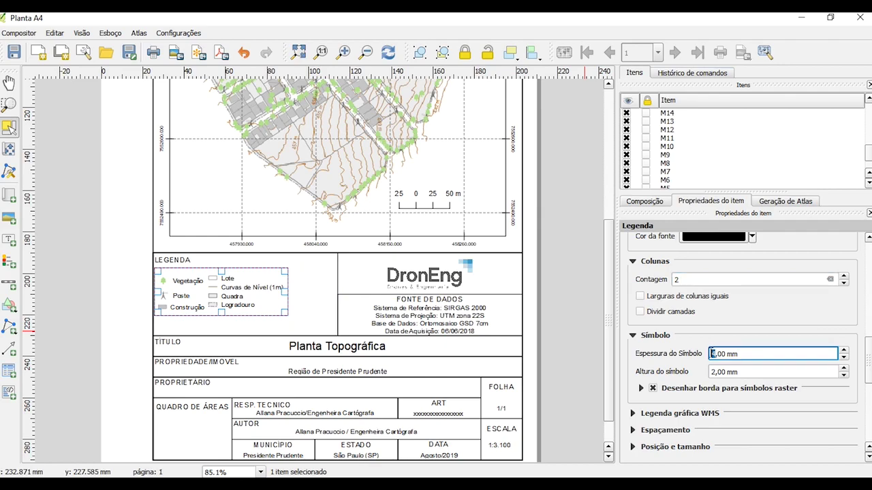
text(7)
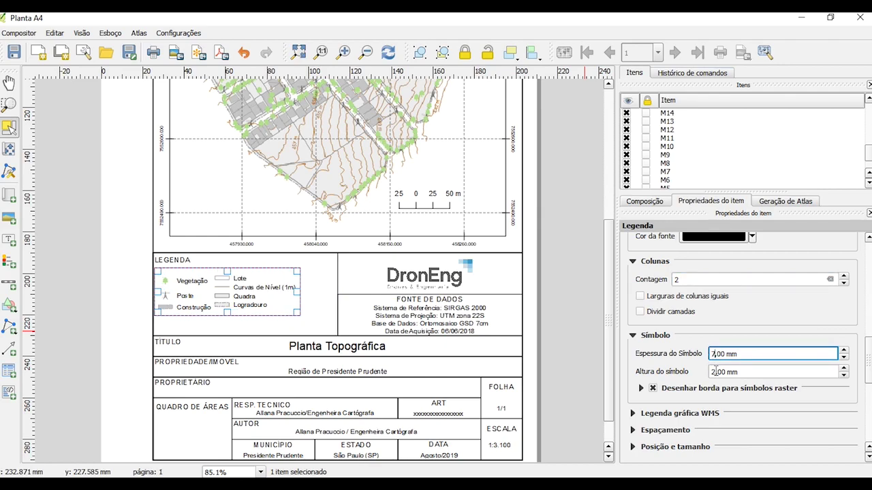
double_click(715, 372)
text(4)
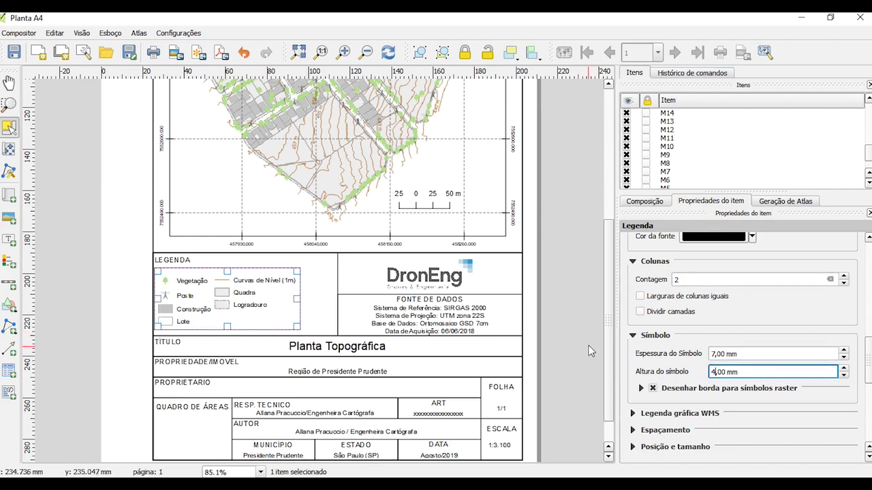
Shift the legend slightly to the right and give its columns equal widths.
drag(241, 306, 252, 305)
click(114, 279)
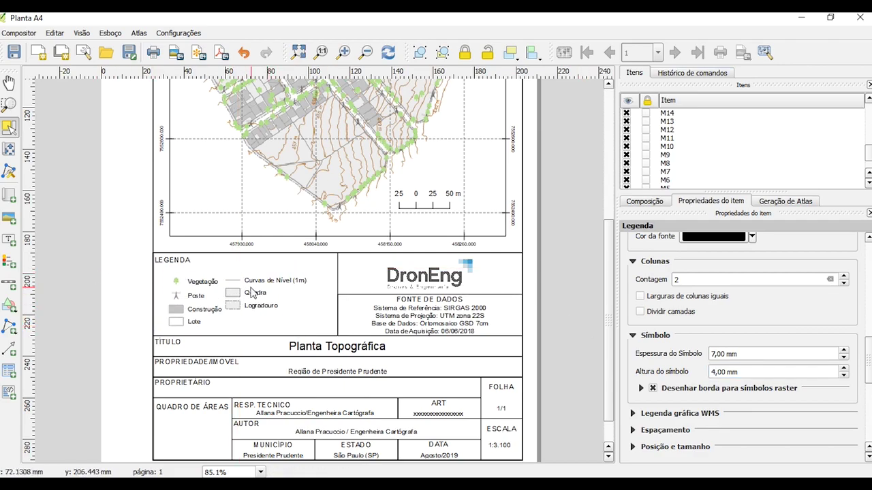
click(241, 305)
click(727, 355)
click(640, 315)
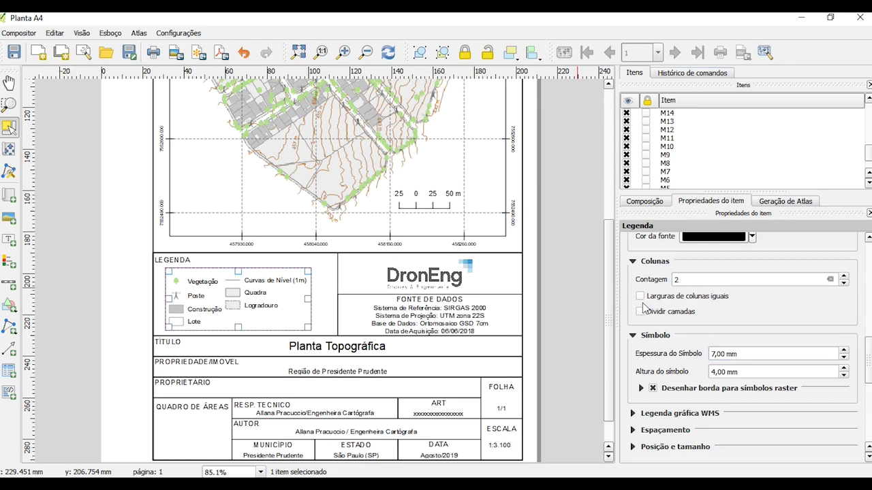
click(640, 297)
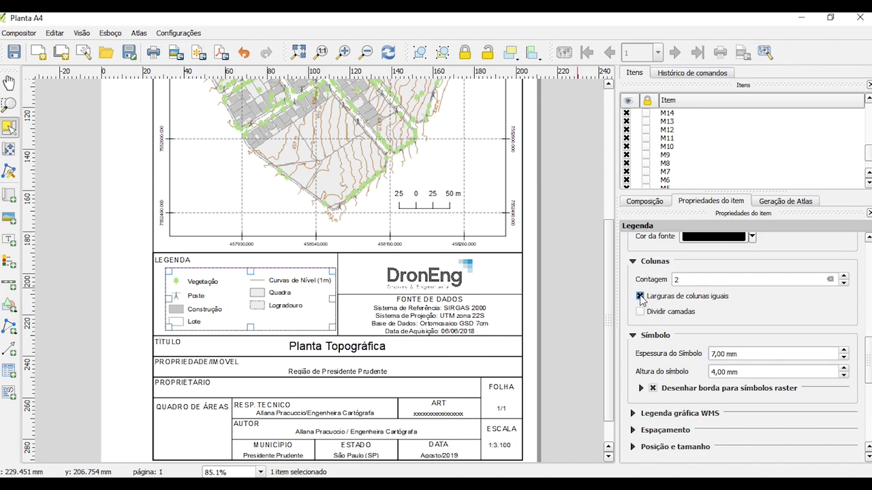
Reposition the legend so that it sits centred beneath the label in the LEGENDA cell.
drag(168, 299, 156, 300)
drag(332, 299, 321, 299)
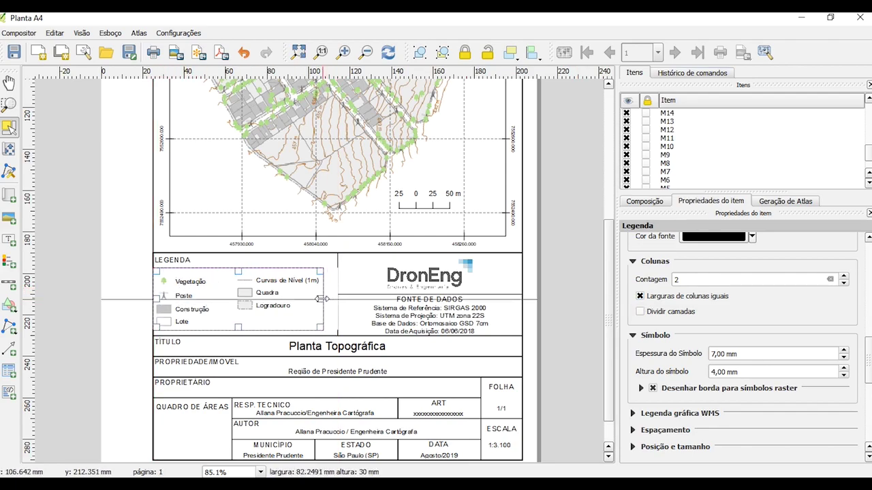
drag(231, 296, 239, 295)
click(136, 312)
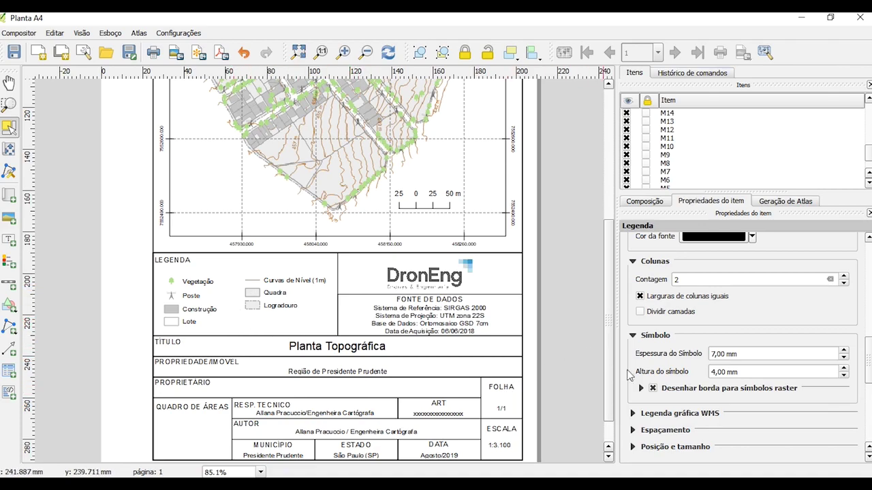
drag(868, 358, 868, 255)
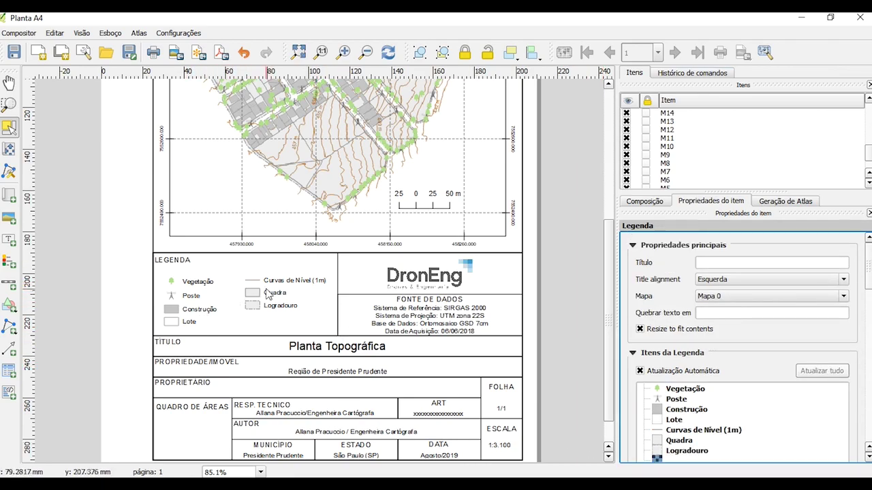
Review the whole Planta A4 layout, checking the gridded map, north arrow, scale bar, legend and title block.
click(282, 318)
click(595, 247)
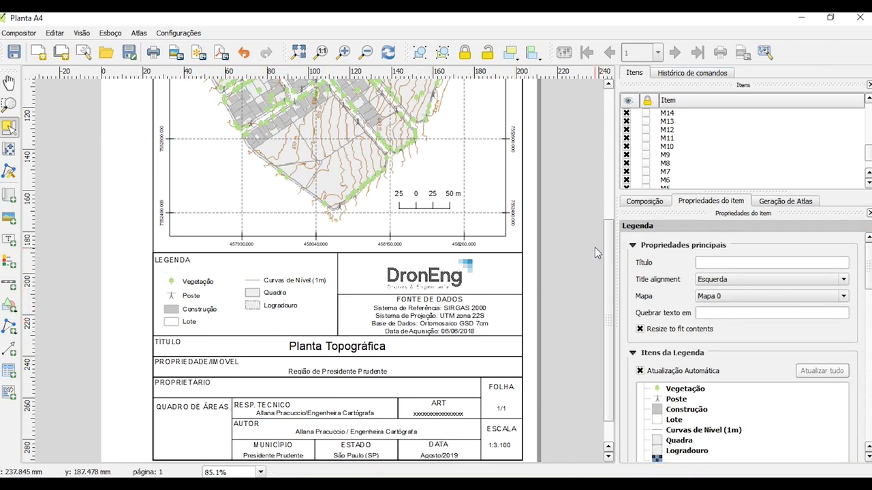
drag(608, 283, 594, 241)
scroll(332, 401, down, 3)
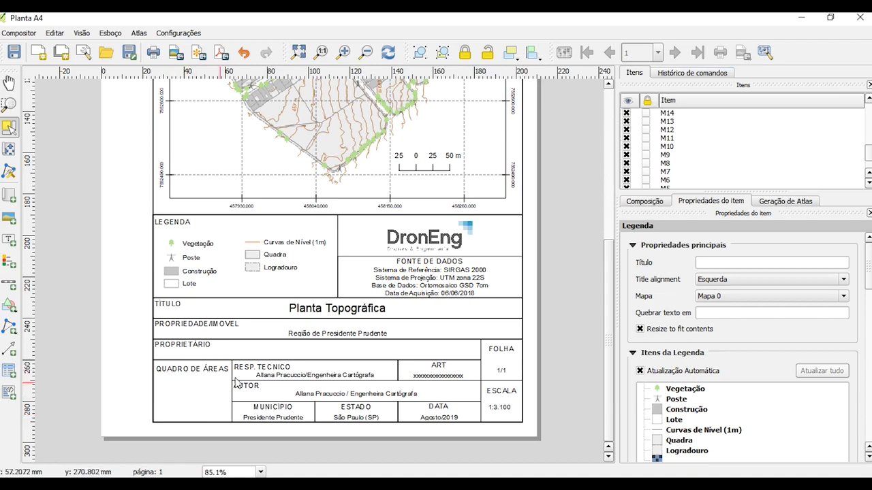
mouse_move(613, 318)
mouse_down()
mouse_move(604, 188)
mouse_move(609, 340)
mouse_move(609, 312)
mouse_up()
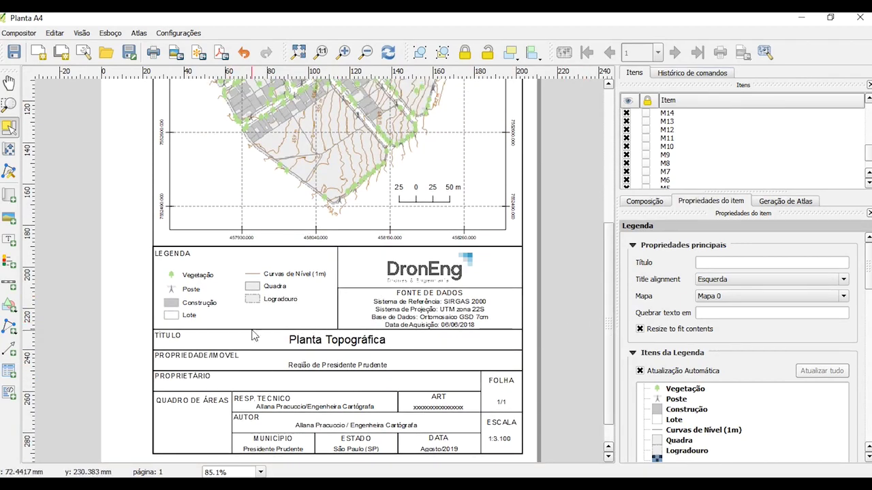
scroll(577, 279, down, 1)
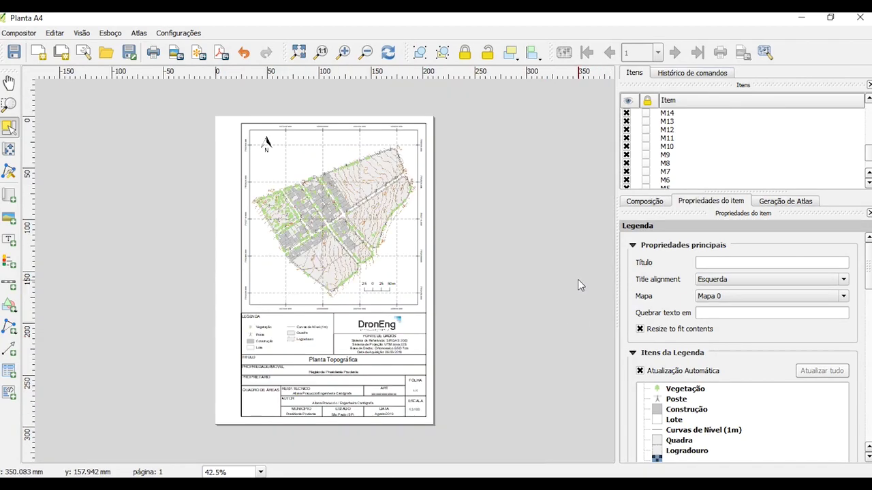
scroll(371, 296, up, 1)
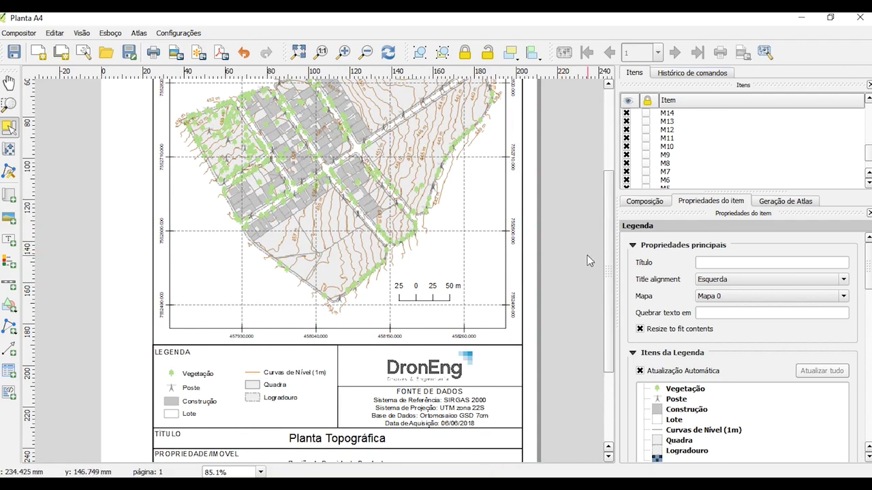
scroll(610, 274, down, 3)
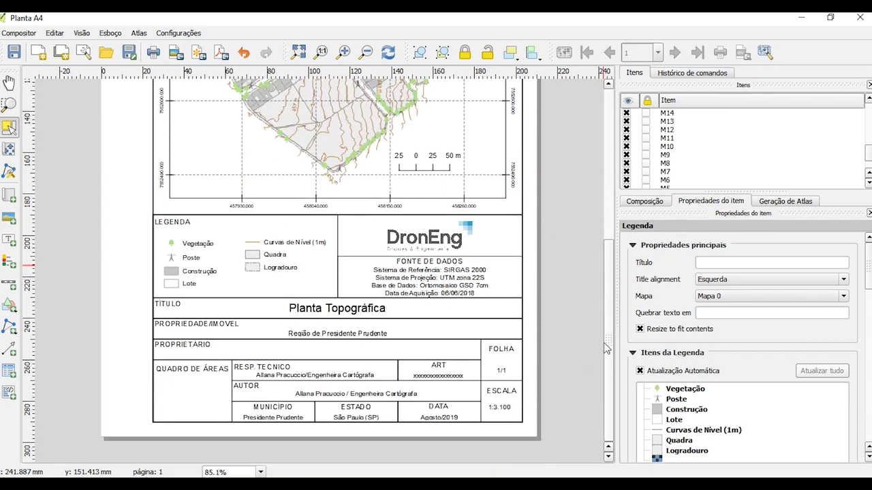
drag(606, 349, 600, 191)
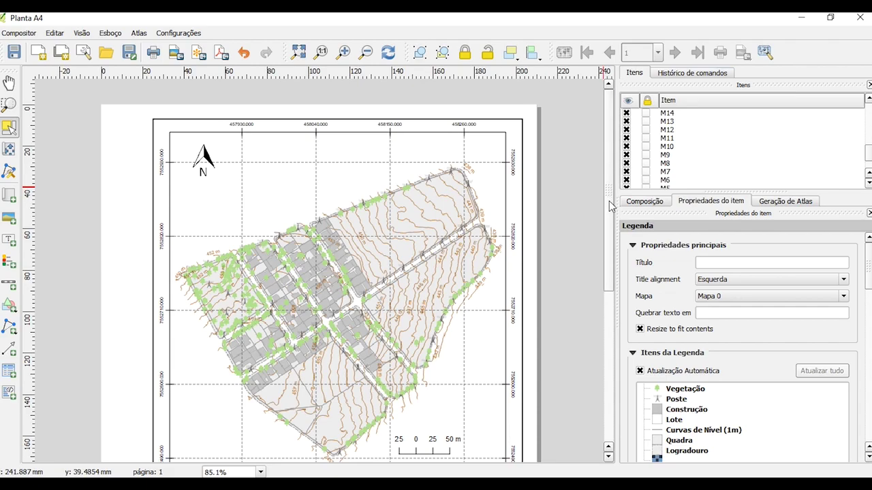
drag(611, 207, 596, 255)
scroll(547, 288, down, 1)
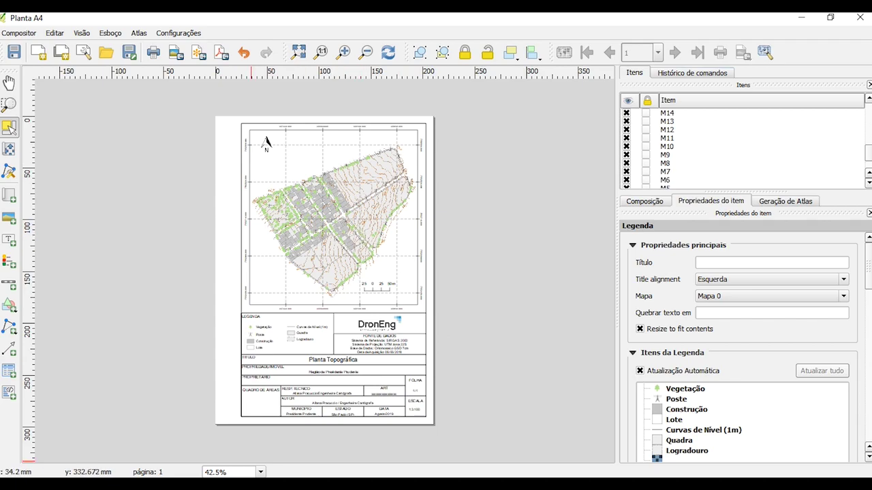
Switch to the NBR 10068 PDF in Adobe Acrobat Reader and examine its sheet format, margin and line width tables.
key(super+Tab)
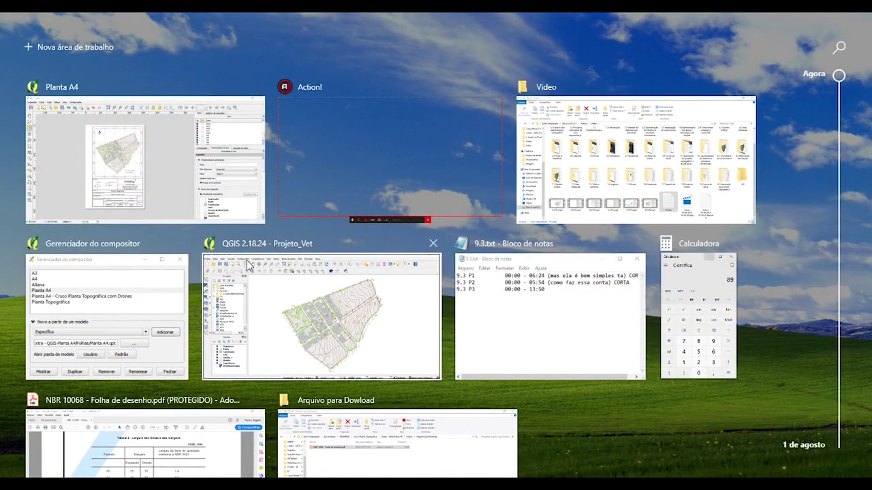
click(186, 440)
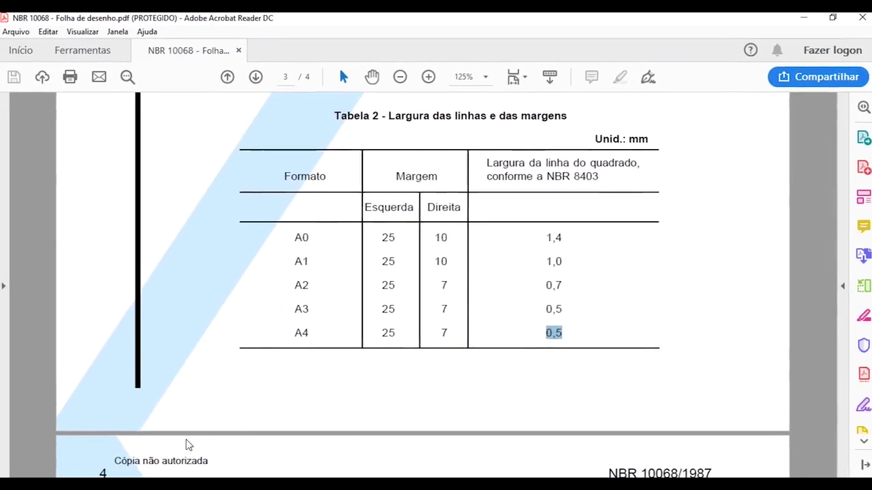
scroll(389, 272, up, 20)
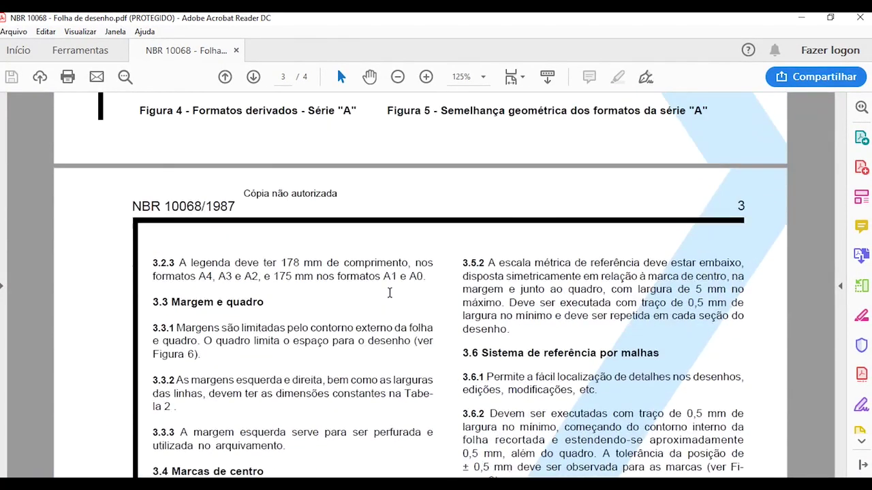
scroll(385, 309, up, 6)
right_click(396, 109)
key(Escape)
scroll(318, 284, up, 4)
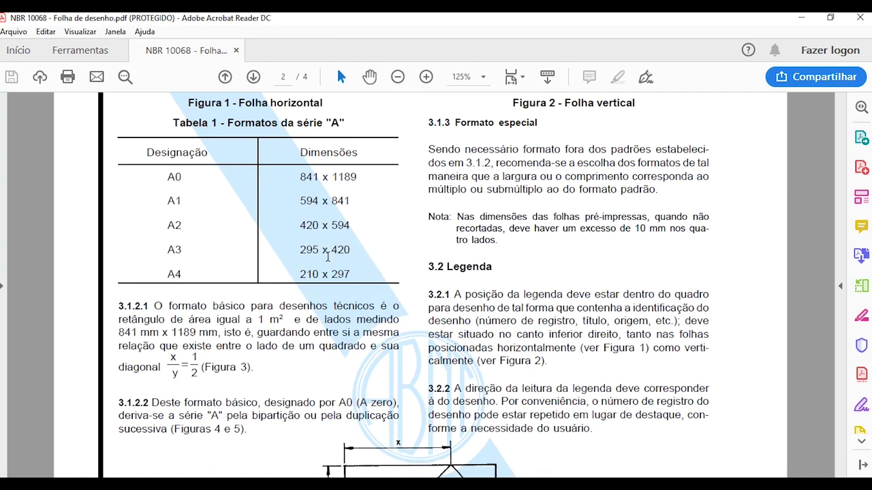
scroll(331, 266, down, 15)
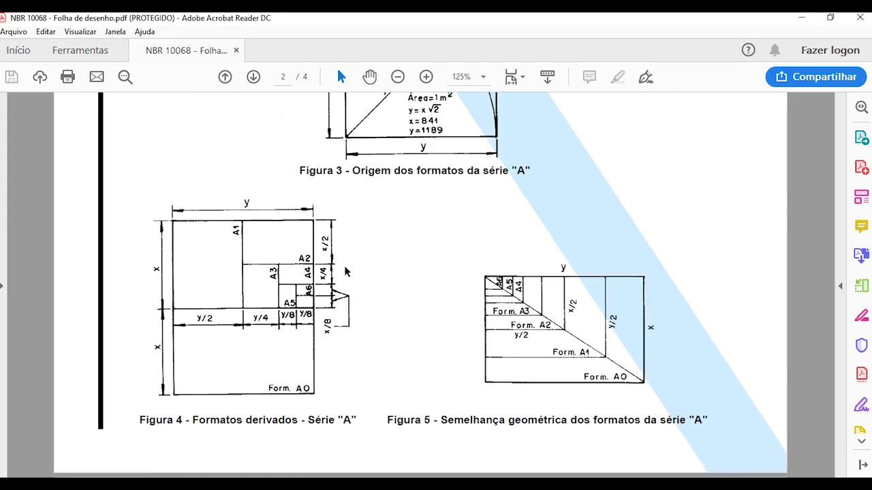
scroll(334, 282, down, 10)
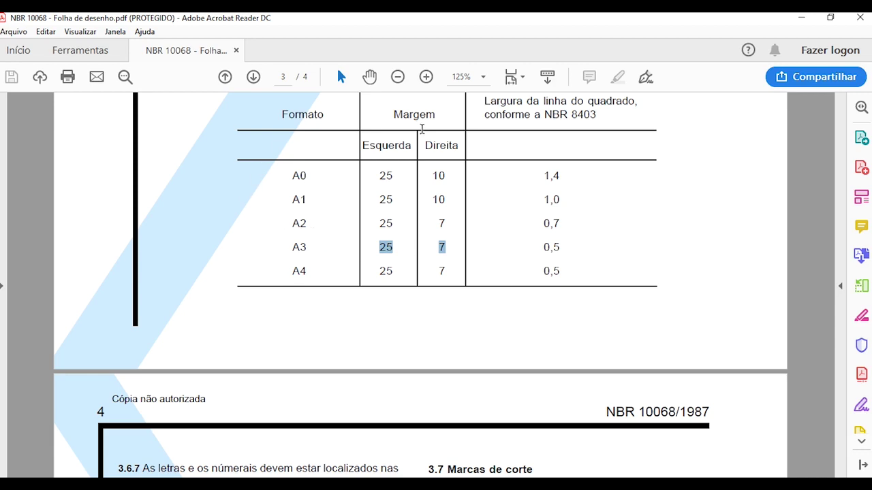
Return to the Planta A4 composer and start a PDF export into the desktop folder Curso Planta Topográfica com Drones, 4. QGIS, 5. Planta Topográfica.
key(super+Tab)
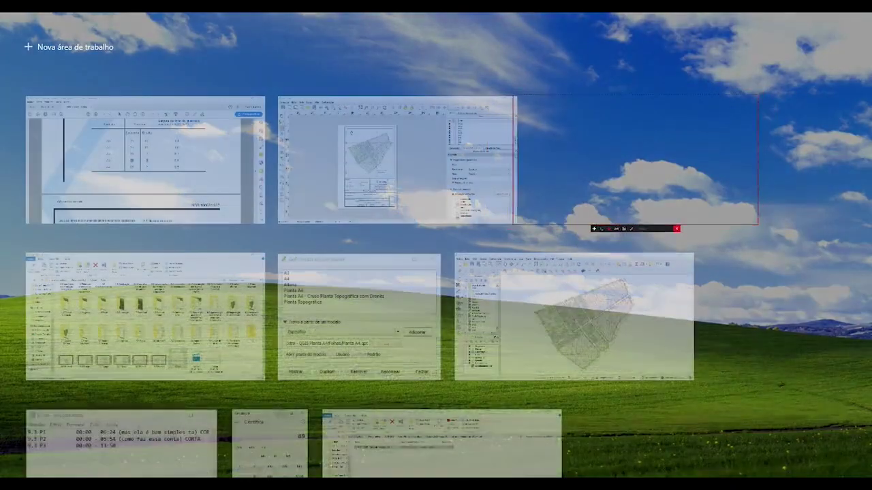
click(387, 184)
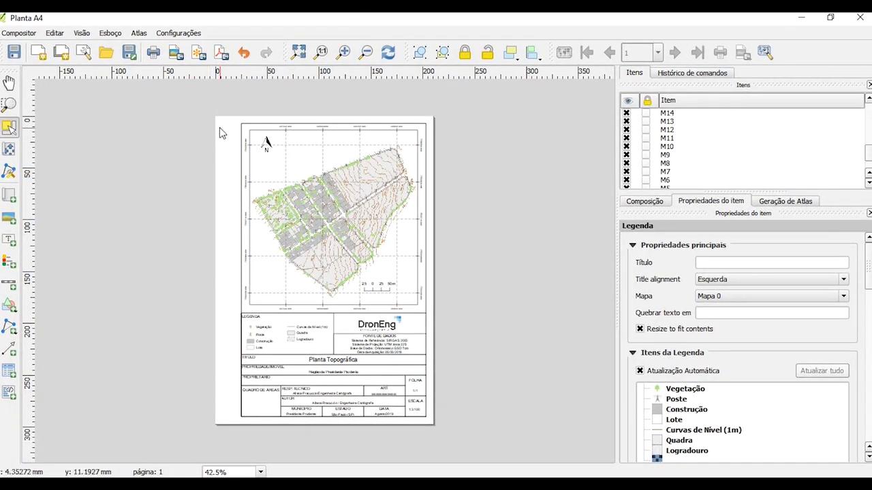
click(221, 56)
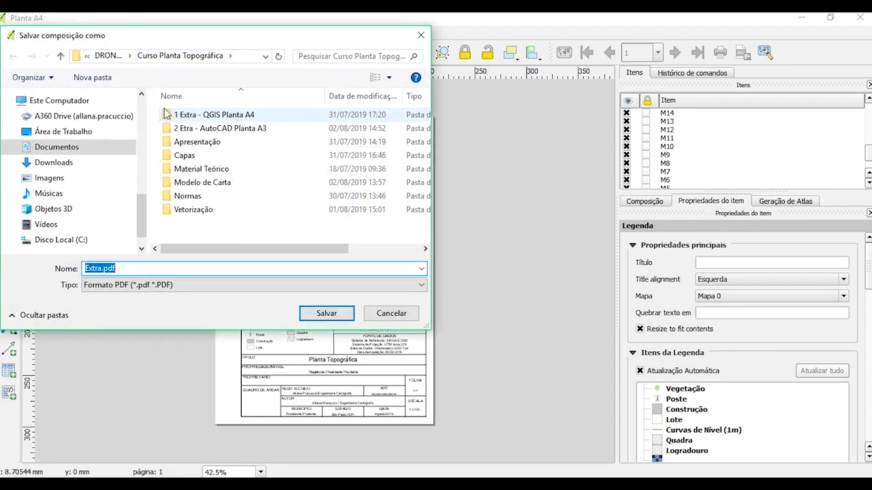
click(75, 132)
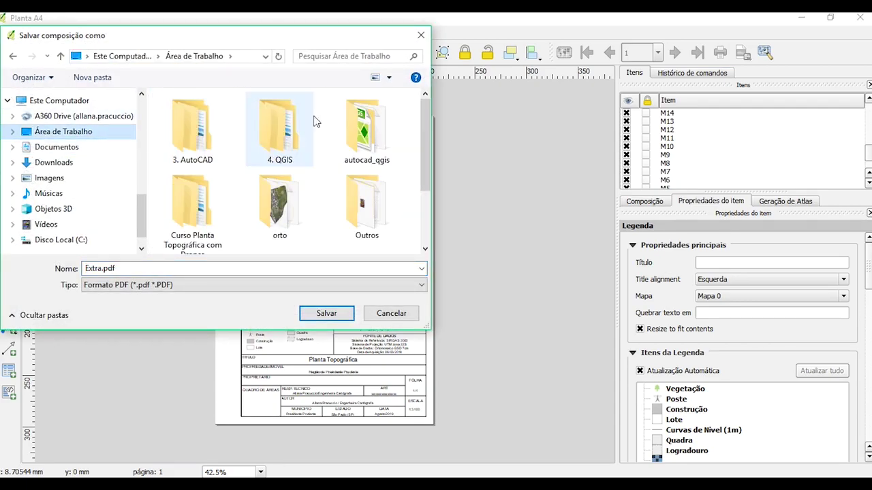
scroll(296, 150, down, 3)
scroll(341, 177, up, 1)
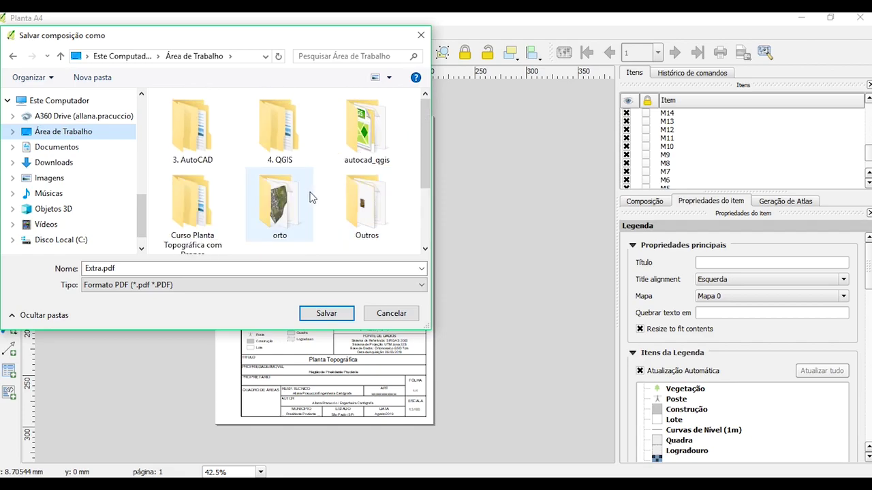
scroll(299, 195, down, 1)
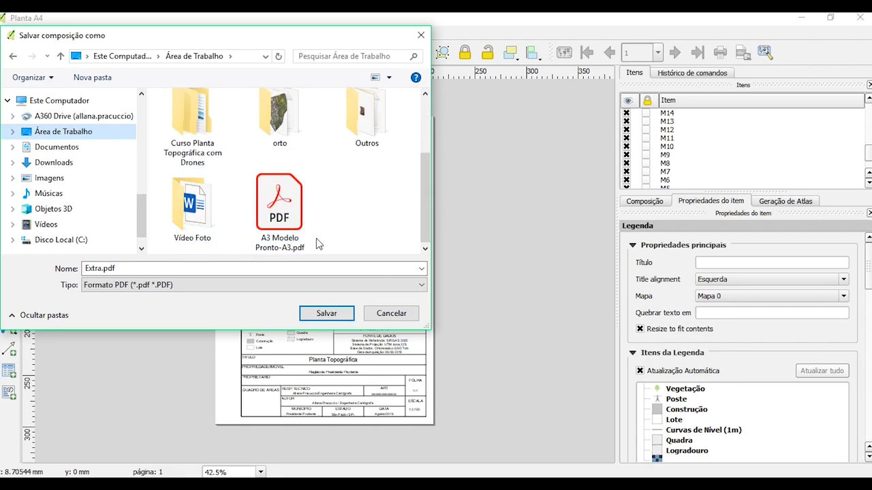
double_click(204, 140)
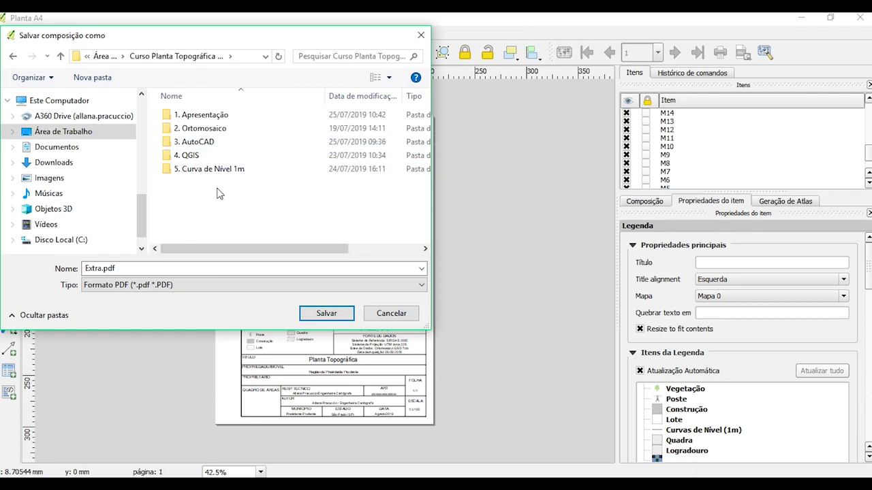
double_click(234, 155)
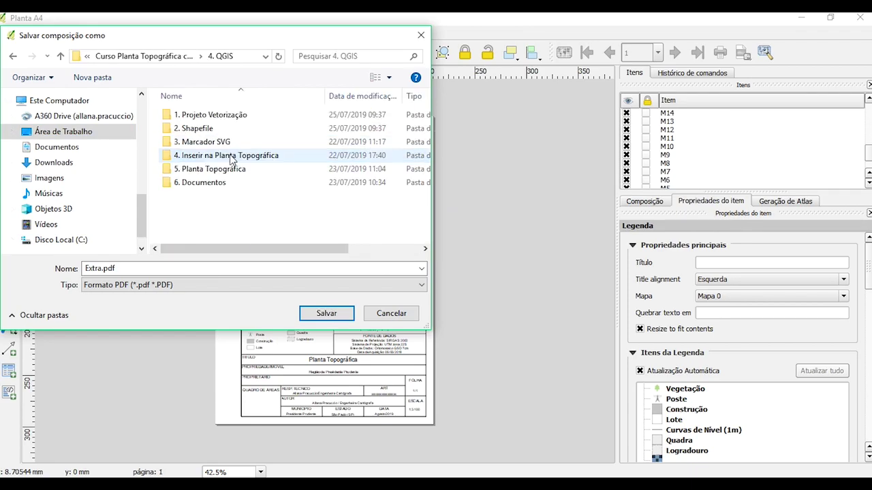
double_click(239, 170)
Name the export Planta Topográfica ABNT.pdf, adapting the existing PDF's name, and save it.
click(203, 169)
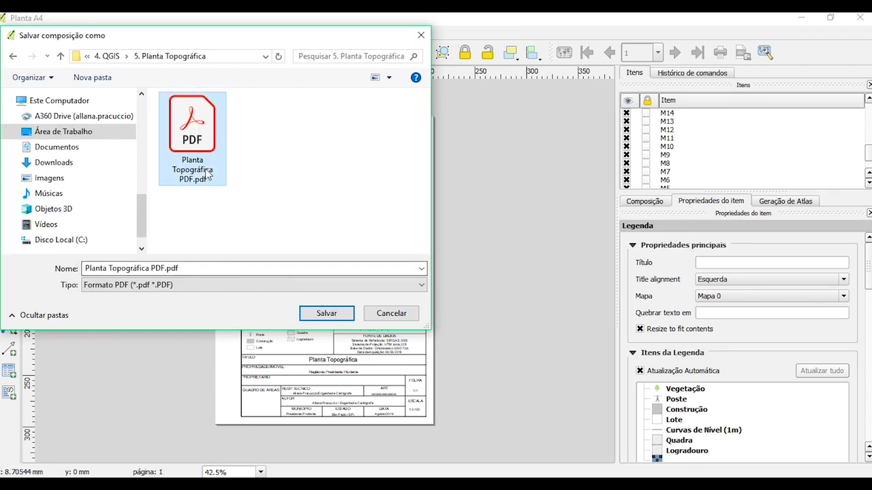
click(151, 267)
key(ctrl+a)
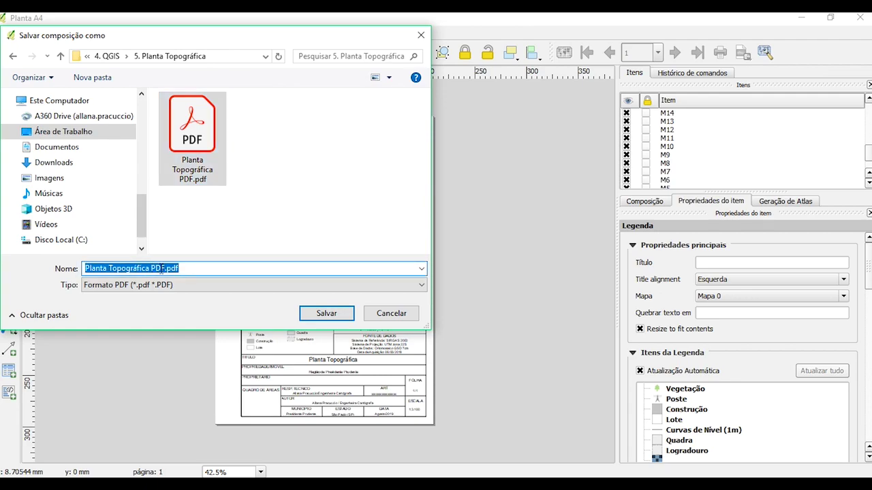
click(162, 268)
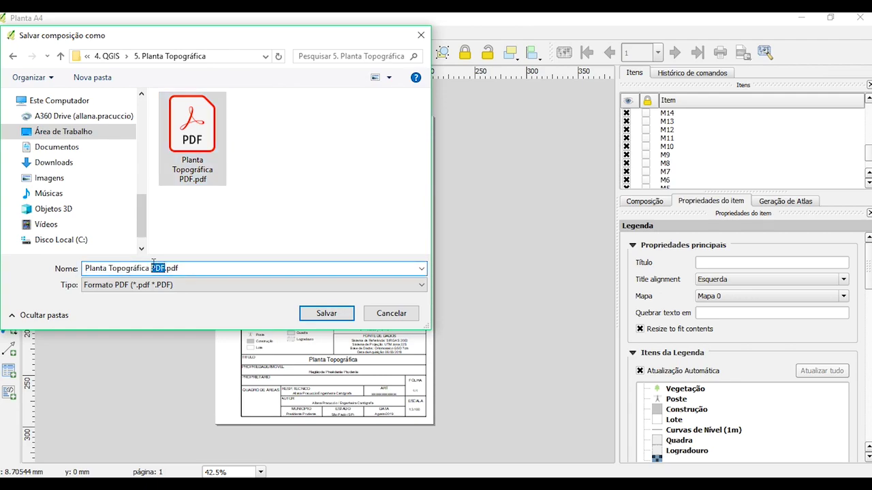
text(ab)
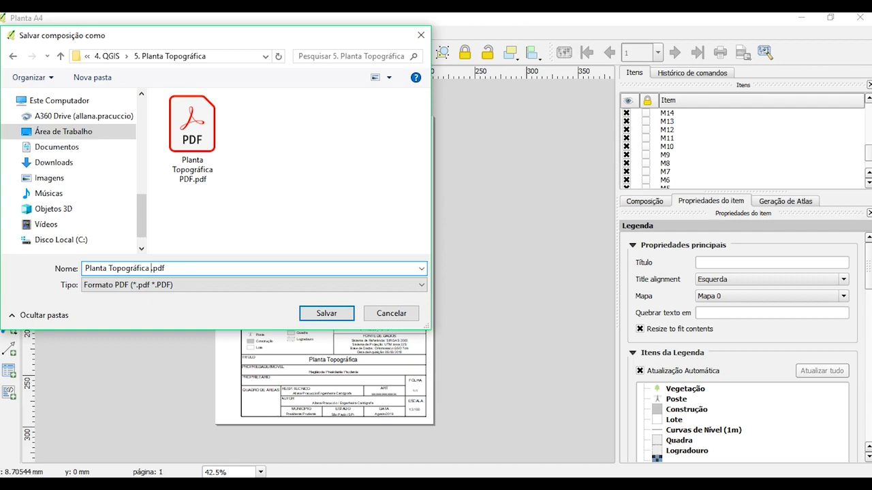
key(Return)
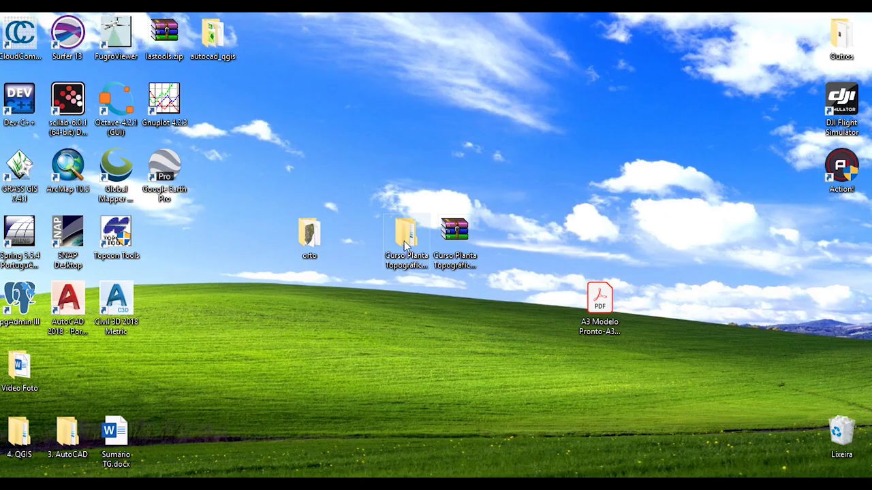
Open the exported Planta Topográfica ABNT.pdf from the desktop course folder's 4. QGIS, 5. Planta Topográfica subfolder.
double_click(407, 237)
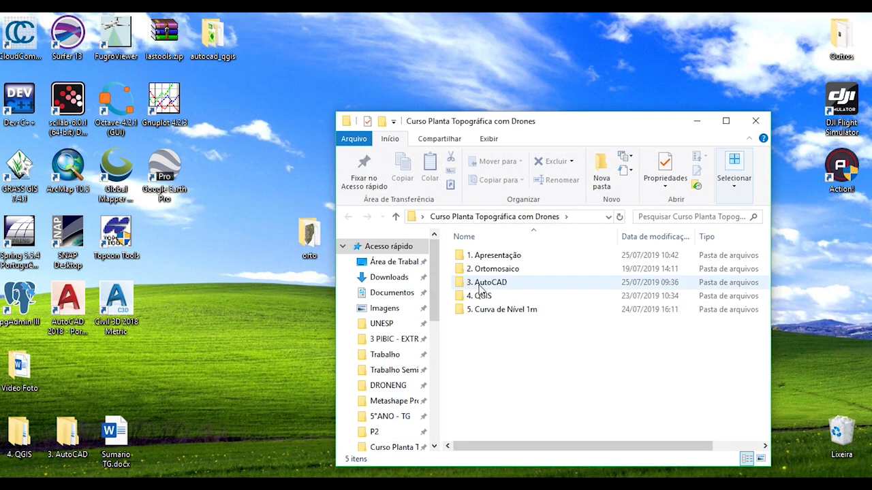
click(725, 120)
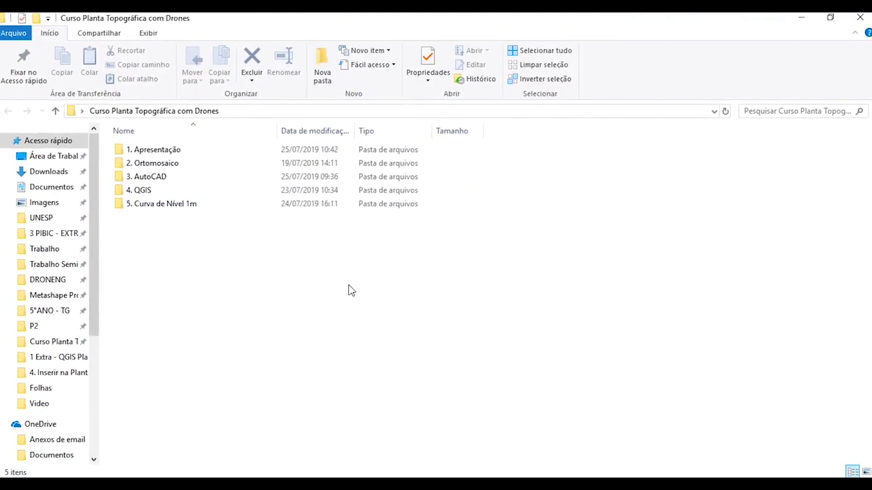
double_click(166, 191)
double_click(229, 203)
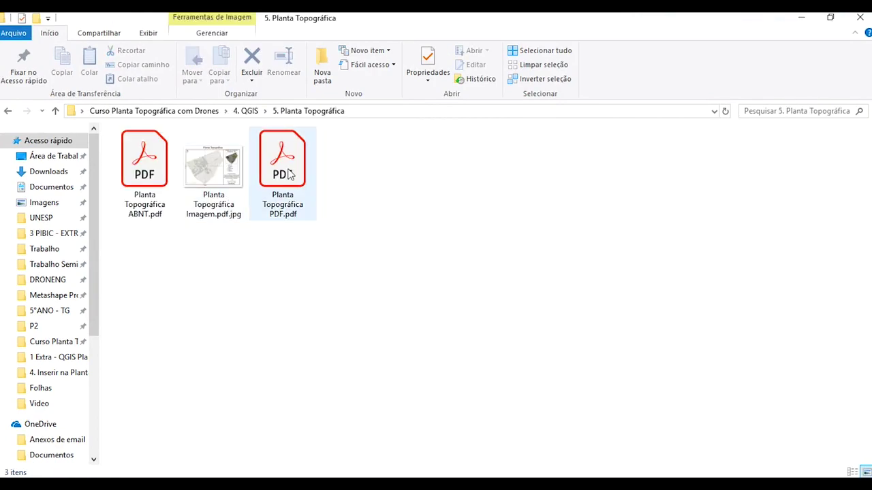
double_click(170, 171)
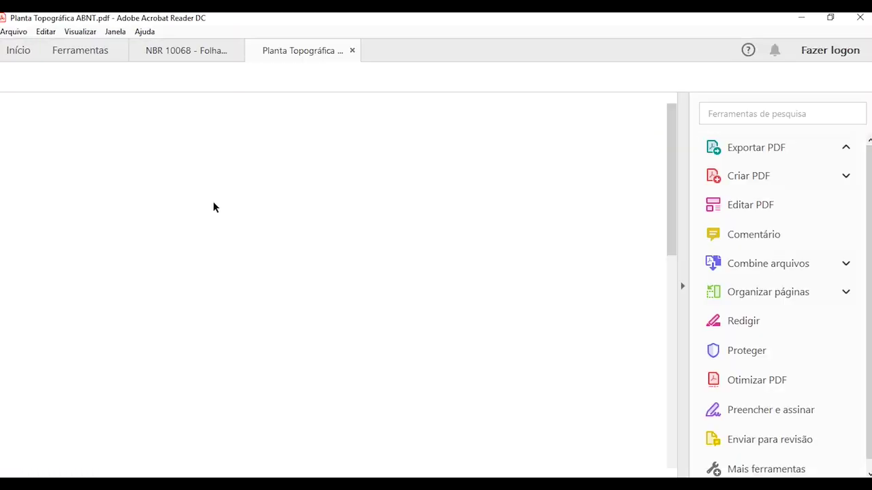
Examine the exported plan at 75% zoom, checking its map, frame, legend and title block.
click(396, 77)
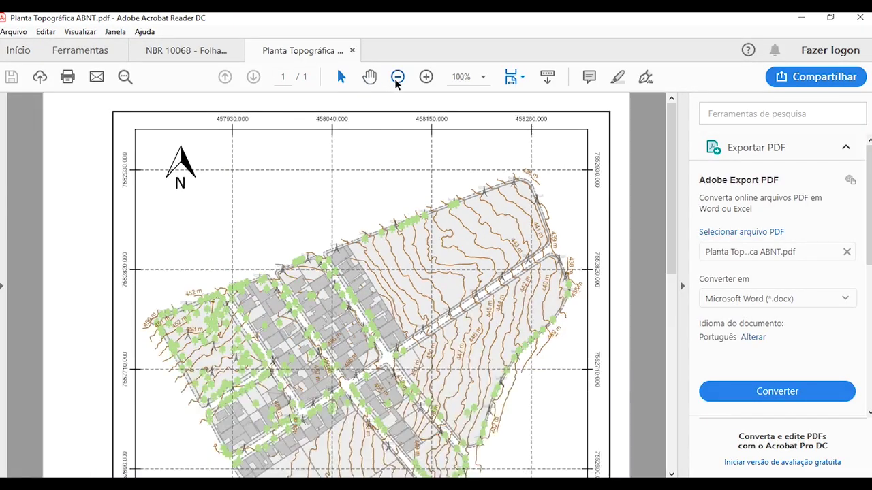
click(398, 77)
scroll(470, 316, down, 6)
scroll(470, 316, up, 4)
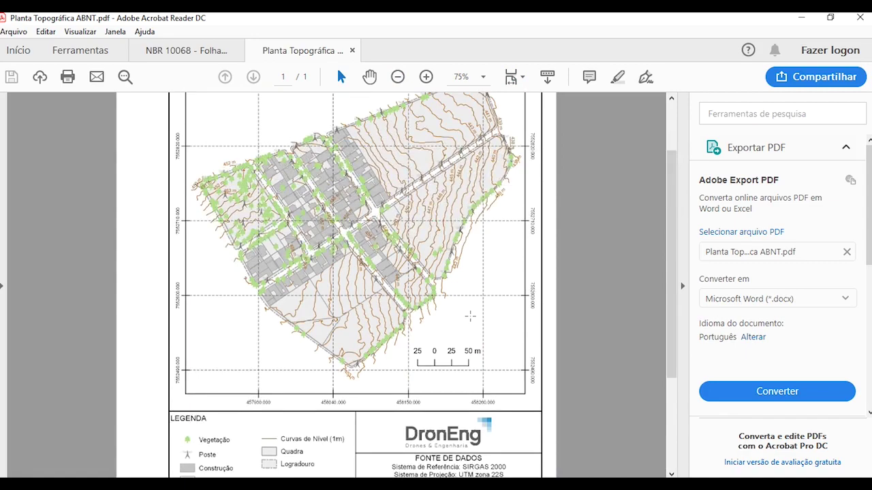
scroll(470, 316, up, 3)
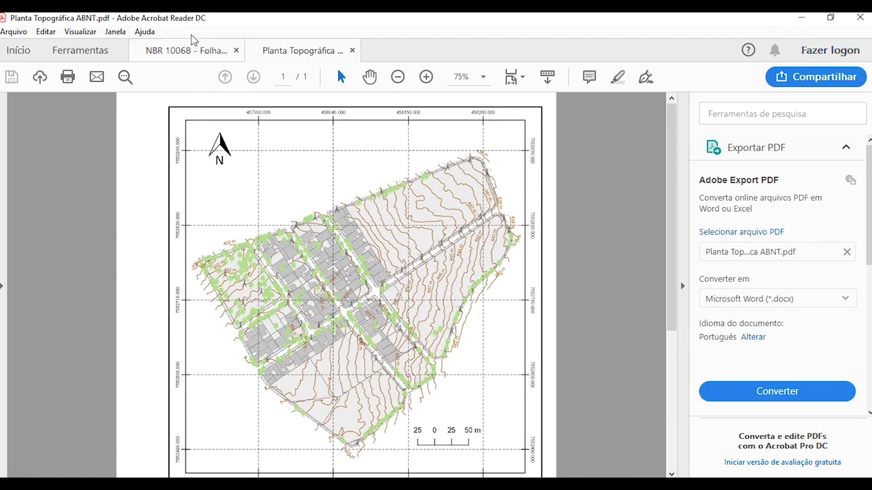
key(super+Tab)
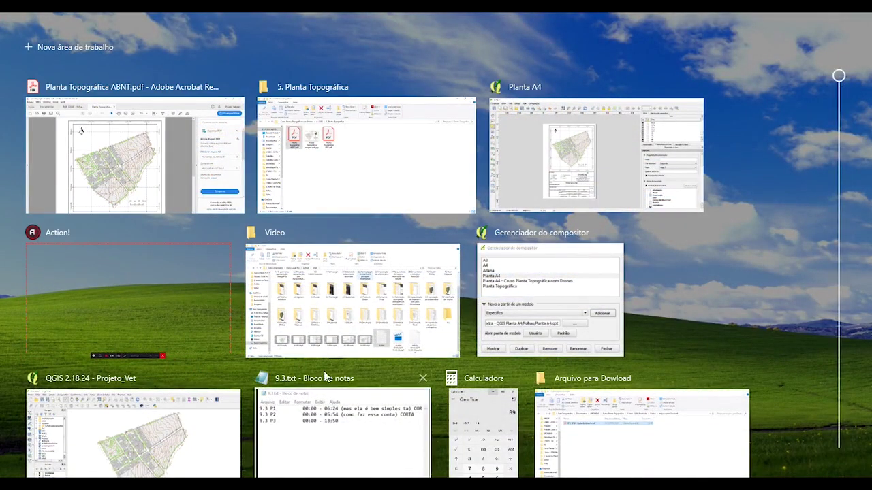
Open the earlier Planta Topográfica PDF.pdf from the desktop course folder's 4. QGIS, 5. Planta Topográfica subfolder.
click(605, 434)
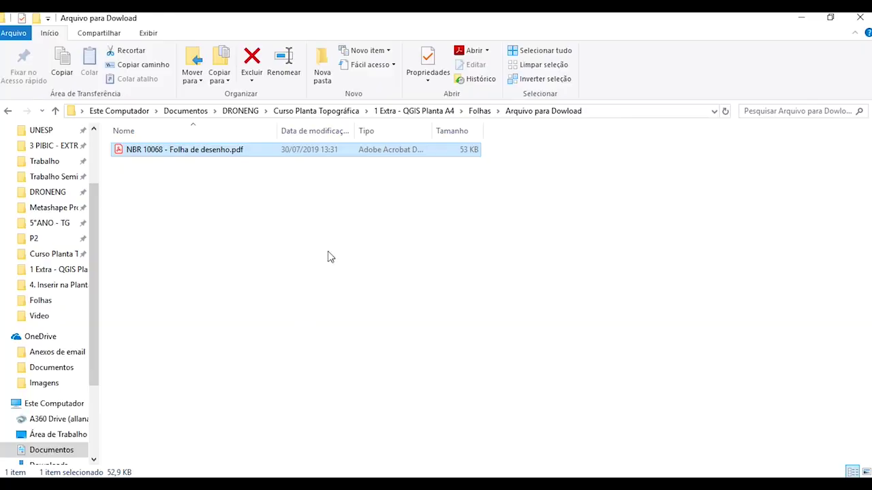
scroll(53, 211, up, 2)
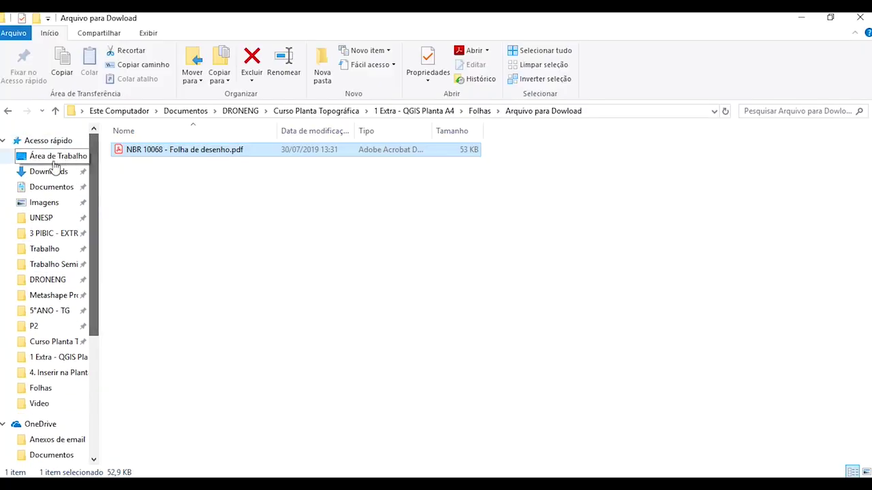
click(68, 158)
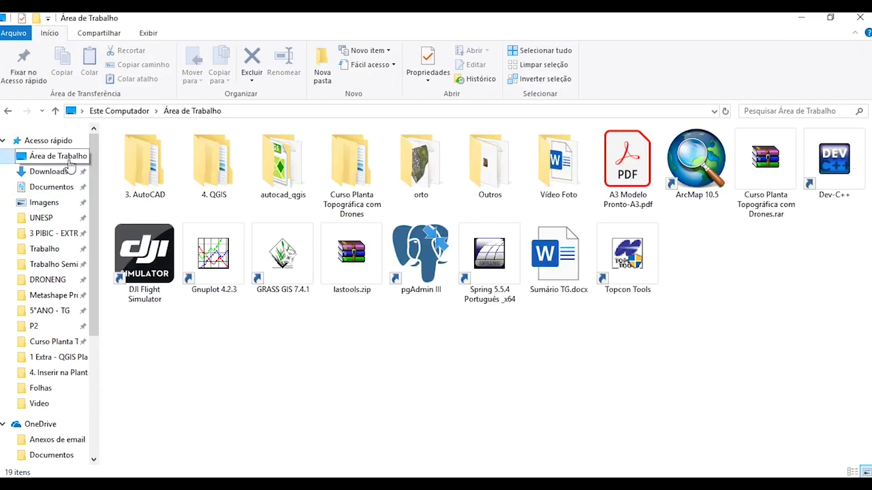
double_click(351, 194)
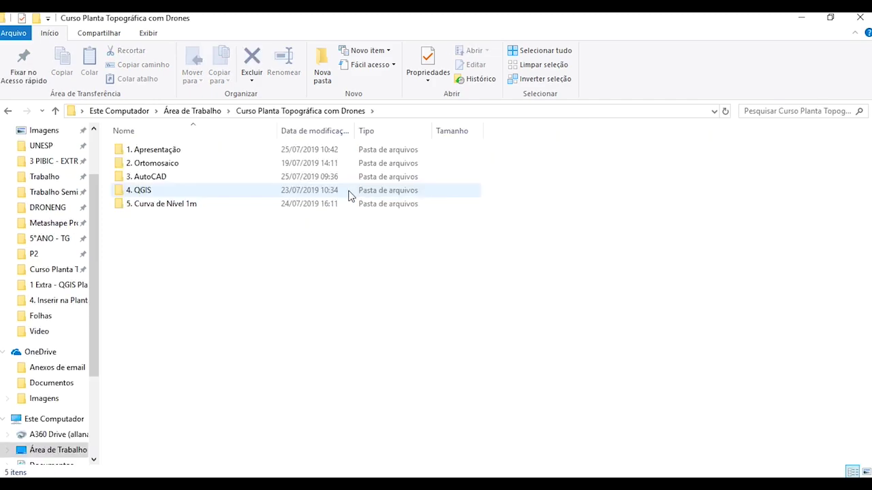
double_click(187, 190)
double_click(181, 204)
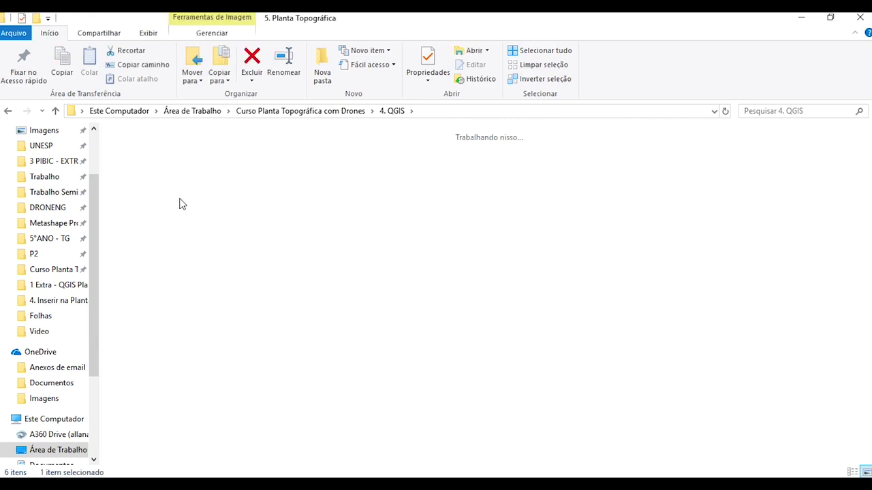
click(279, 197)
double_click(279, 197)
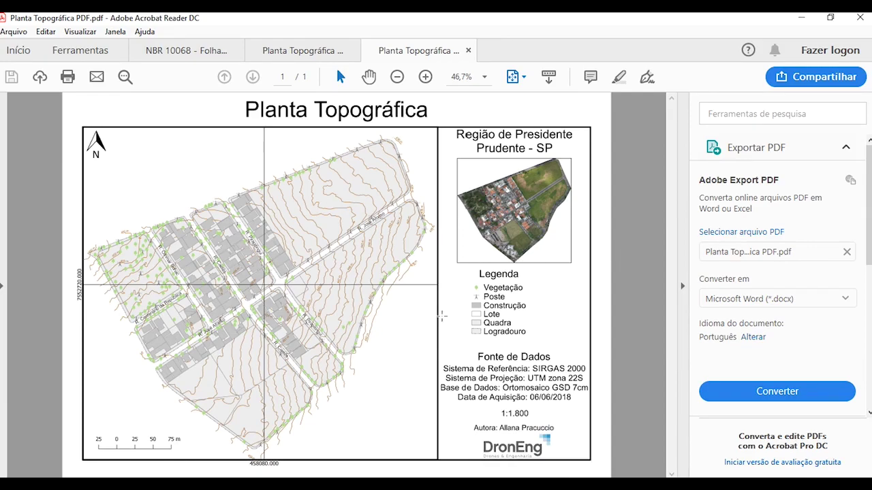
Compare Planta Topográfica ABNT.pdf with the earlier plan PDF, reviewing the map, legend and title block.
click(300, 50)
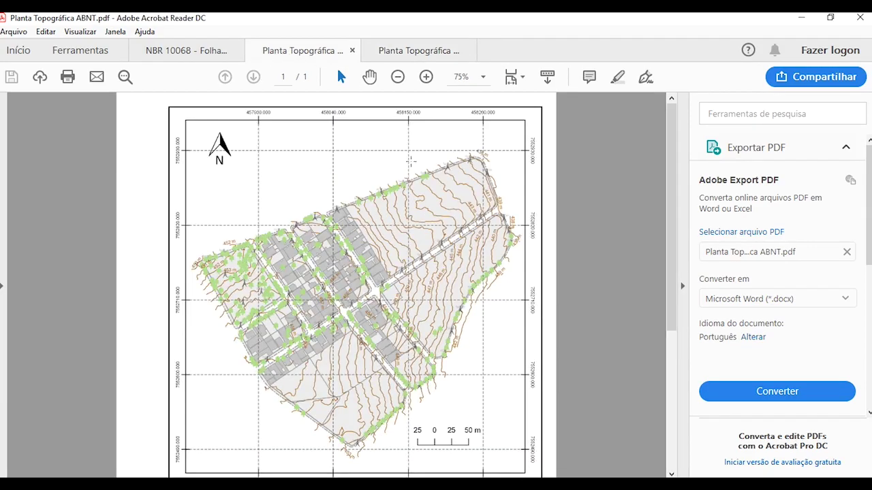
scroll(401, 311, down, 5)
scroll(401, 311, up, 5)
scroll(401, 312, down, 5)
scroll(441, 259, up, 5)
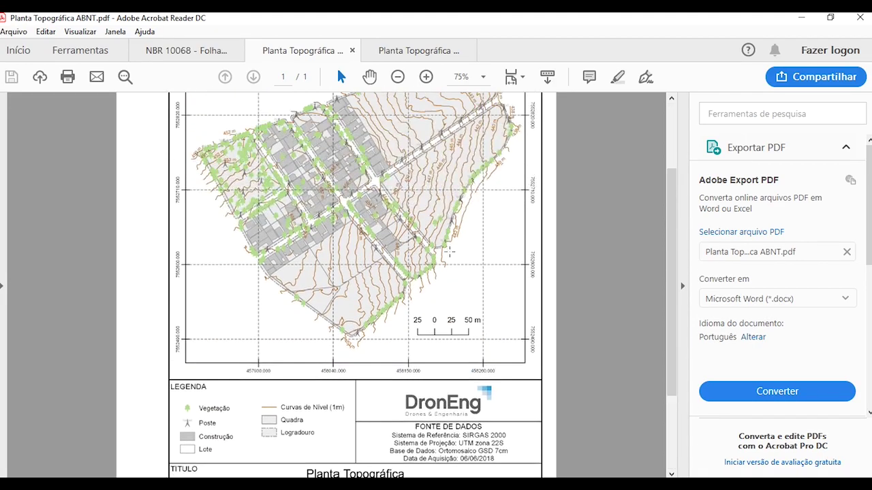
click(419, 51)
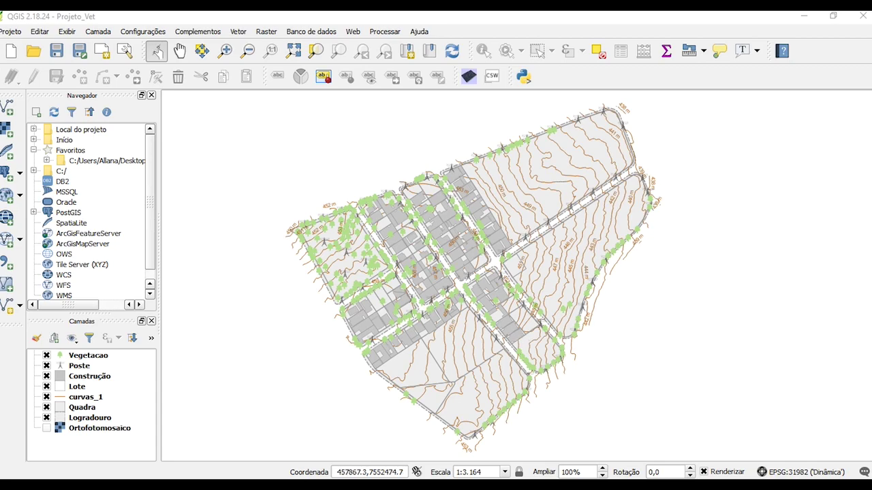
Look through the Arquivo para Dowload folder's template and standard files, and return to the QGIS project Projeto_Vet.
key(super+Tab)
click(622, 164)
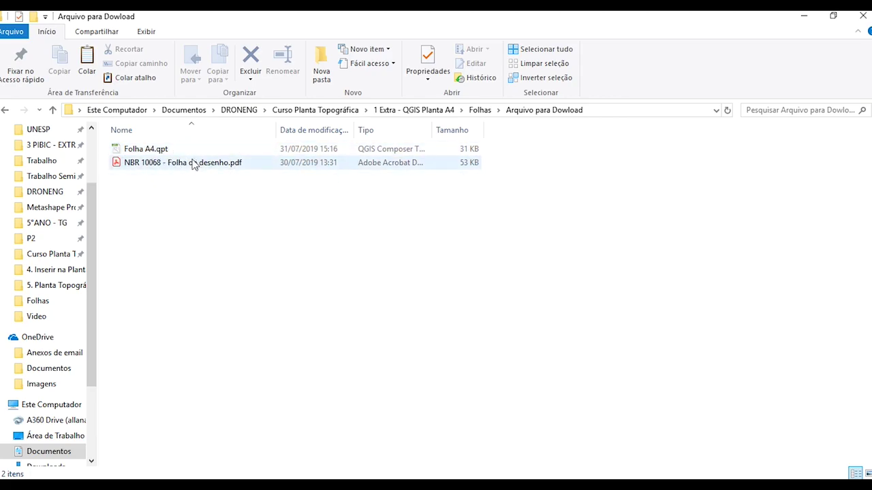
key(super+Tab)
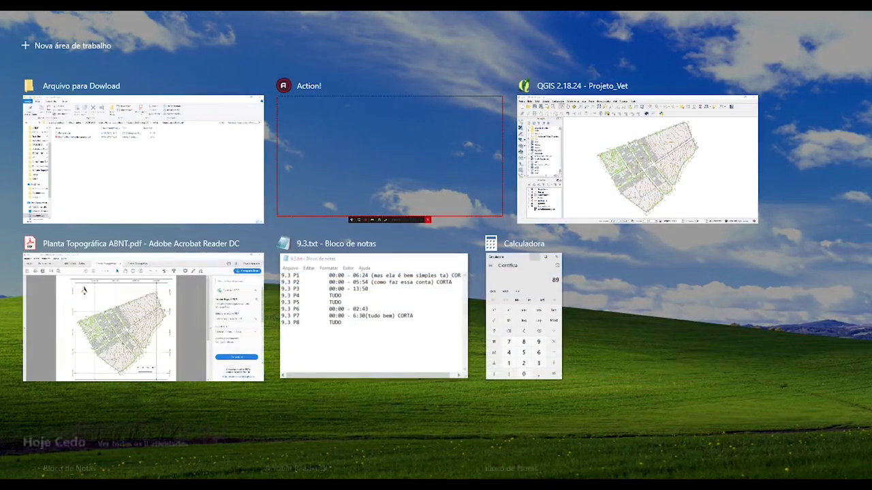
click(542, 210)
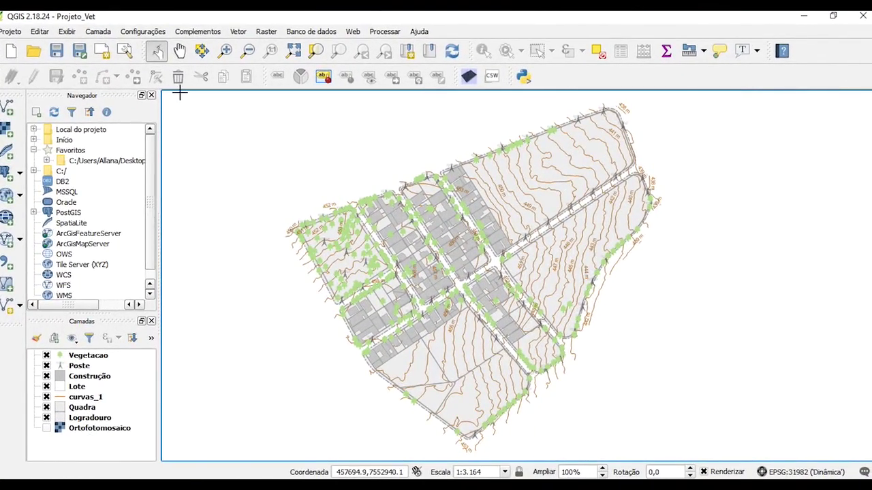
In the composer manager, choose a specific template and load Folha A4.qpt from Folhas, Arquivo para Dowload.
click(128, 53)
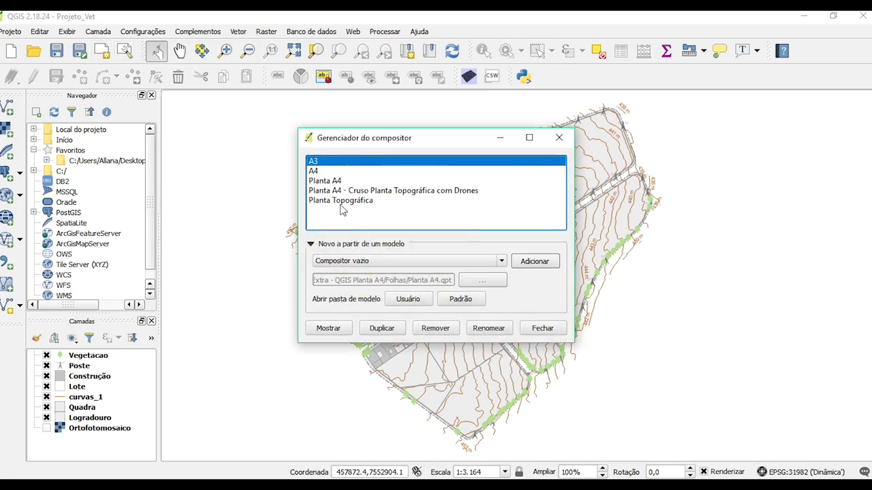
click(336, 261)
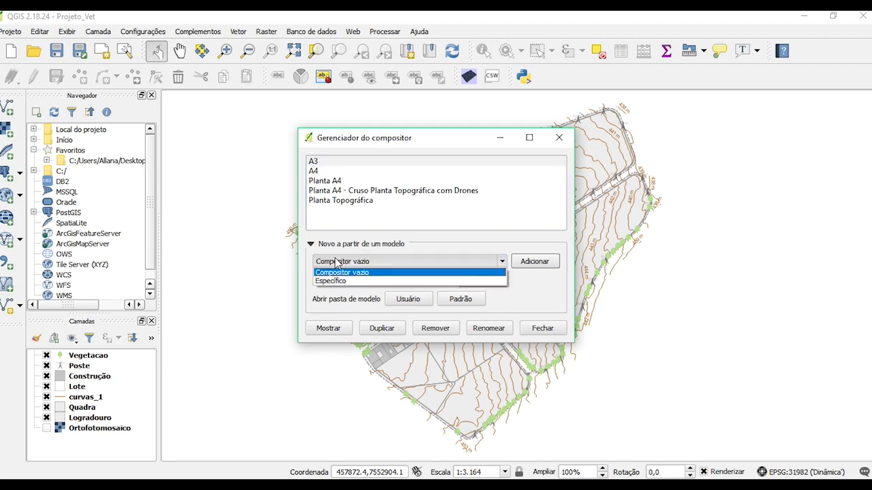
click(343, 282)
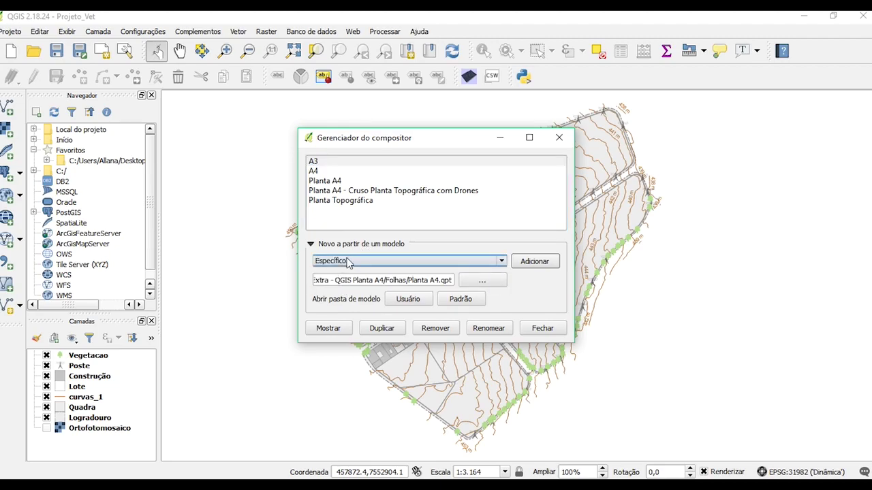
click(481, 284)
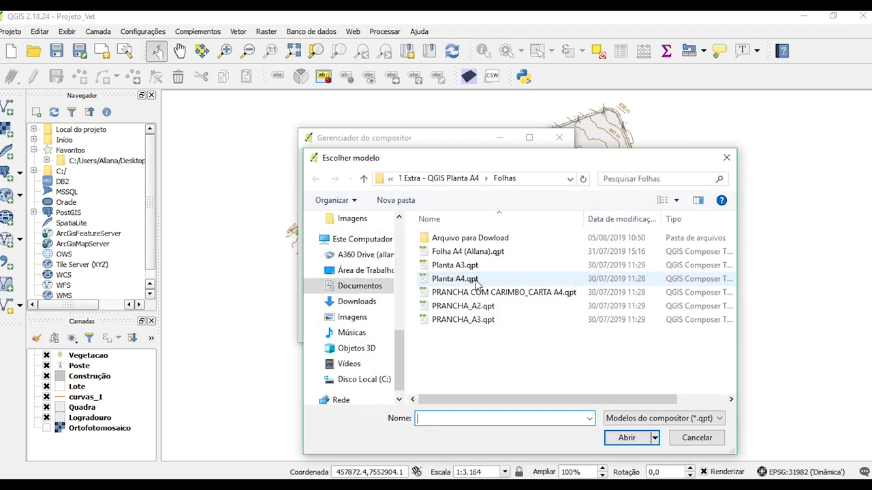
double_click(470, 238)
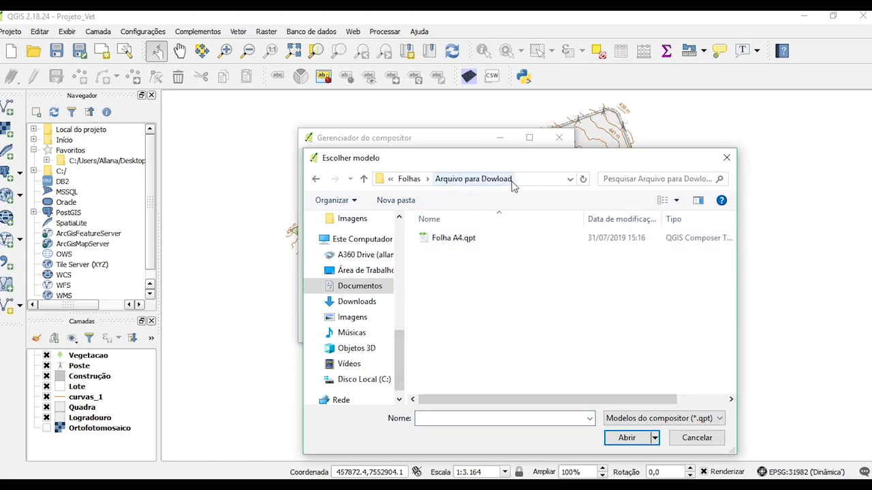
click(479, 235)
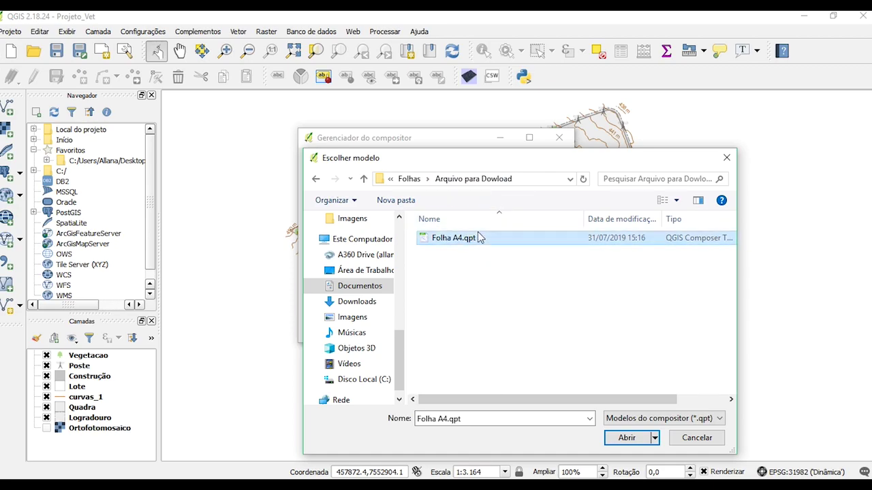
click(624, 438)
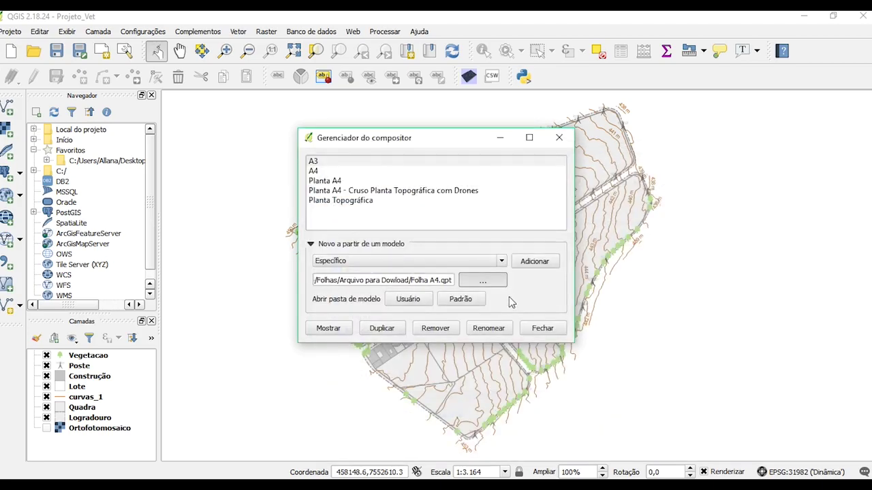
Add a new print composer from the template with the title Planta A4 FORMATO PADRÃO.
click(535, 262)
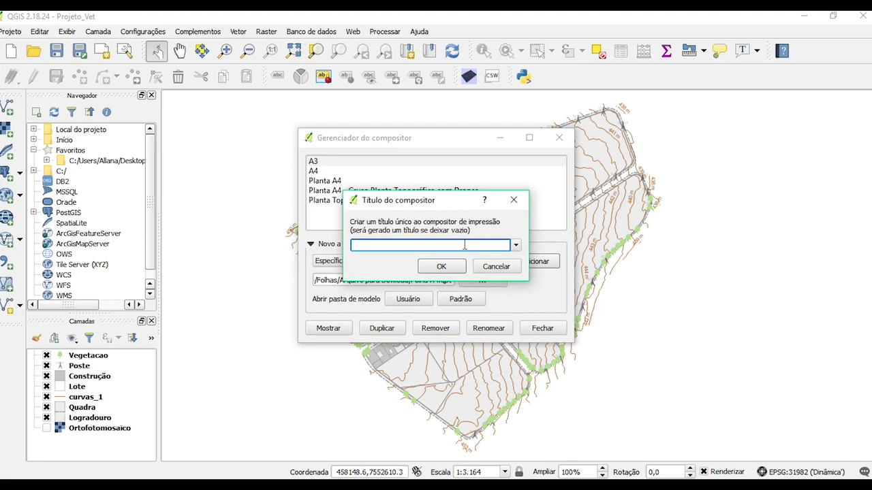
text(pLAN)
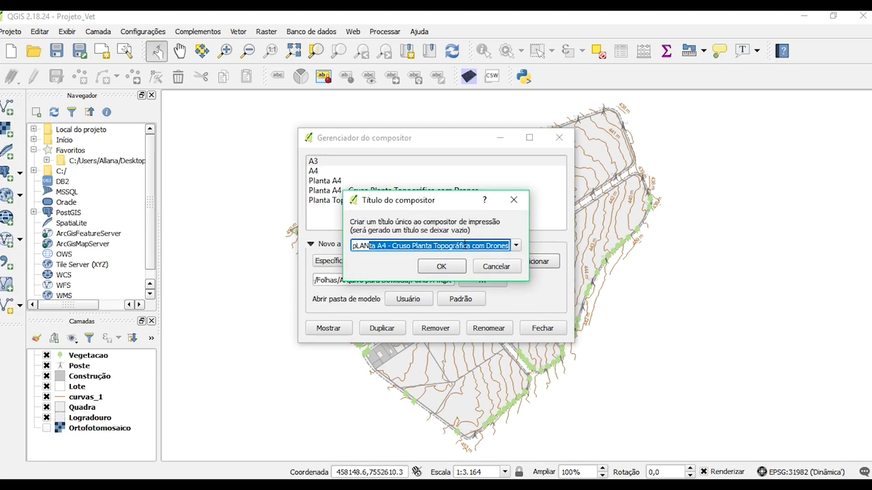
key(Delete)
text(pLANTA )
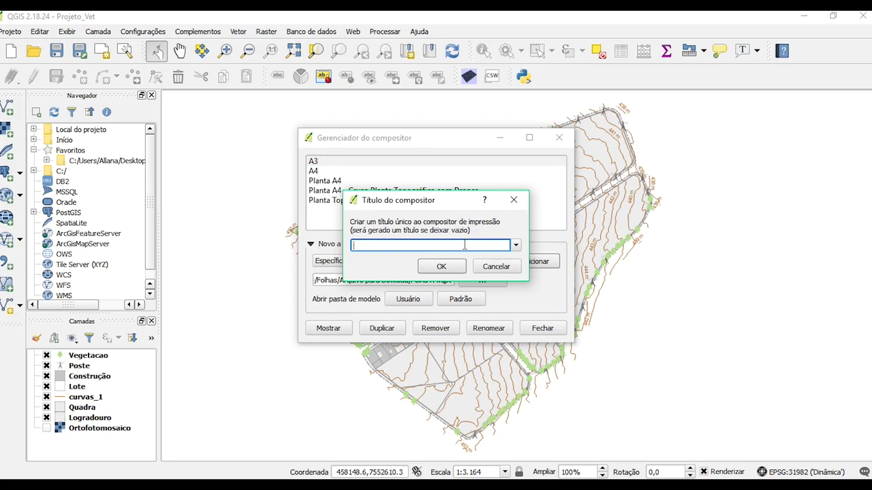
text(P)
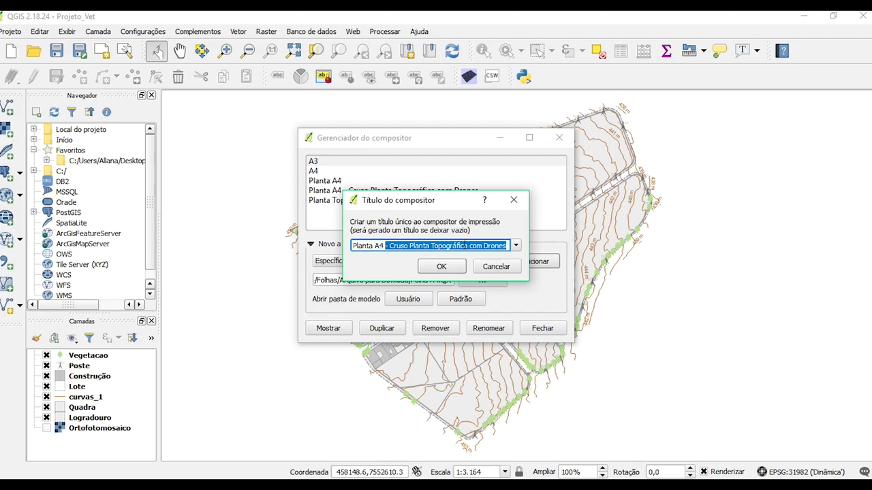
text(FORMATO PADRÃO)
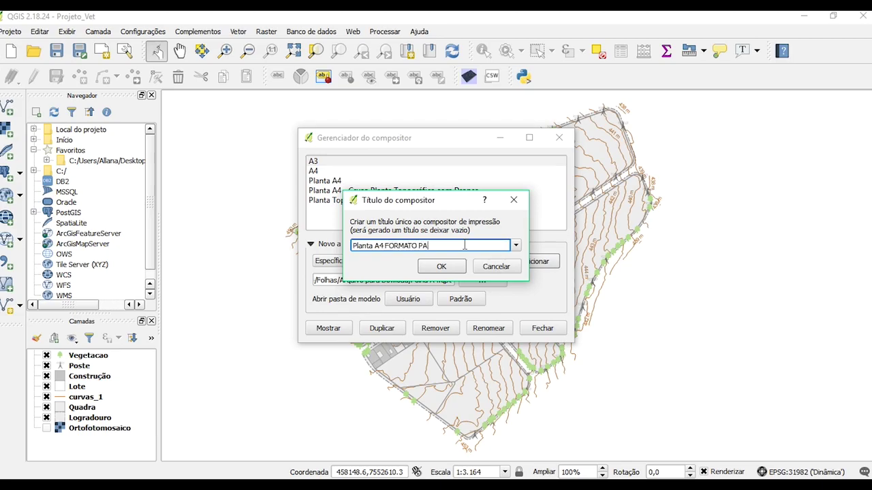
click(442, 266)
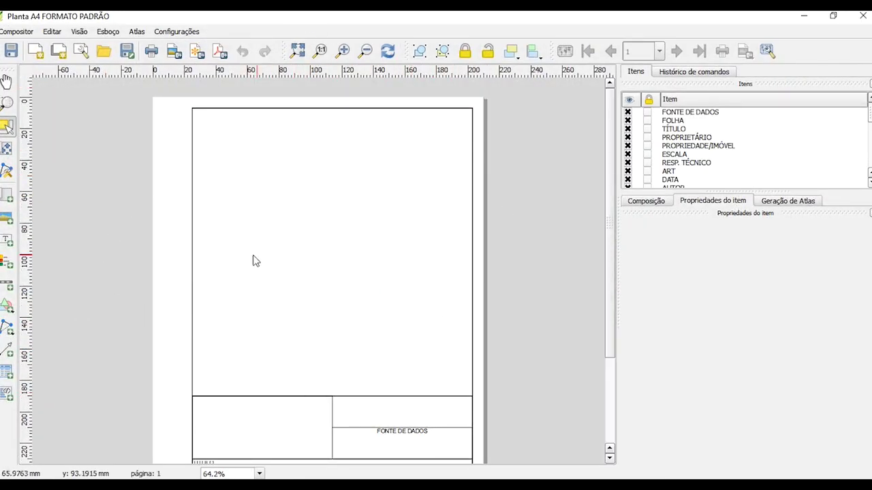
Examine the blank A4 template's frame, legend area and title block fields, including at 128.3% zoom.
scroll(611, 112, down, 3)
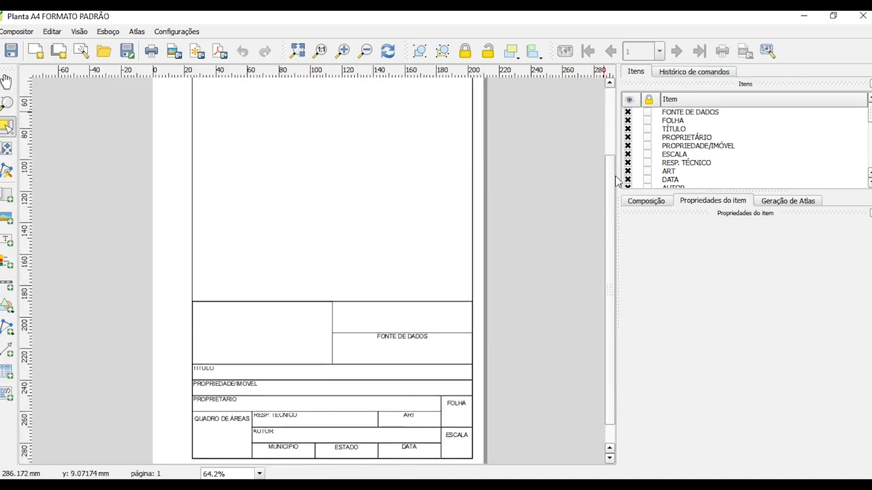
scroll(606, 294, up, 3)
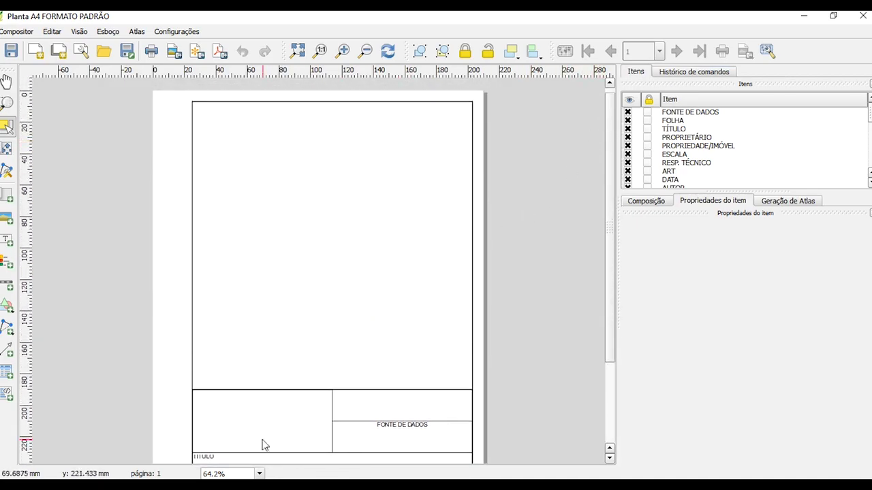
scroll(605, 108, up, 1)
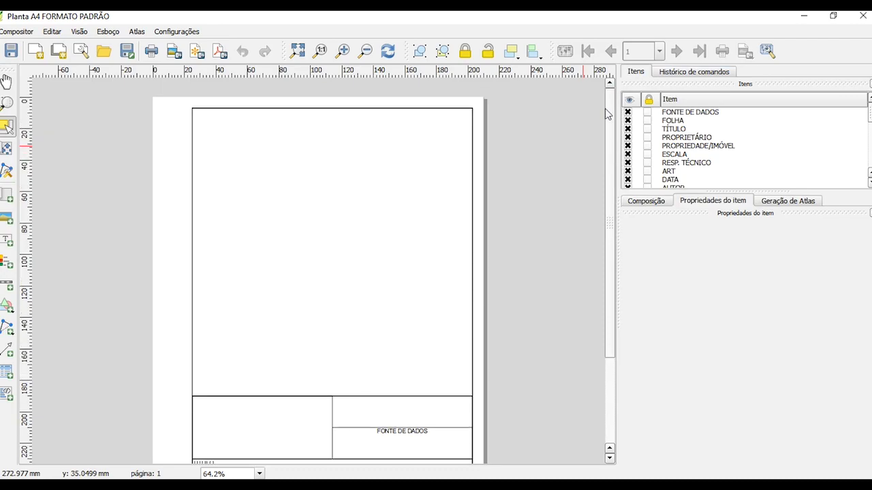
scroll(559, 274, down, 4)
scroll(565, 162, up, 3)
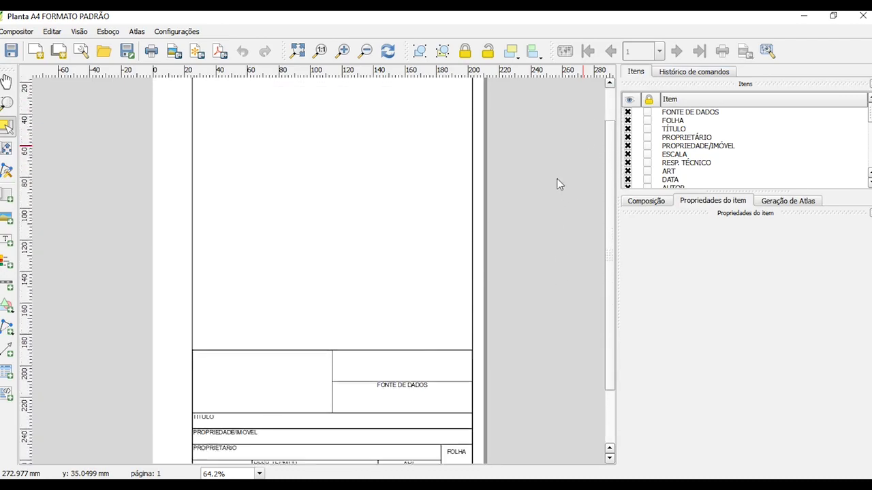
scroll(559, 184, down, 3)
scroll(309, 396, up, 1)
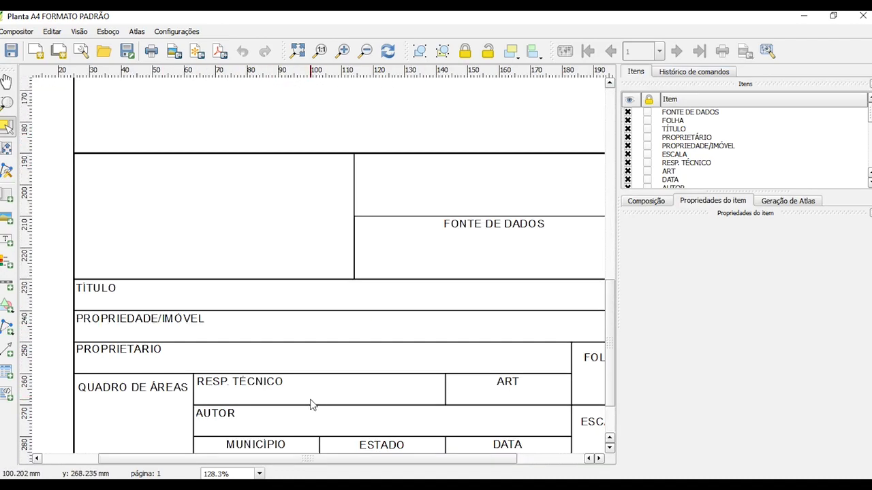
scroll(423, 316, down, 1)
scroll(409, 347, up, 1)
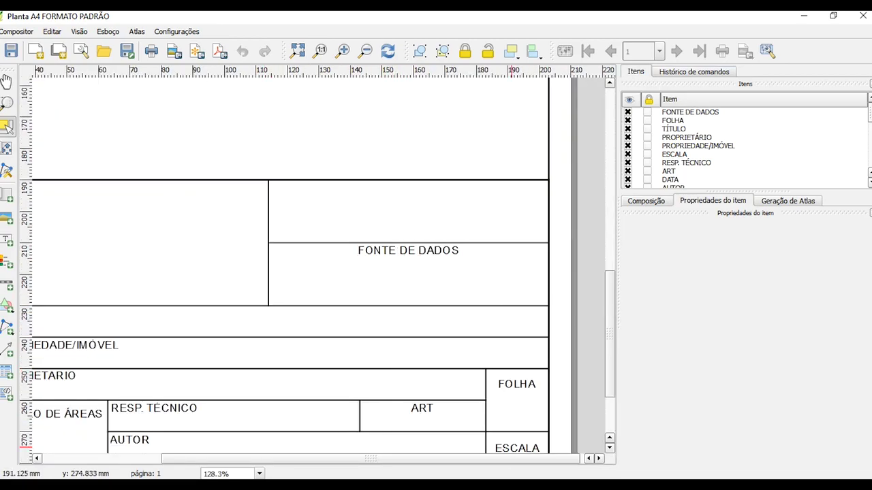
drag(477, 462, 381, 459)
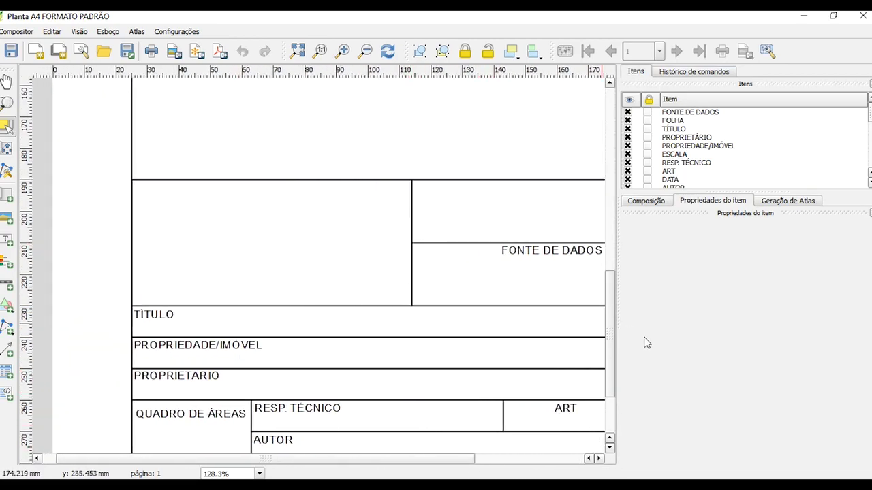
drag(615, 348, 529, 379)
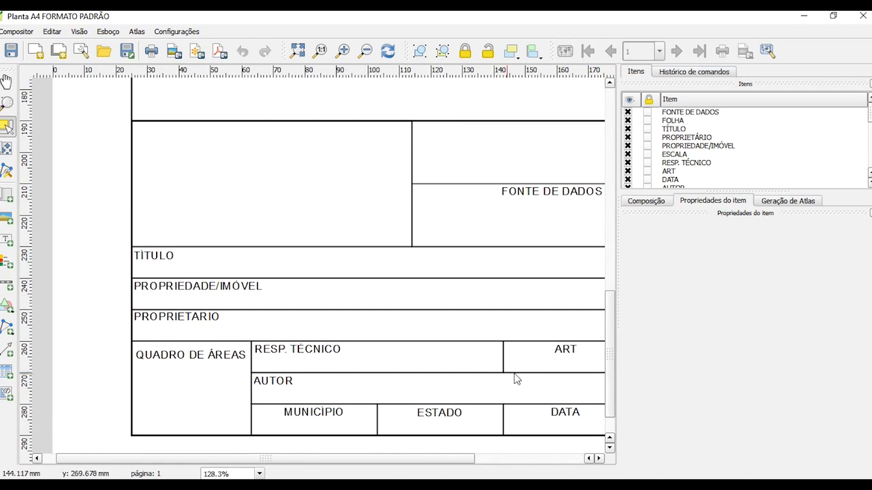
scroll(475, 359, down, 1)
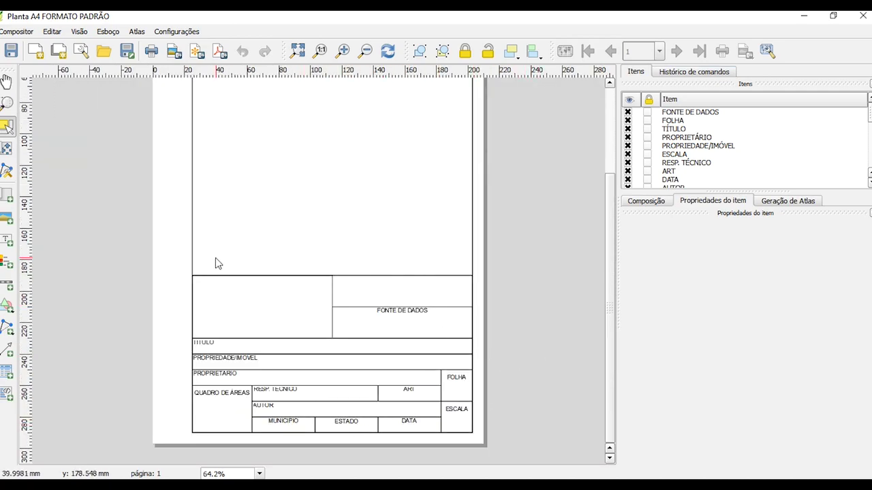
Go through the legend, logo, FONTE DE DADOS, PROPRIEDADE/IMÓVEL, PROPRIETÁRIO and RESP. TÉCNICO cells of the template.
drag(611, 235, 508, 188)
drag(611, 248, 609, 334)
click(238, 316)
click(361, 293)
click(355, 331)
click(335, 362)
click(320, 378)
click(315, 397)
click(540, 291)
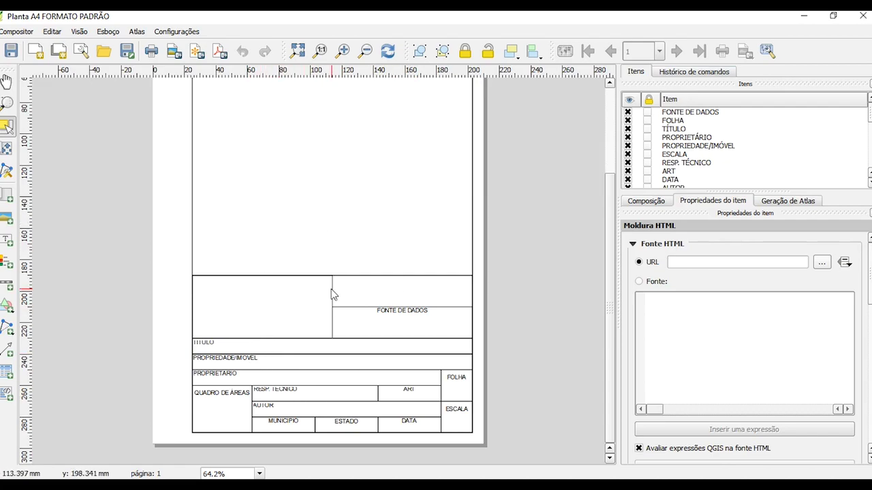
Go through the QUADRO DE ÁREAS, MUNICÍPIO, ESTADO, DATA and ESCALA cells of the title block.
click(230, 408)
click(271, 424)
click(329, 425)
click(392, 425)
click(456, 417)
click(493, 353)
mouse_move(607, 354)
mouse_down()
mouse_move(607, 250)
mouse_move(607, 342)
mouse_up()
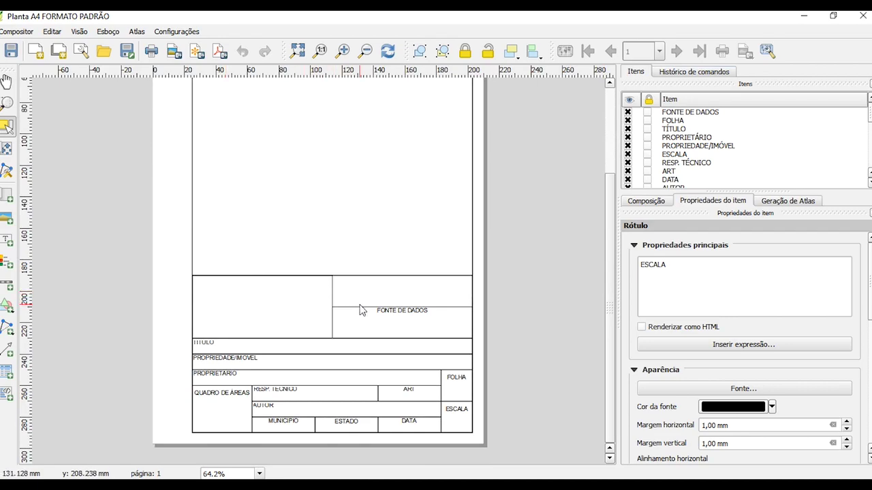
Inspect the template's main drawing frame and look over the sheet down to the title block.
click(349, 207)
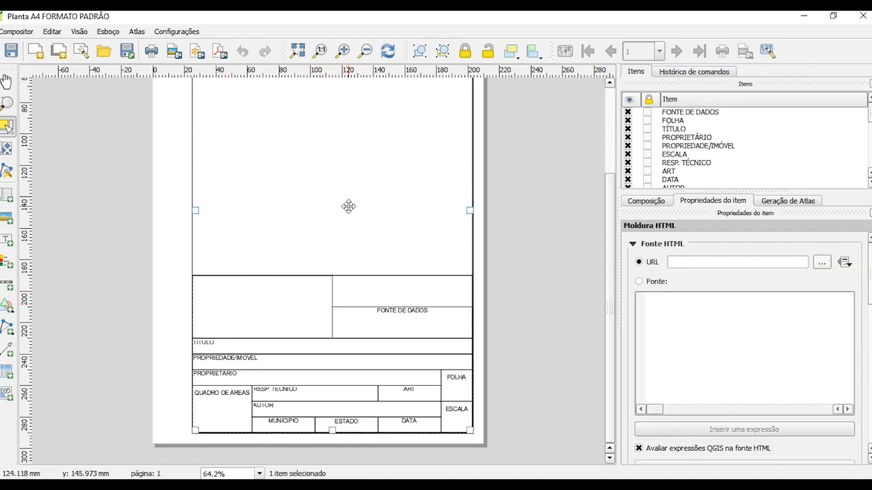
click(562, 209)
drag(610, 276, 586, 191)
scroll(583, 224, down, 5)
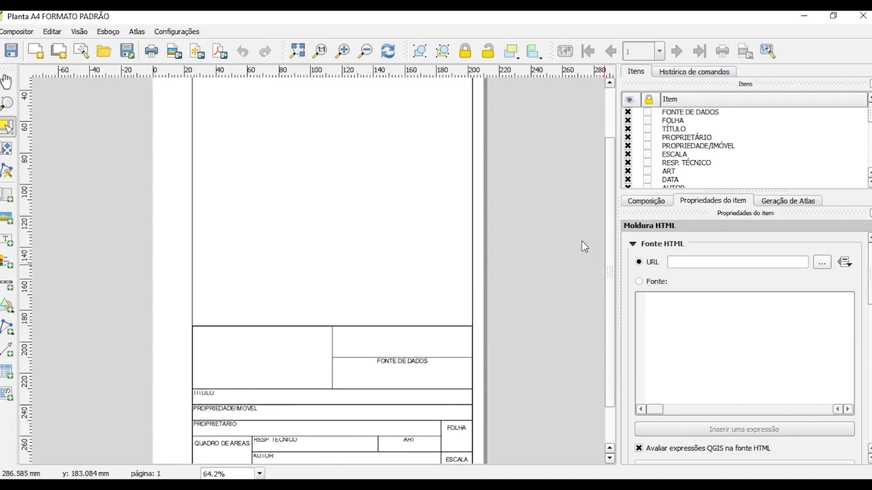